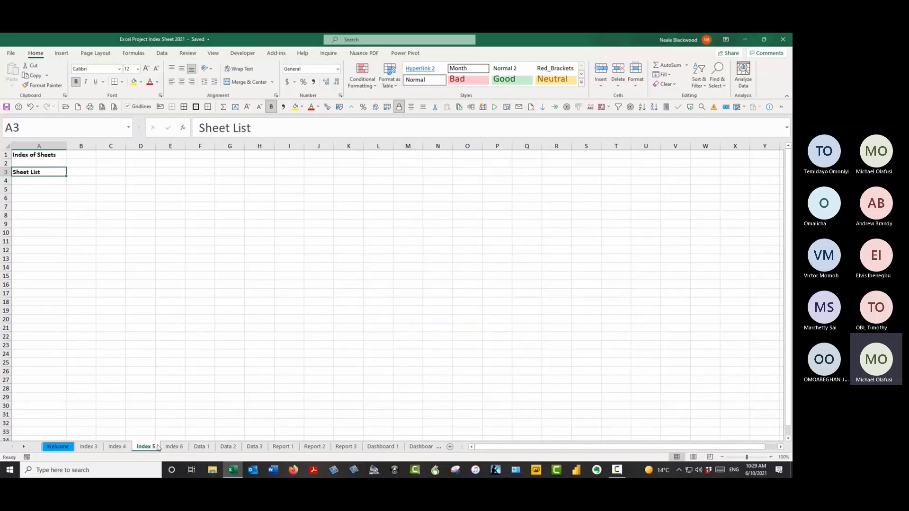
# Step: Look over the Index 6 and Welcome sheets, ending on the Data 1 sheet
pyautogui.click(183, 448)
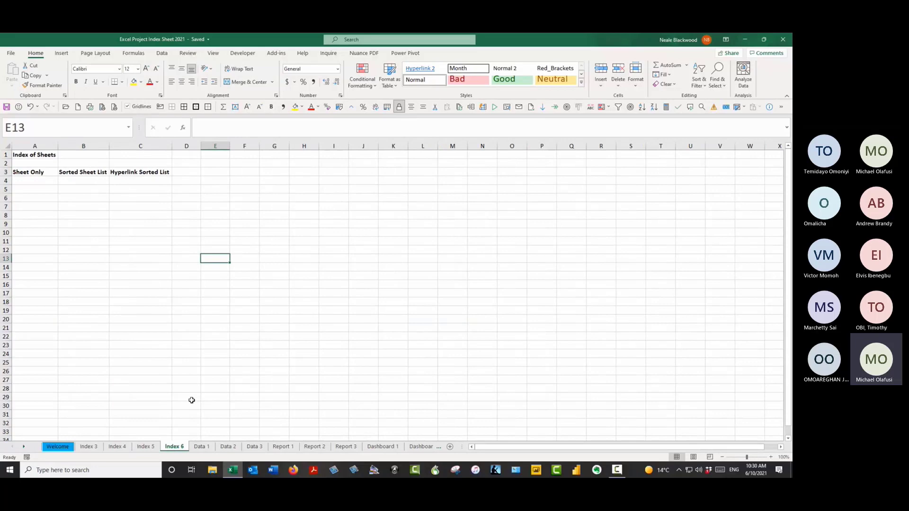
pyautogui.click(57, 447)
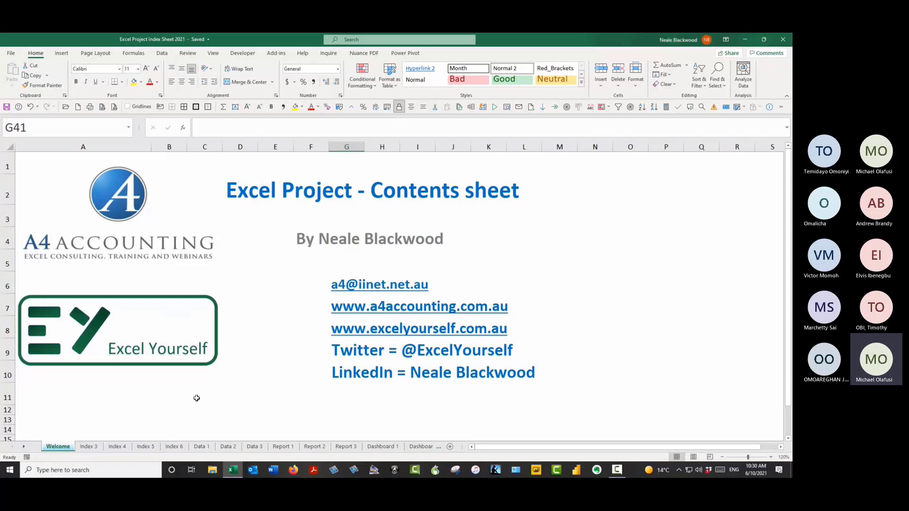
pyautogui.click(201, 446)
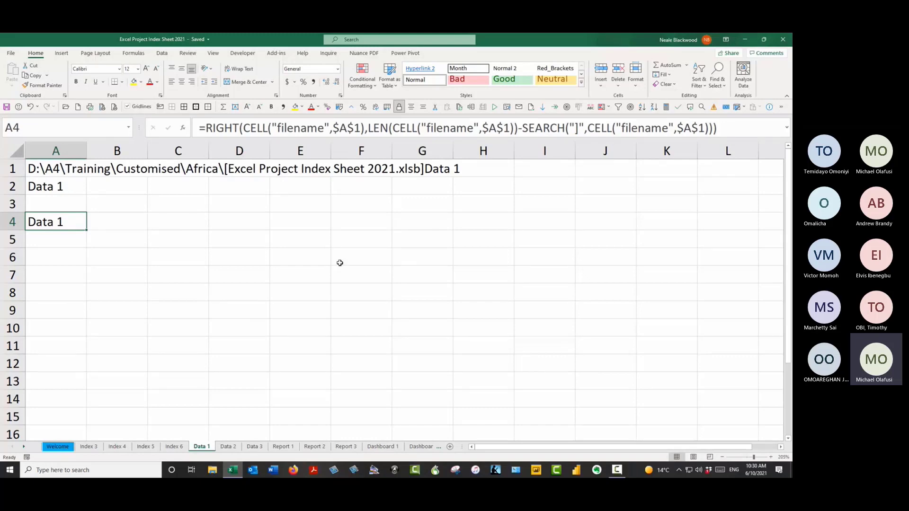
# Step: Review the Insert Hyperlink options for linking cell C4 to a place in this document, without creating a link
pyautogui.rightClick(204, 224)
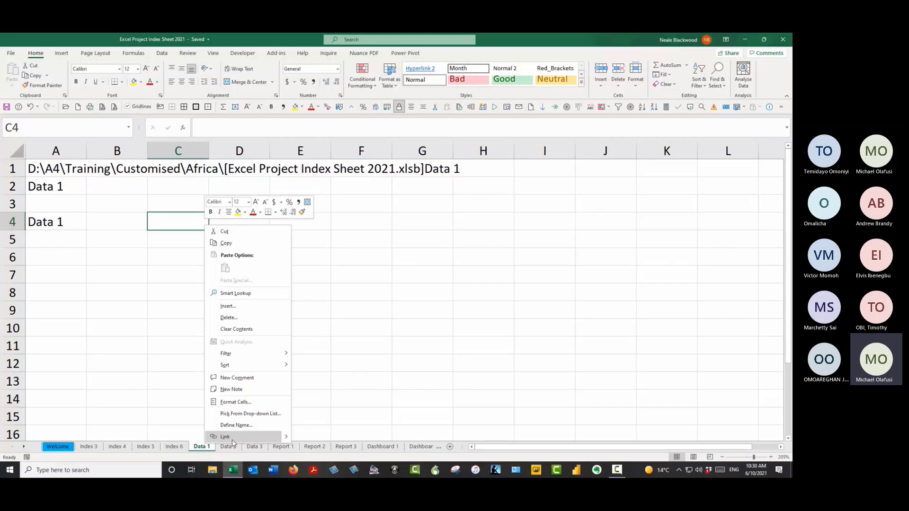
pyautogui.click(169, 219)
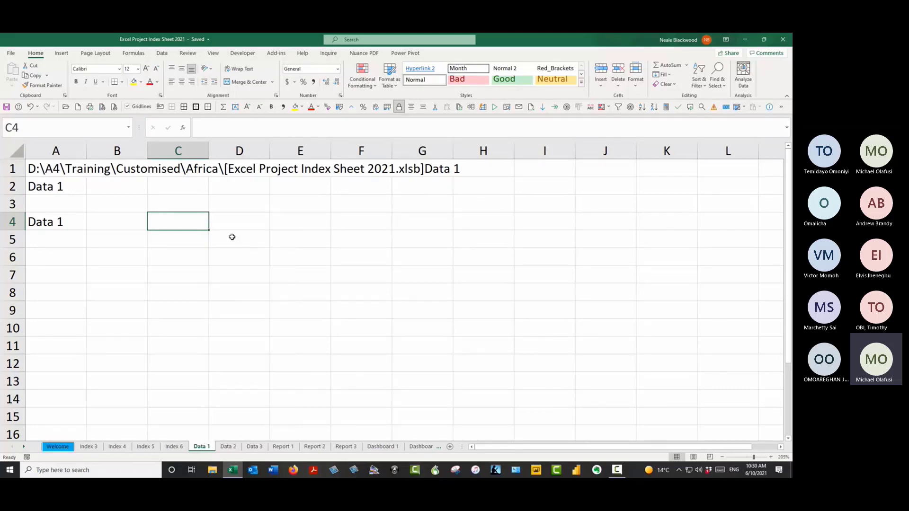
pyautogui.hotkey('ctrl', 'k')
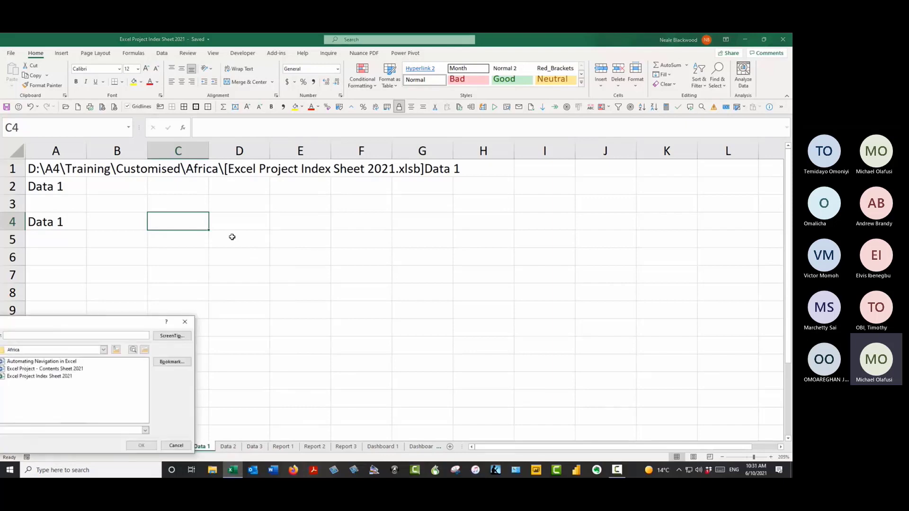
pyautogui.moveTo(97, 321); pyautogui.dragTo(419, 199)
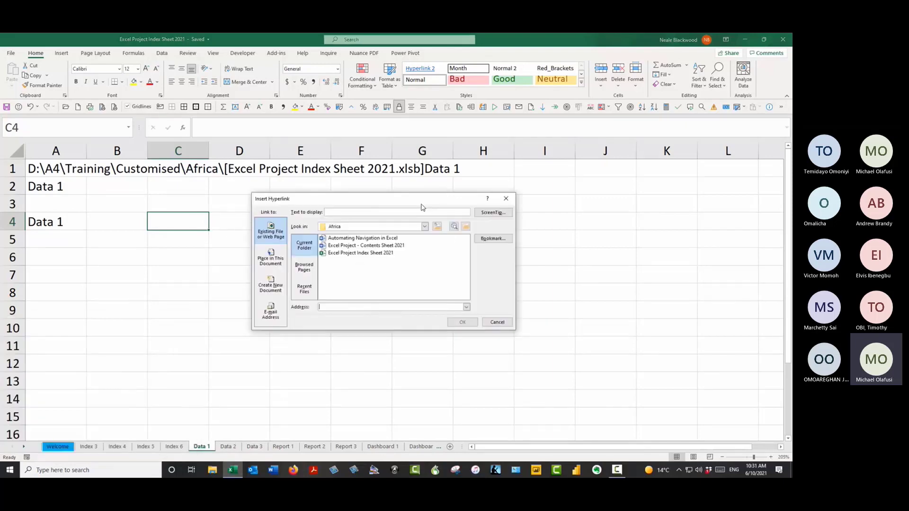
pyautogui.click(272, 257)
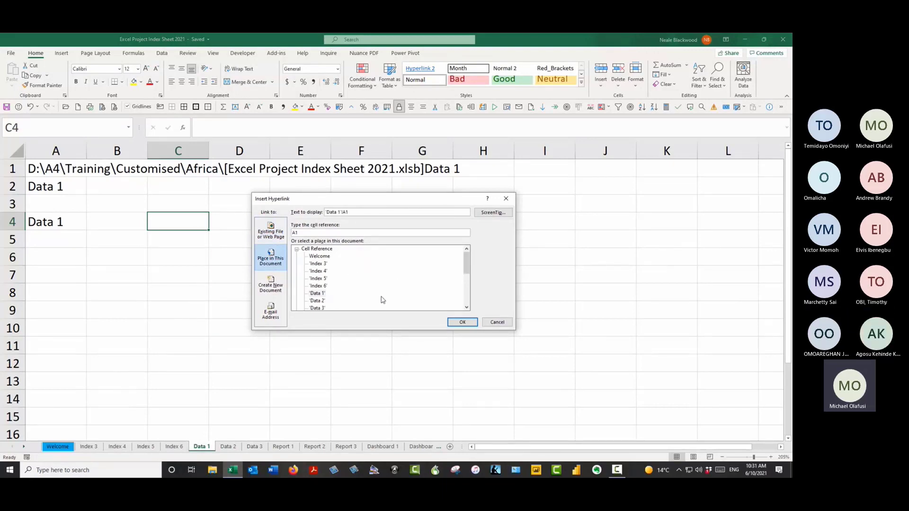
pyautogui.click(499, 324)
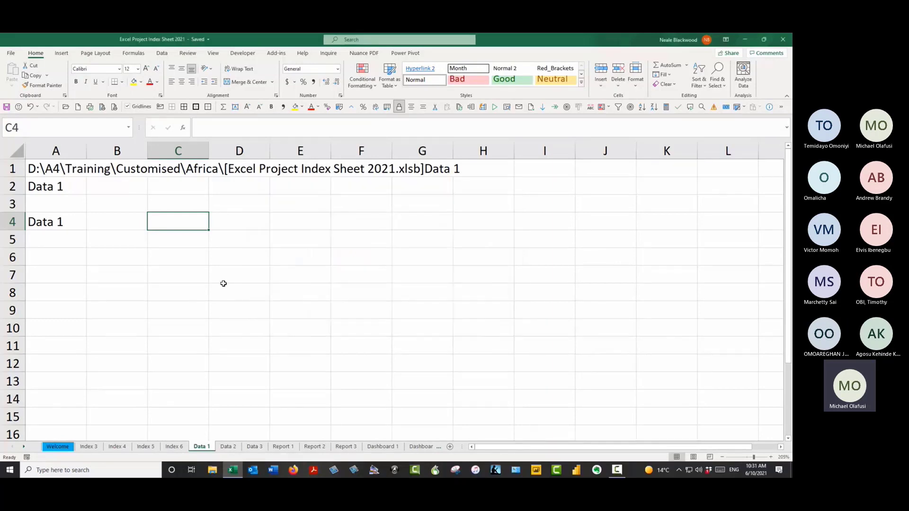
# Step: Examine the CELL("filename") formula in A1 and the RIGHT, LEN and SEARCH formula in A2 that extracts the sheet name
pyautogui.click(72, 187)
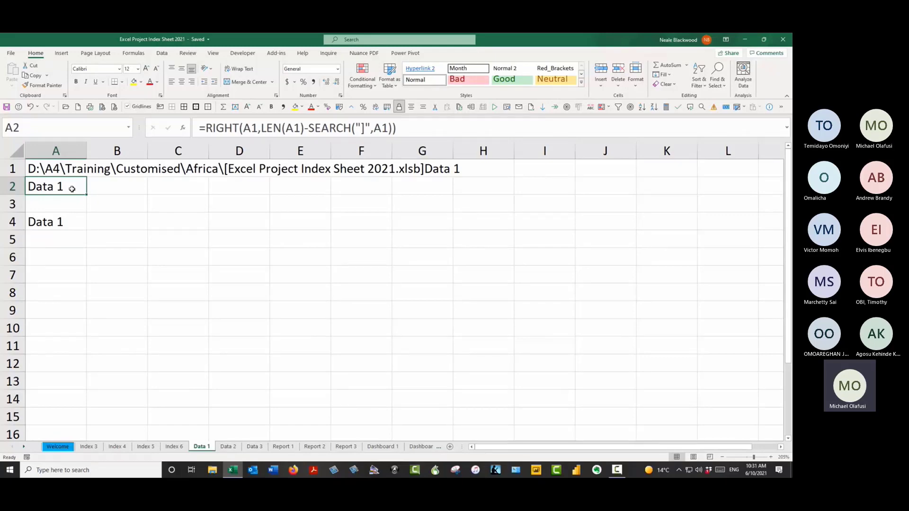
pyautogui.click(71, 220)
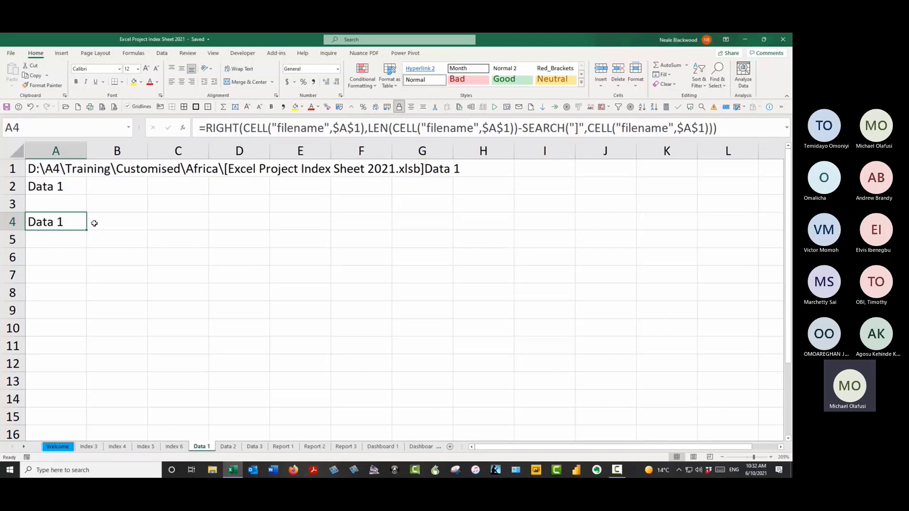
pyautogui.click(71, 187)
pyautogui.click(76, 169)
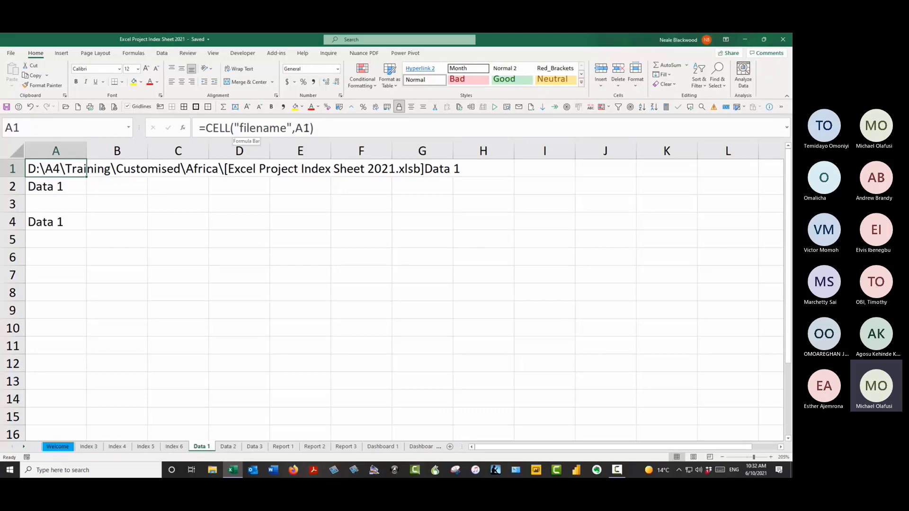
pyautogui.moveTo(292, 128); pyautogui.dragTo(311, 127)
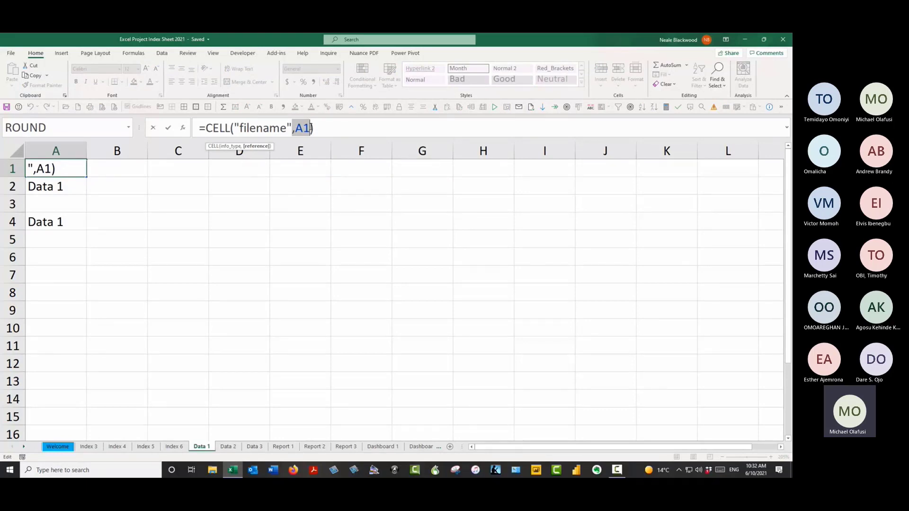
pyautogui.hotkey('ctrl', 'Return')
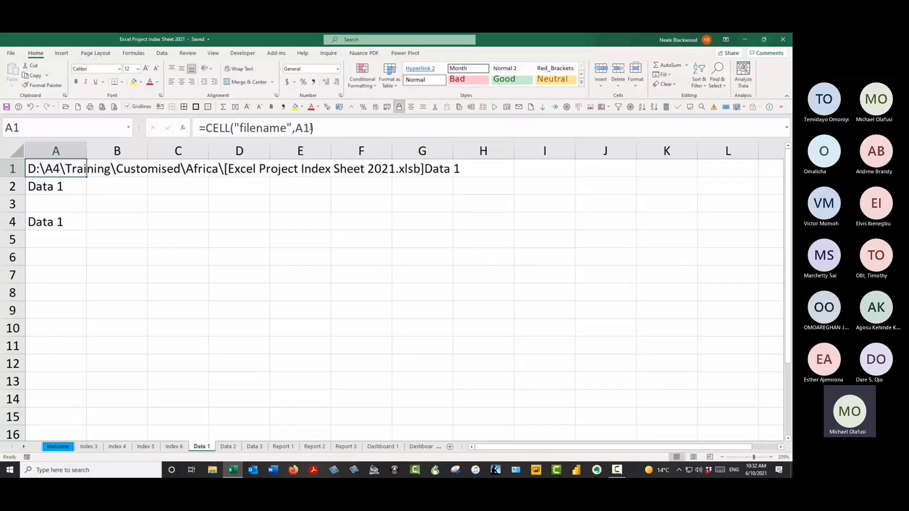
pyautogui.press('Down')
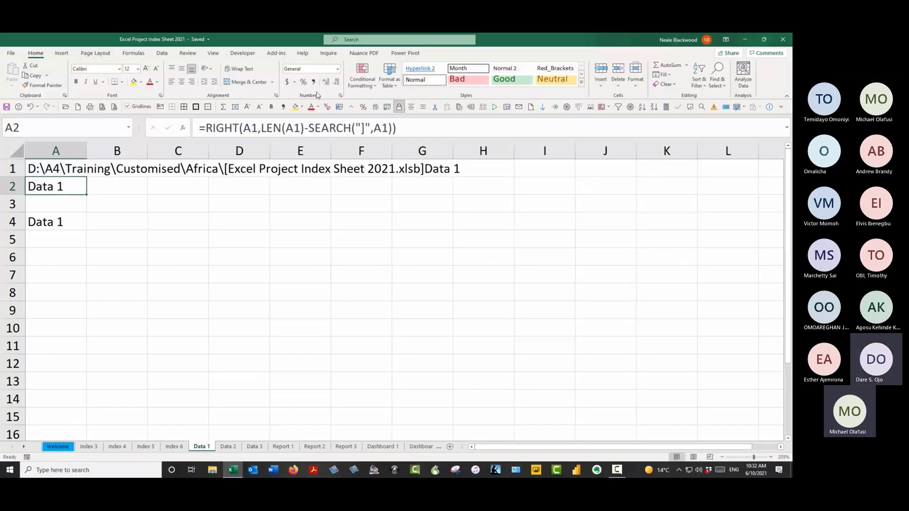
pyautogui.moveTo(244, 128); pyautogui.dragTo(394, 127)
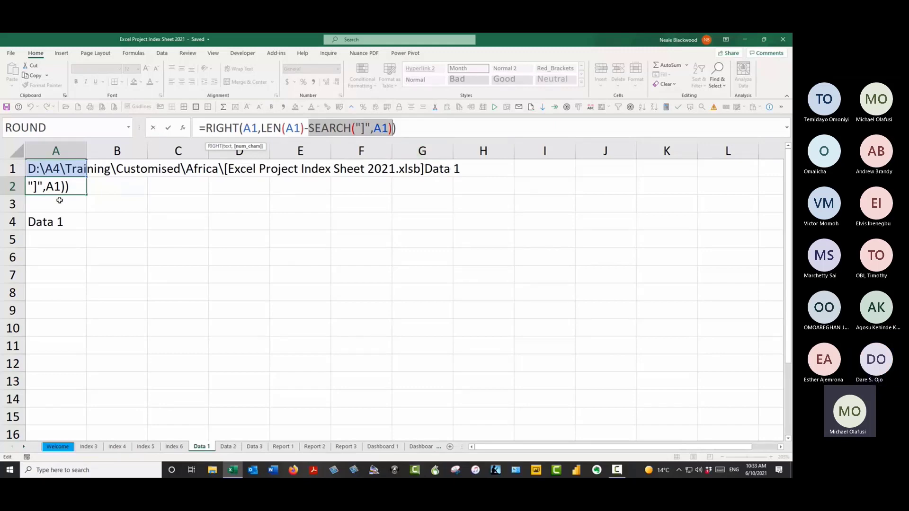
pyautogui.click(61, 187)
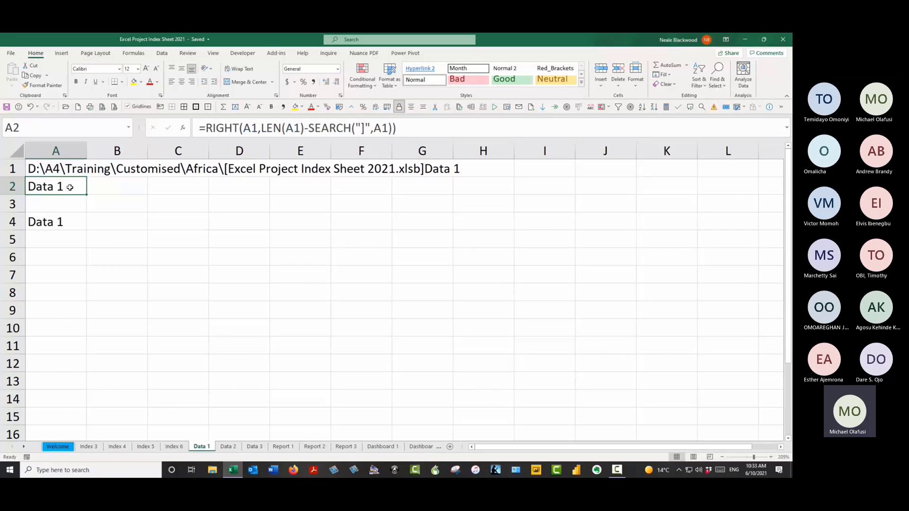
# Step: Examine the combined sheet-name formula in A4 and its nested CELL("filename",$A$1) argument, leaving the formula unedited
pyautogui.click(69, 224)
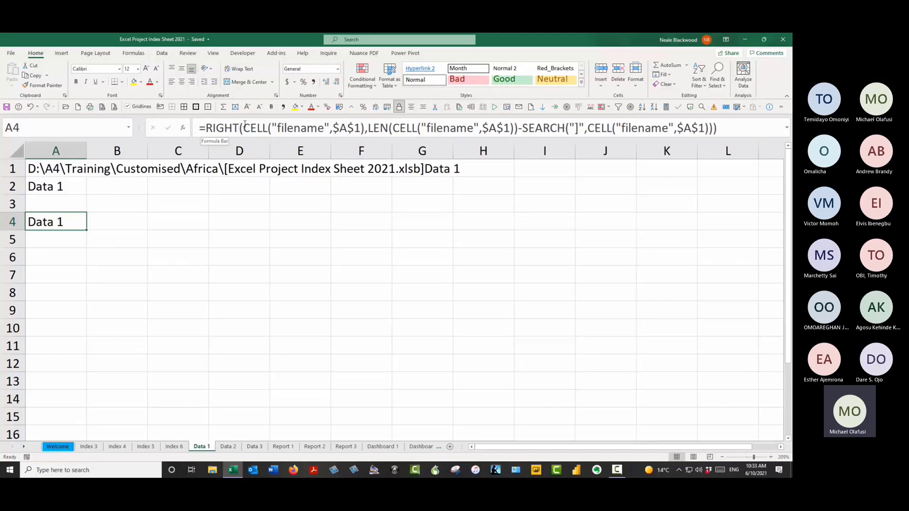
pyautogui.click(245, 128)
pyautogui.moveTo(245, 128); pyautogui.dragTo(365, 128)
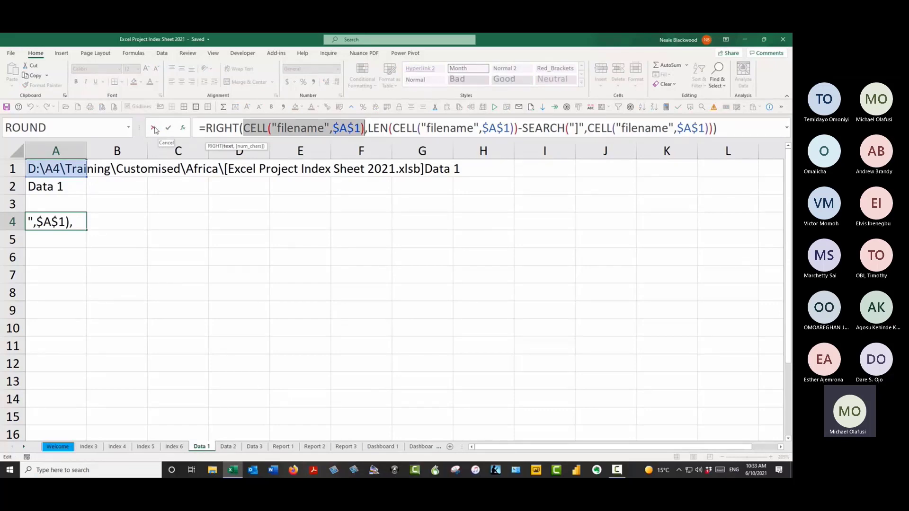
pyautogui.click(154, 129)
# Step: Repeat A4's sheet-name formula in cell A5 and begin wrapping it in a LET function that declares the name x
pyautogui.click(71, 238)
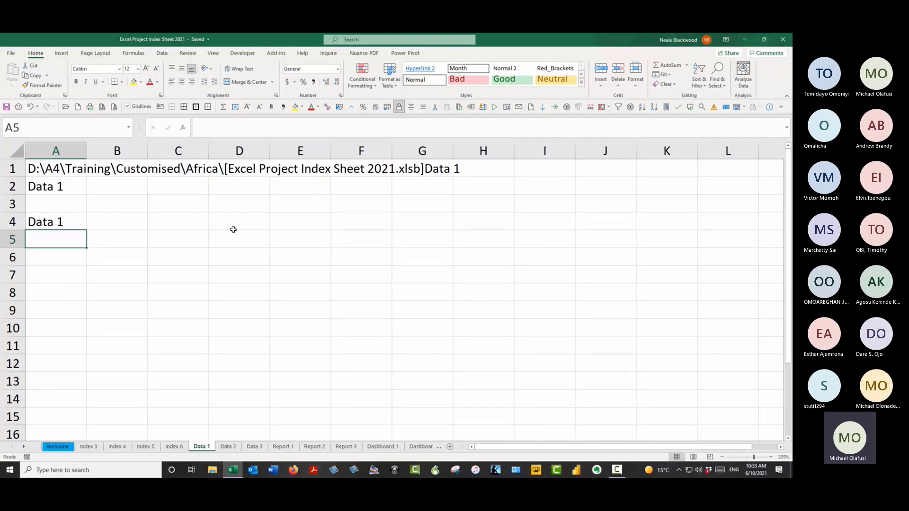
pyautogui.write('=RIGHT(CELL("filename",$A$1),LEN(CELL("filename",$A$1))-SEARCH("]",CELL("filename",$A$1)))')
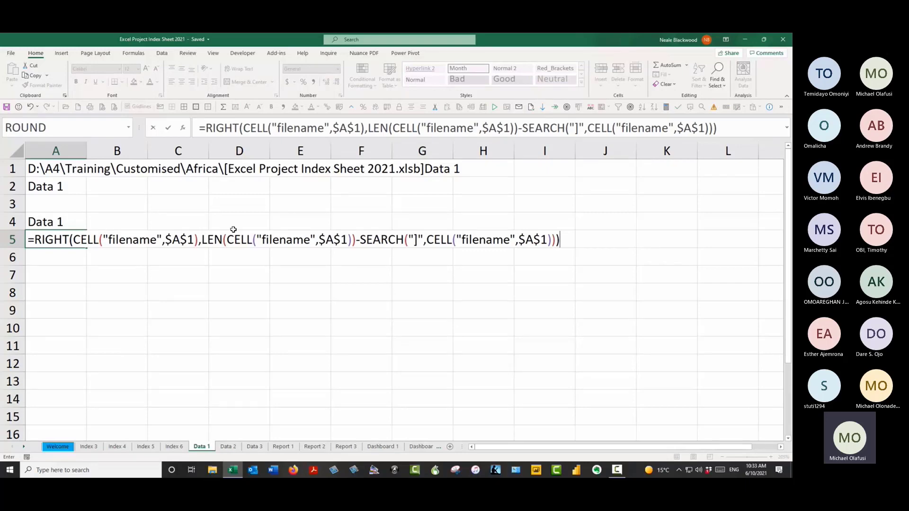
pyautogui.click(206, 129)
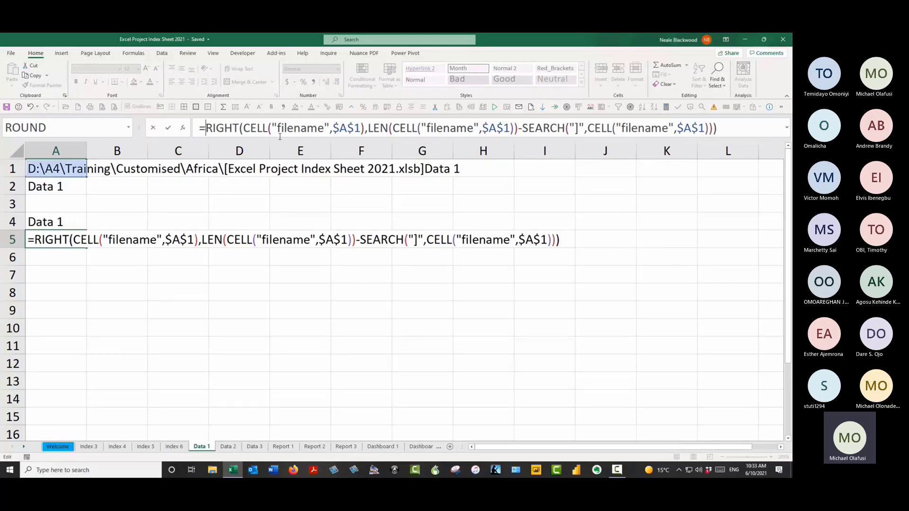
pyautogui.write('LET(')
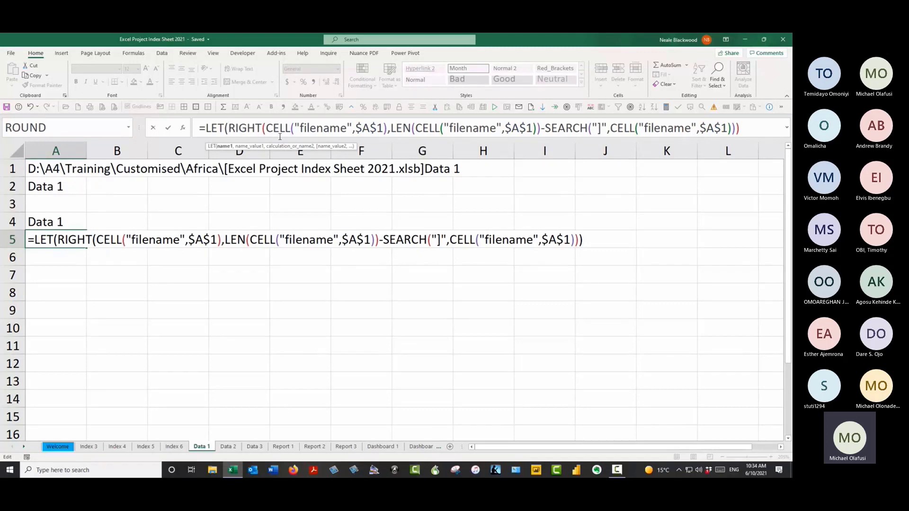
pyautogui.write('x,')
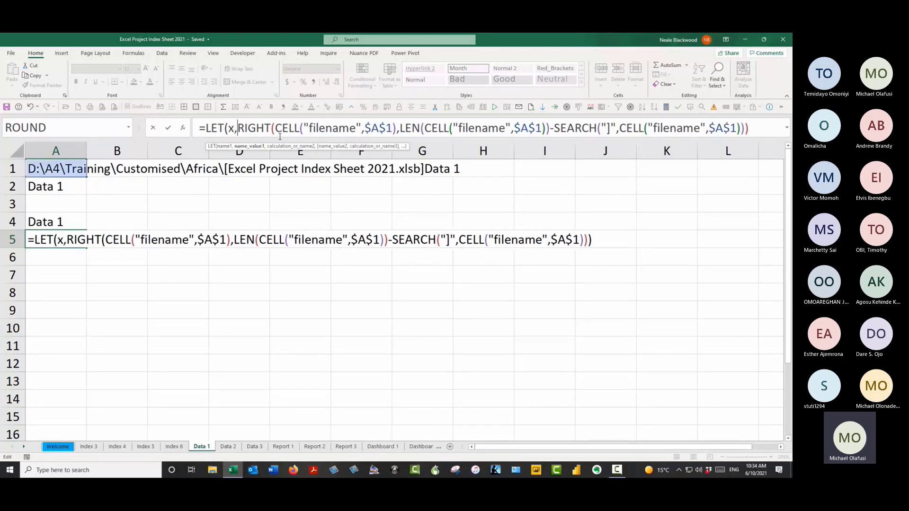
# Step: Copy CELL("filename",$A$1) from the A5 formula and insert it as the value of x in the LET function
pyautogui.moveTo(276, 127); pyautogui.dragTo(398, 127)
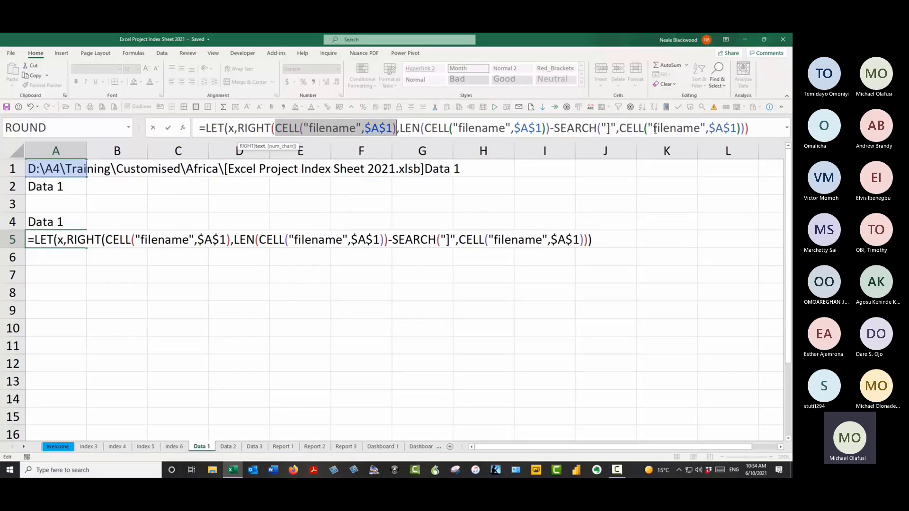
pyautogui.hotkey('ctrl', 'c')
pyautogui.click(237, 129)
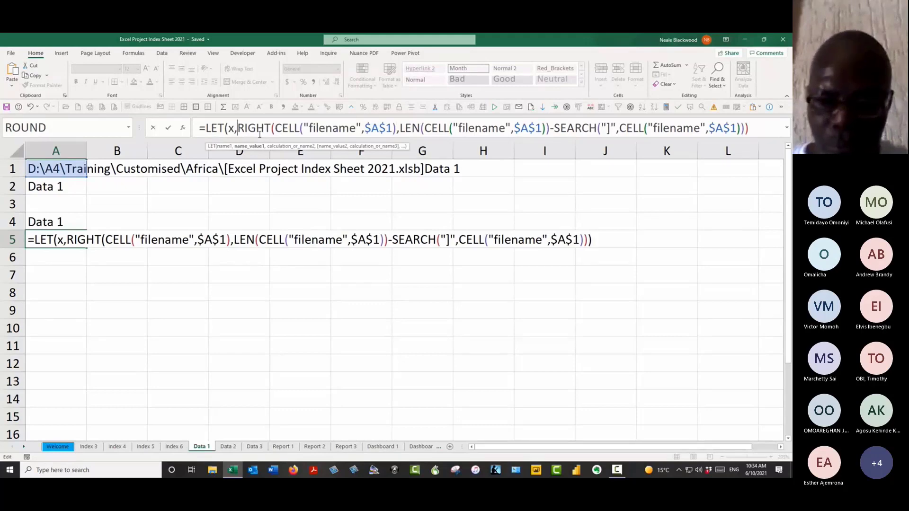
pyautogui.hotkey('ctrl', 'v')
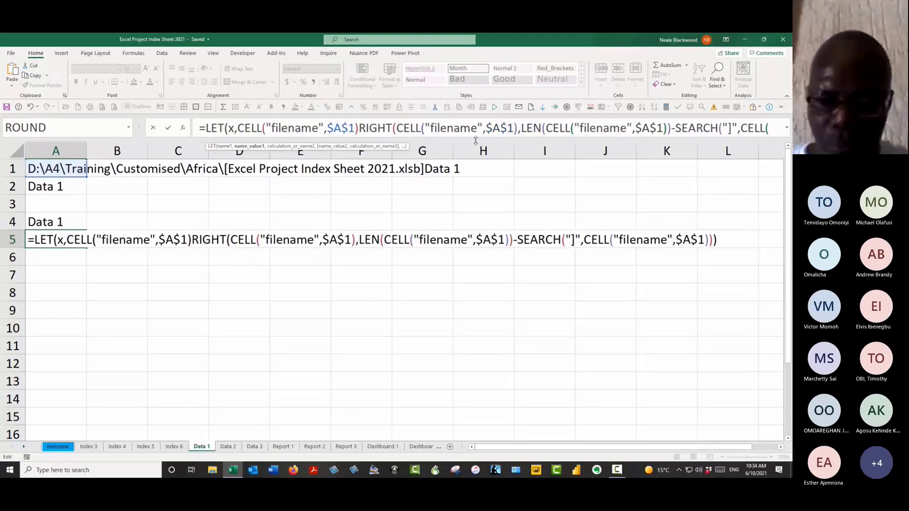
pyautogui.write(',')
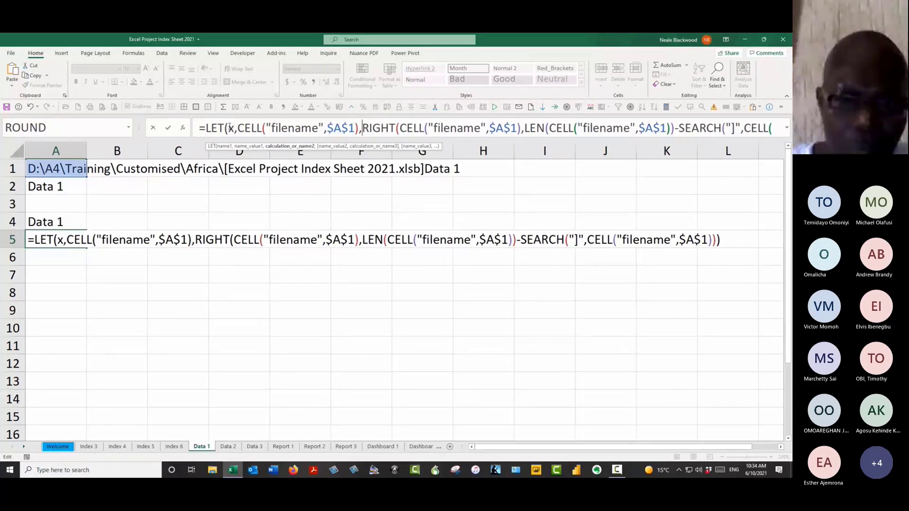
# Step: Replace the CELL("filename",$A$1) arguments inside RIGHT, LEN and SEARCH with x, check each x, and commit the A5 formula
pyautogui.moveTo(400, 127); pyautogui.dragTo(524, 142)
pyautogui.write('x')
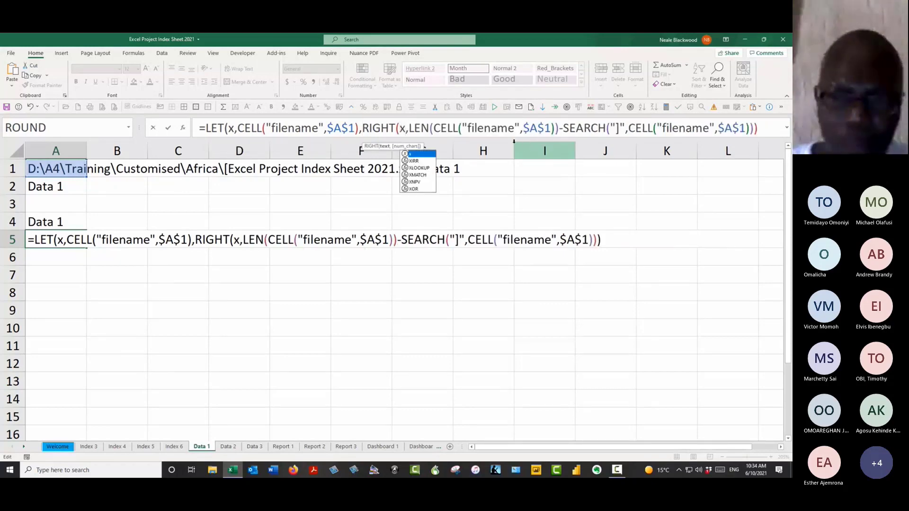
pyautogui.click(434, 128)
pyautogui.moveTo(435, 128); pyautogui.dragTo(637, 127)
pyautogui.write('x')
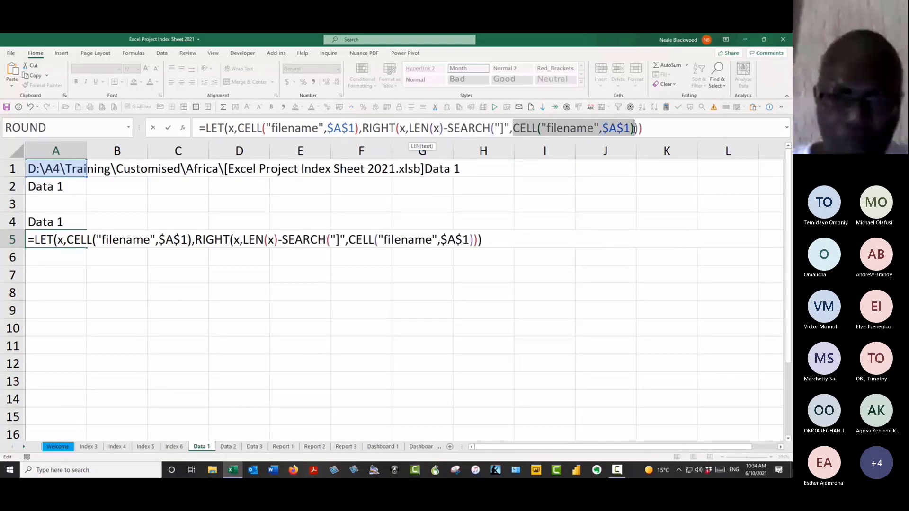
pyautogui.write('x')
pyautogui.click(537, 127)
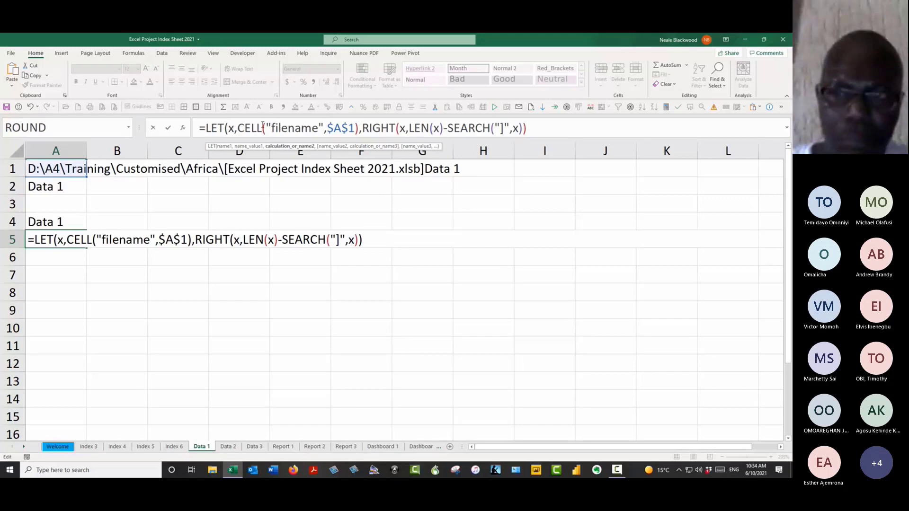
pyautogui.doubleClick(402, 127)
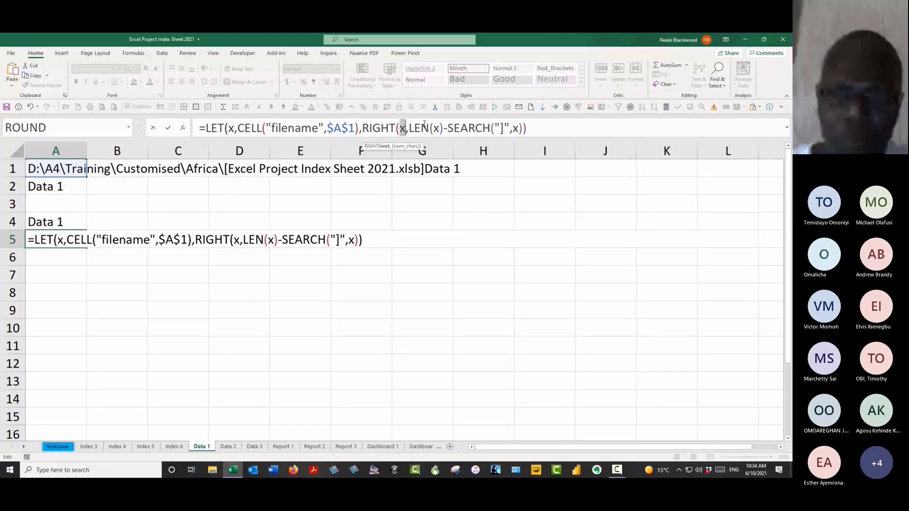
pyautogui.doubleClick(436, 128)
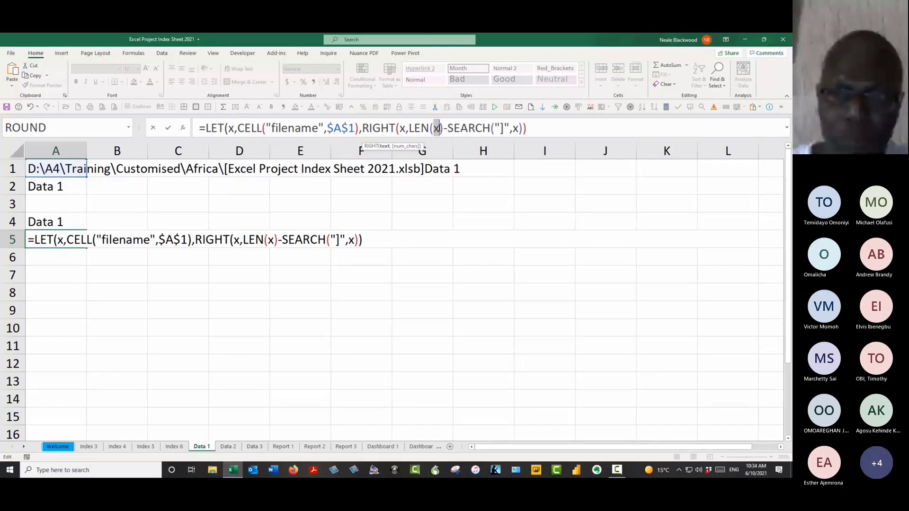
pyautogui.doubleClick(515, 128)
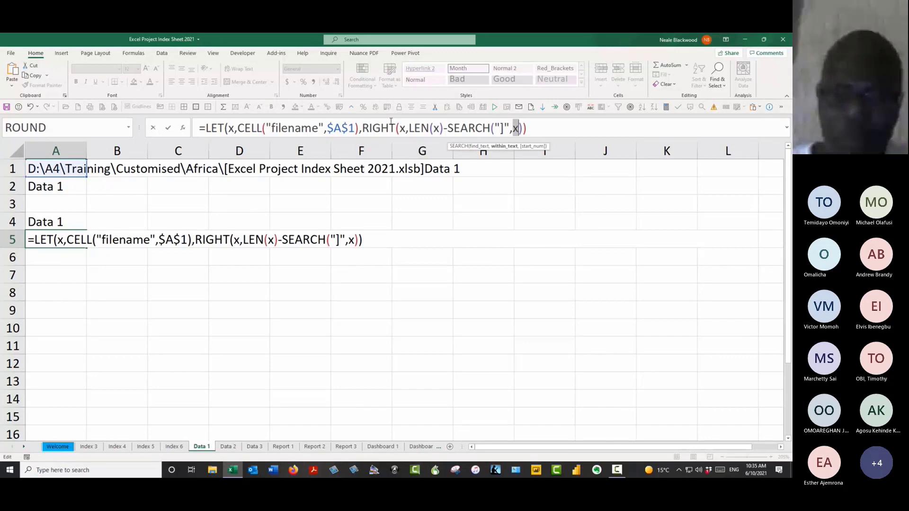
pyautogui.click(168, 128)
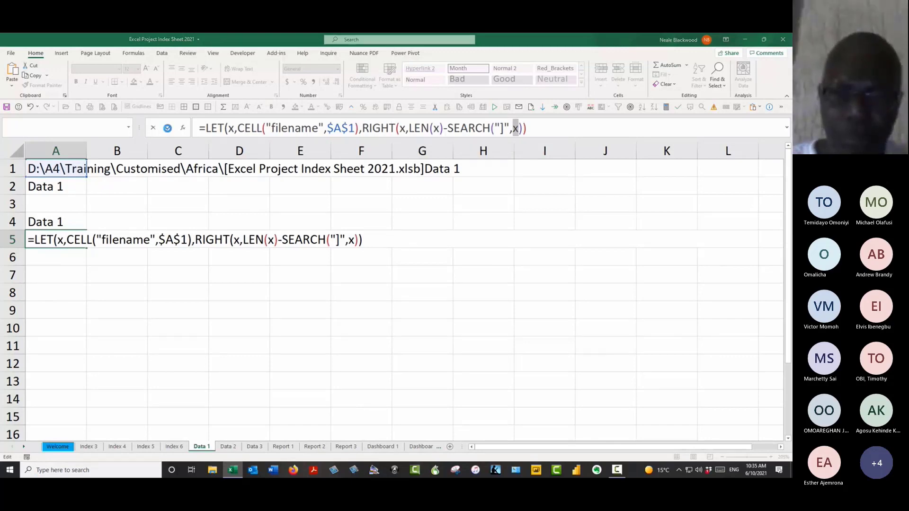
# Step: Add the final closing parenthesis to the LET formula in A5, commit it and review the whole formula
pyautogui.press('Return')
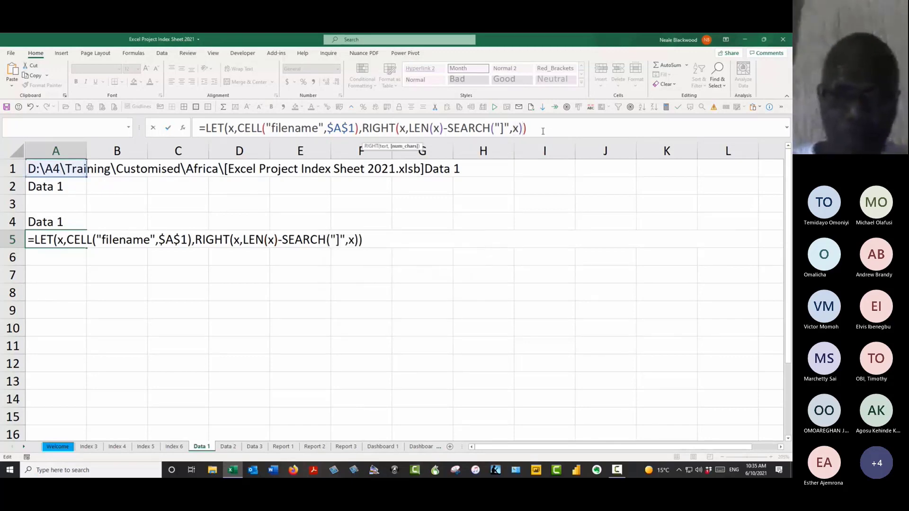
pyautogui.click(544, 130)
pyautogui.write(')')
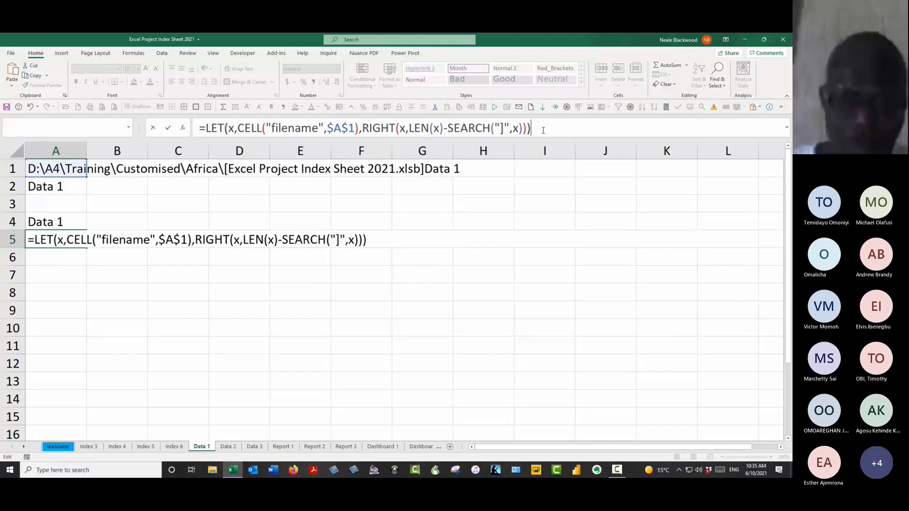
pyautogui.press('Return')
pyautogui.press('Up')
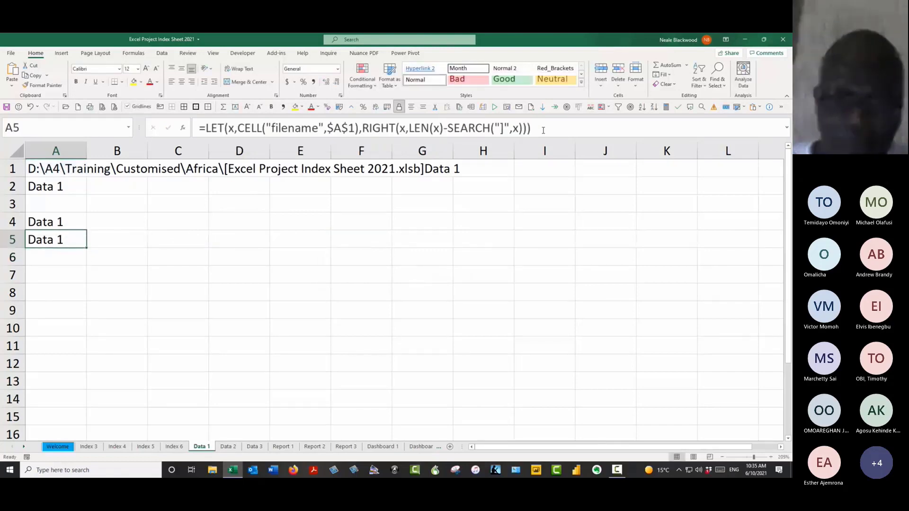
pyautogui.moveTo(534, 128); pyautogui.dragTo(177, 125)
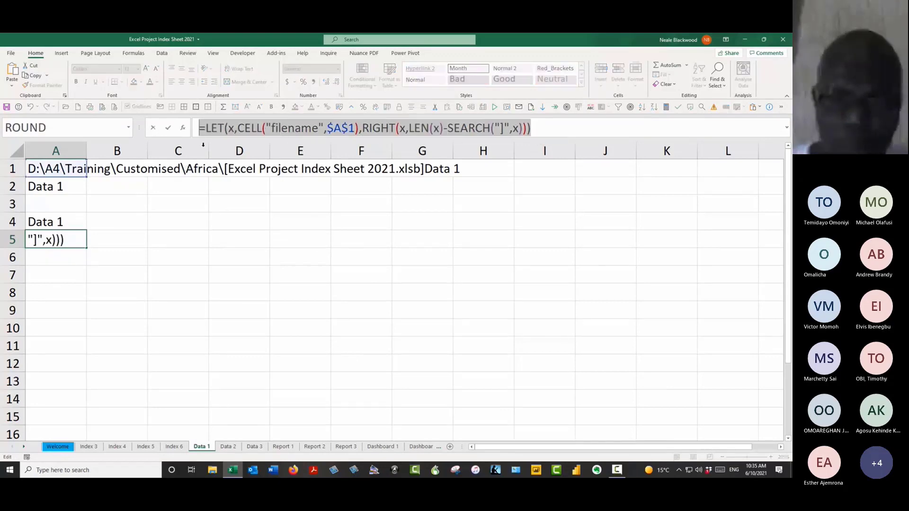
pyautogui.click(169, 128)
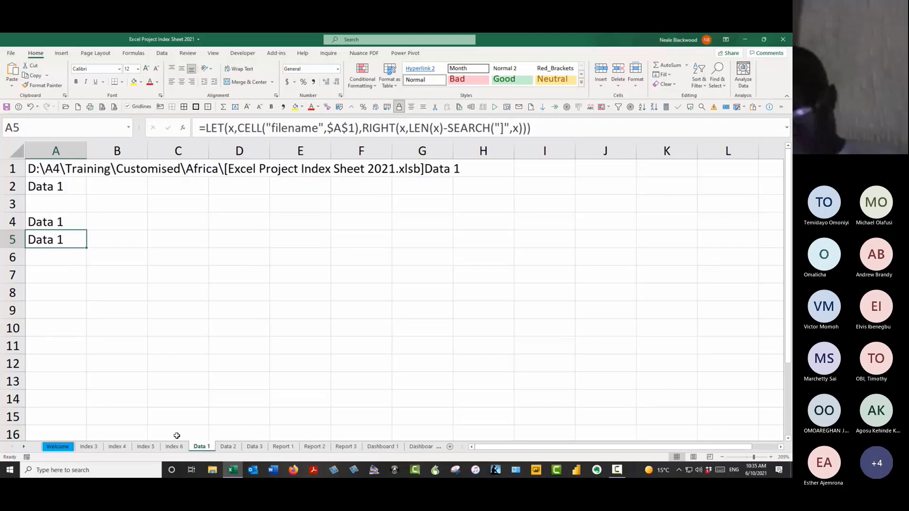
# Step: On the Index 3 sheet, remove the plus sign from C7's formula so it reads ='Data 1'!$A$2
pyautogui.click(89, 447)
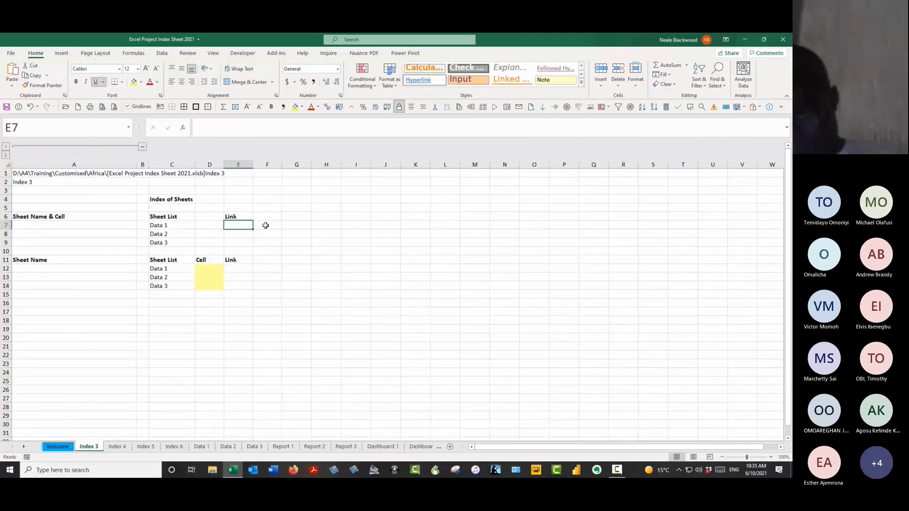
pyautogui.click(175, 227)
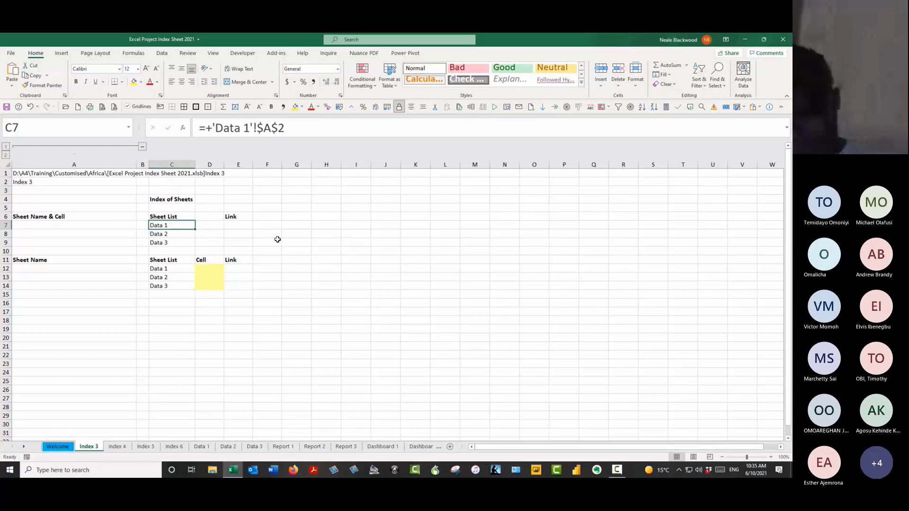
pyautogui.click(243, 133)
pyautogui.press('Home')
pyautogui.press('Right')
pyautogui.write('=')
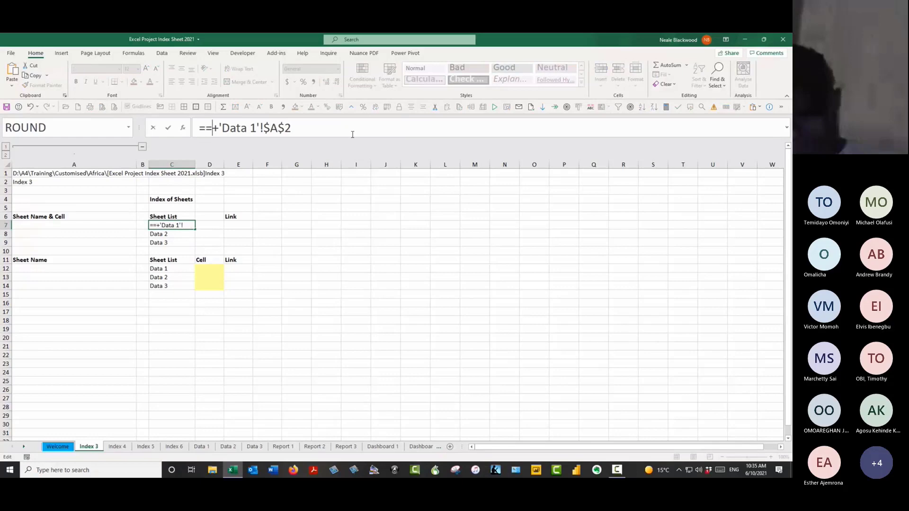
pyautogui.press('Left')
pyautogui.press('Delete')
pyautogui.press('Delete')
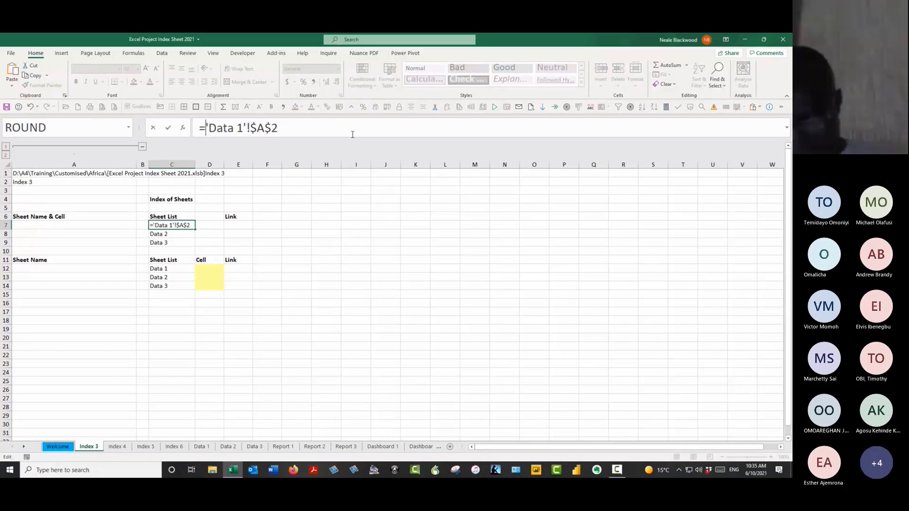
pyautogui.press('Return')
# Step: Clear the contents of the first Sheet List range, C7:C9, on the Index 3 sheet
pyautogui.click(184, 225)
pyautogui.moveTo(182, 234)
pyautogui.mouseDown()
pyautogui.moveTo(175, 249)
pyautogui.moveTo(182, 246)
pyautogui.mouseUp()
pyautogui.press('Delete')
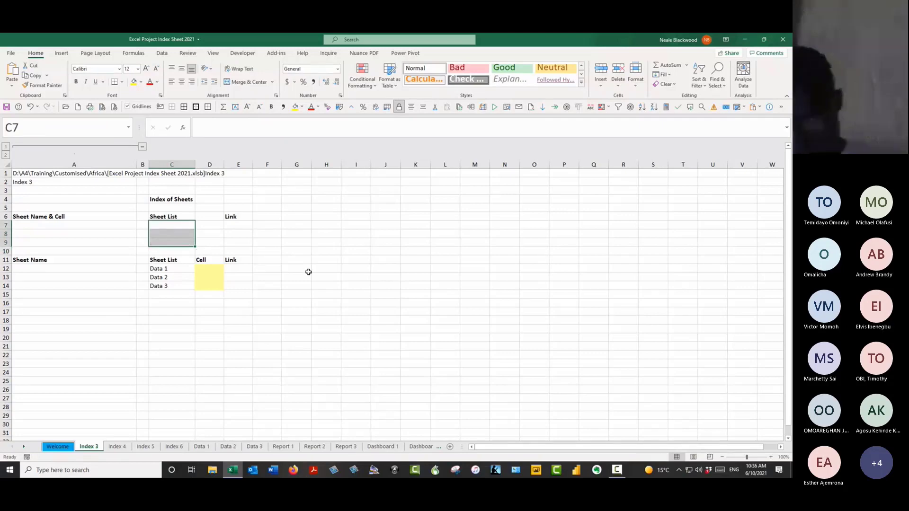
# Step: Collapse the outline group on column A and expand it again
pyautogui.scroll(2, 306, 270)
pyautogui.scroll(2, 308, 272)
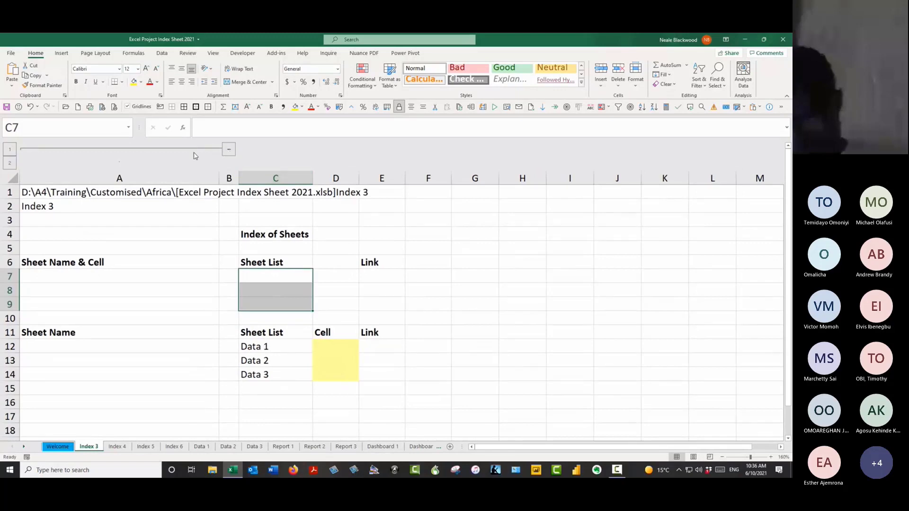
pyautogui.click(101, 178)
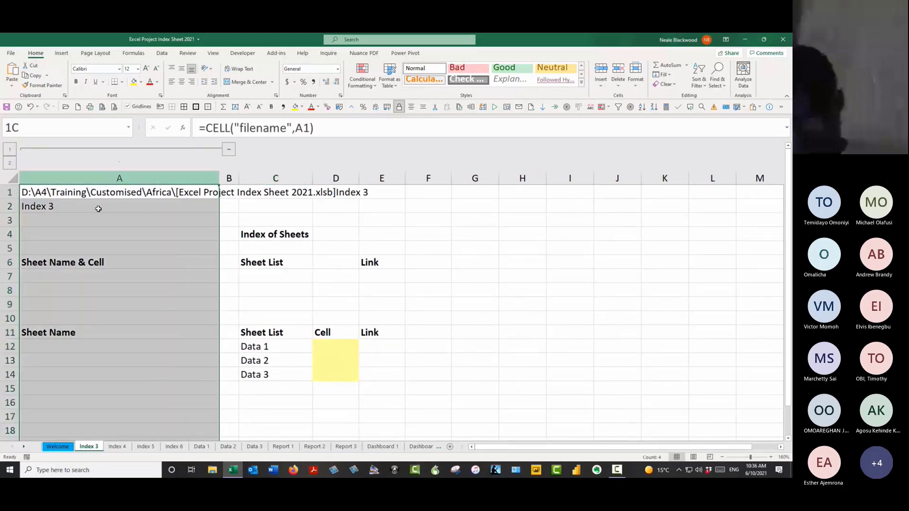
pyautogui.click(176, 193)
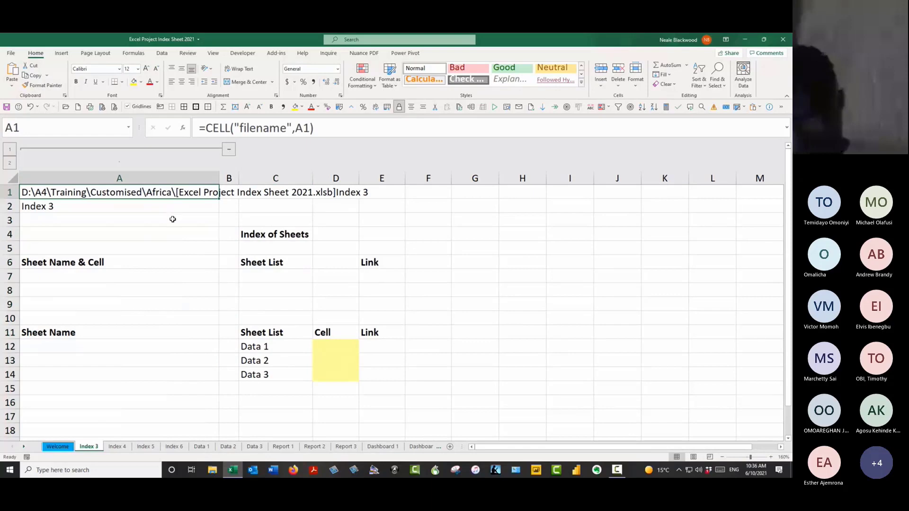
pyautogui.click(229, 149)
pyautogui.click(29, 149)
# Step: Ungroup column A and group it again, repeating the pair once more
pyautogui.click(137, 178)
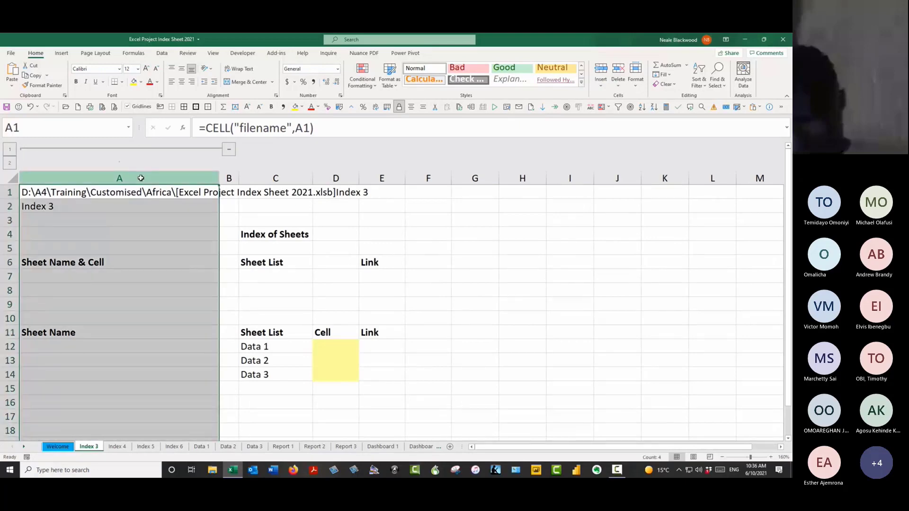
pyautogui.hotkey('alt', 'shift', 'Left')
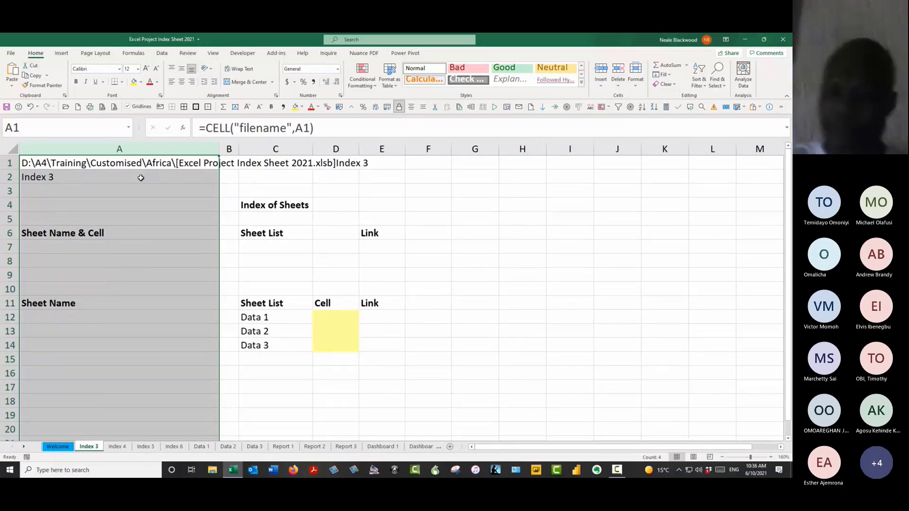
pyautogui.hotkey('alt', 'shift', 'Right')
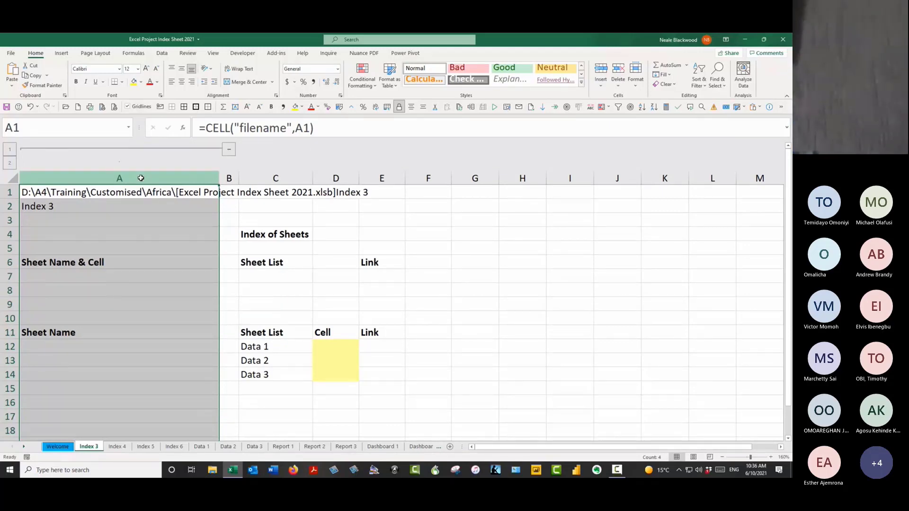
pyautogui.hotkey('alt', 'shift', 'Left')
pyautogui.hotkey('alt', 'shift', 'Right')
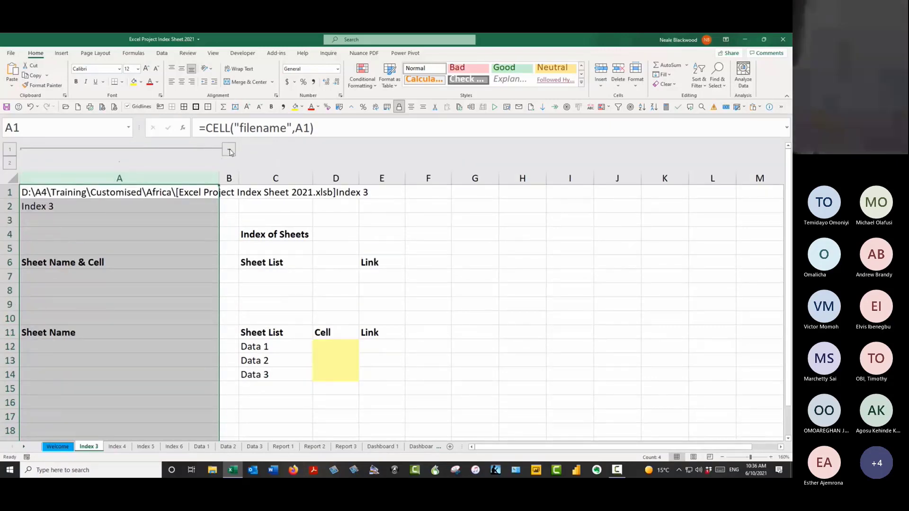
# Step: Review the sheet-name formula cells at the start of the Data, Report and Dashboard sheets, ending back on Data 1
pyautogui.click(302, 276)
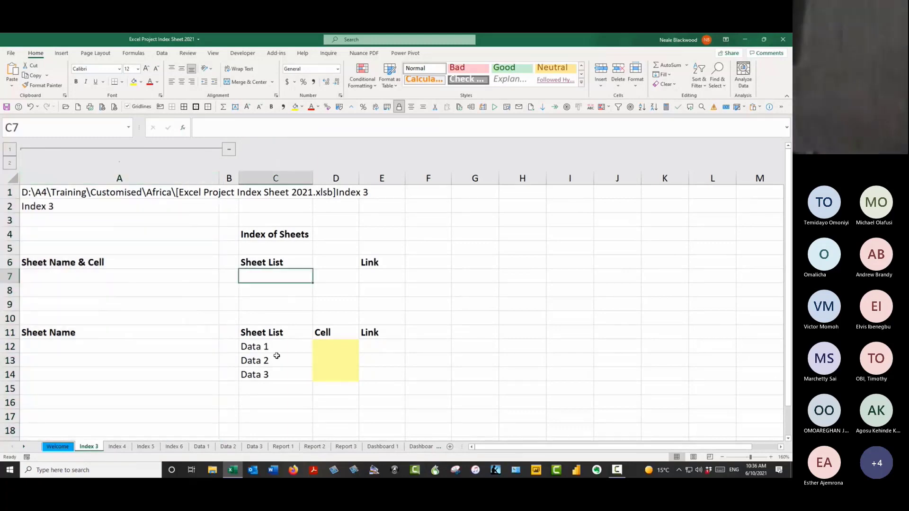
pyautogui.click(202, 446)
pyautogui.click(78, 185)
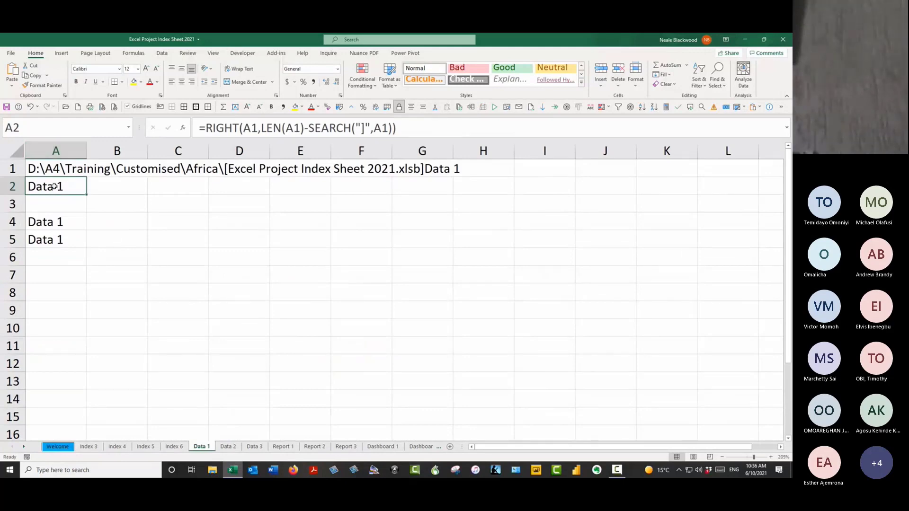
pyautogui.click(228, 446)
pyautogui.click(255, 447)
pyautogui.click(283, 447)
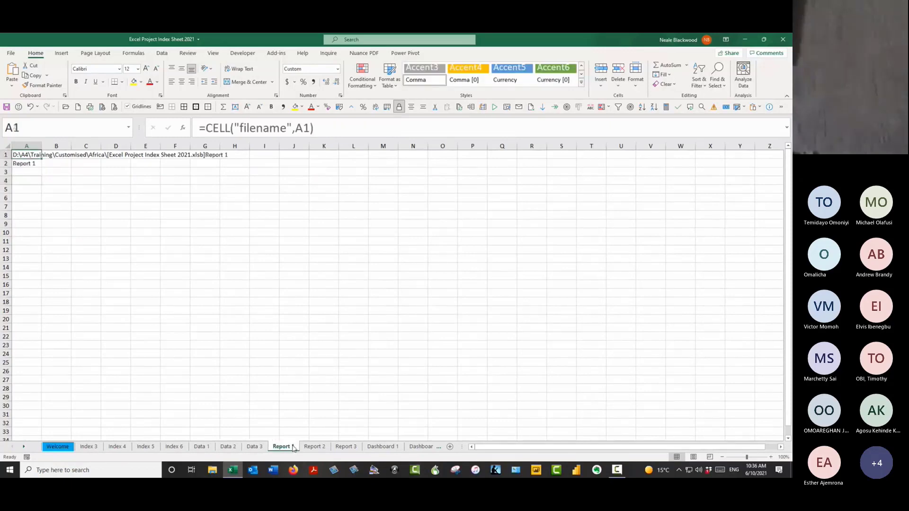
pyautogui.click(315, 448)
pyautogui.click(347, 447)
pyautogui.click(382, 448)
pyautogui.click(418, 448)
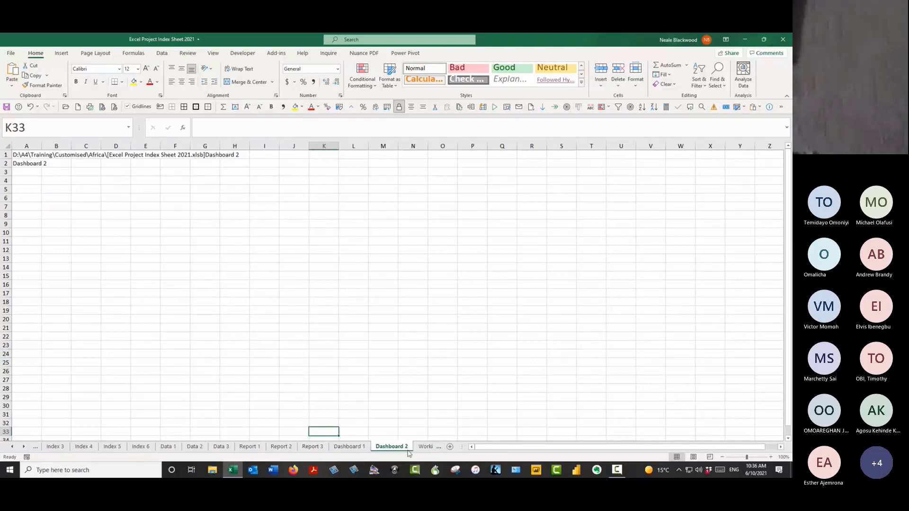
pyautogui.click(171, 449)
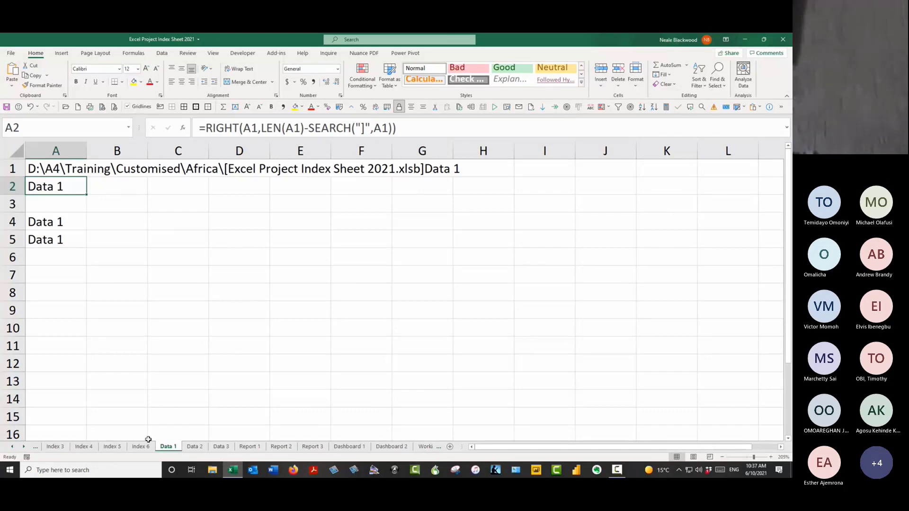
# Step: In C7 of the Index 3 sheet, enter a link to cell A2 on Data 1 and copy it down to C9
pyautogui.click(55, 446)
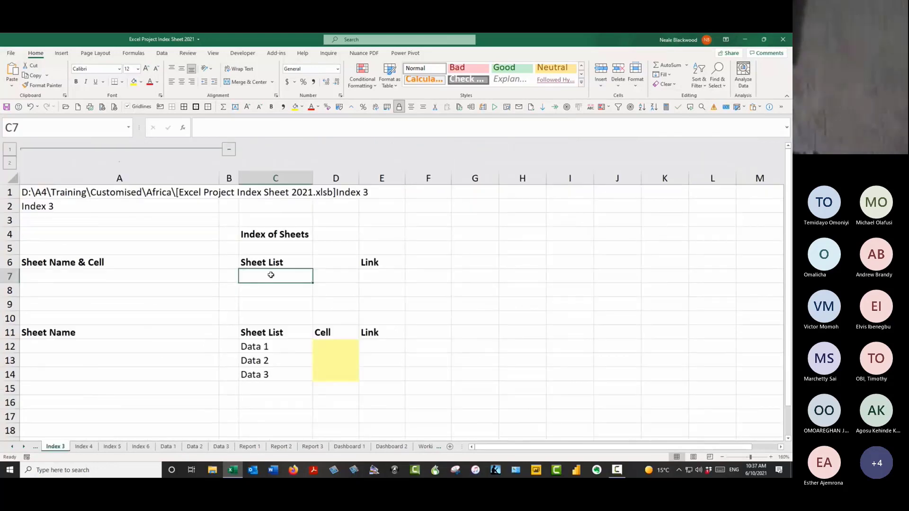
pyautogui.write('=')
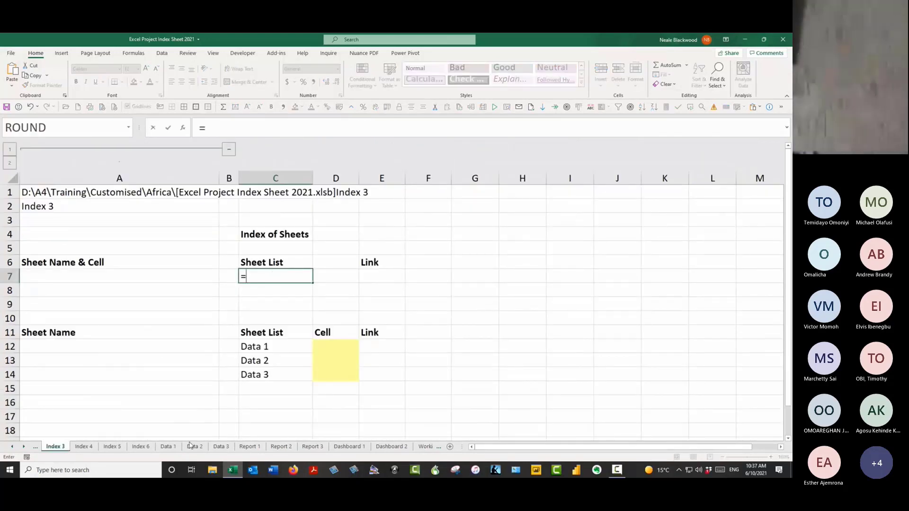
pyautogui.click(168, 446)
pyautogui.click(74, 186)
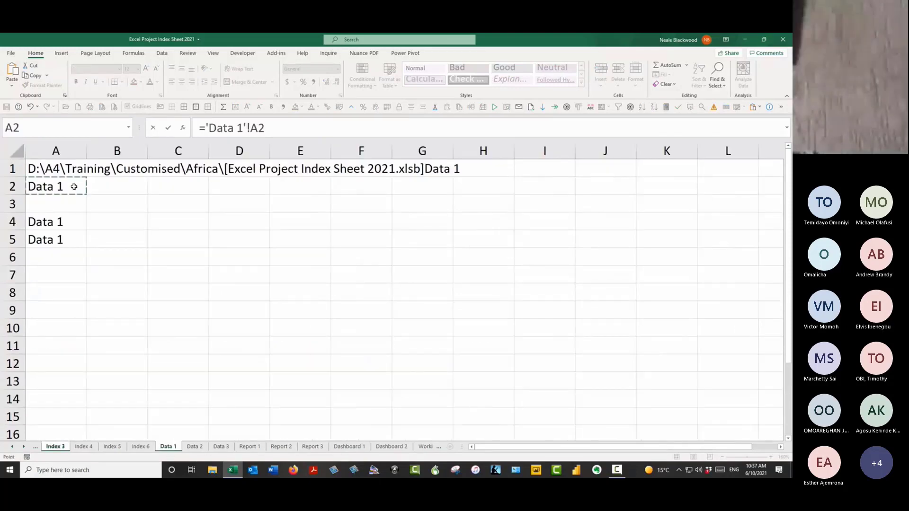
pyautogui.press('Return')
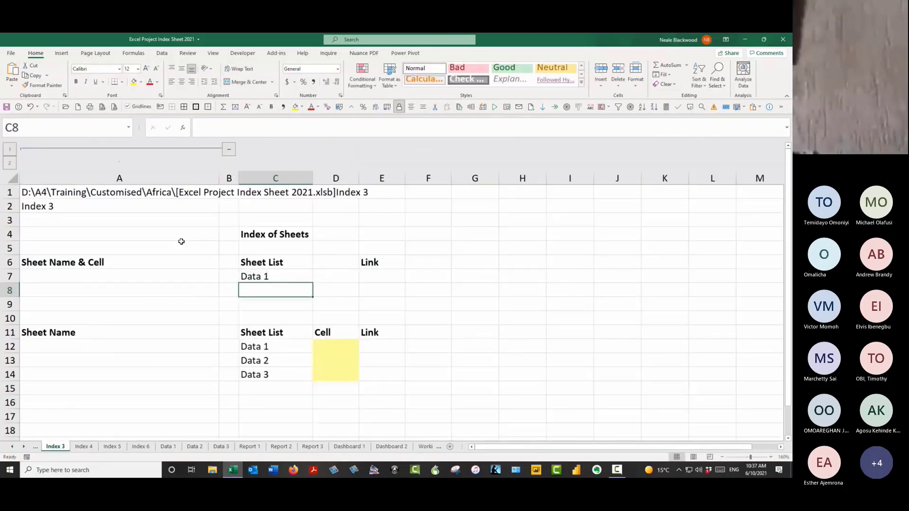
pyautogui.click(297, 278)
pyautogui.moveTo(313, 283); pyautogui.dragTo(304, 306)
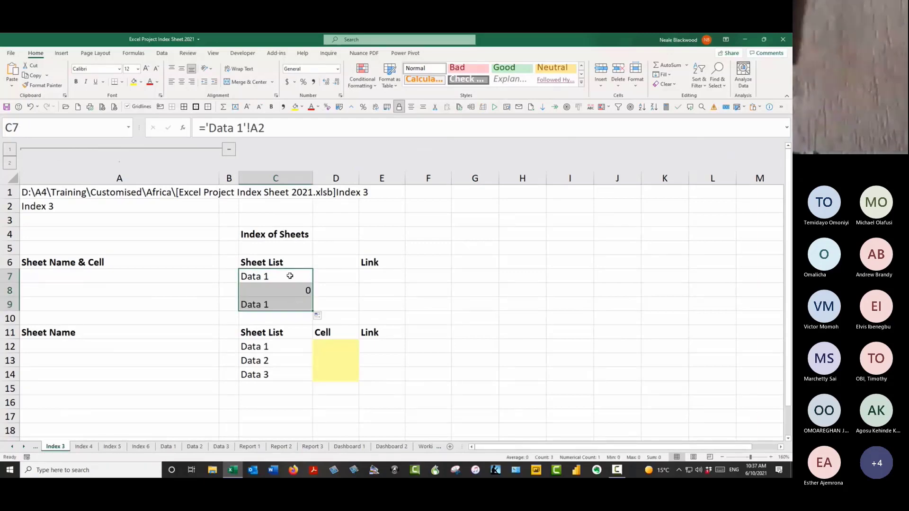
# Step: Make C7's reference absolute as 'Data 1'!$A$2 and fill the formula down through C9
pyautogui.click(295, 276)
pyautogui.click(281, 132)
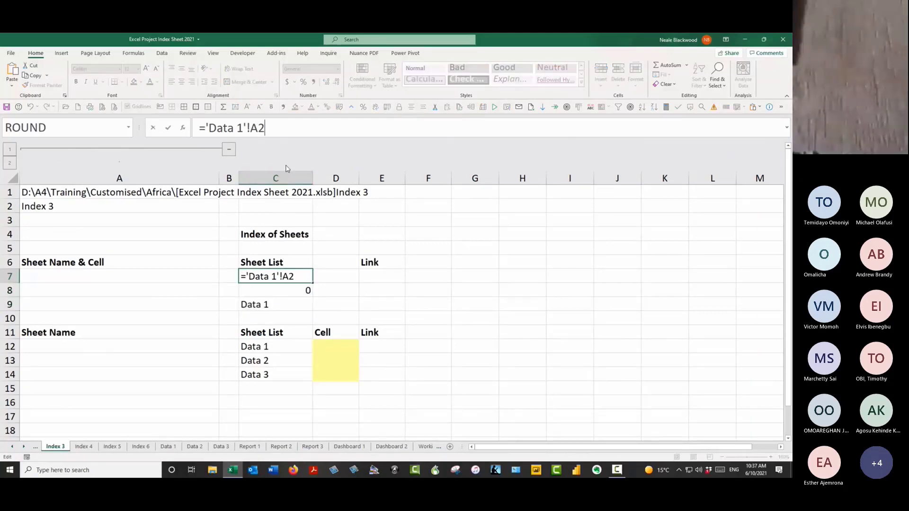
pyautogui.press('F4')
pyautogui.press('Return')
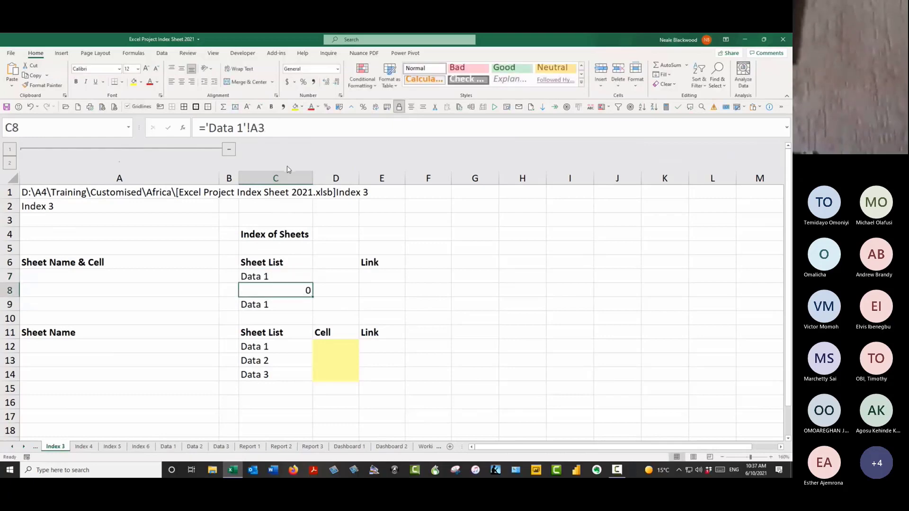
pyautogui.click(296, 274)
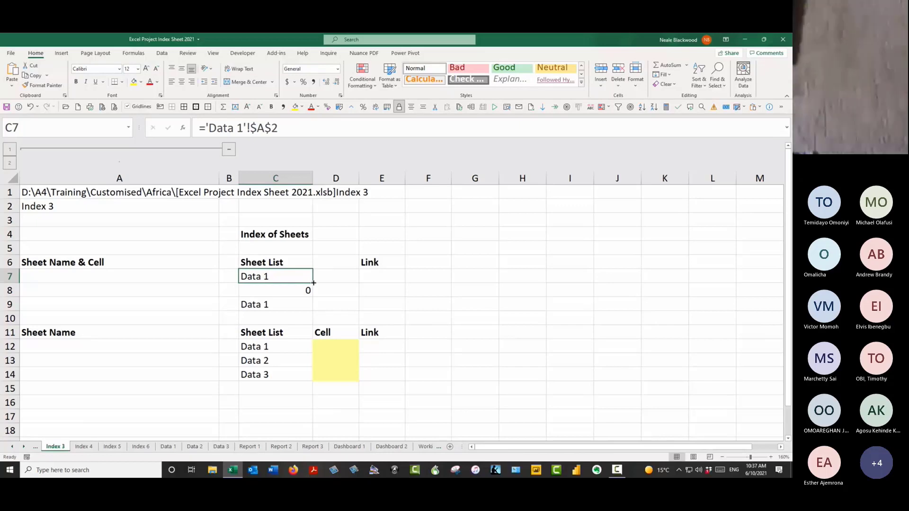
pyautogui.doubleClick(313, 283)
# Step: Change the sheet referenced in C8 to Data 2 and in C9 to Data 3, keeping cell $A$2
pyautogui.click(297, 290)
pyautogui.click(237, 128)
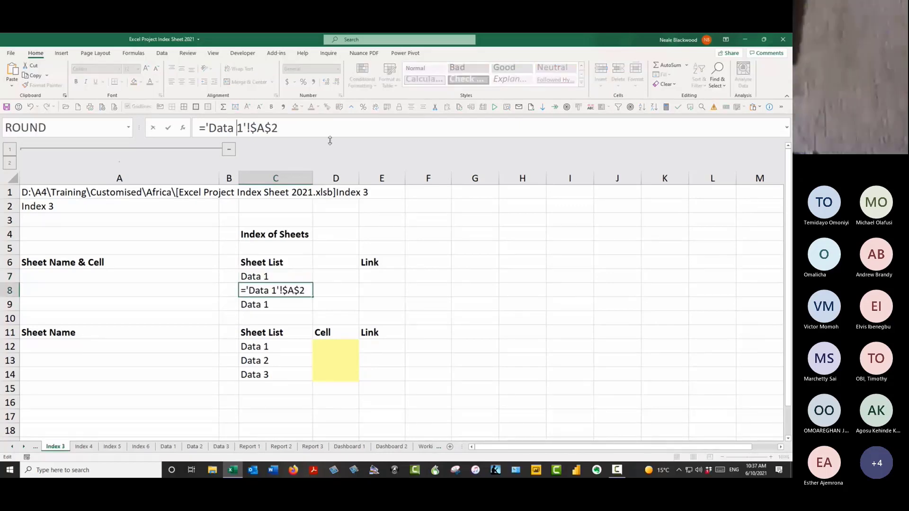
pyautogui.write('2')
pyautogui.press('Delete')
pyautogui.press('Return')
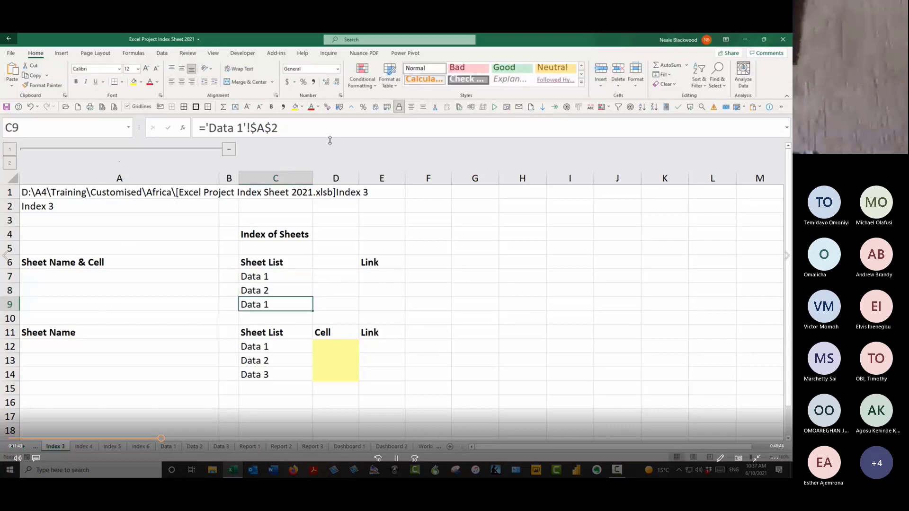
pyautogui.click(236, 132)
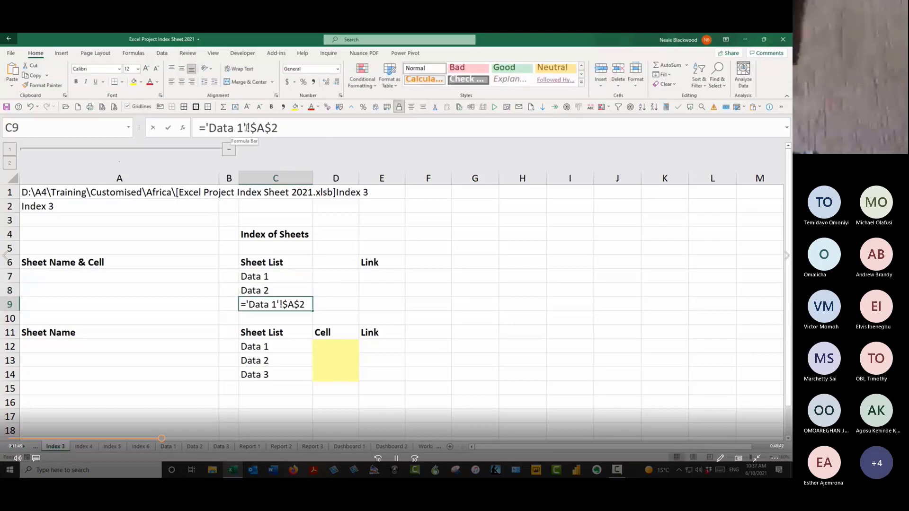
pyautogui.write('3')
pyautogui.press('Delete')
pyautogui.press('Return')
# Step: Check the sheet-list formulas in C7:C9 and look over the Link column cells beside them
pyautogui.press('Up')
pyautogui.press('Up')
pyautogui.press('Up')
pyautogui.press('Up')
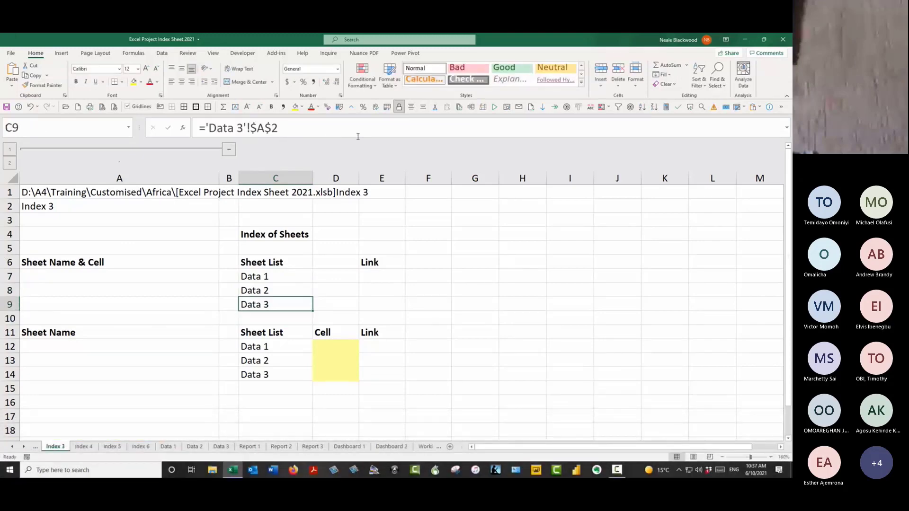
pyautogui.press('Down')
pyautogui.press('Down')
pyautogui.press('Up')
pyautogui.press('Down')
pyautogui.press('Down')
pyautogui.press('Up')
pyautogui.press('Up')
pyautogui.press('Right')
pyautogui.press('Right')
pyautogui.press('Down')
pyautogui.press('Down')
pyautogui.press('Down')
pyautogui.press('Up')
pyautogui.press('Up')
pyautogui.press('Up')
pyautogui.press('Up')
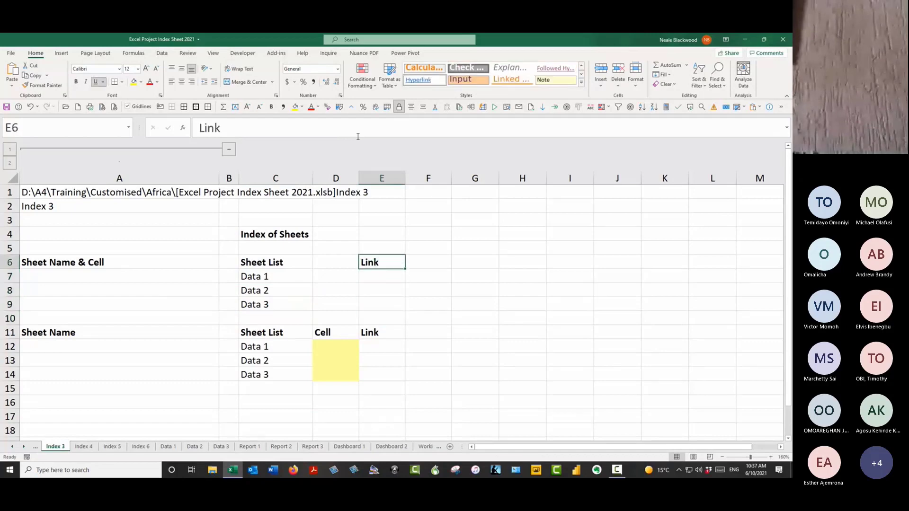
pyautogui.press('Down')
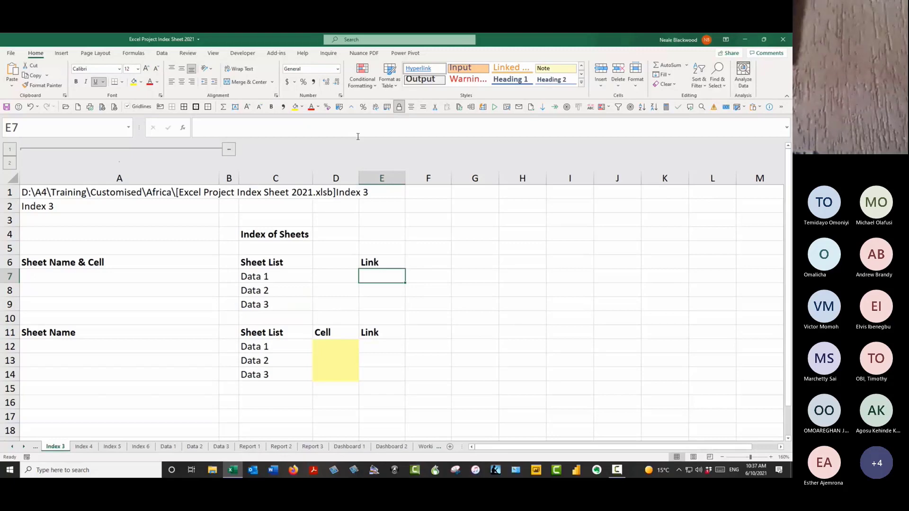
pyautogui.moveTo(336, 401)
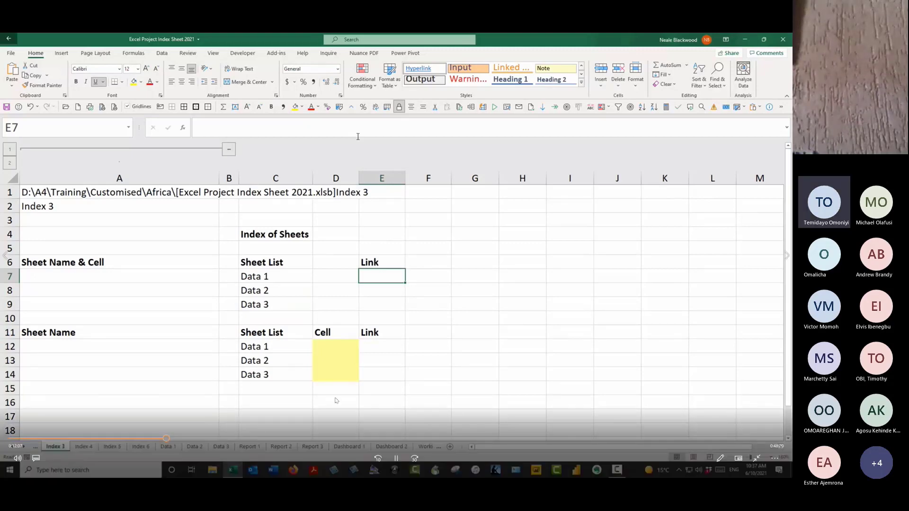
pyautogui.click(397, 459)
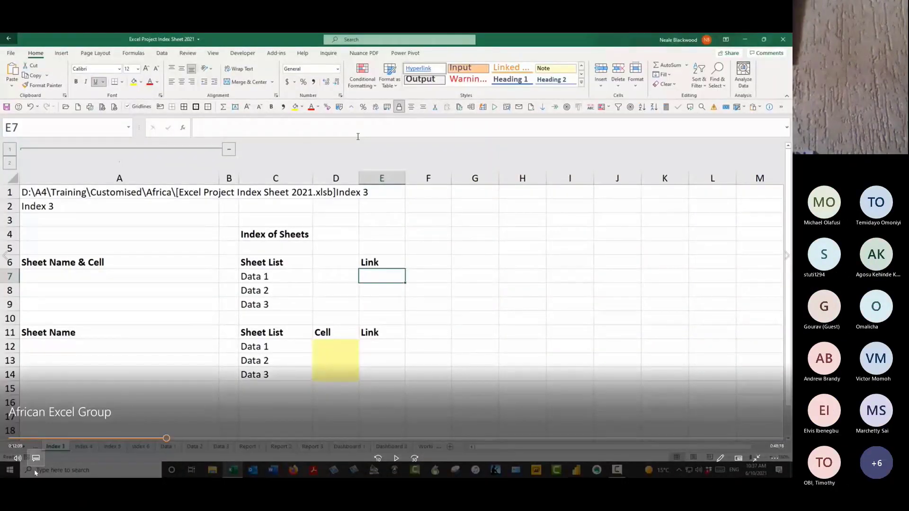
pyautogui.click(396, 458)
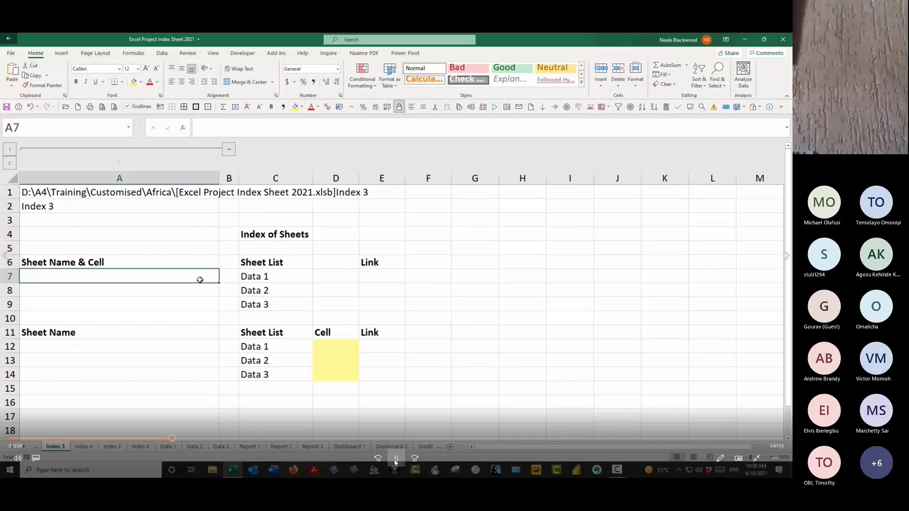
# Step: Enter a FORMULATEXT formula in A7 that returns the formula text of C7
pyautogui.write('=f')
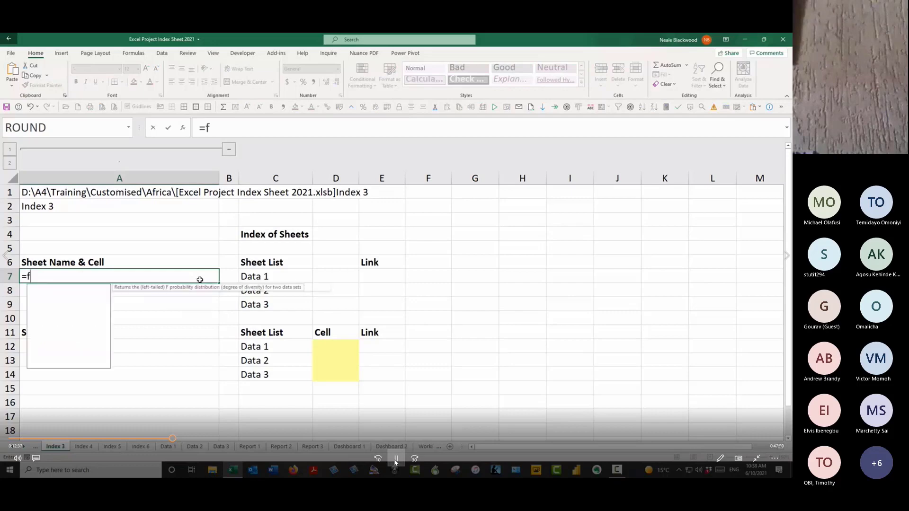
pyautogui.write('or')
pyautogui.write('m')
pyautogui.press('BackSpace')
pyautogui.write('rm')
pyautogui.press('Tab')
pyautogui.press('Right')
pyautogui.press('Right')
pyautogui.press('Return')
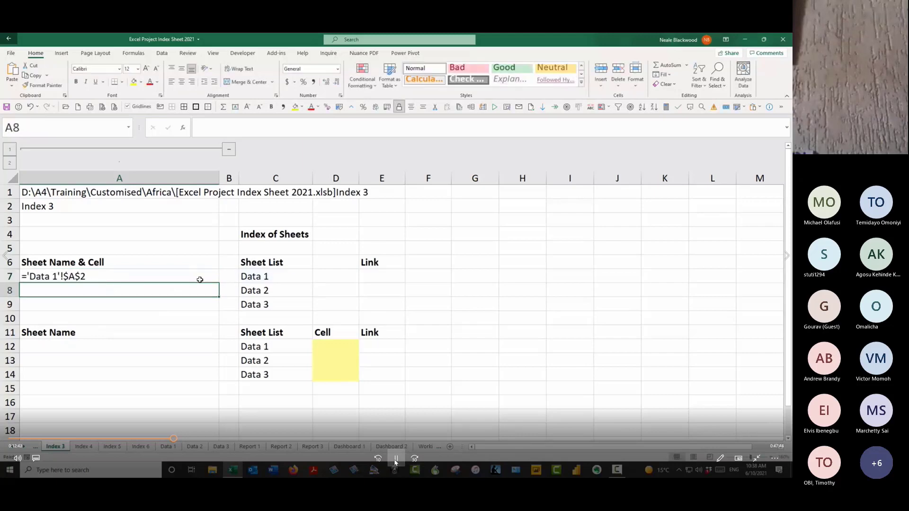
# Step: Wrap A7's FORMULATEXT(C7) in SUBSTITUTE to replace "=" with "# ", and fill the formula down through A9
pyautogui.click(199, 280)
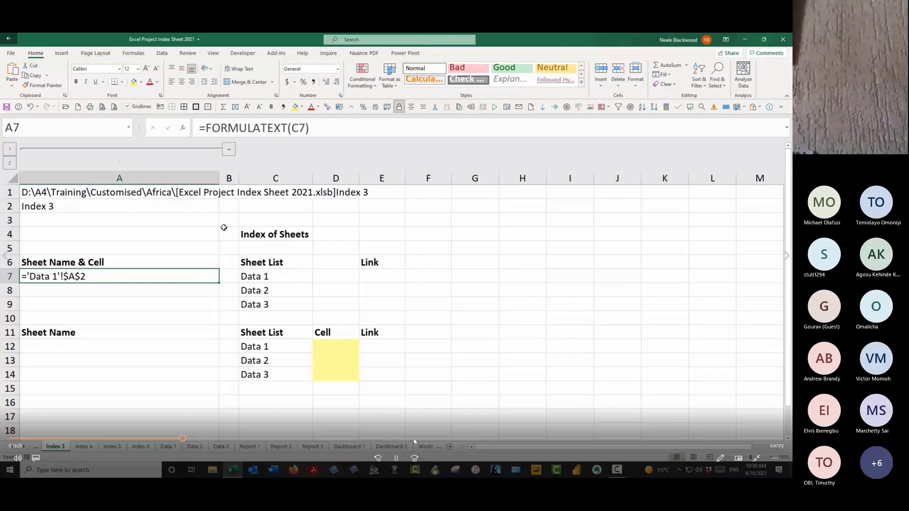
pyautogui.click(397, 459)
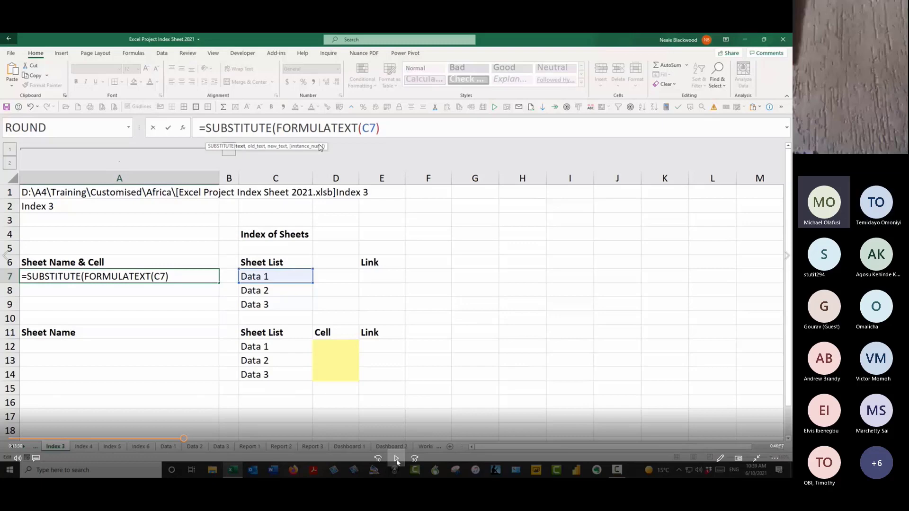
pyautogui.click(397, 459)
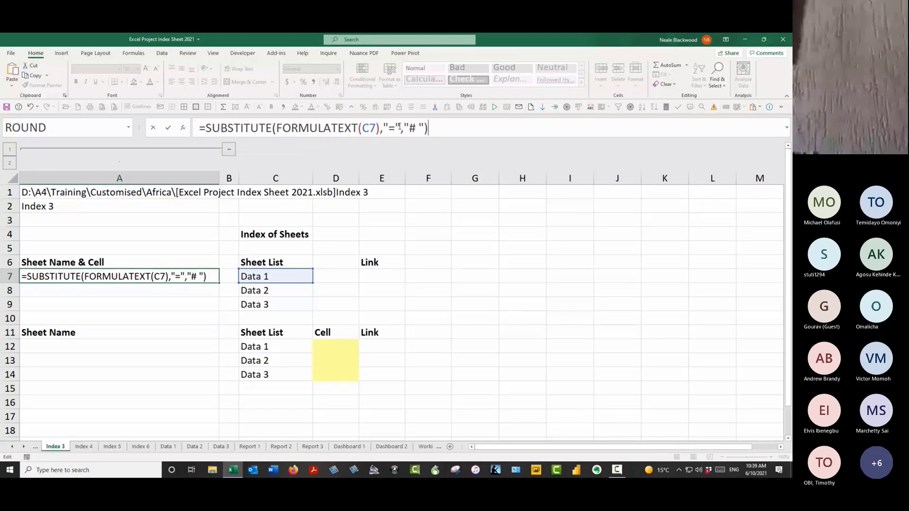
pyautogui.click(167, 128)
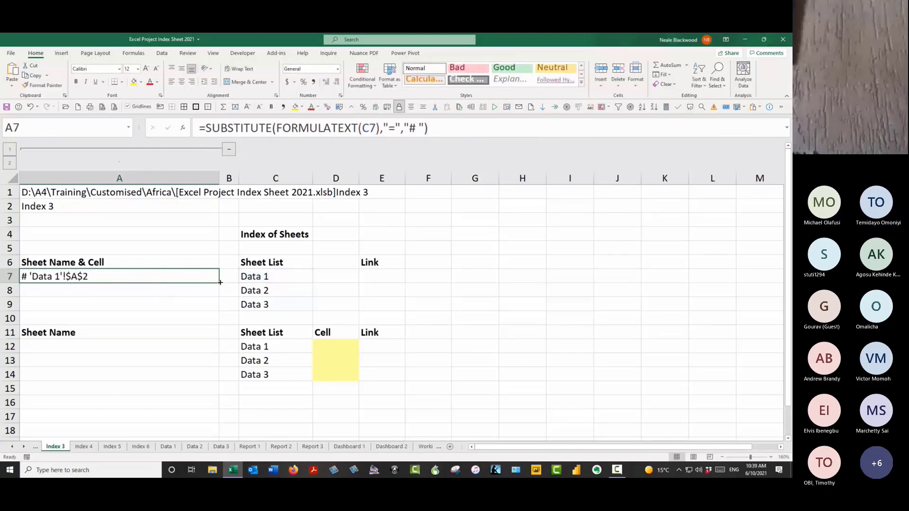
pyautogui.moveTo(220, 283); pyautogui.dragTo(219, 311)
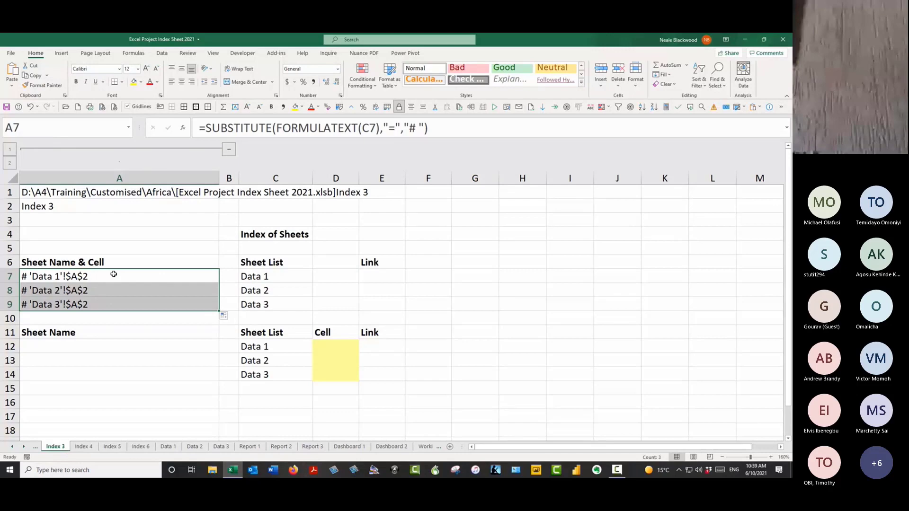
# Step: Examine the SUBSTITUTE formula in A7 alongside the sheet references in C7:C9
pyautogui.click(388, 277)
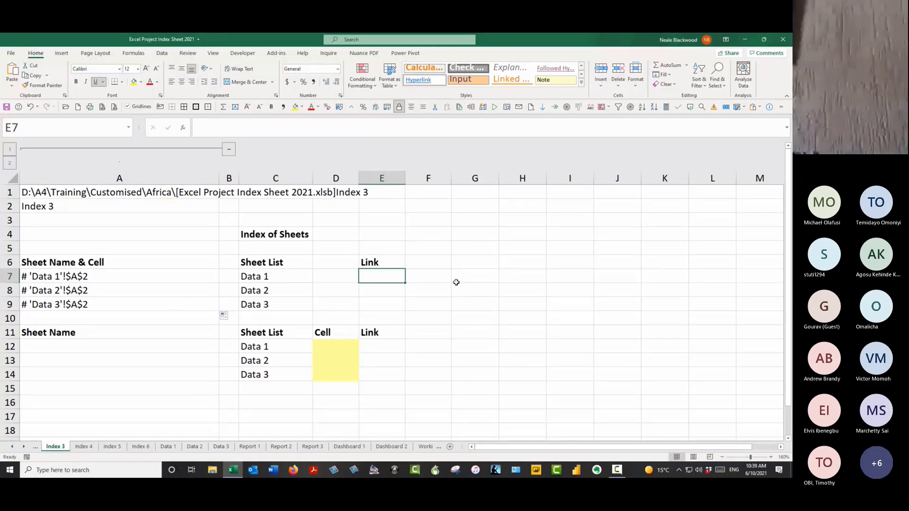
pyautogui.press('Left')
pyautogui.press('Left')
pyautogui.press('Left')
pyautogui.press('Left')
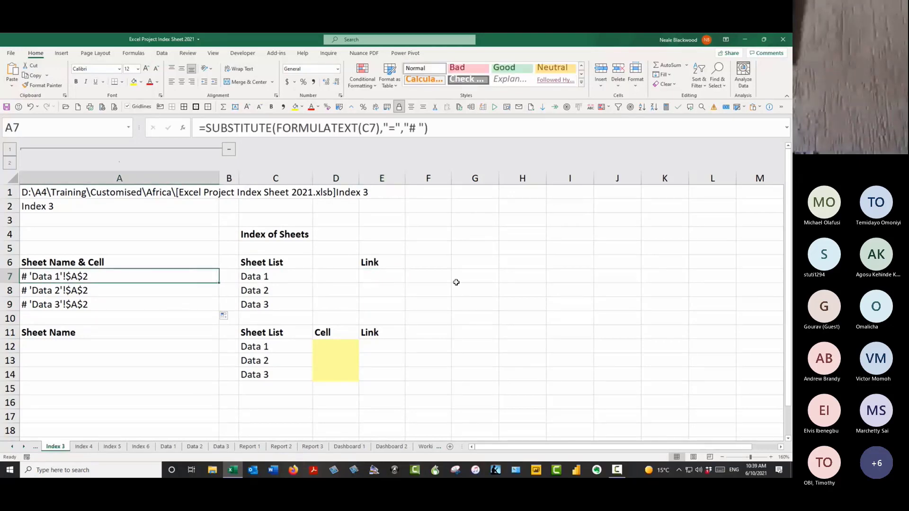
pyautogui.click(283, 273)
pyautogui.click(276, 286)
pyautogui.click(283, 274)
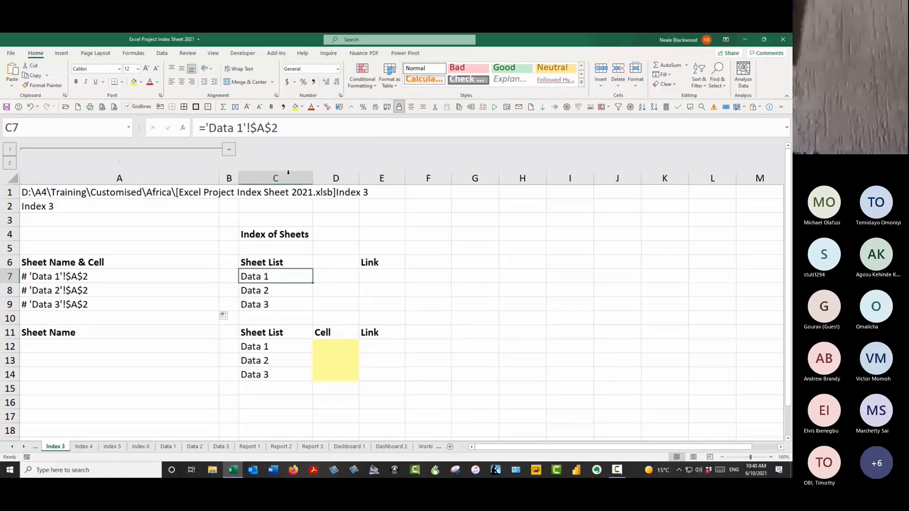
pyautogui.click(266, 295)
pyautogui.click(265, 305)
pyautogui.click(266, 290)
pyautogui.click(268, 277)
# Step: Enter =HYPERLINK(A7,"link") in E7 and fill it down through E9
pyautogui.click(380, 275)
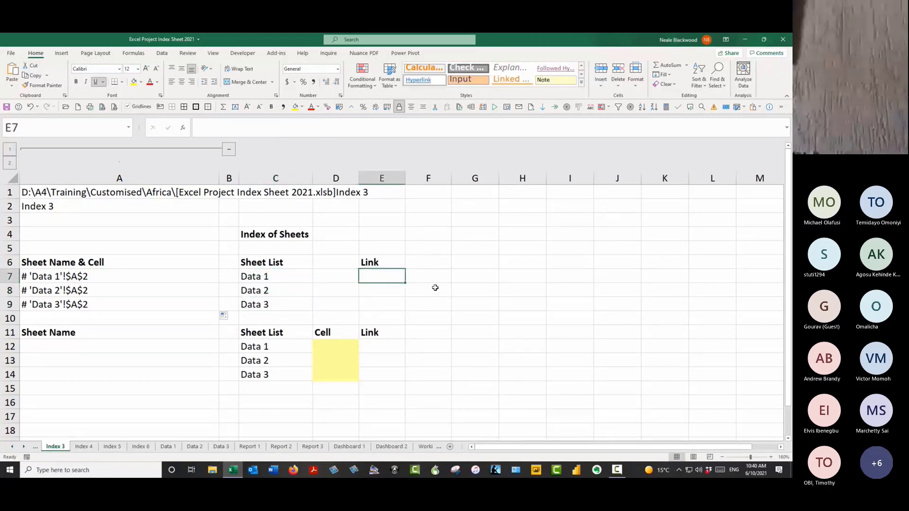
pyautogui.write('=hy')
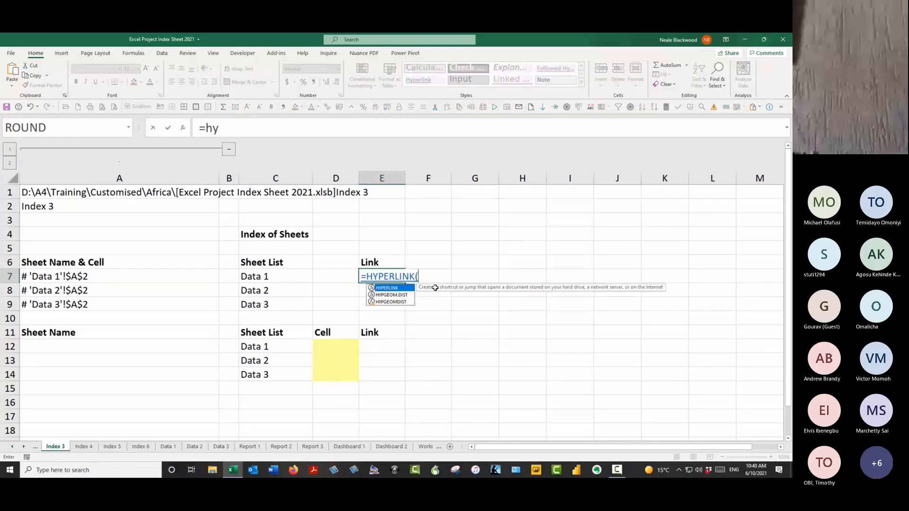
pyautogui.press('Tab')
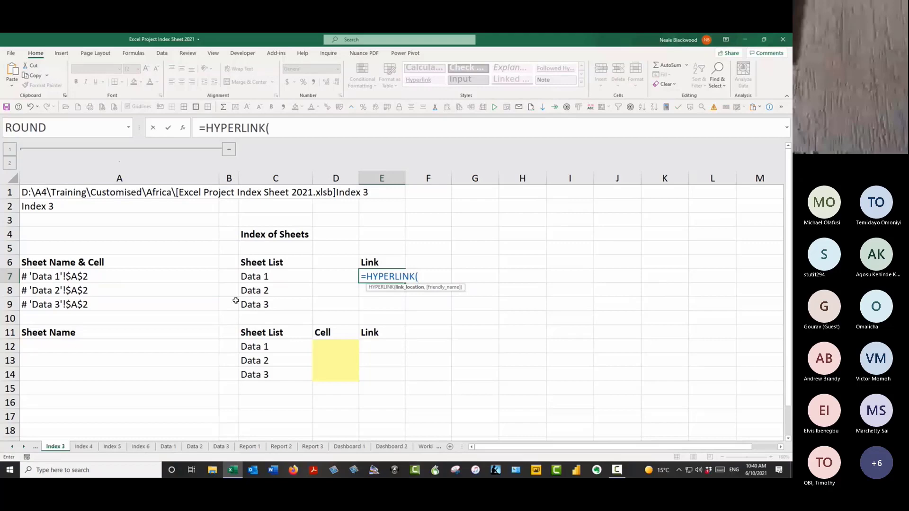
pyautogui.click(185, 277)
pyautogui.write(',"')
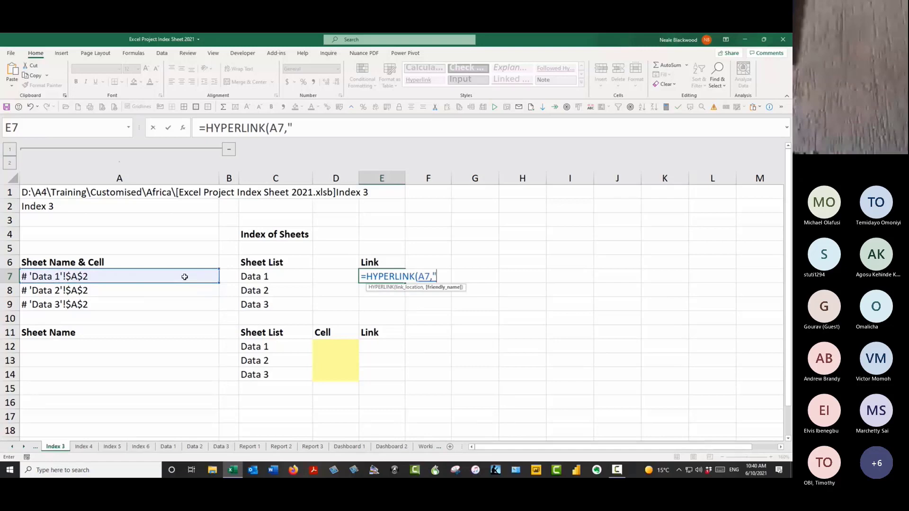
pyautogui.write('link")')
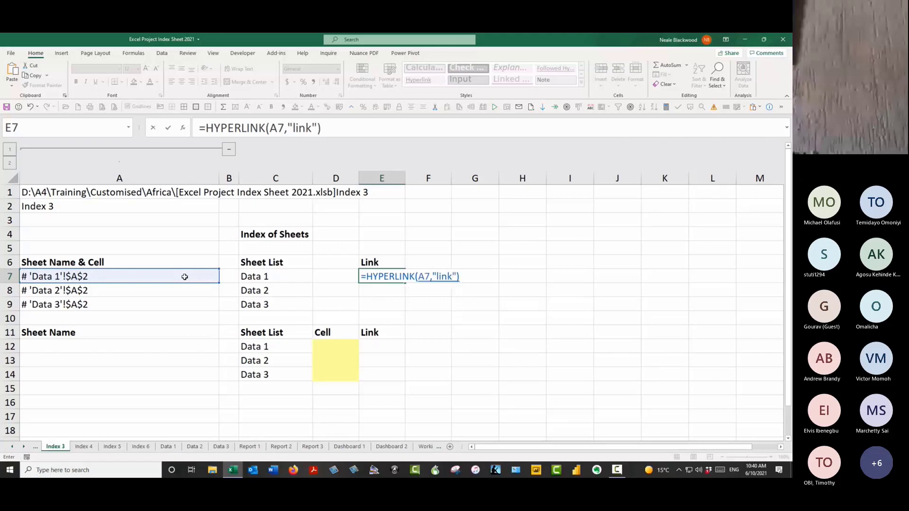
pyautogui.press('Return')
pyautogui.press('Up')
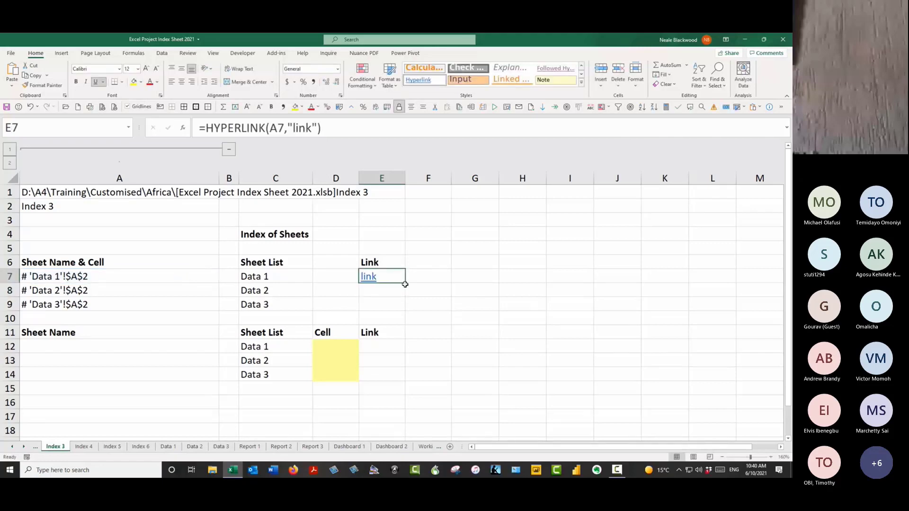
pyautogui.moveTo(405, 284); pyautogui.dragTo(406, 310)
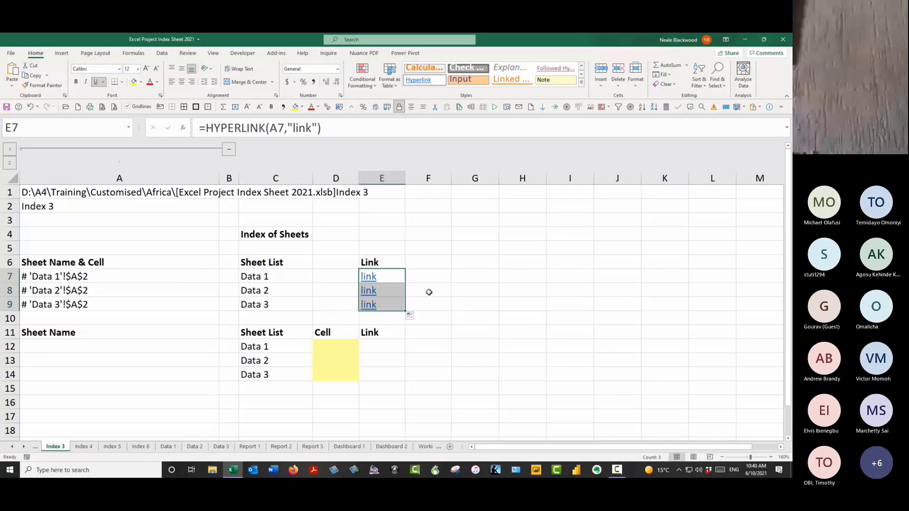
pyautogui.click(432, 266)
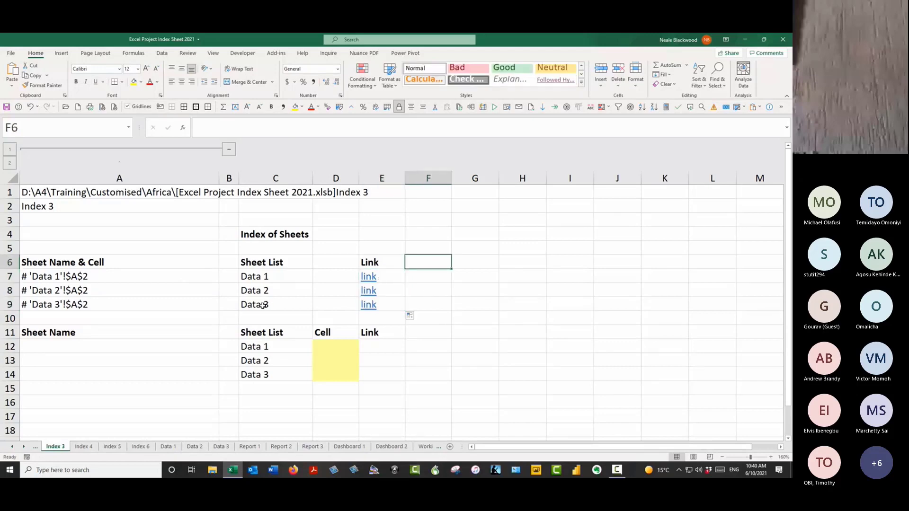
# Step: Test the Data 3 link in E9 and return to the Index 3 sheet with Go To
pyautogui.click(370, 305)
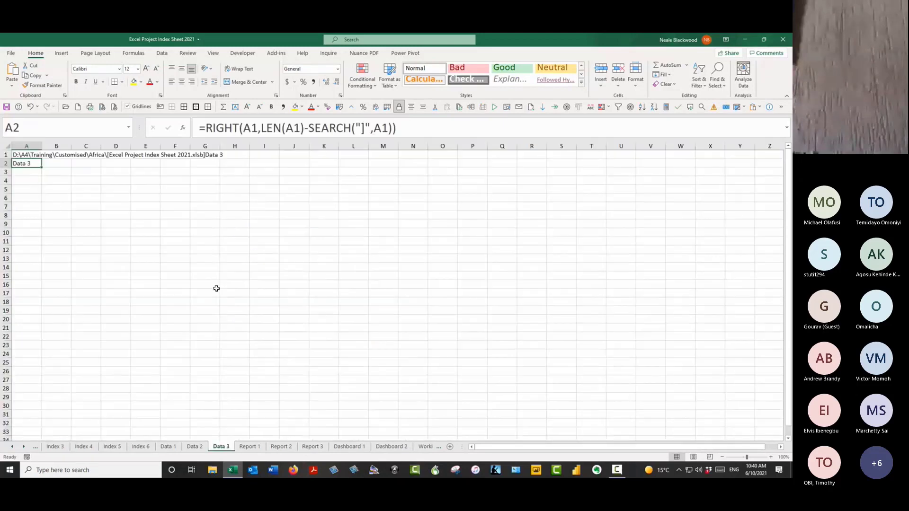
pyautogui.scroll(5, 216, 288)
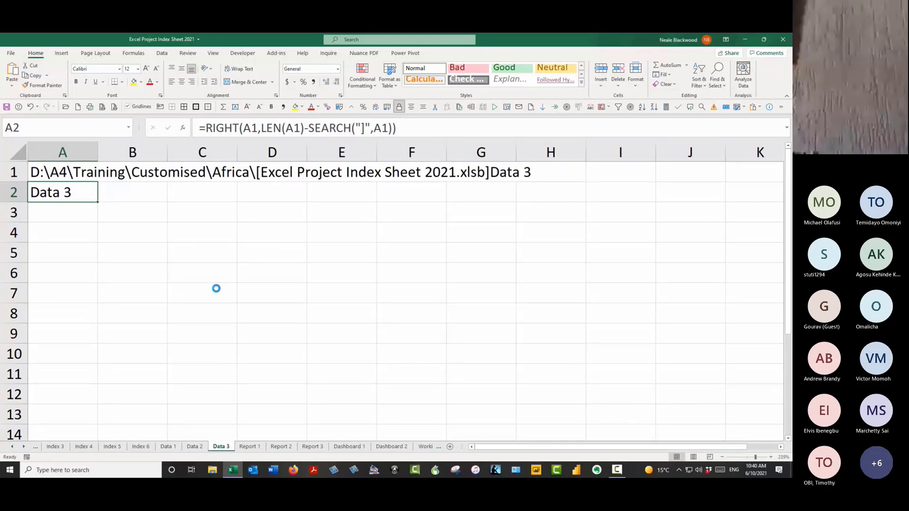
pyautogui.press('F5')
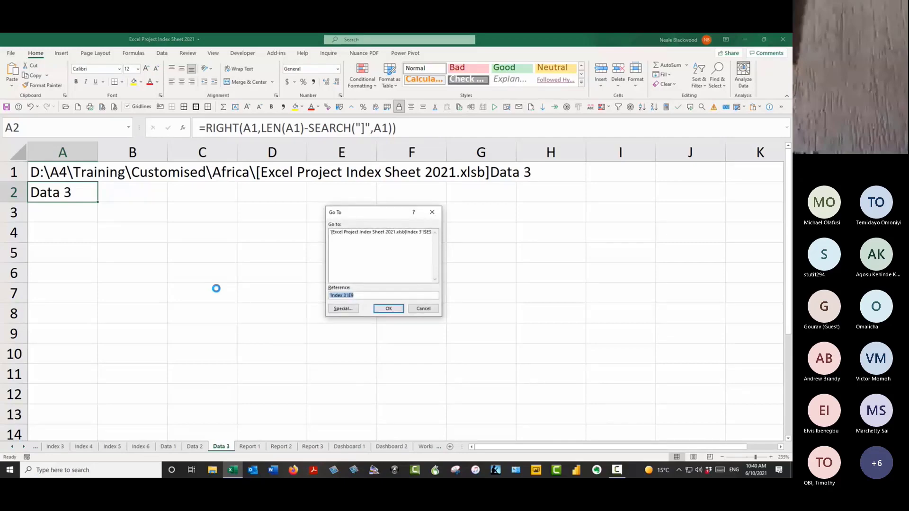
pyautogui.press('Return')
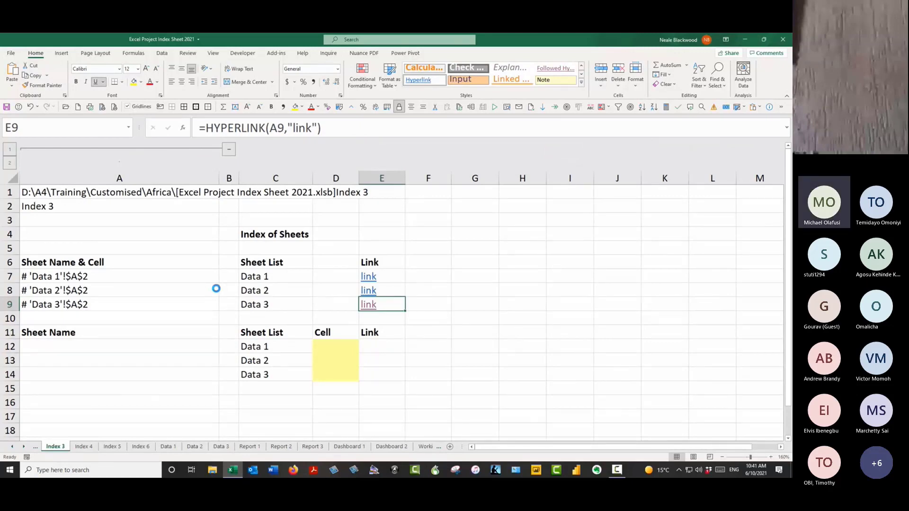
# Step: Test the Data 1 link in E7 and the Data 2 link in E8, returning to Index 3 with Go To each time
pyautogui.click(368, 277)
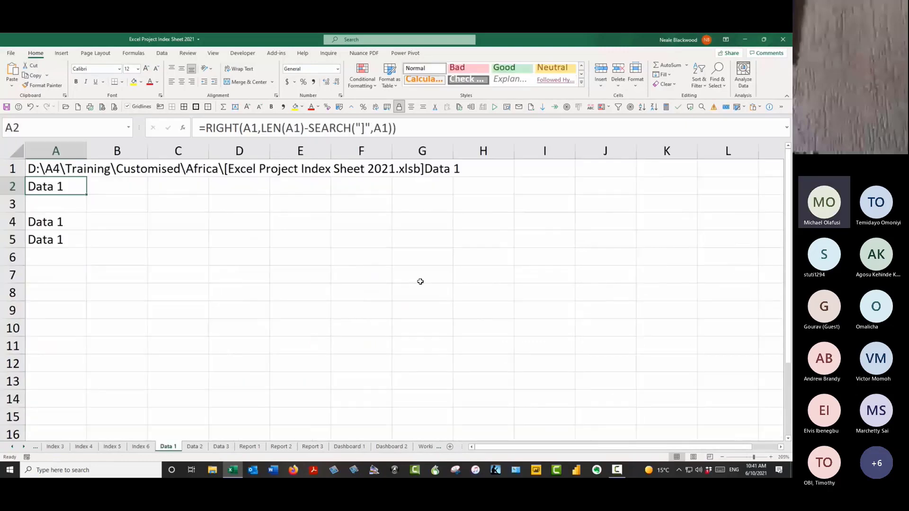
pyautogui.press('F5')
pyautogui.press('Return')
pyautogui.press('Down')
pyautogui.click(375, 289)
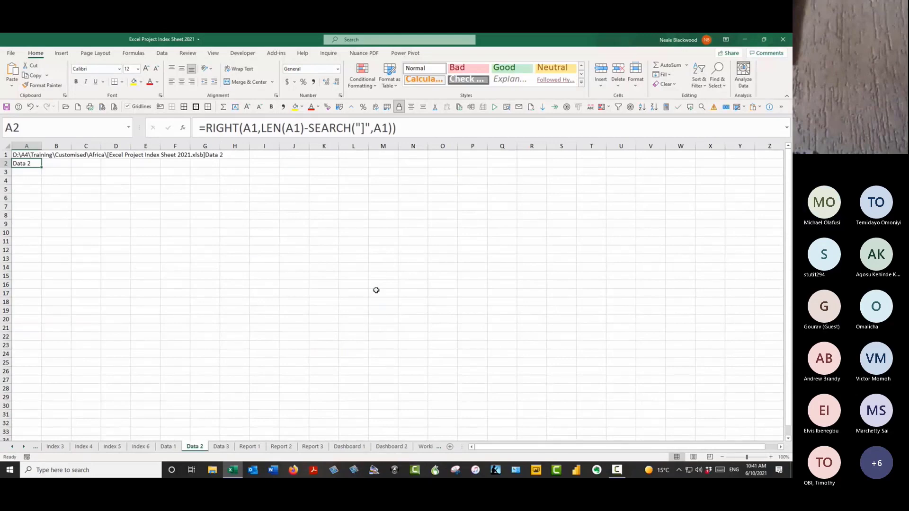
pyautogui.press('F5')
pyautogui.press('Return')
# Step: Review the references in C7:C9 and the SUBSTITUTE formulas in A7:A9, and look at C12 and D12 in the second sheet list
pyautogui.click(284, 277)
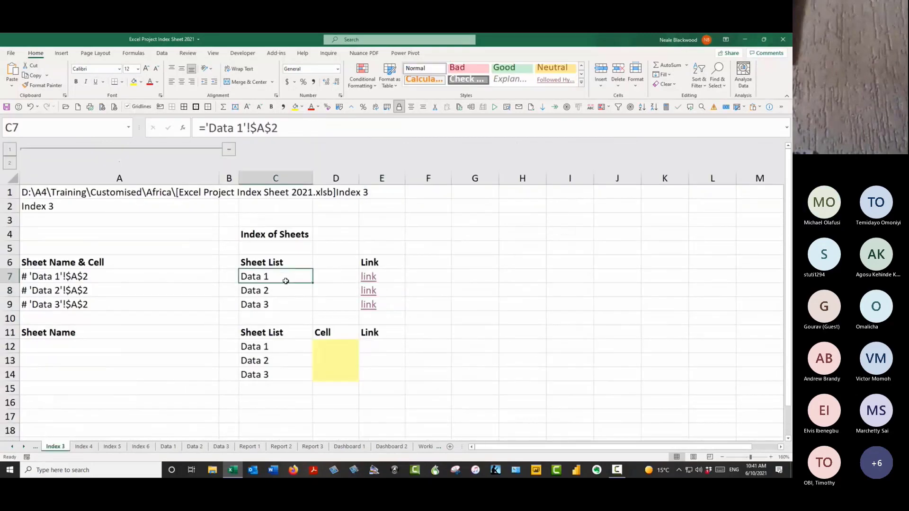
pyautogui.click(287, 289)
pyautogui.click(307, 303)
pyautogui.click(290, 288)
pyautogui.click(301, 275)
pyautogui.click(294, 287)
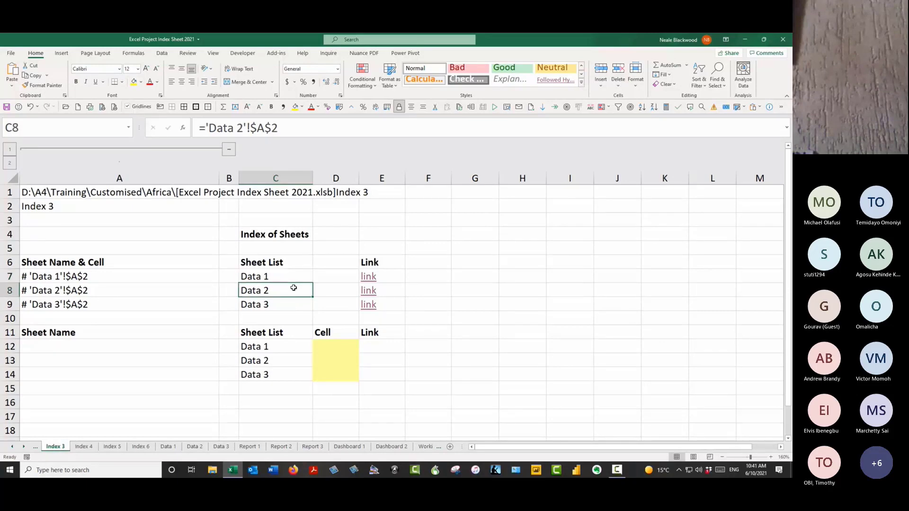
pyautogui.click(291, 303)
pyautogui.click(300, 277)
pyautogui.click(295, 301)
pyautogui.click(300, 271)
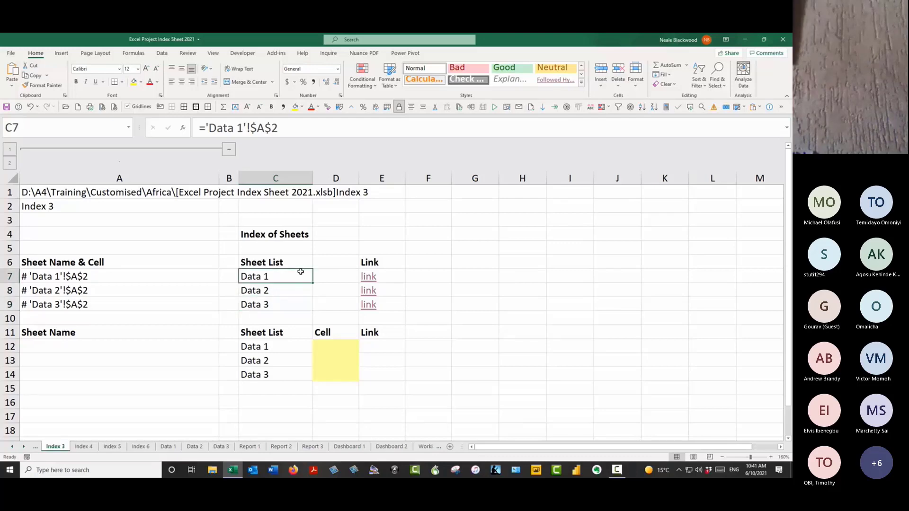
pyautogui.moveTo(152, 281); pyautogui.dragTo(137, 305)
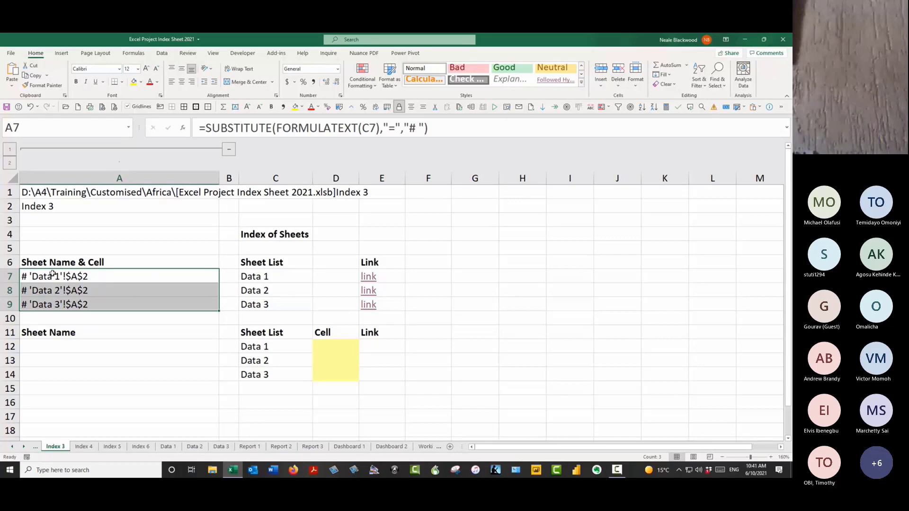
pyautogui.click(93, 278)
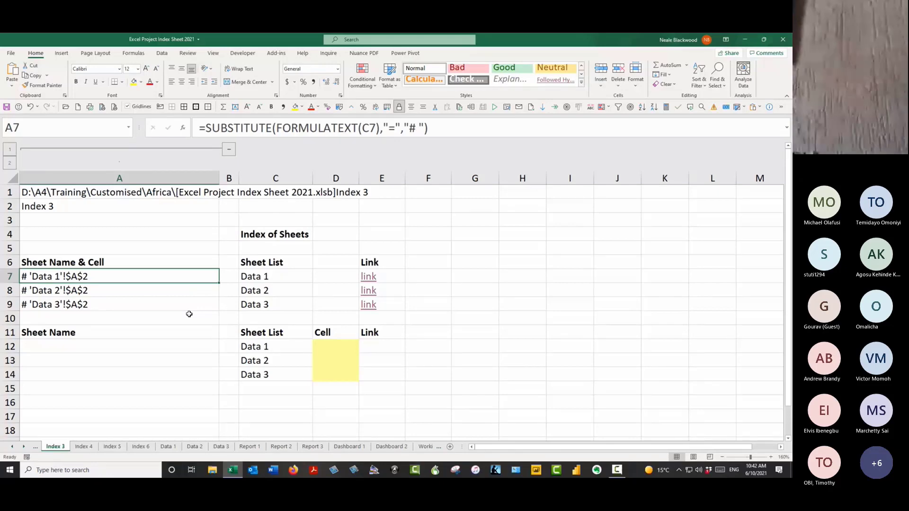
pyautogui.click(277, 348)
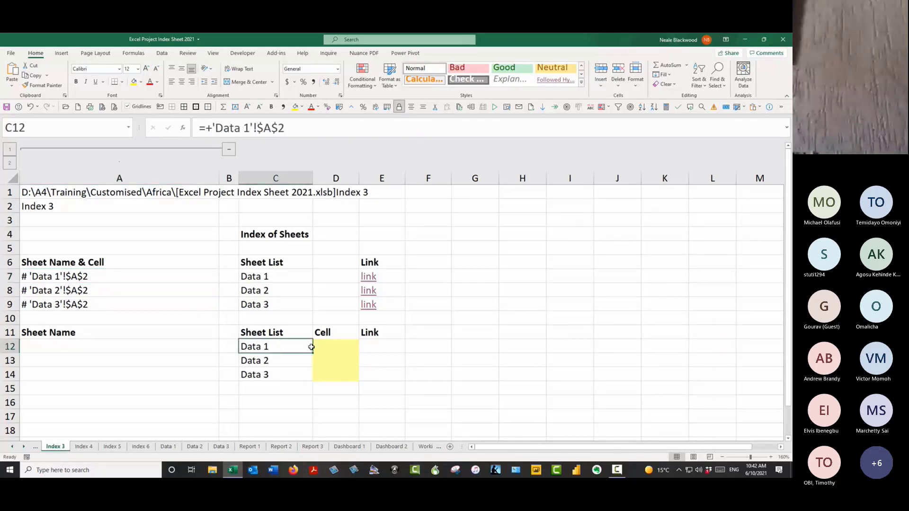
pyautogui.click(326, 347)
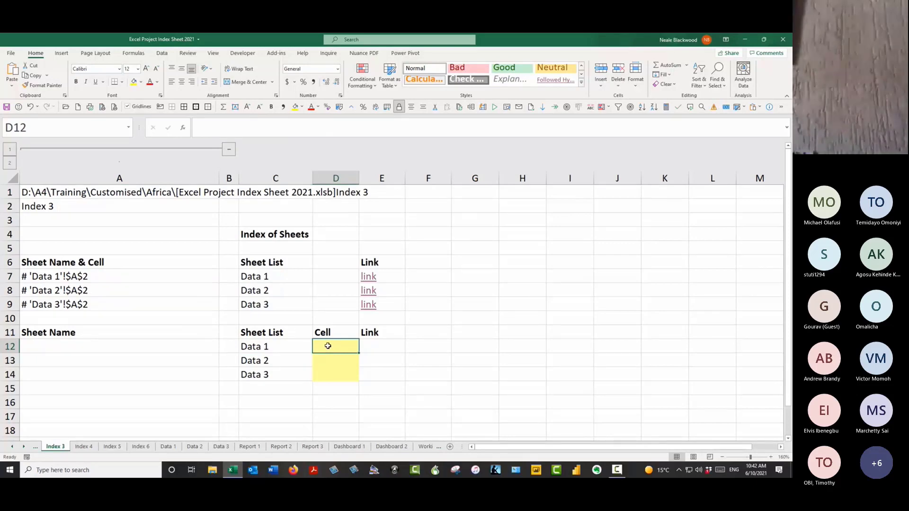
# Step: Enter the target cell addresses A10, C100 and D300 in D12:D14 of the second sheet list
pyautogui.moveTo(328, 346); pyautogui.dragTo(334, 371)
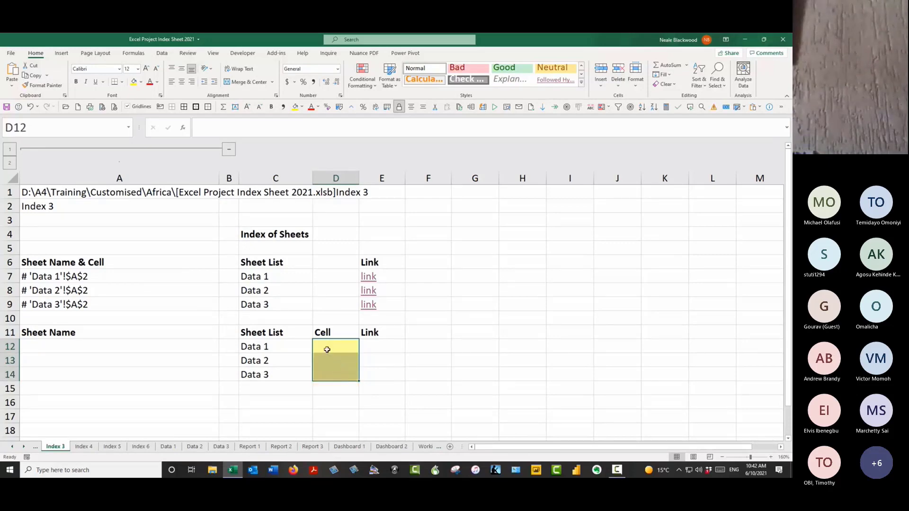
pyautogui.click(327, 348)
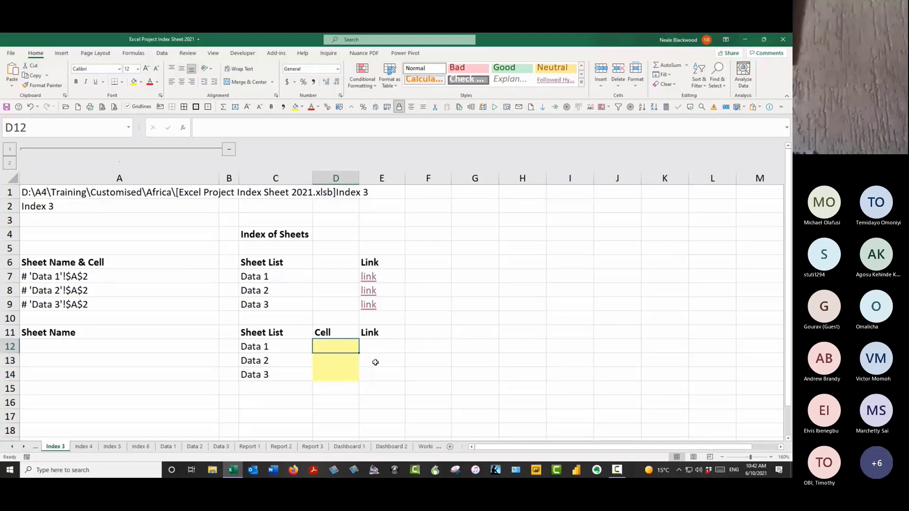
pyautogui.write('A10')
pyautogui.press('Return')
pyautogui.write('C100')
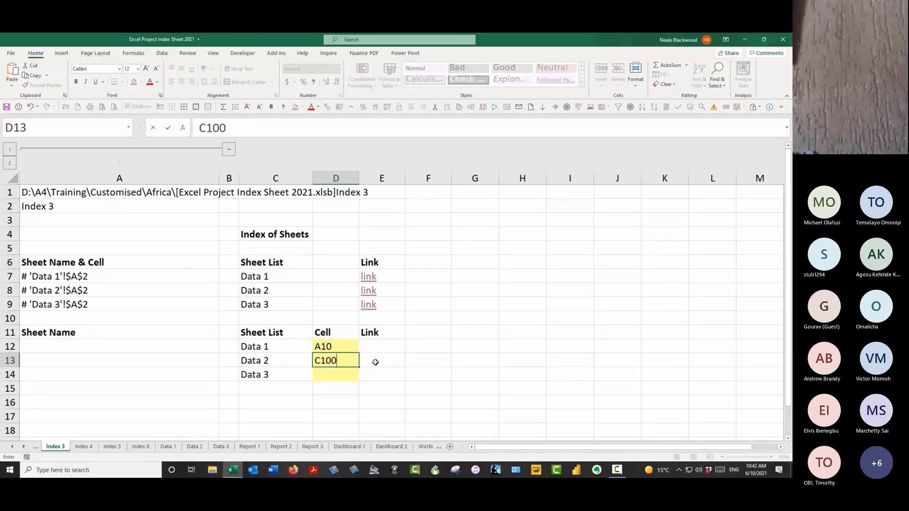
pyautogui.press('Return')
pyautogui.write('D300')
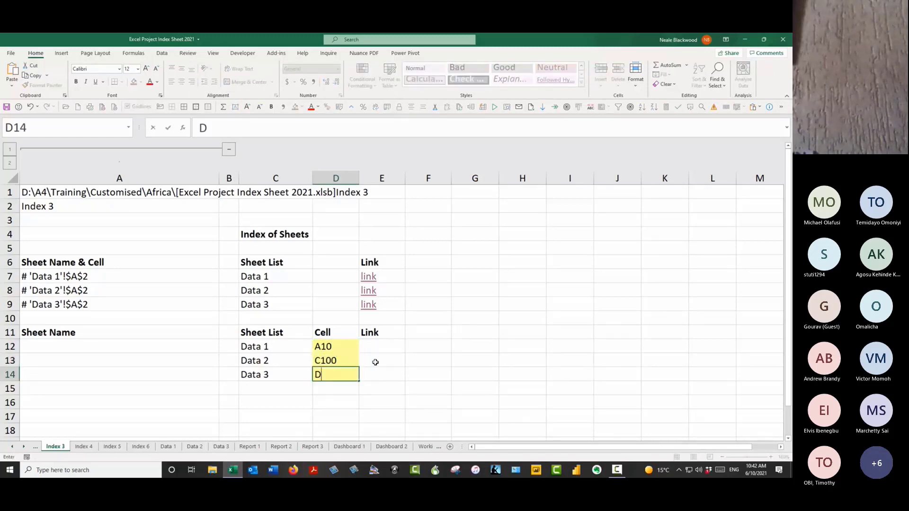
pyautogui.press('Return')
pyautogui.press('Up')
pyautogui.press('Up')
pyautogui.press('Up')
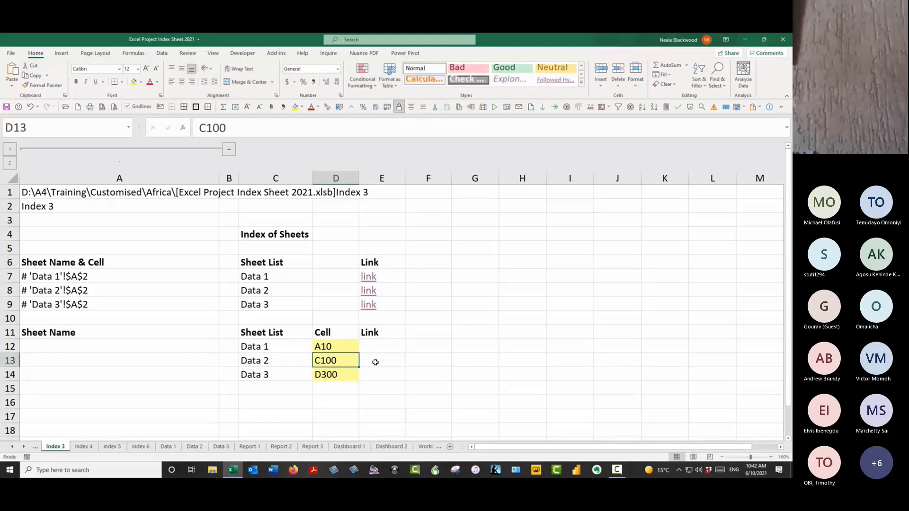
pyautogui.press('Right')
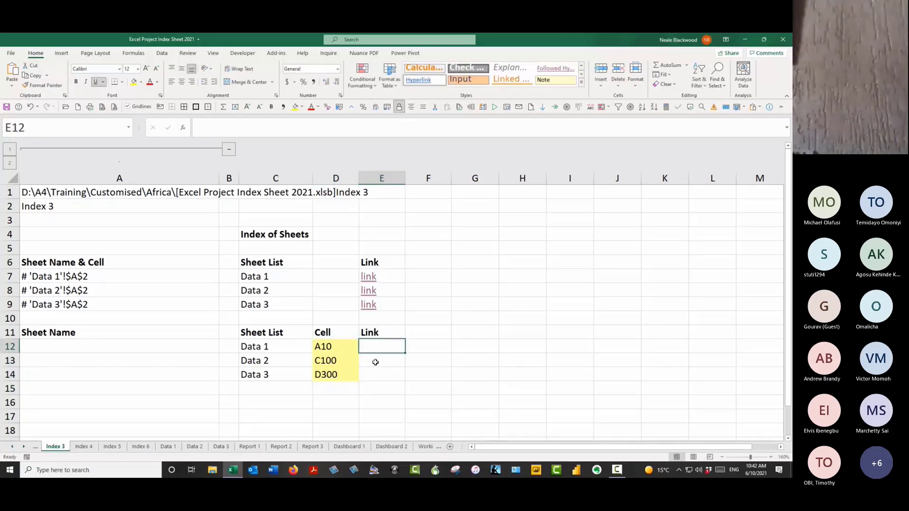
pyautogui.press('Left')
pyautogui.press('Left')
pyautogui.press('Left')
pyautogui.press('Left')
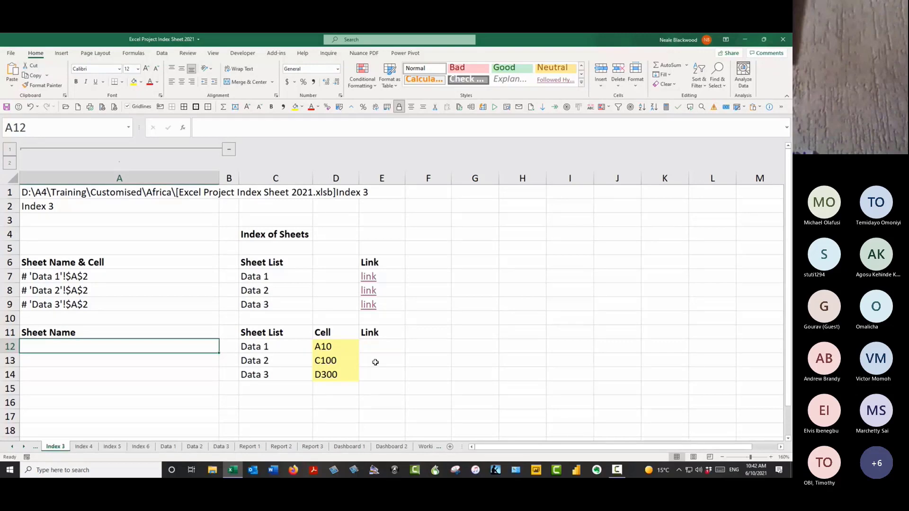
pyautogui.write('="')
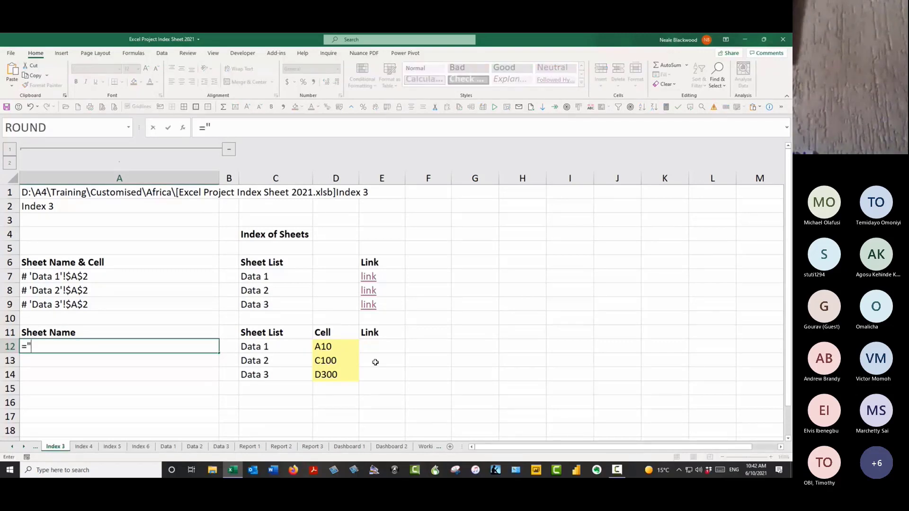
pyautogui.write("#'")
pyautogui.press('Escape')
pyautogui.press('Up')
pyautogui.press('Up')
pyautogui.press('Up')
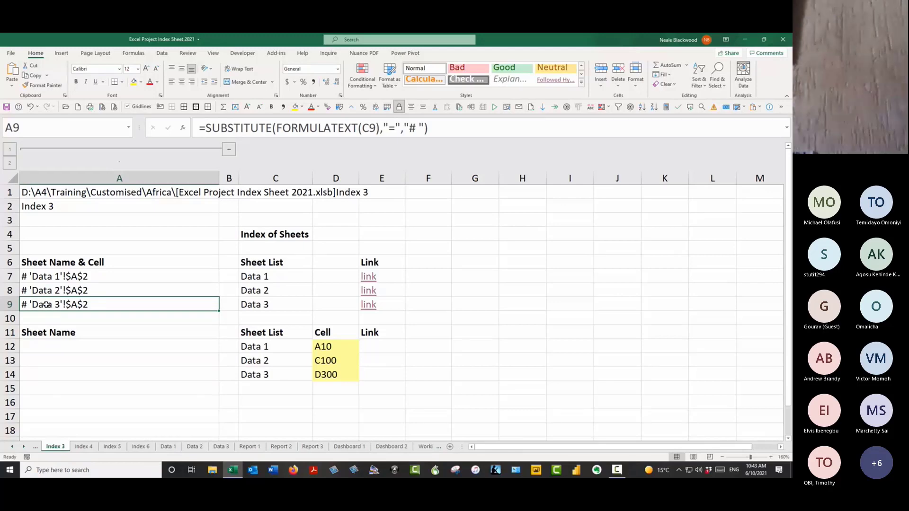
pyautogui.press('Down')
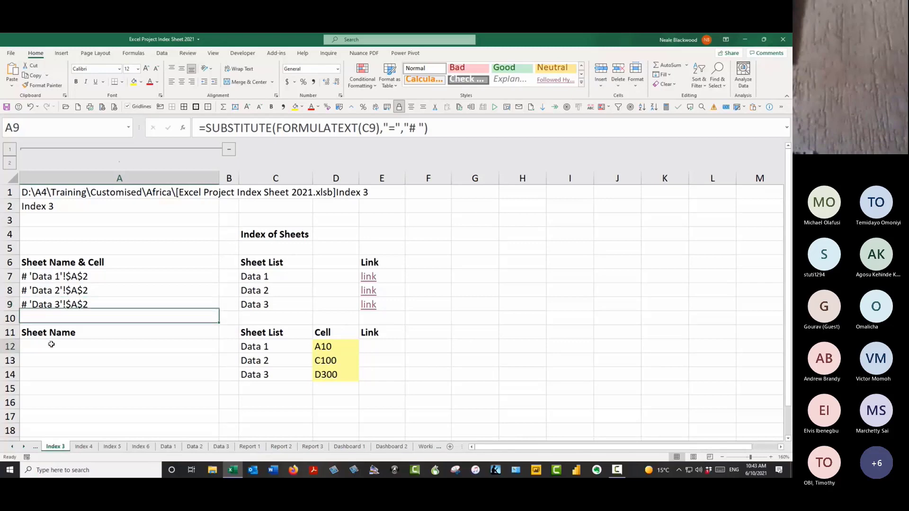
# Step: Enter ="#'"&C12&"'!" in A12 and fill it down through A14
pyautogui.click(77, 349)
pyautogui.write('=')
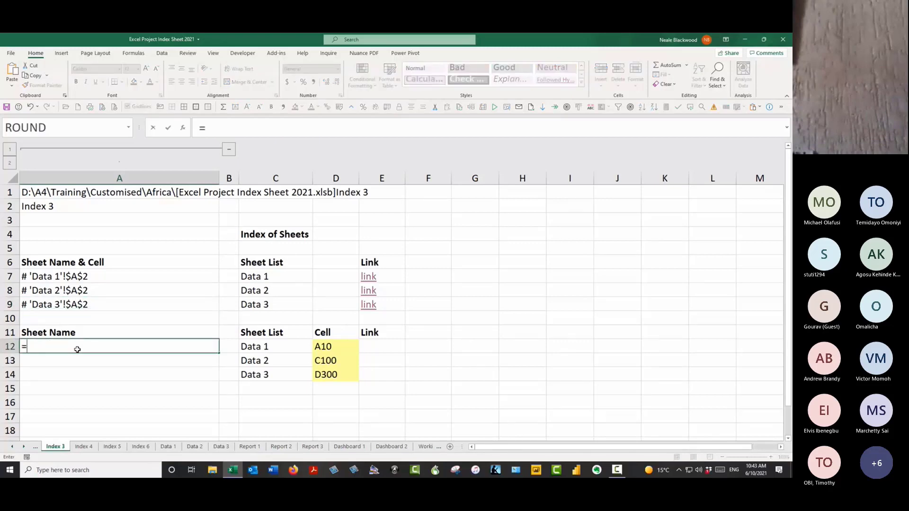
pyautogui.write('"#\'"')
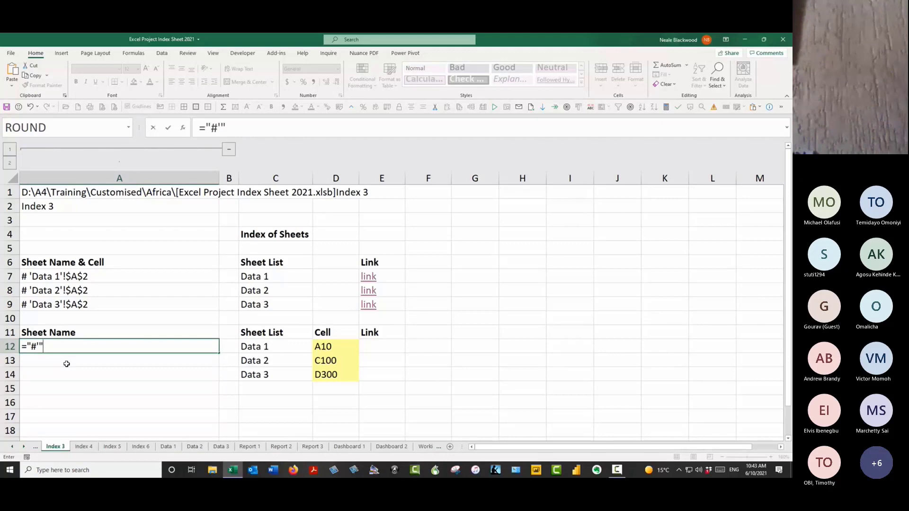
pyautogui.write('&')
pyautogui.click(282, 347)
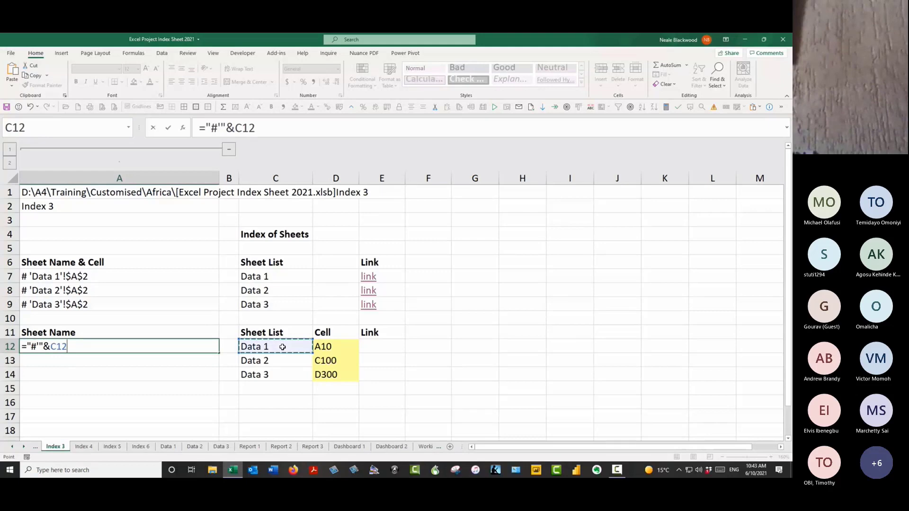
pyautogui.write('&"\'!"')
pyautogui.press('Return')
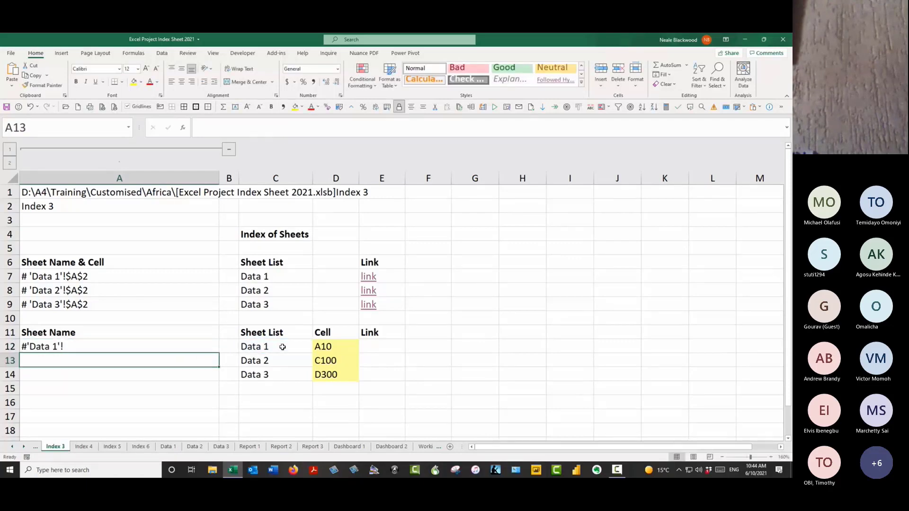
pyautogui.click(208, 342)
pyautogui.moveTo(219, 353); pyautogui.dragTo(200, 371)
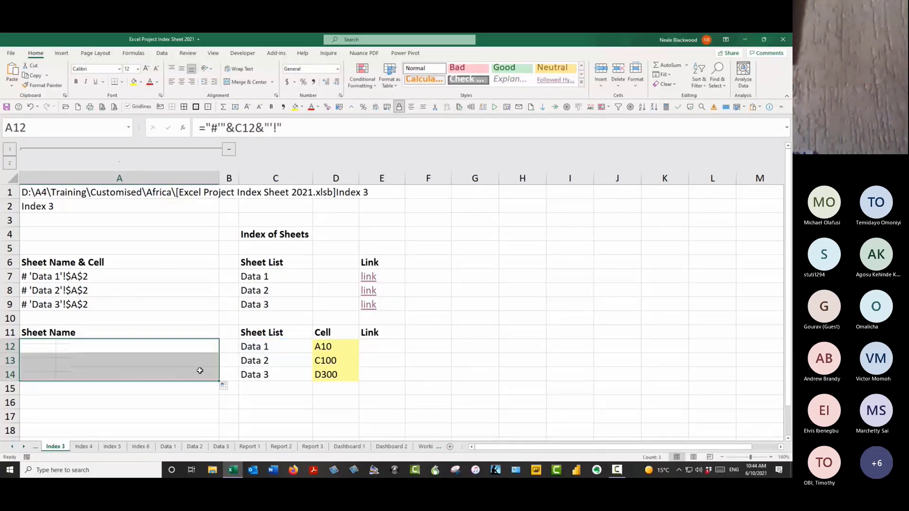
pyautogui.click(85, 347)
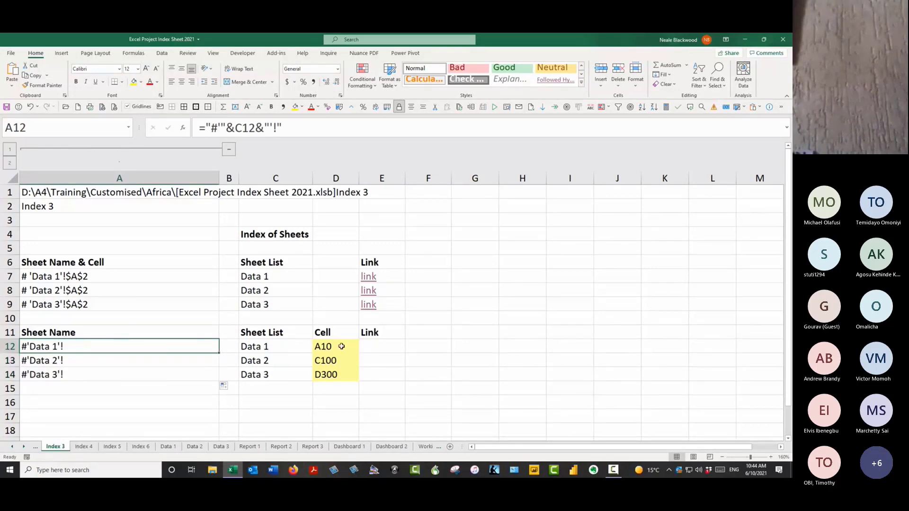
# Step: Enter =HYPERLINK(A12&D12,"link") in E12 and fill it down through E14
pyautogui.moveTo(334, 347); pyautogui.dragTo(337, 377)
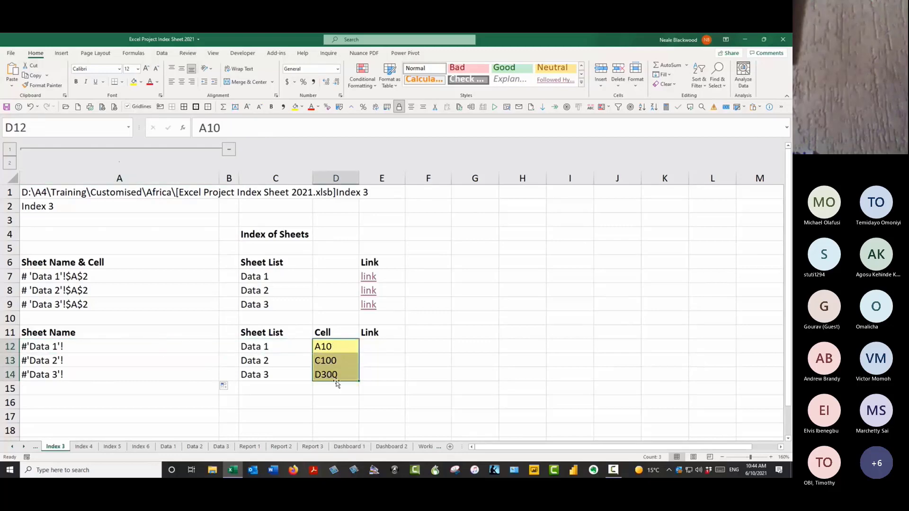
pyautogui.click(385, 343)
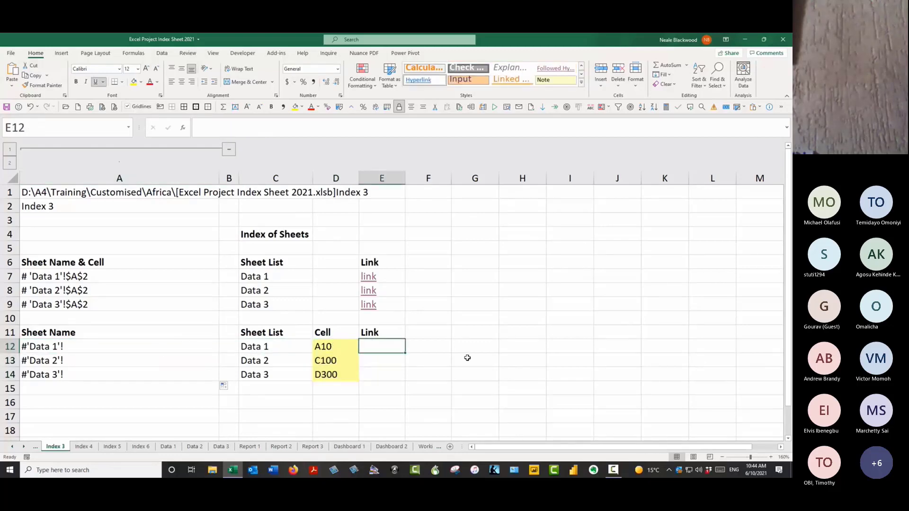
pyautogui.write('=')
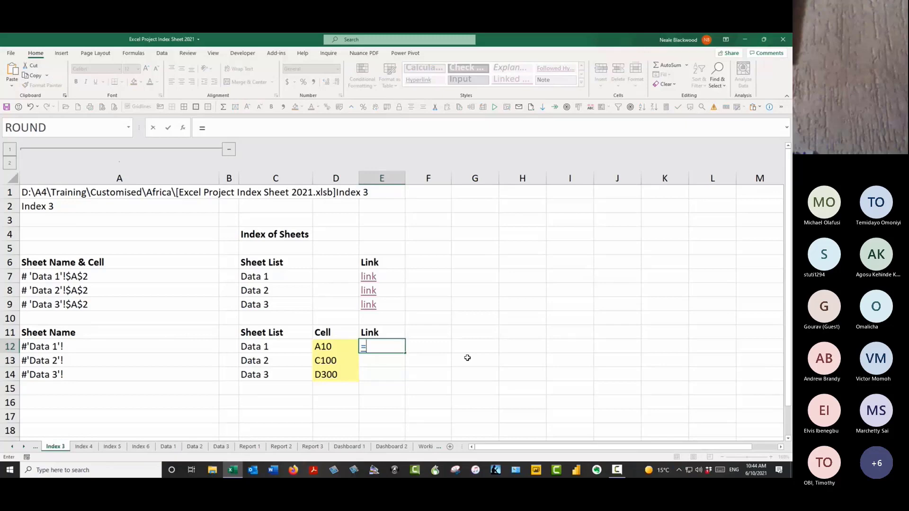
pyautogui.write('HYPERLINK(')
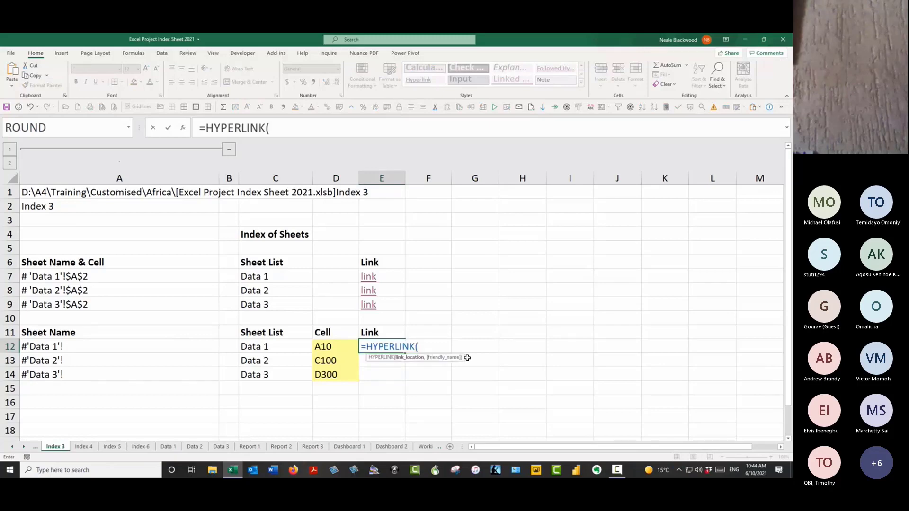
pyautogui.click(95, 346)
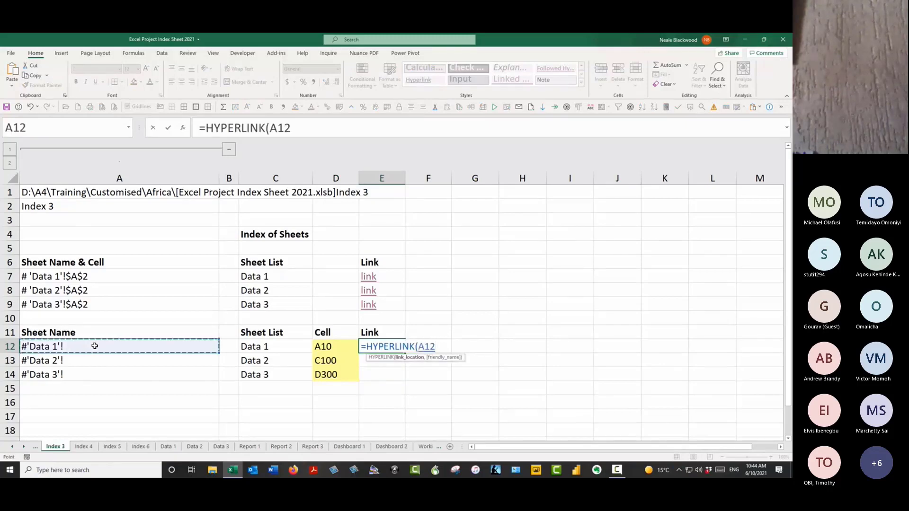
pyautogui.write('&')
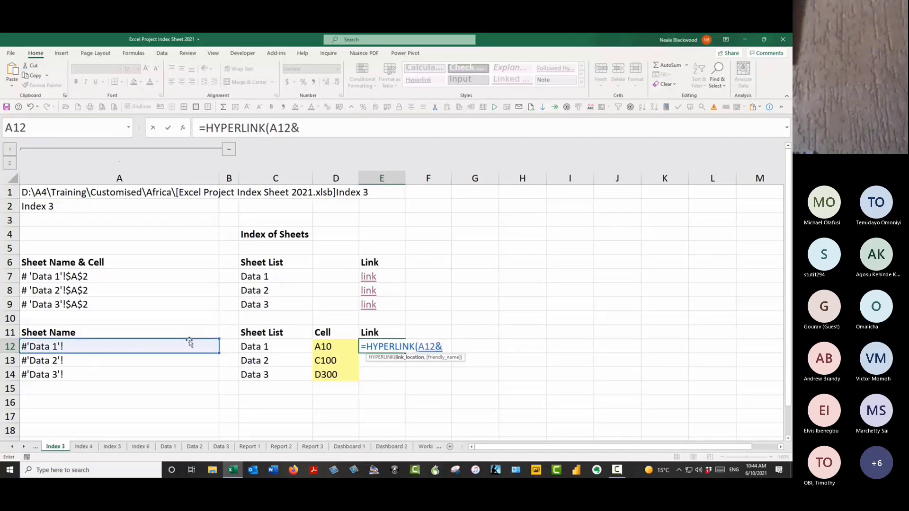
pyautogui.click(331, 345)
pyautogui.write(',"link')
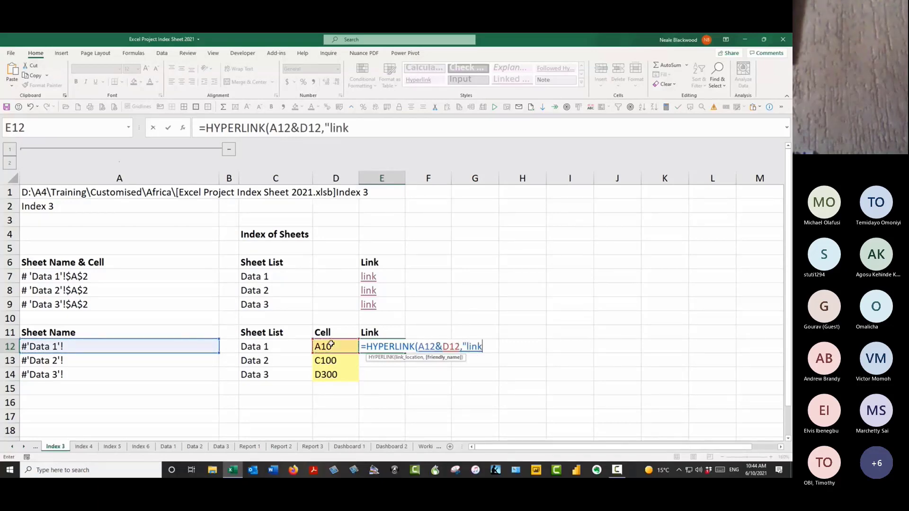
pyautogui.write('")')
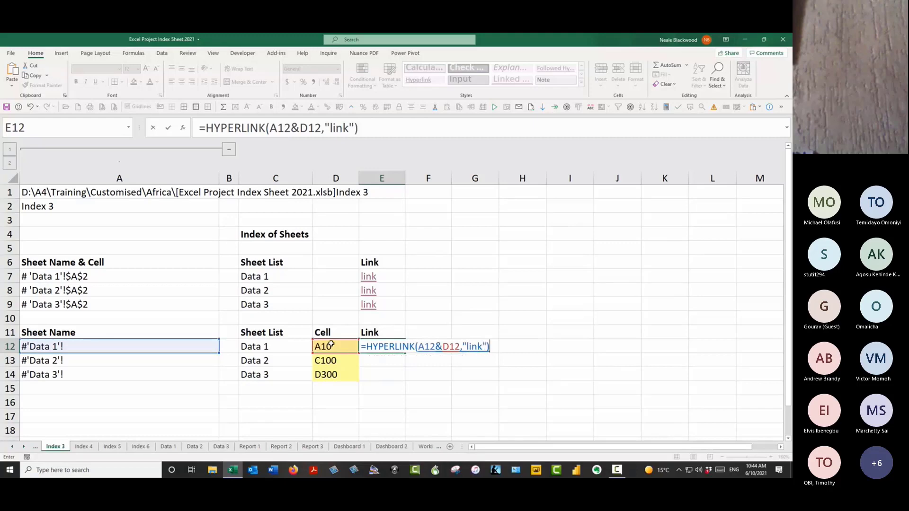
pyautogui.hotkey('ctrl', 'Return')
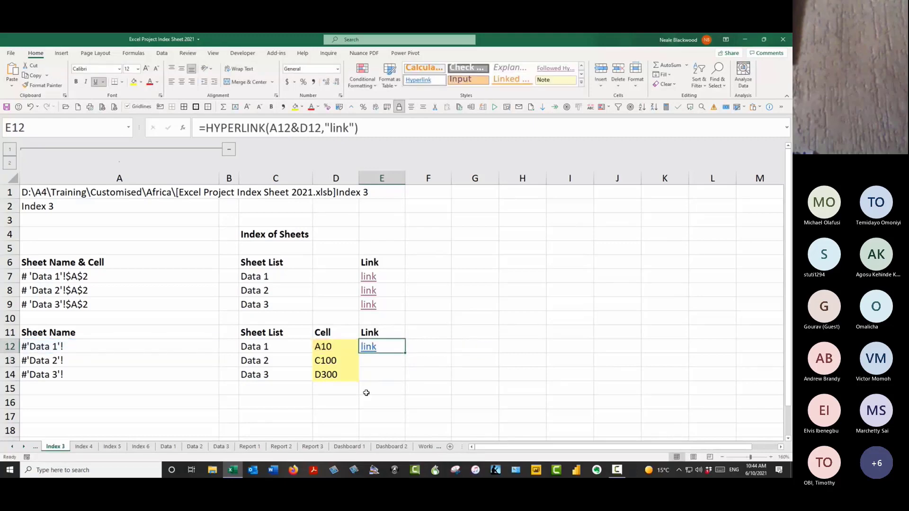
pyautogui.doubleClick(405, 353)
pyautogui.click(388, 347)
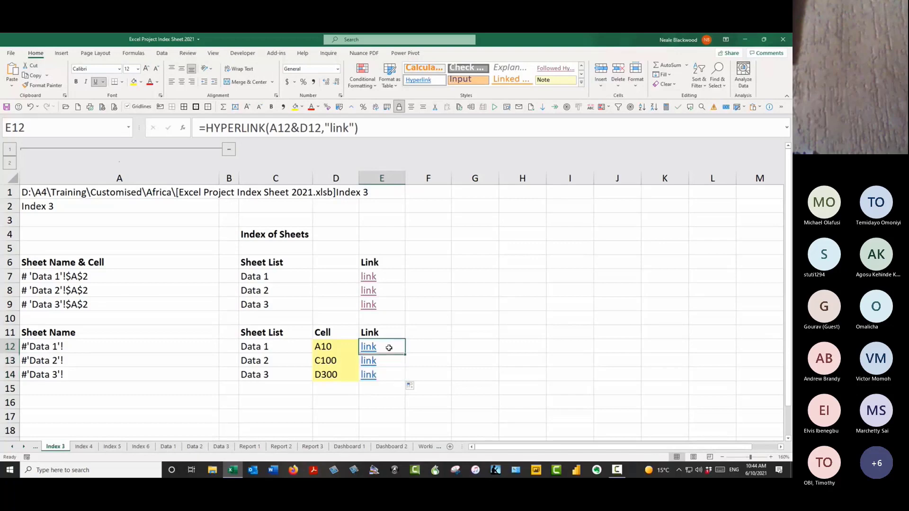
pyautogui.click(417, 344)
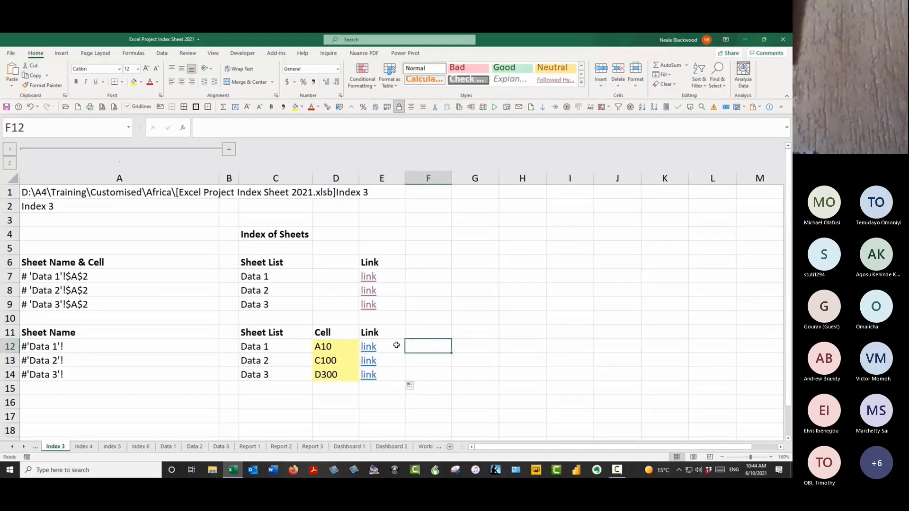
pyautogui.click(398, 346)
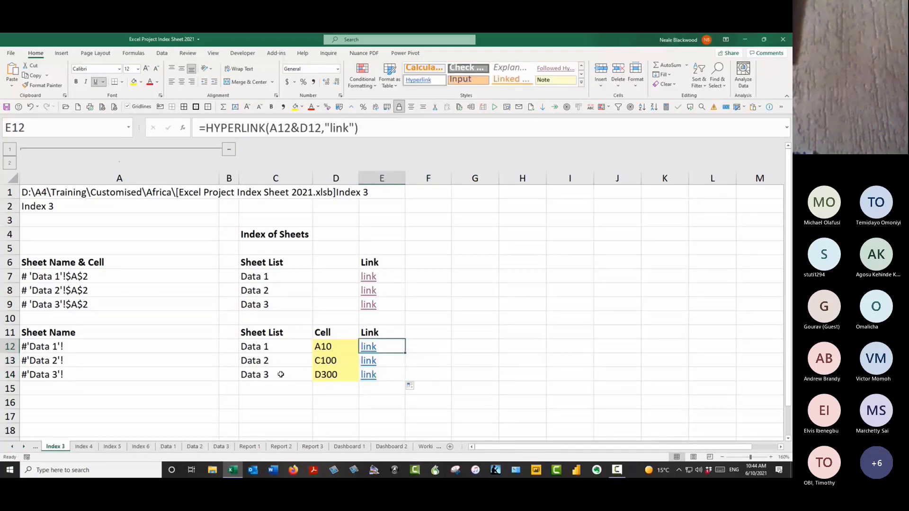
# Step: Test the Data 3 link in E14 and return to the Index 3 sheet with Go To
pyautogui.click(369, 376)
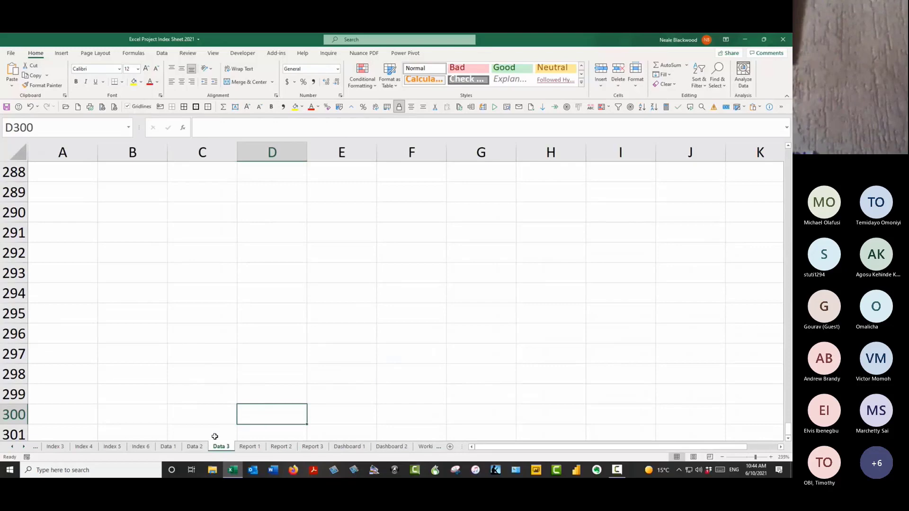
pyautogui.press('F5')
pyautogui.press('Return')
# Step: Change the Data 3 target in D14 to the range D1:D300
pyautogui.press('Left')
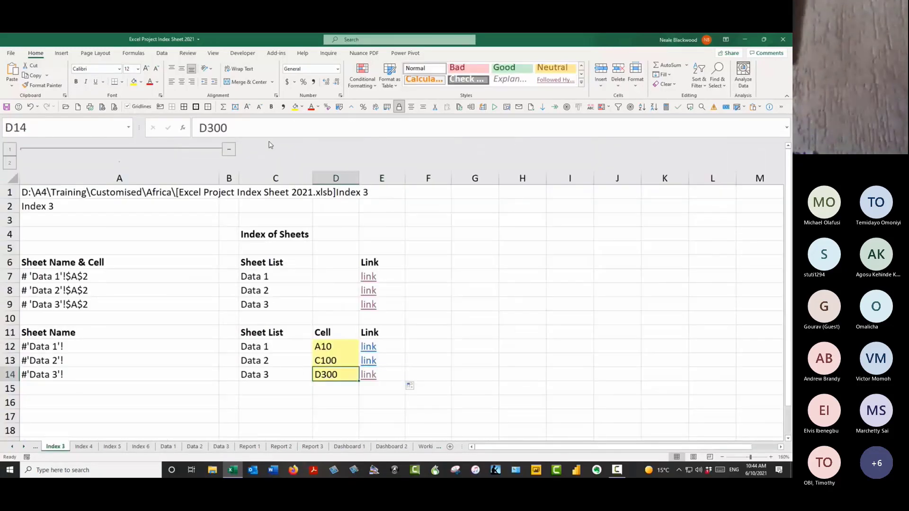
pyautogui.click(269, 132)
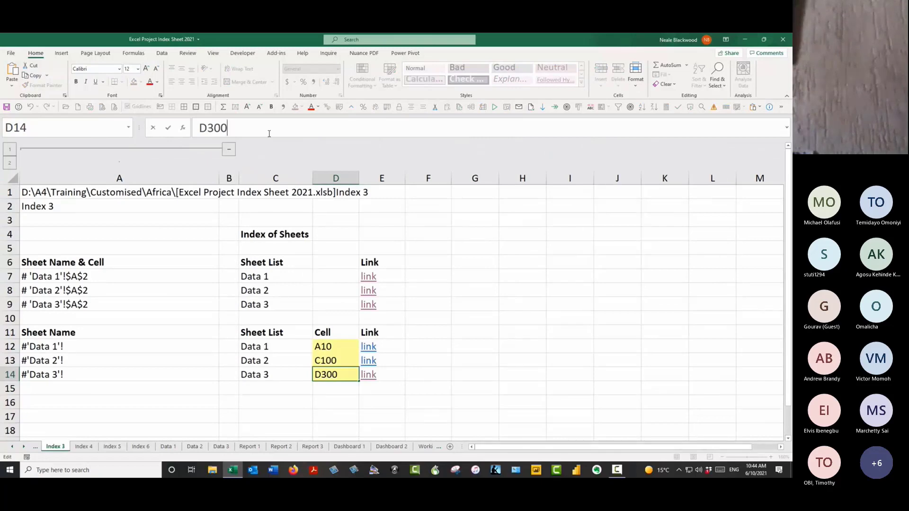
pyautogui.click(207, 124)
pyautogui.write('1:D')
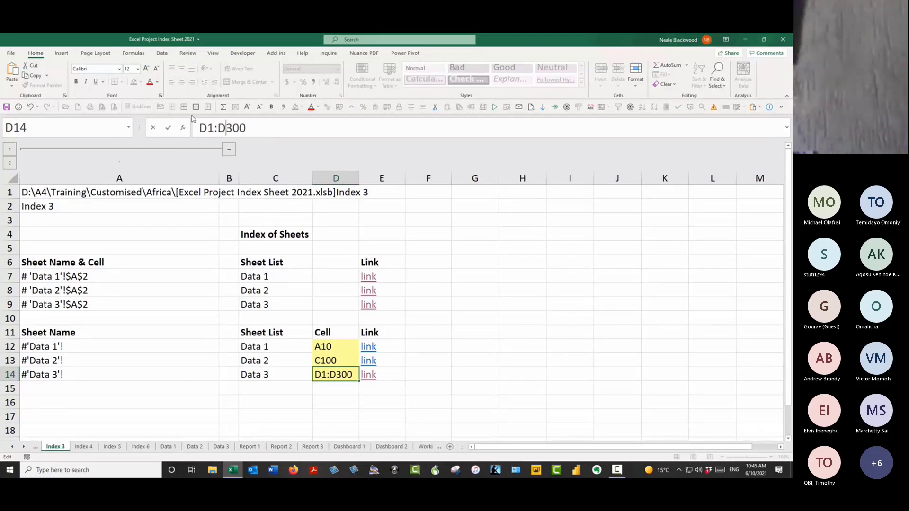
pyautogui.hotkey('ctrl', 'Return')
pyautogui.click(328, 390)
pyautogui.click(335, 375)
# Step: Test the Data 3 link in E14 and cycle between the corners of the selected range
pyautogui.click(370, 379)
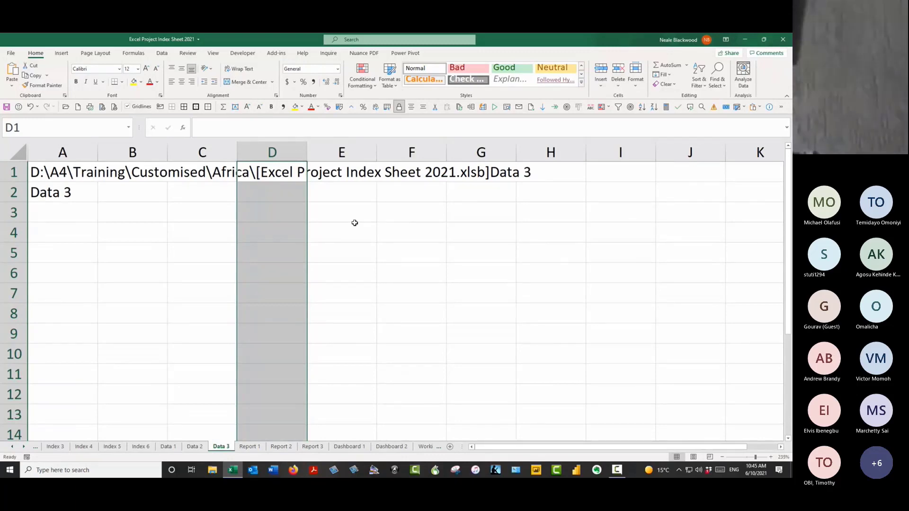
pyautogui.hotkey('ctrl', '.')
pyautogui.hotkey('ctrl', '.')
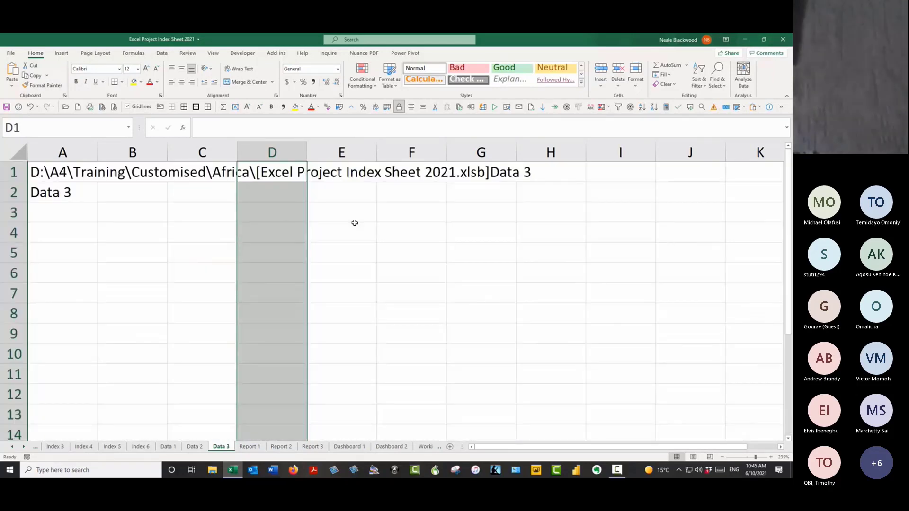
pyautogui.hotkey('ctrl', '.')
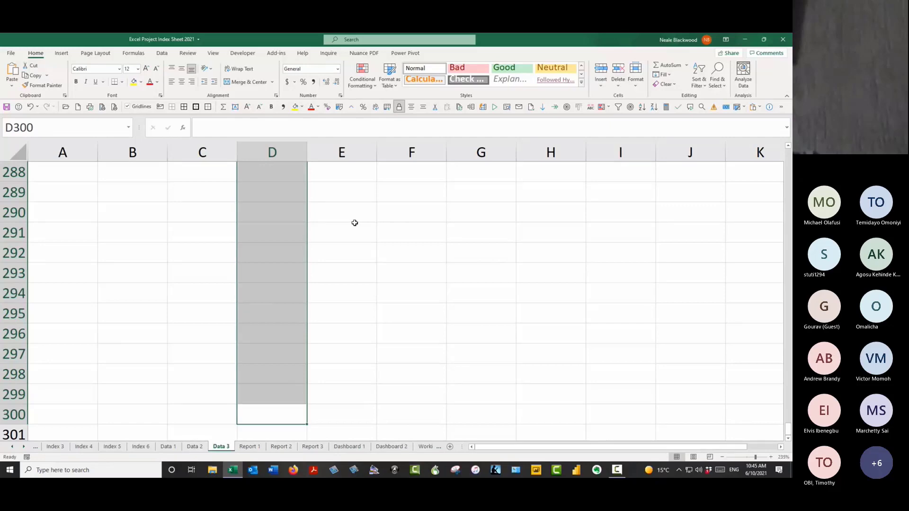
# Step: Return to the Index 3 sheet with Go To and review the target entries in D12:D14
pyautogui.press('F5')
pyautogui.press('Return')
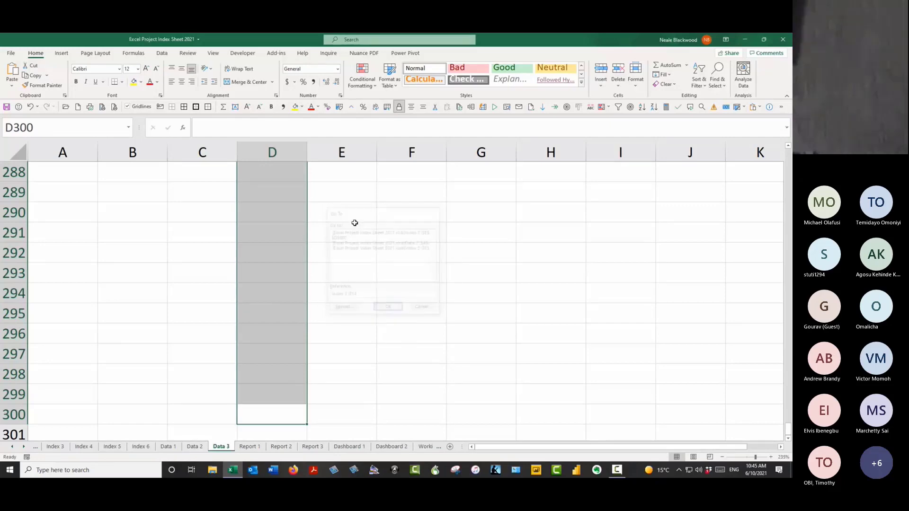
pyautogui.press('Left')
pyautogui.press('Up')
pyautogui.press('Up')
pyautogui.press('Down')
pyautogui.press('Down')
pyautogui.press('Right')
pyautogui.press('Left')
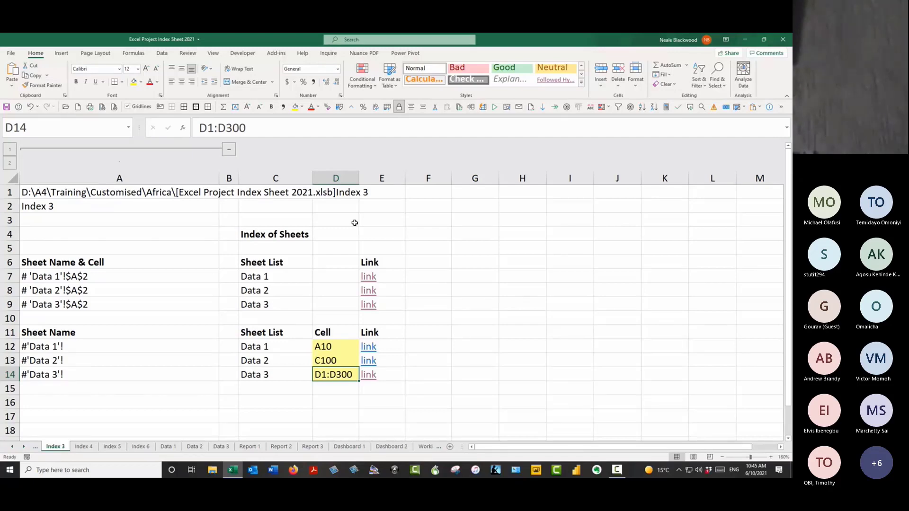
pyautogui.click(343, 388)
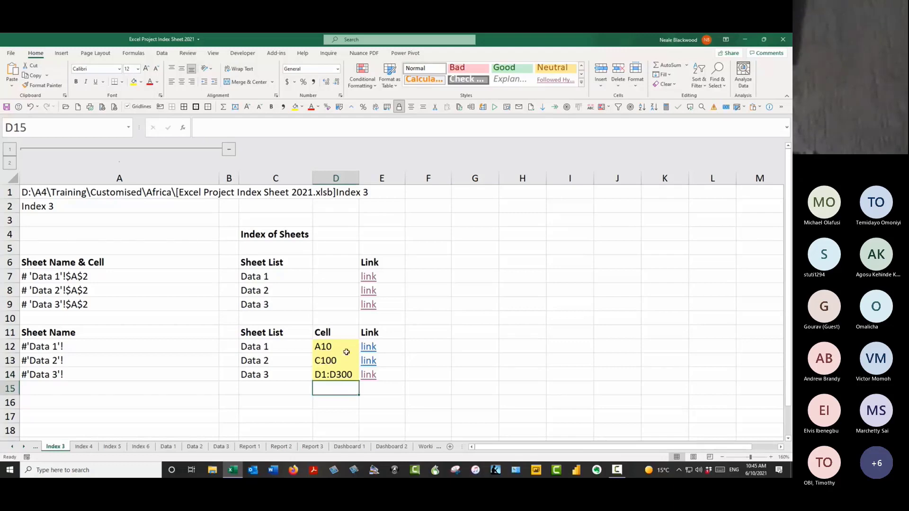
# Step: Examine the HYPERLINK formula in E7 and its reference to cell A7
pyautogui.click(421, 277)
pyautogui.press('Left')
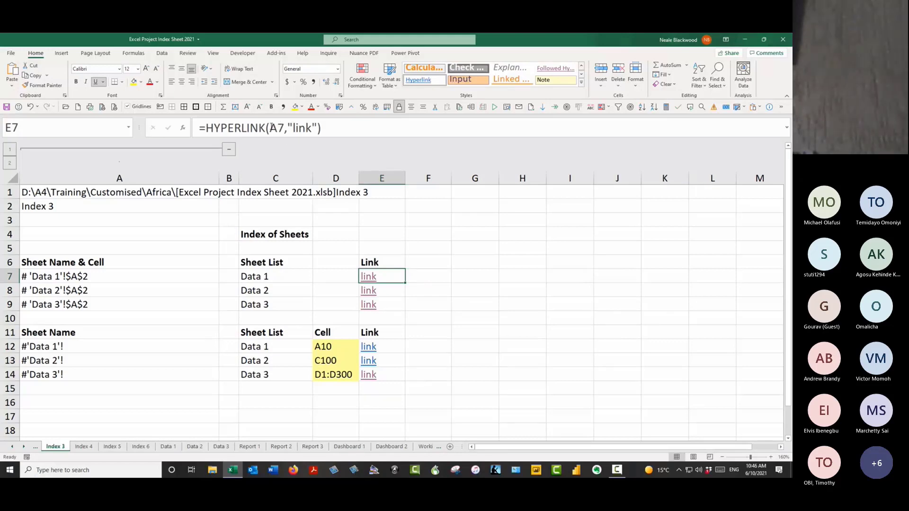
pyautogui.moveTo(271, 128); pyautogui.dragTo(284, 129)
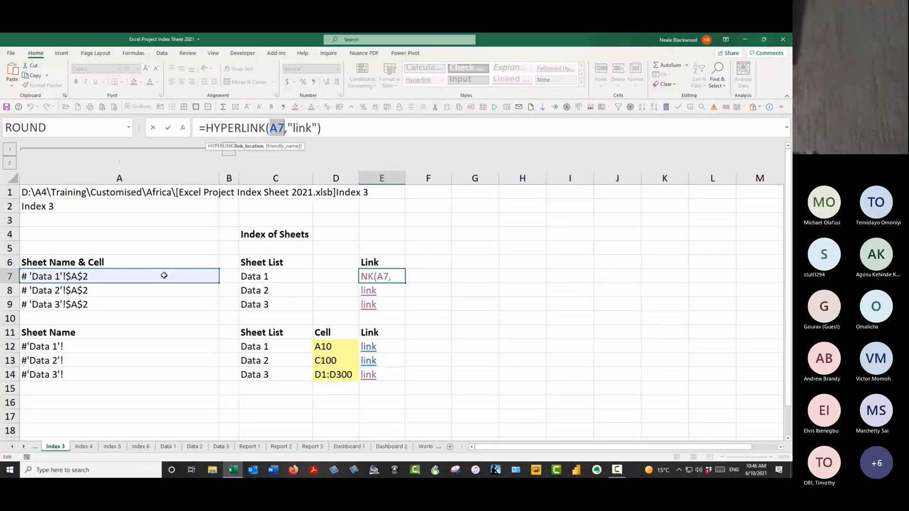
pyautogui.hotkey('ctrl', 'Return')
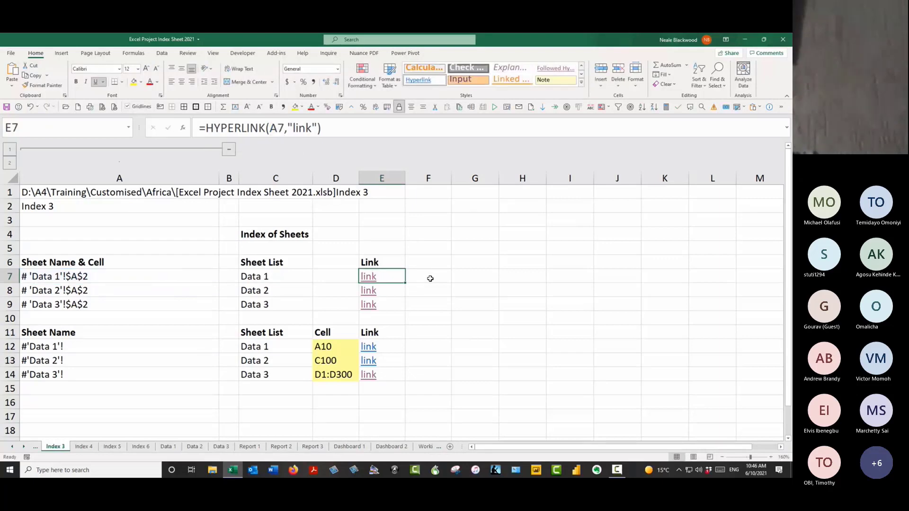
# Step: Look at the Index 4 sheet and name cell A2 on the Data 1 sheet hlData1
pyautogui.click(90, 448)
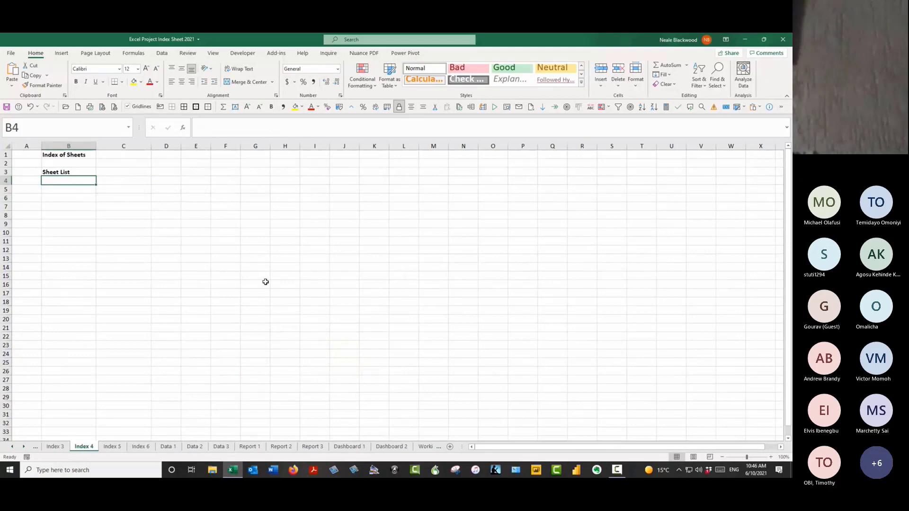
pyautogui.click(124, 171)
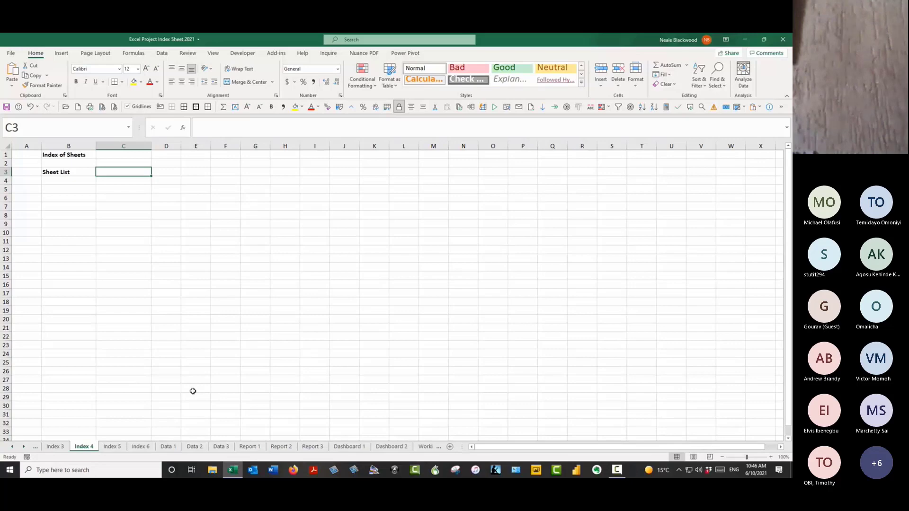
pyautogui.click(168, 447)
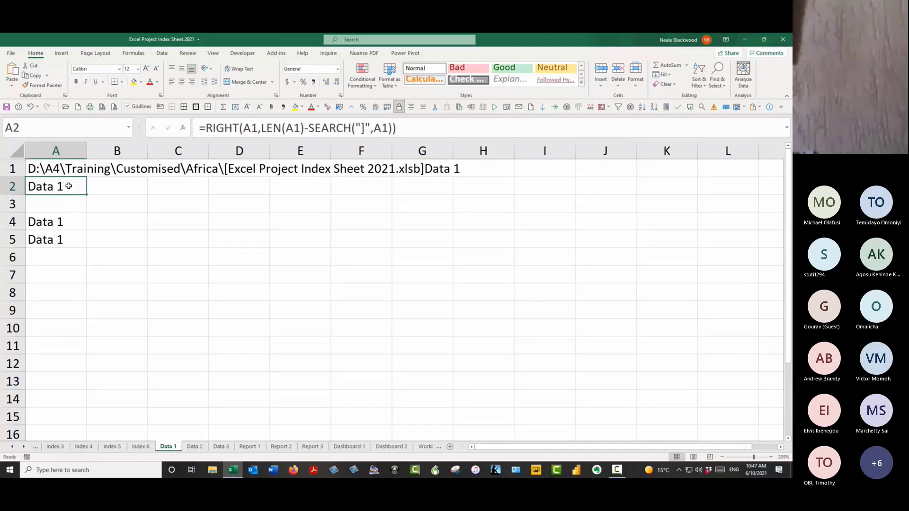
pyautogui.click(101, 184)
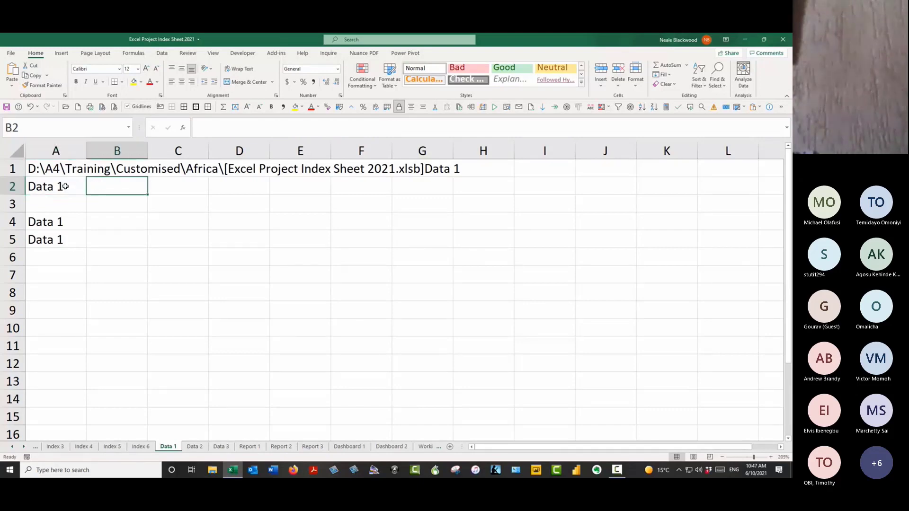
pyautogui.click(65, 186)
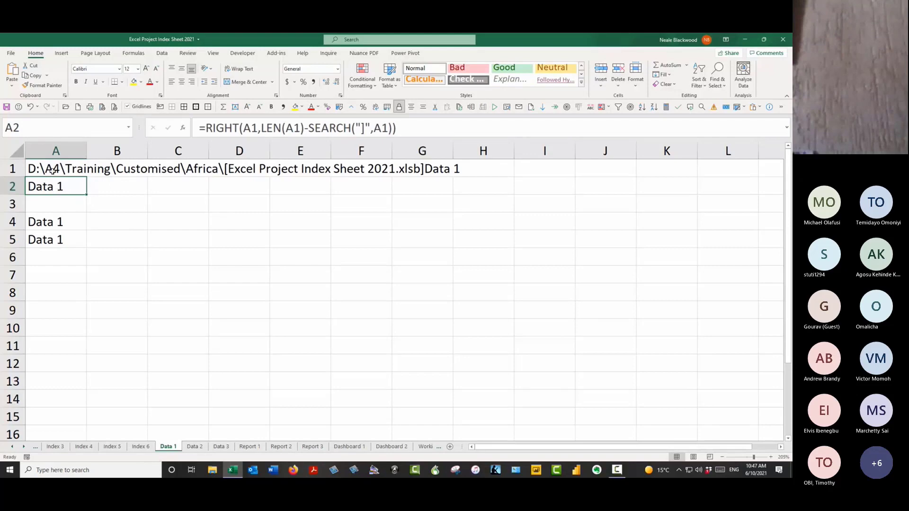
pyautogui.click(45, 127)
pyautogui.write('hlData1')
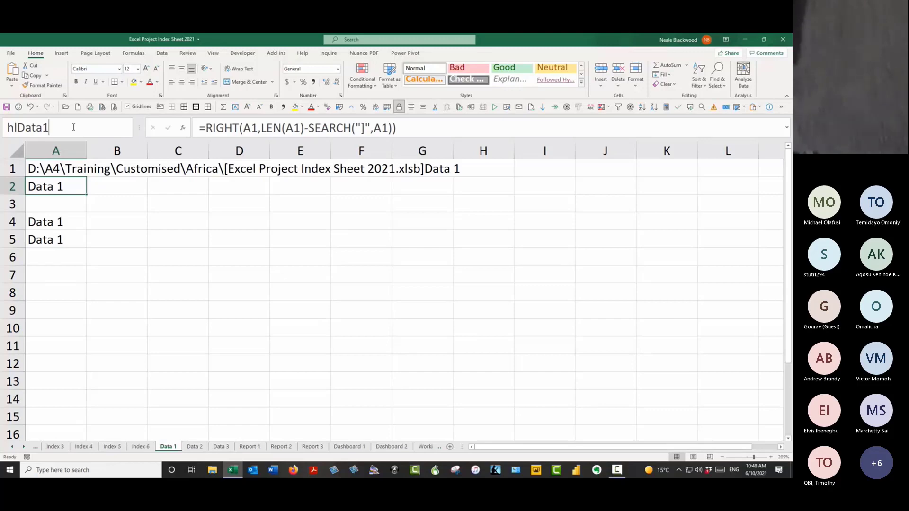
pyautogui.press('Return')
# Step: Name cell A2 on the Data 2 sheet hlData2
pyautogui.click(194, 446)
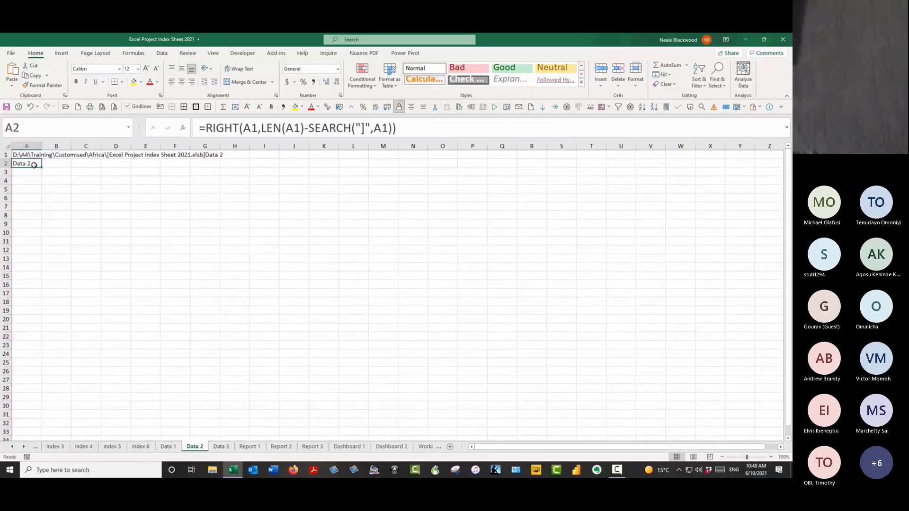
pyautogui.click(42, 126)
pyautogui.write('hlData2')
pyautogui.press('Return')
# Step: Name cell A2 on the Data 3 sheet hlData3
pyautogui.click(221, 446)
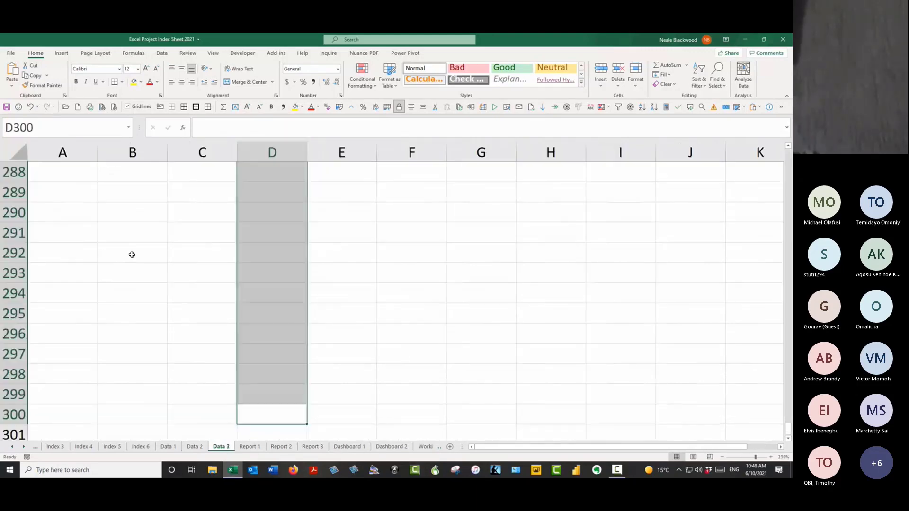
pyautogui.click(176, 256)
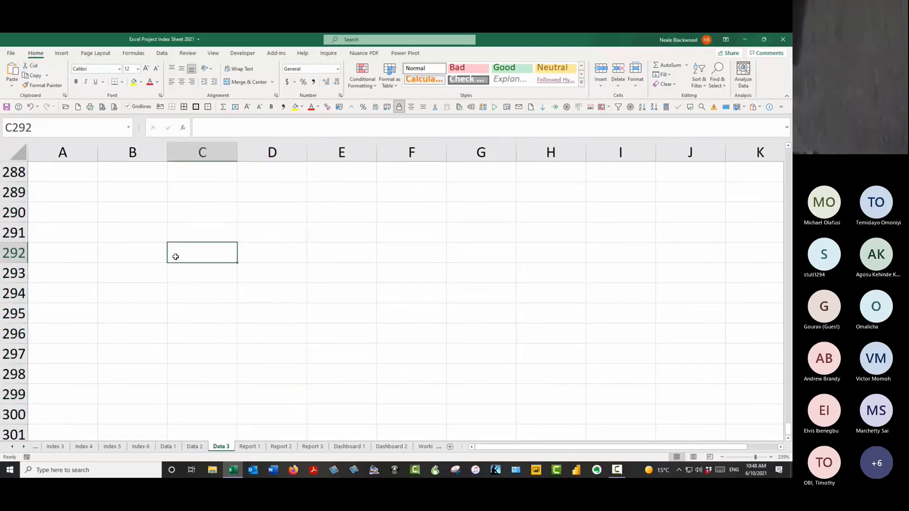
pyautogui.hotkey('ctrl', 'Home')
pyautogui.press('Down')
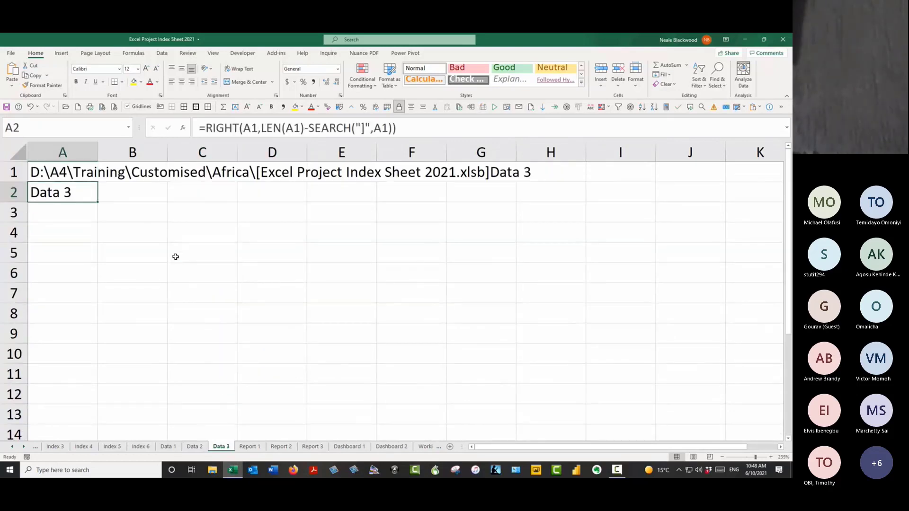
pyautogui.click(85, 127)
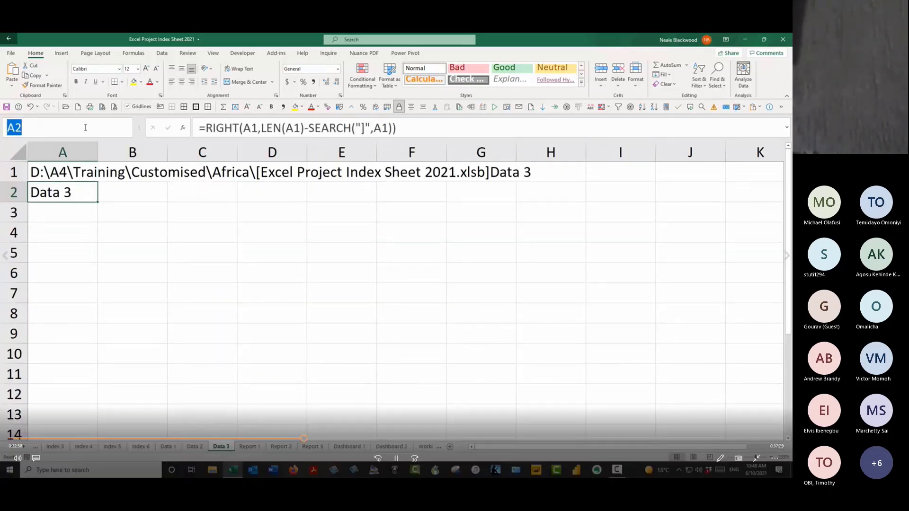
pyautogui.write('hl')
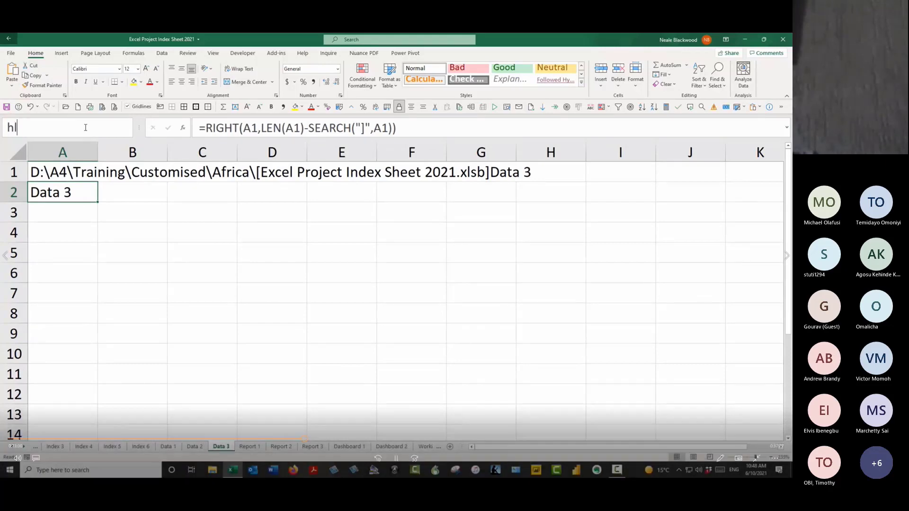
pyautogui.write('Data3')
pyautogui.press('Return')
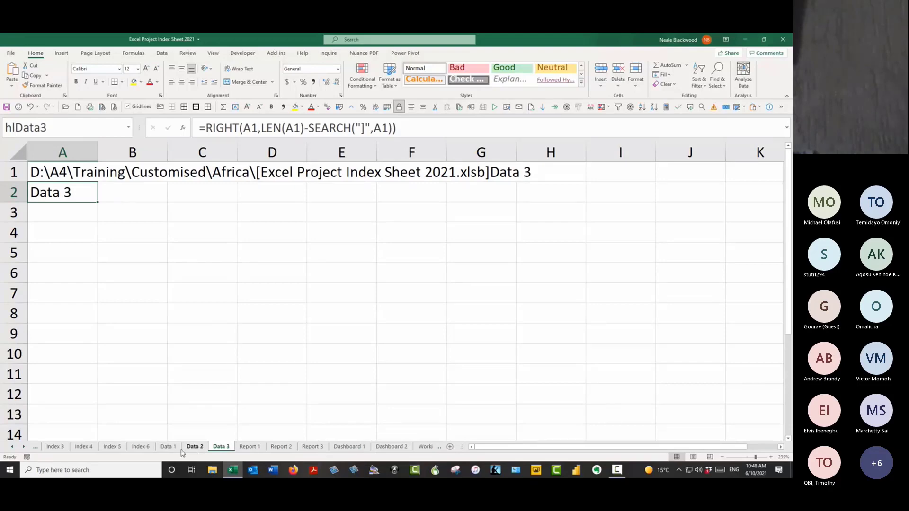
# Step: Insert a hyperlink in B4 of the Index 4 sheet to the defined name hlData1 in this document
pyautogui.click(82, 448)
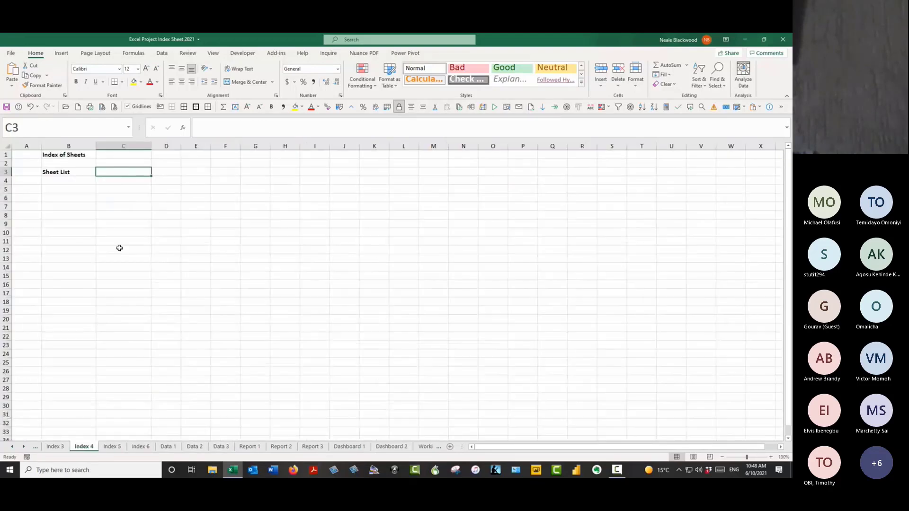
pyautogui.click(88, 180)
pyautogui.keyDown('ctrl'); pyautogui.scroll(6, 145, 268); pyautogui.keyUp('ctrl')
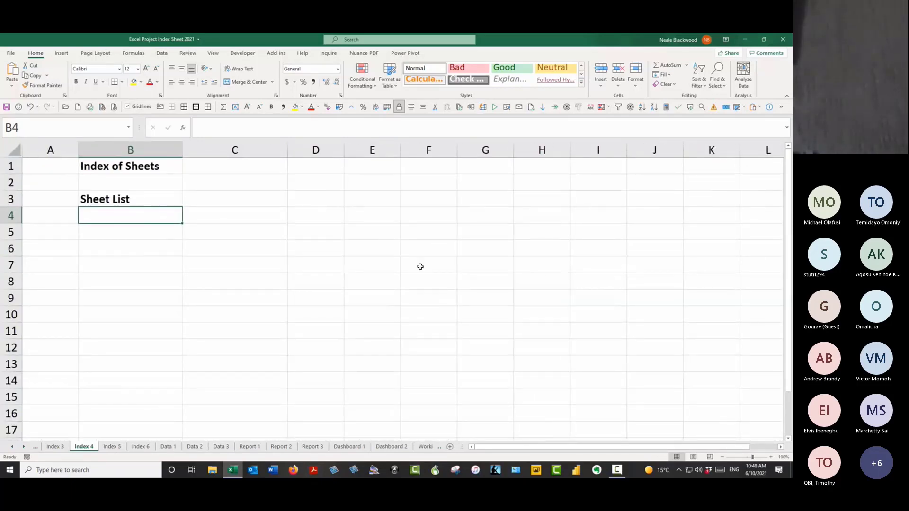
pyautogui.hotkey('ctrl', 'k')
pyautogui.click(270, 259)
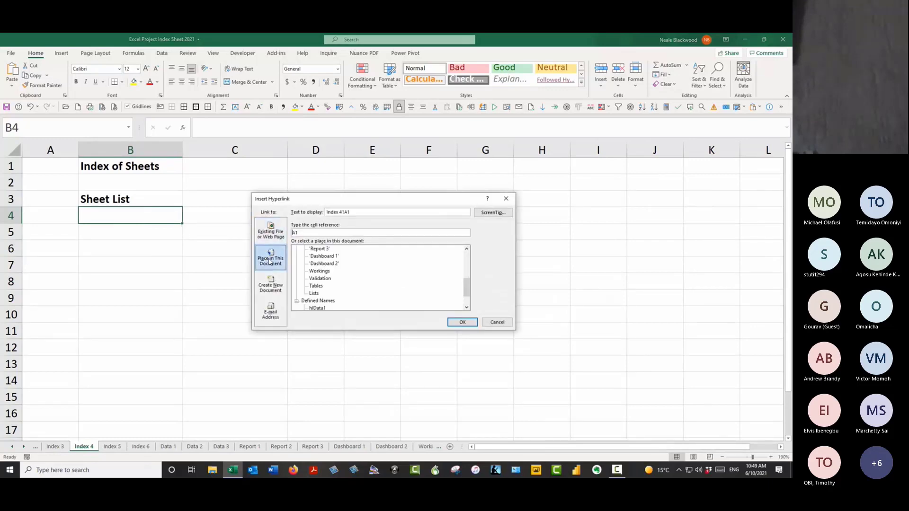
pyautogui.scroll(-1, 370, 283)
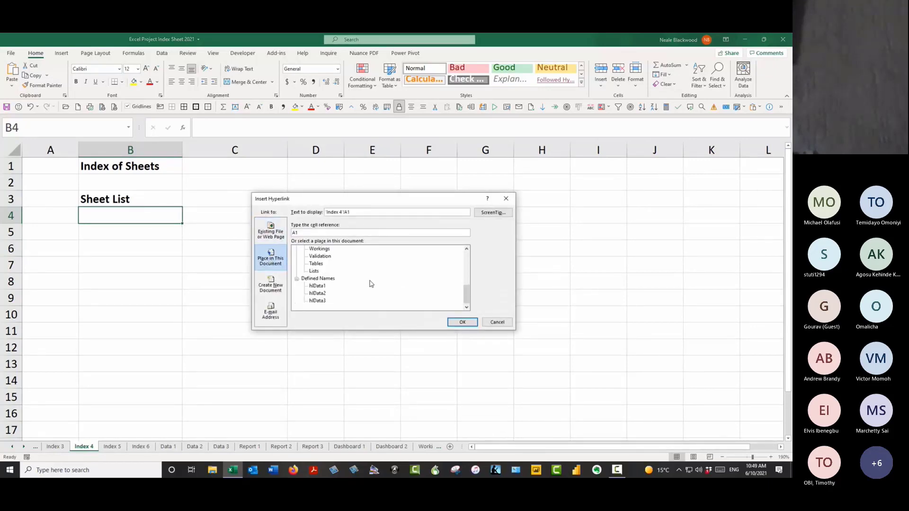
pyautogui.click(326, 280)
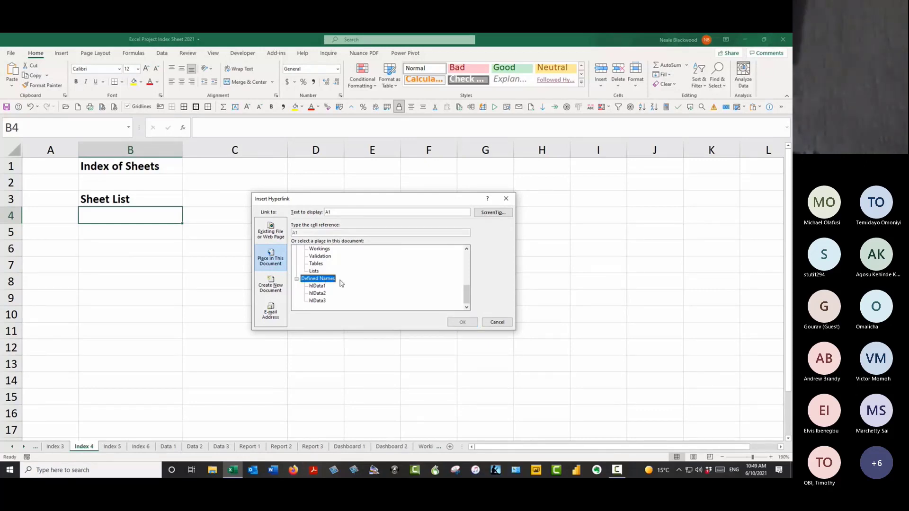
pyautogui.click(324, 287)
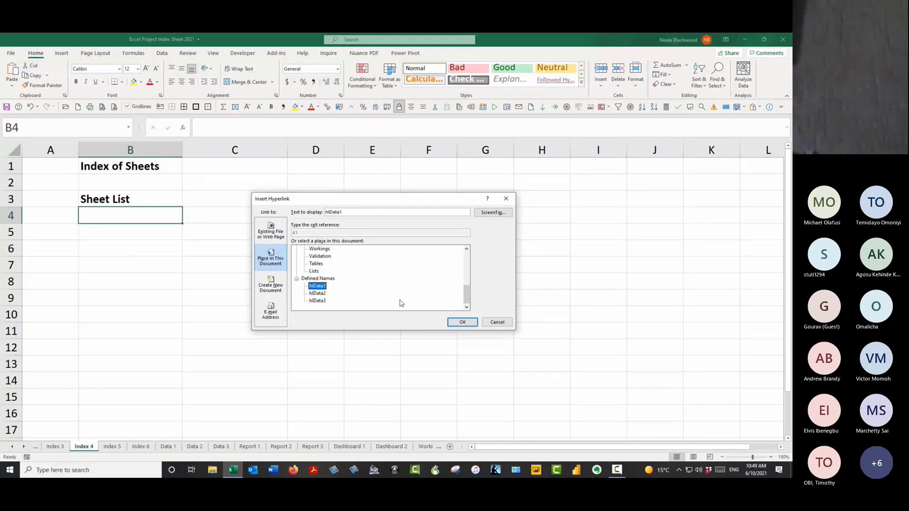
pyautogui.click(472, 324)
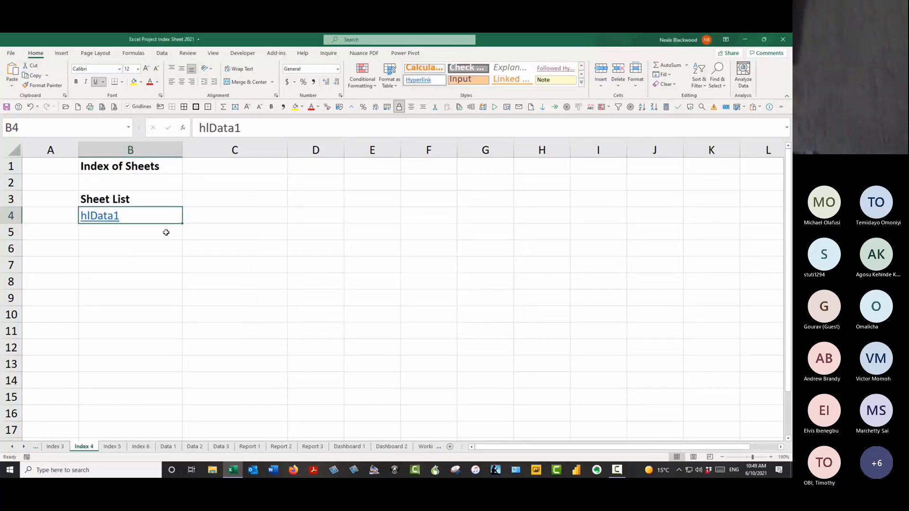
# Step: Try filling the hlData1 hyperlink from B4 down through B6, and clear the filled copies
pyautogui.moveTo(179, 225); pyautogui.dragTo(187, 251)
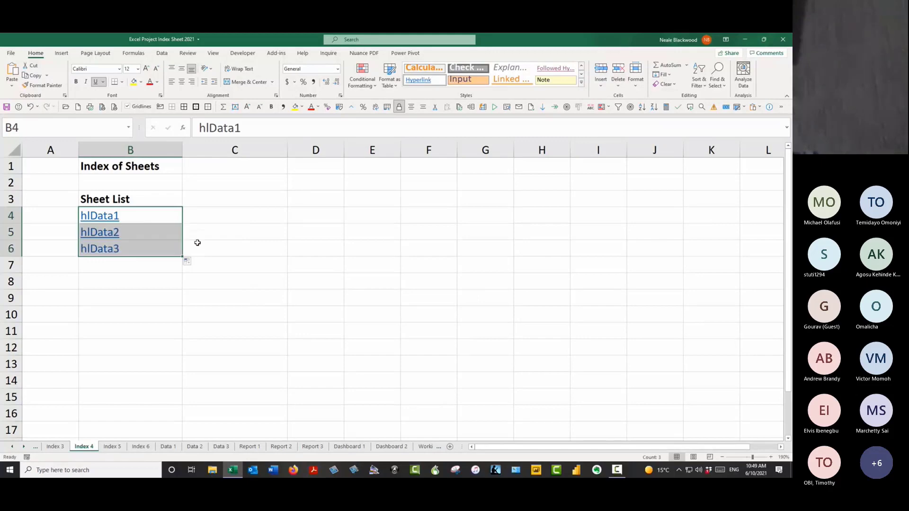
pyautogui.click(168, 236)
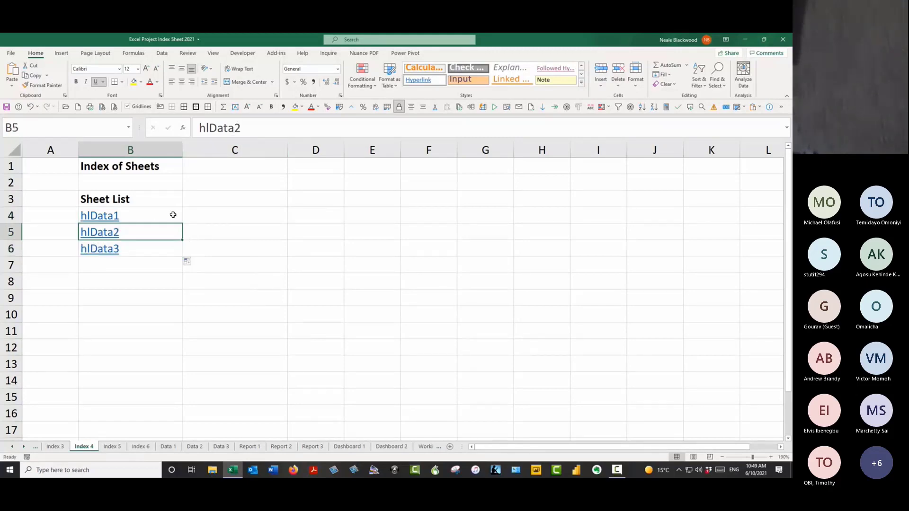
pyautogui.click(173, 261)
pyautogui.moveTo(182, 273); pyautogui.dragTo(183, 229)
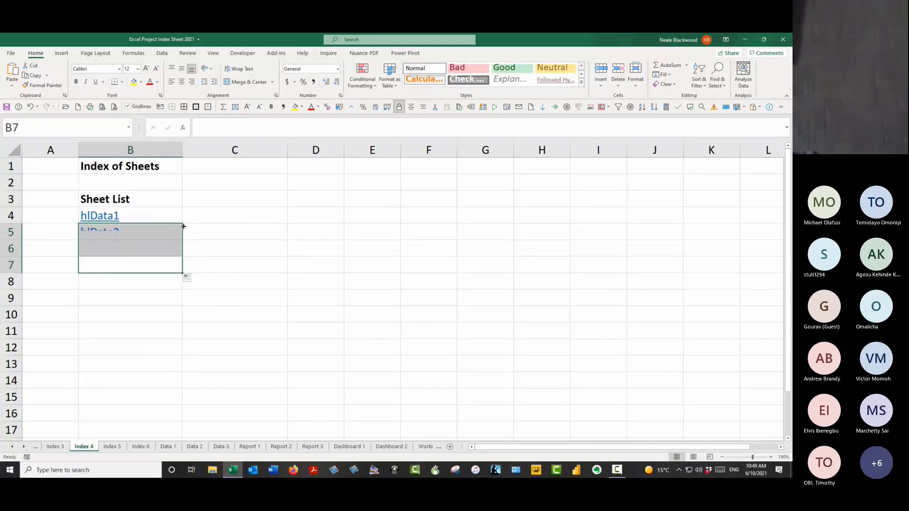
# Step: Insert a hyperlink in B5 to the defined name hlData2 in this document
pyautogui.click(139, 231)
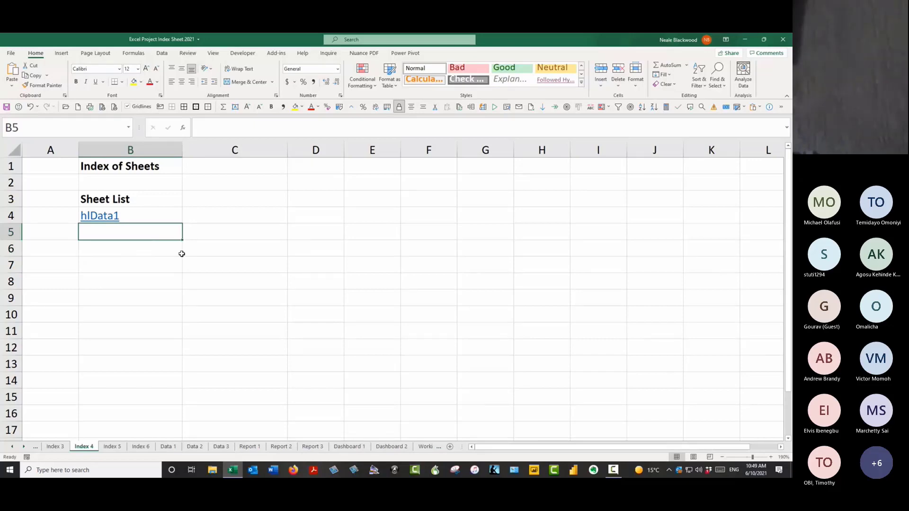
pyautogui.hotkey('ctrl', 'k')
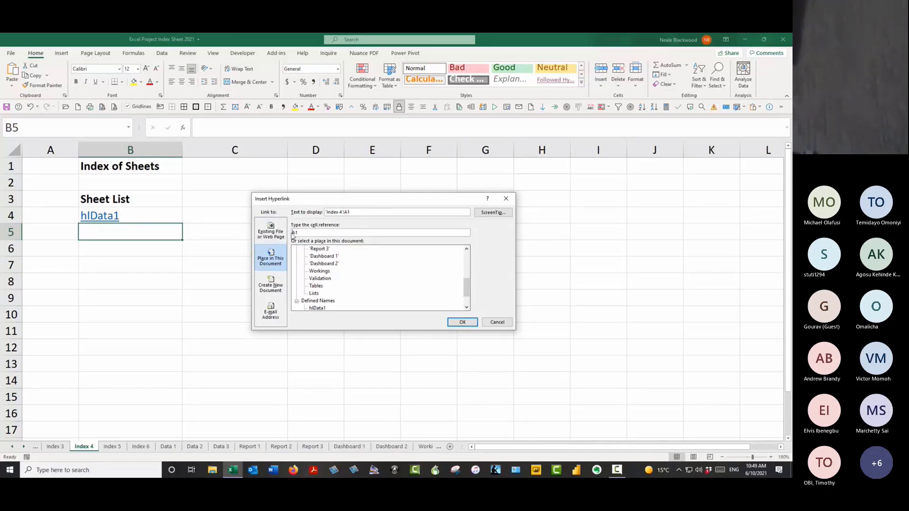
pyautogui.scroll(-1, 341, 311)
pyautogui.click(328, 294)
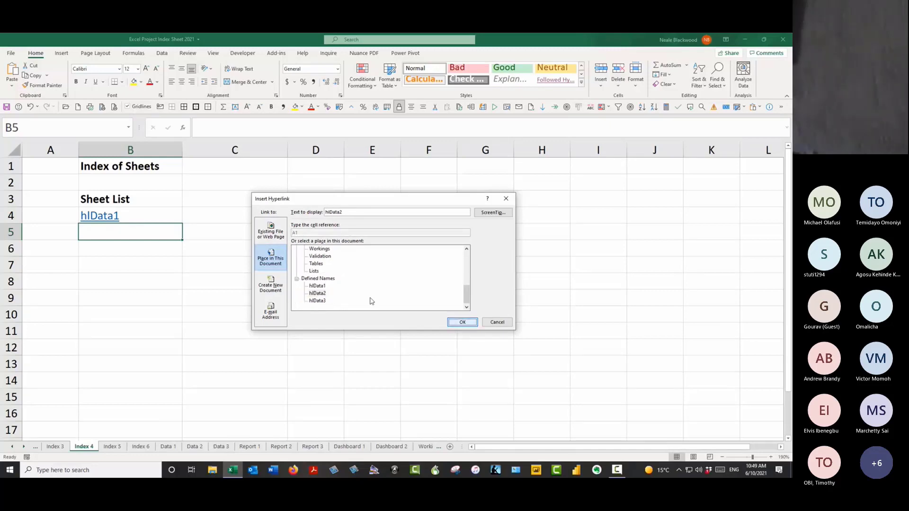
pyautogui.press('Return')
# Step: Insert a hyperlink in B6 to the defined name hlData3 in this document
pyautogui.click(139, 251)
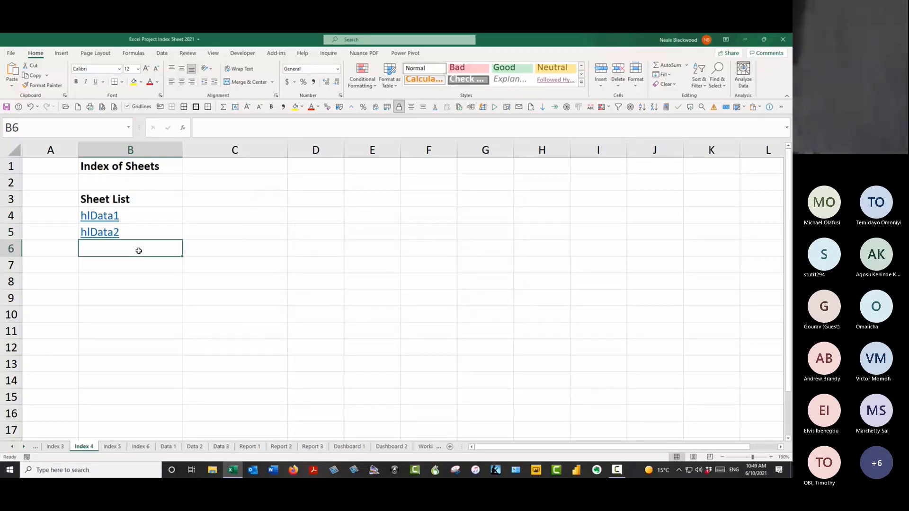
pyautogui.hotkey('ctrl', 'k')
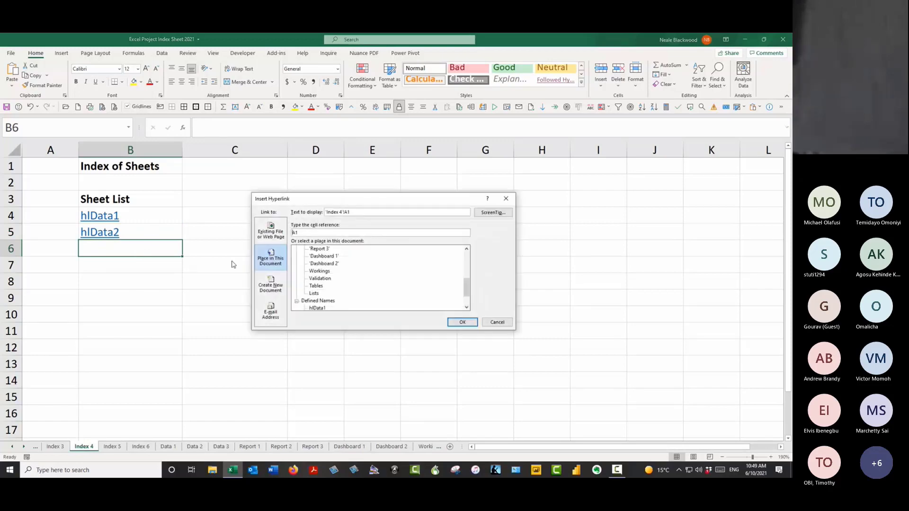
pyautogui.click(468, 304)
pyautogui.click(467, 306)
pyautogui.click(347, 307)
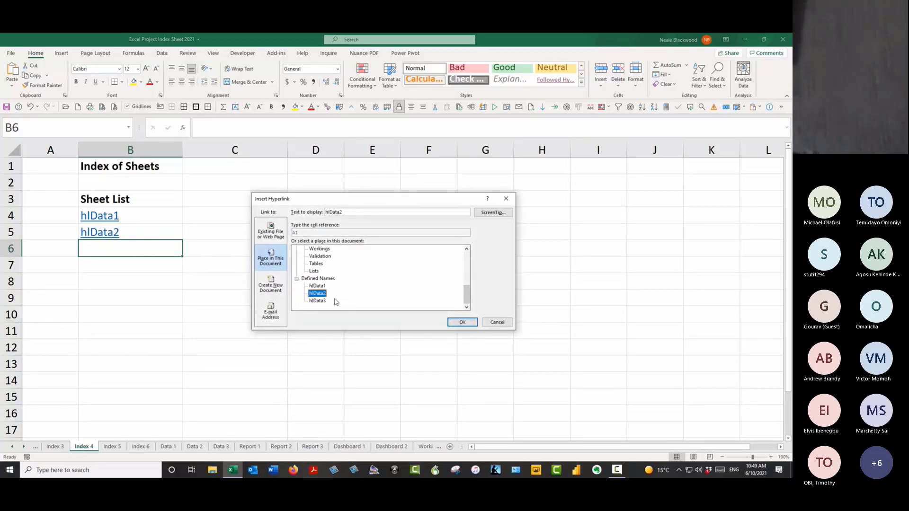
pyautogui.click(464, 327)
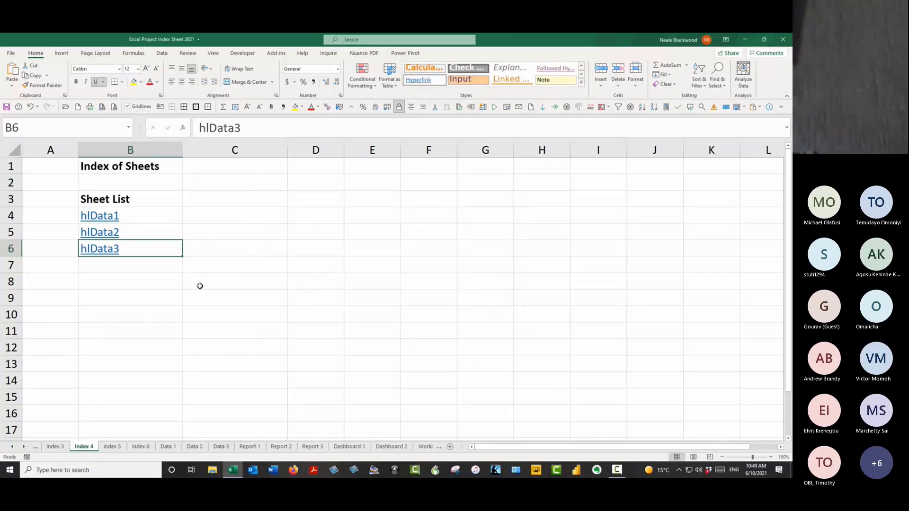
# Step: Follow the hlData1 hyperlink in B4 to the Data 1 sheet and go back to Index 4
pyautogui.click(199, 248)
pyautogui.click(112, 219)
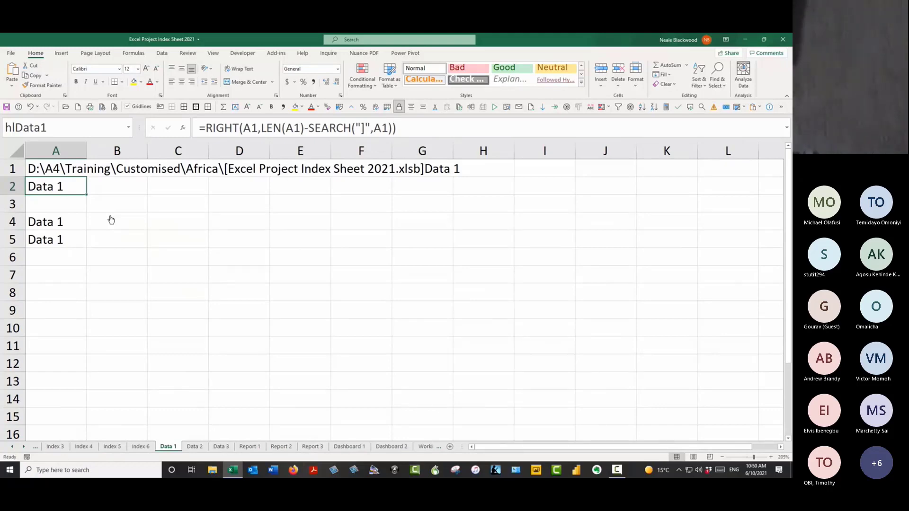
pyautogui.press('F5')
pyautogui.press('Return')
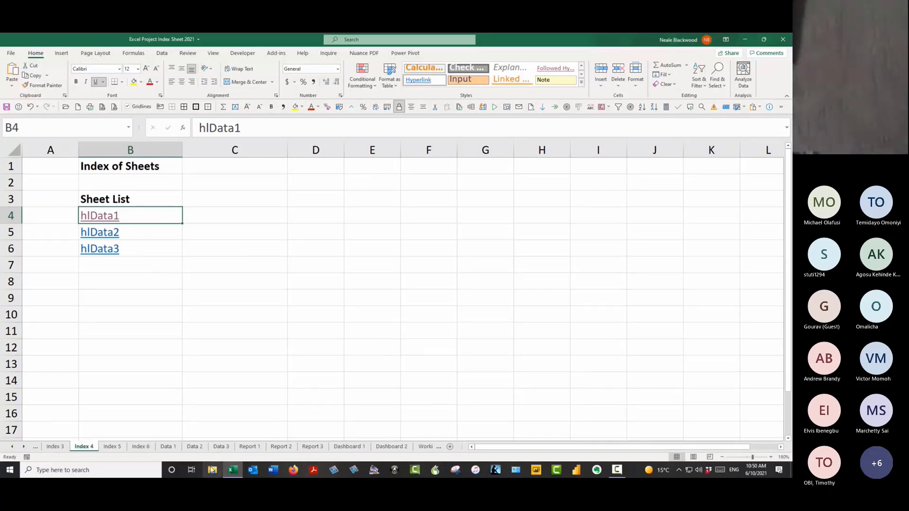
# Step: Delete row 2 of the Data 3 sheet and test the hlData3 hyperlink in B6 of Index 4
pyautogui.click(221, 446)
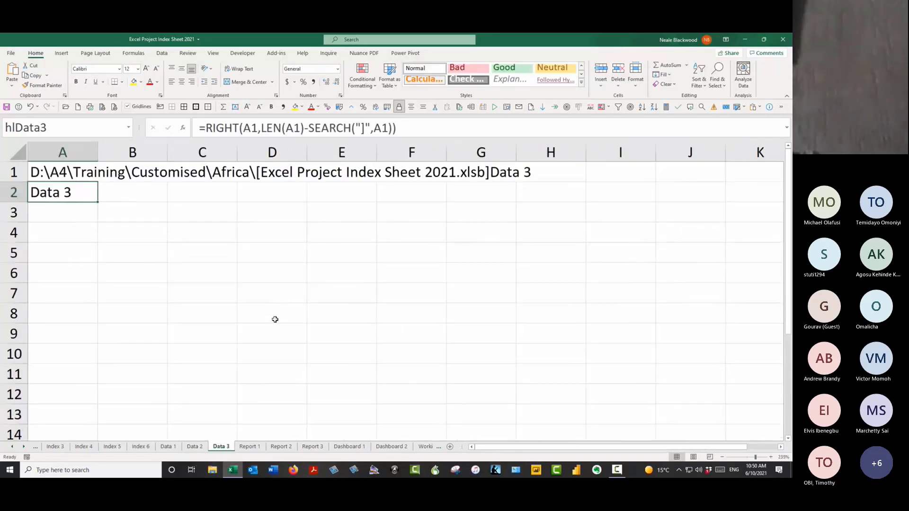
pyautogui.click(12, 191)
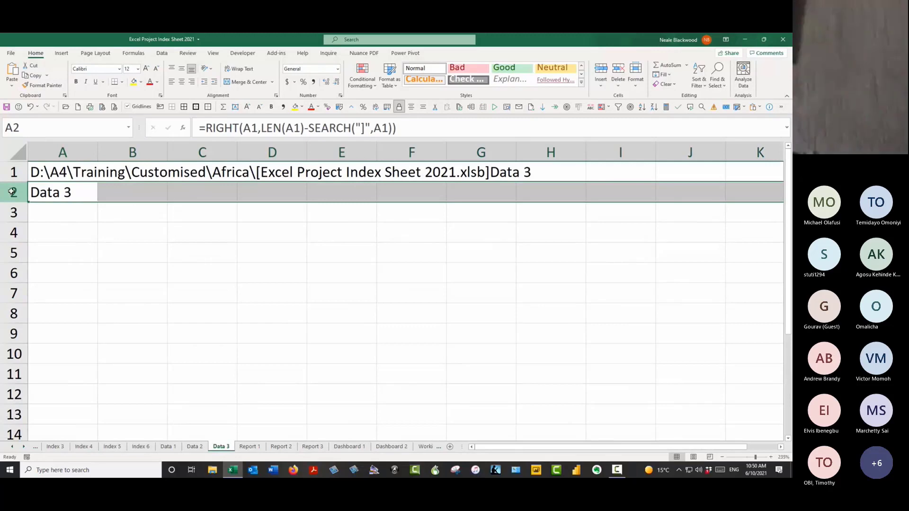
pyautogui.press('Delete')
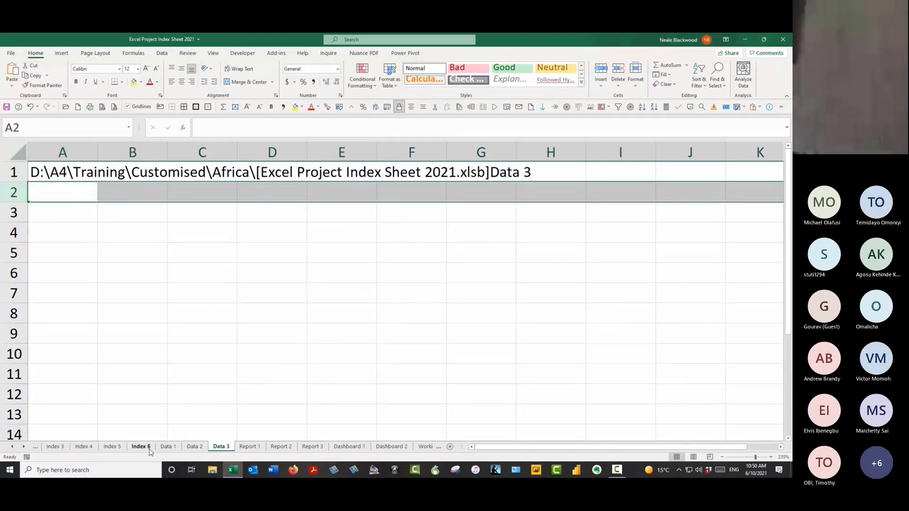
pyautogui.click(88, 448)
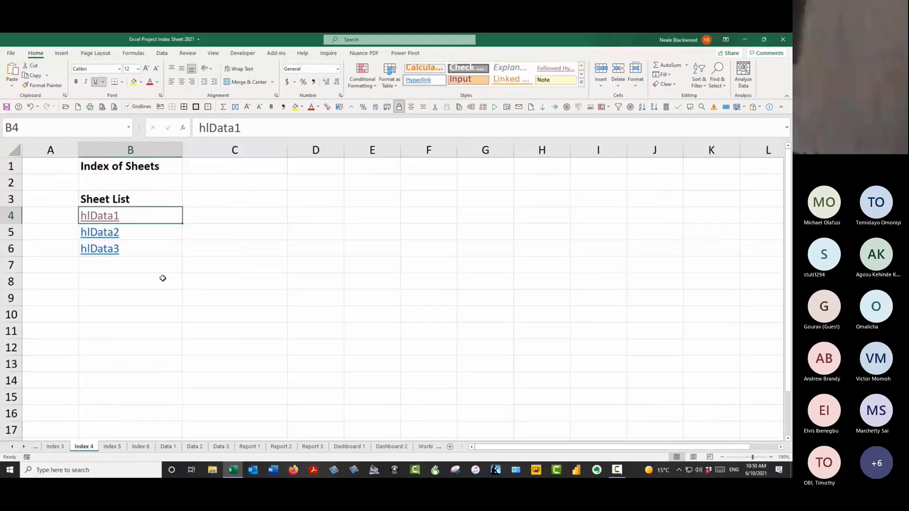
pyautogui.click(110, 254)
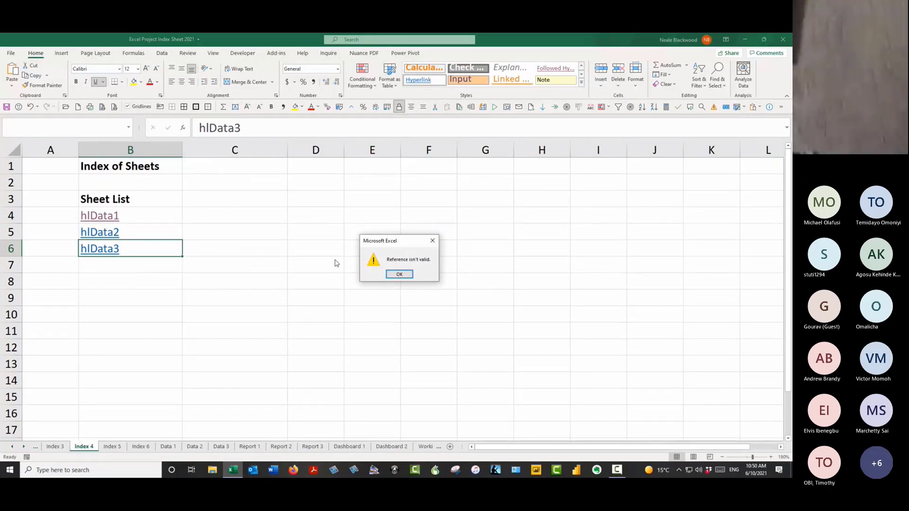
pyautogui.click(397, 275)
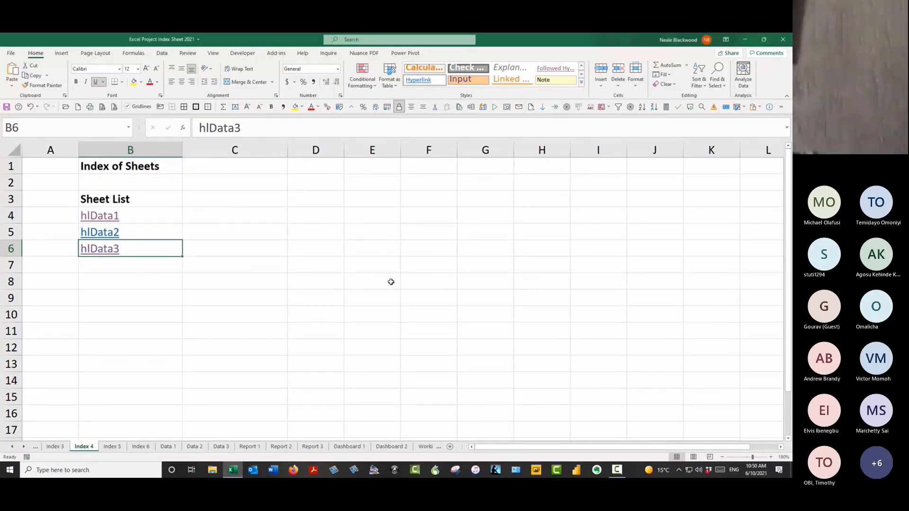
# Step: Undo the row deletion on the Data 3 sheet and return to Index 4
pyautogui.click(29, 108)
pyautogui.click(57, 190)
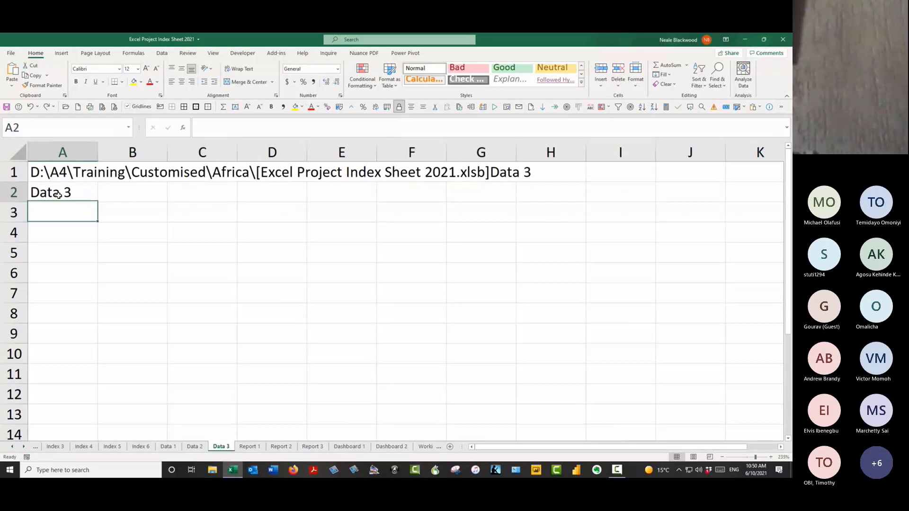
pyautogui.click(88, 447)
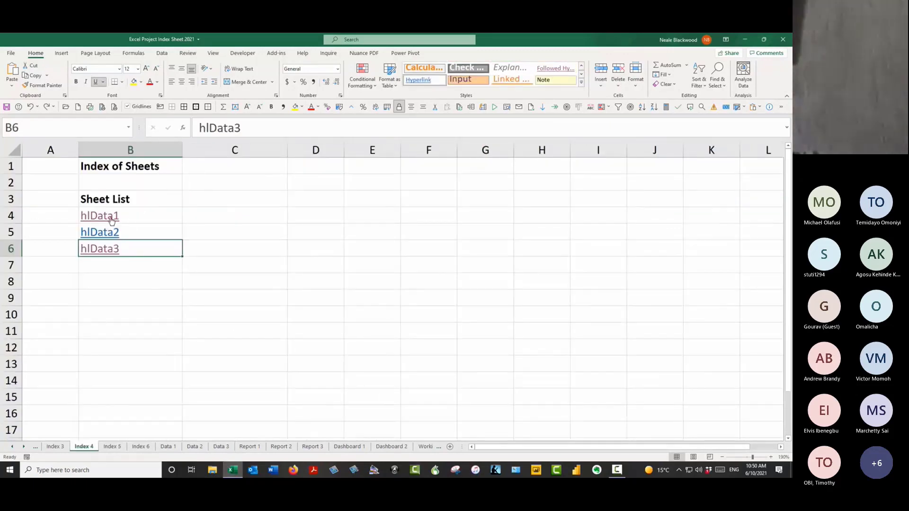
# Step: Redefine the name hlData1 to refer to =INDEX('Data 1'!$1:$1048576,2,1) and save the change
pyautogui.click(169, 447)
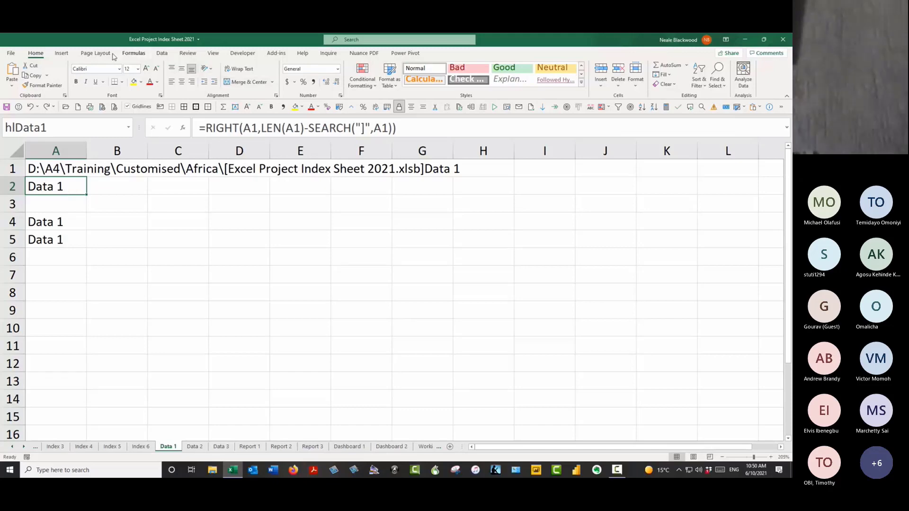
pyautogui.click(133, 53)
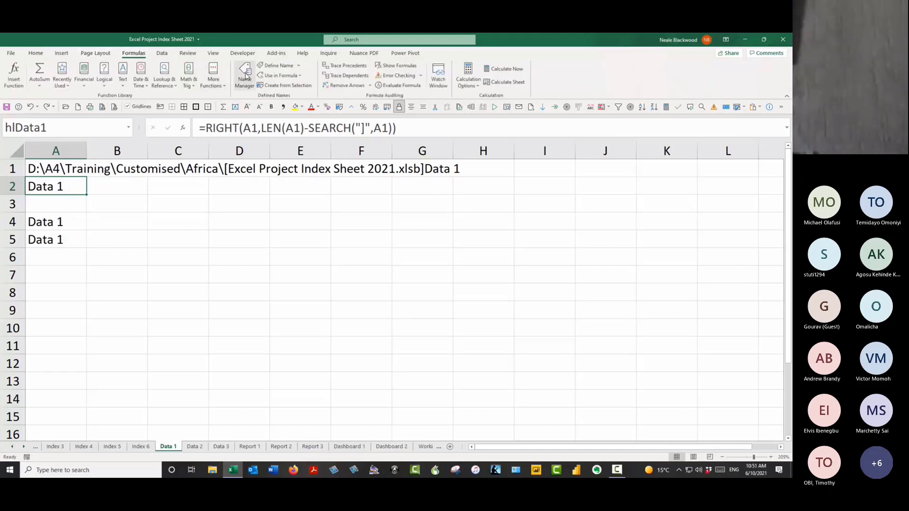
pyautogui.click(246, 75)
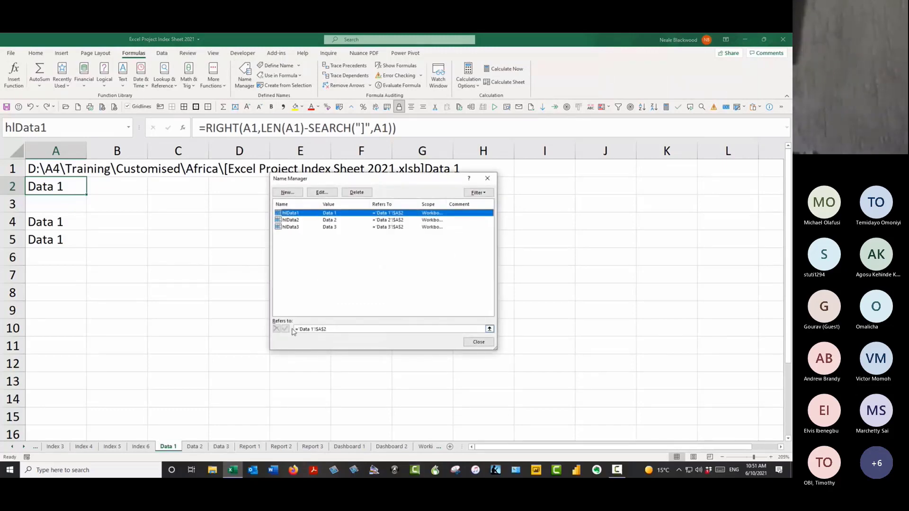
pyautogui.moveTo(334, 331); pyautogui.dragTo(277, 330)
pyautogui.write('=index')
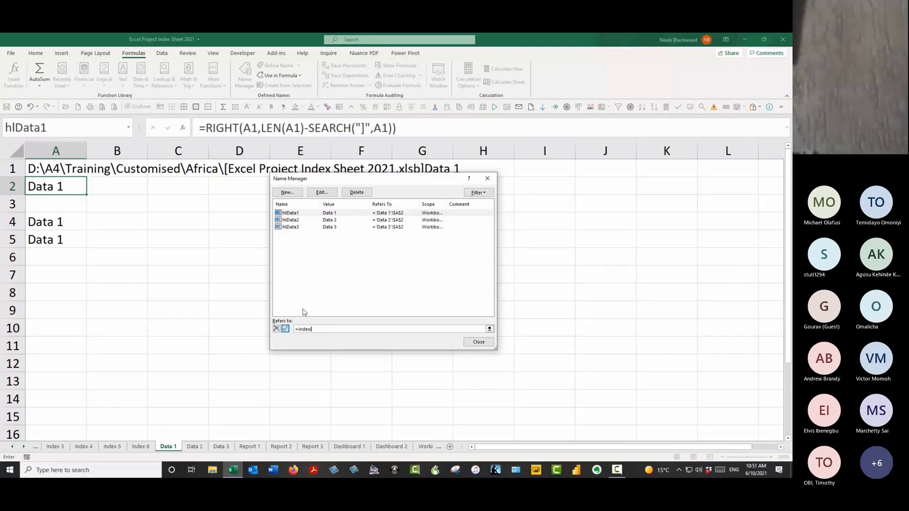
pyautogui.write('(')
pyautogui.click(15, 150)
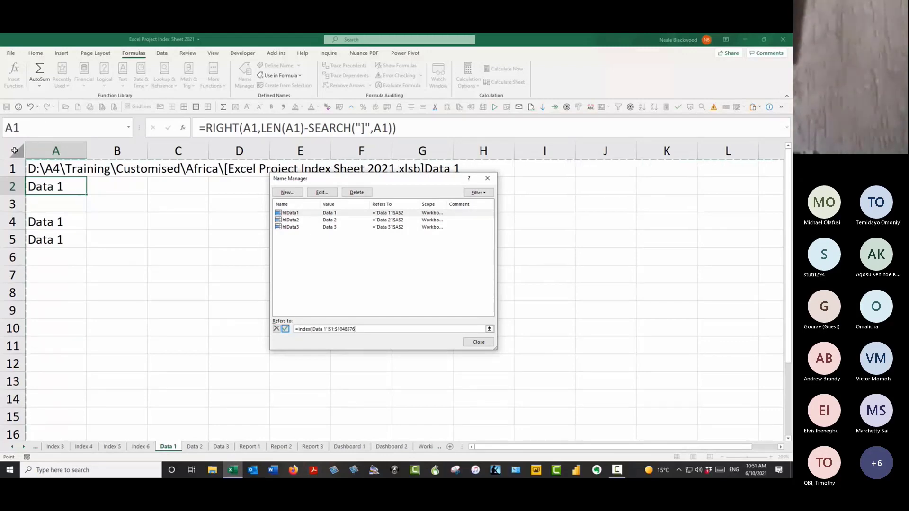
pyautogui.write(',2,1')
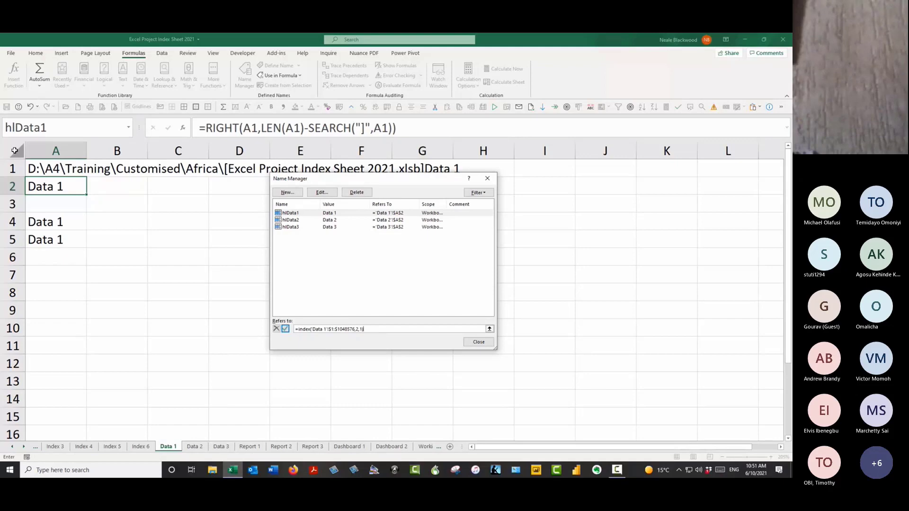
pyautogui.write(')')
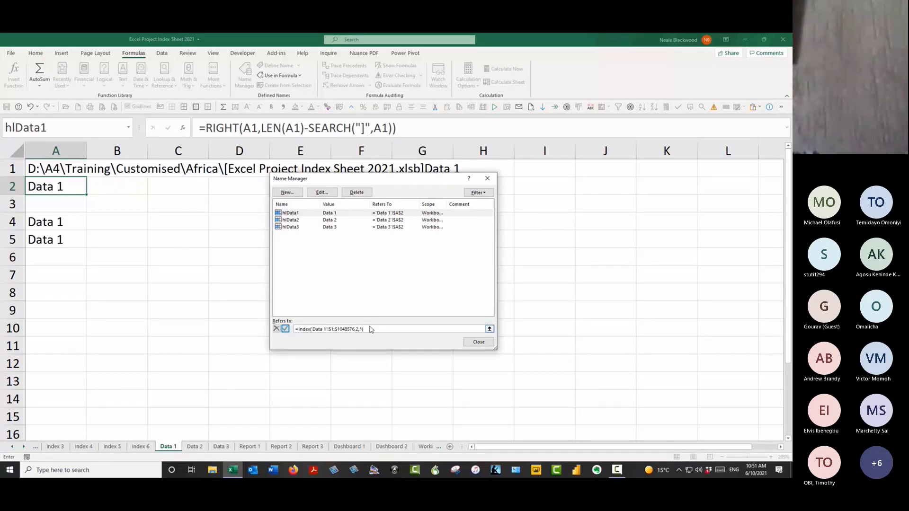
pyautogui.click(483, 344)
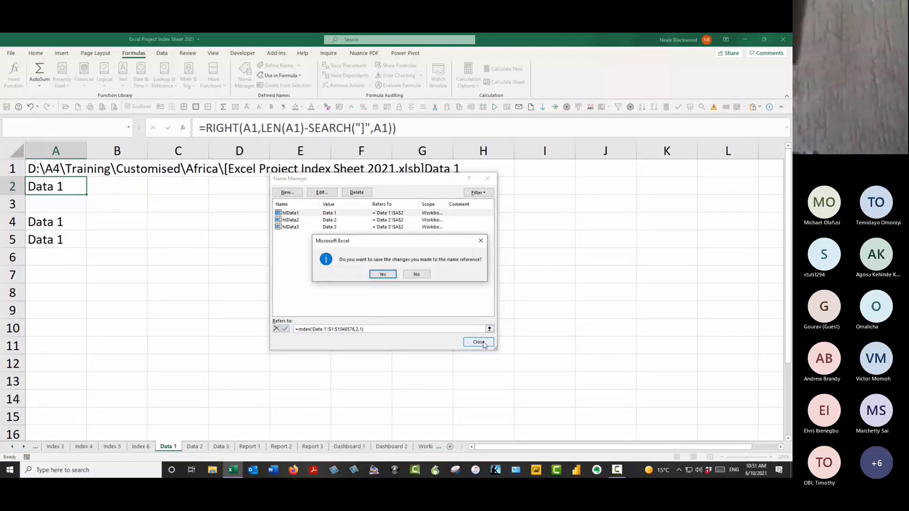
pyautogui.click(385, 275)
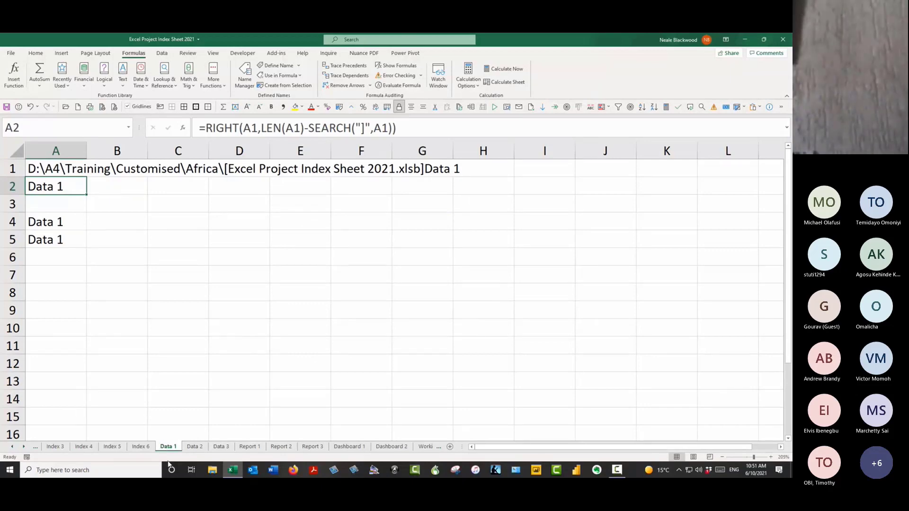
# Step: Test the hlData1 hyperlink in B4 of the Index 4 sheet with the name's INDEX reference
pyautogui.click(84, 447)
pyautogui.click(110, 217)
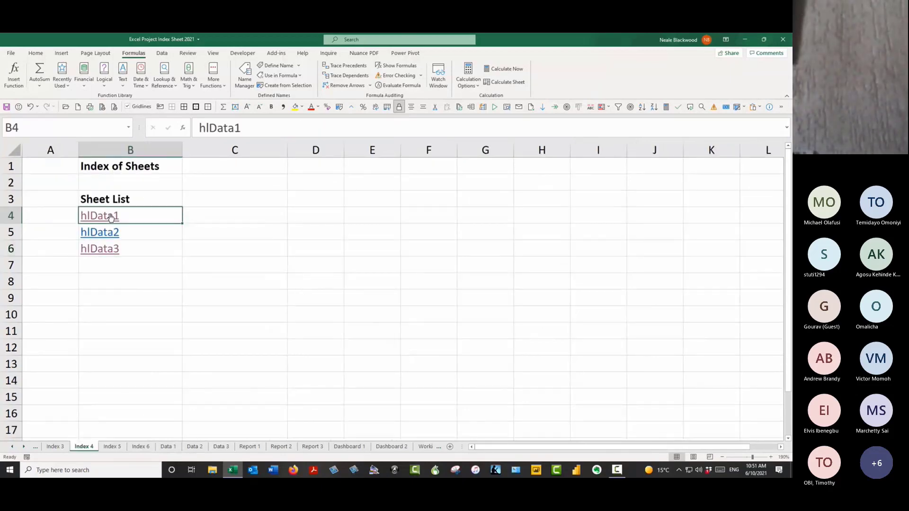
pyautogui.click(110, 217)
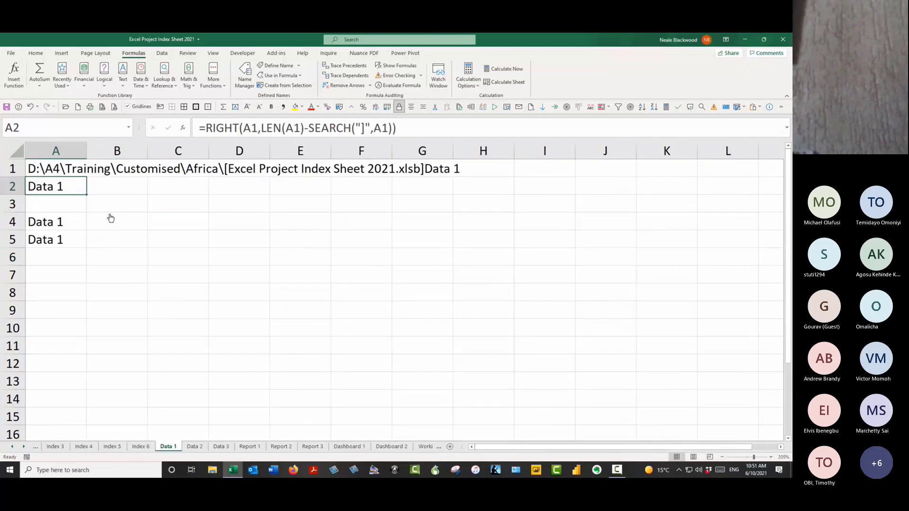
# Step: Delete row 2 of the Data 1 sheet and follow the hlData1 hyperlink again from Index 4
pyautogui.click(15, 187)
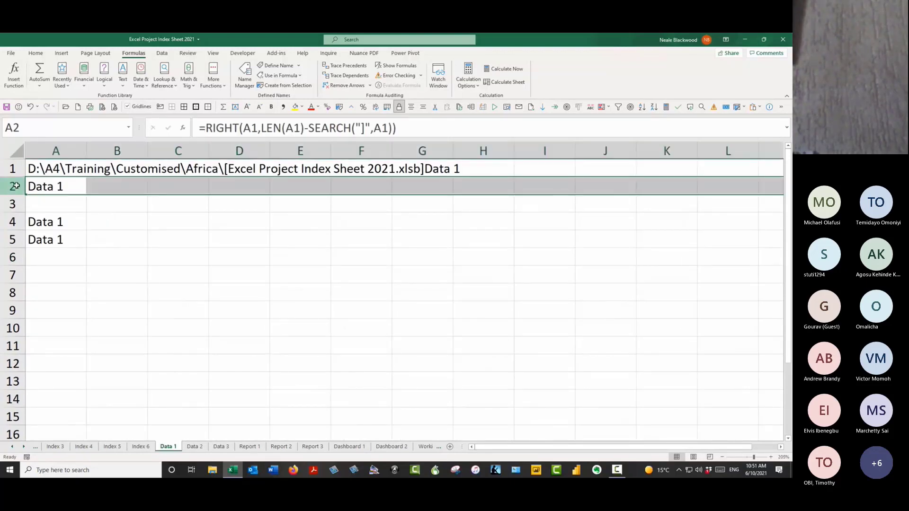
pyautogui.hotkey('ctrl', '-')
pyautogui.click(65, 185)
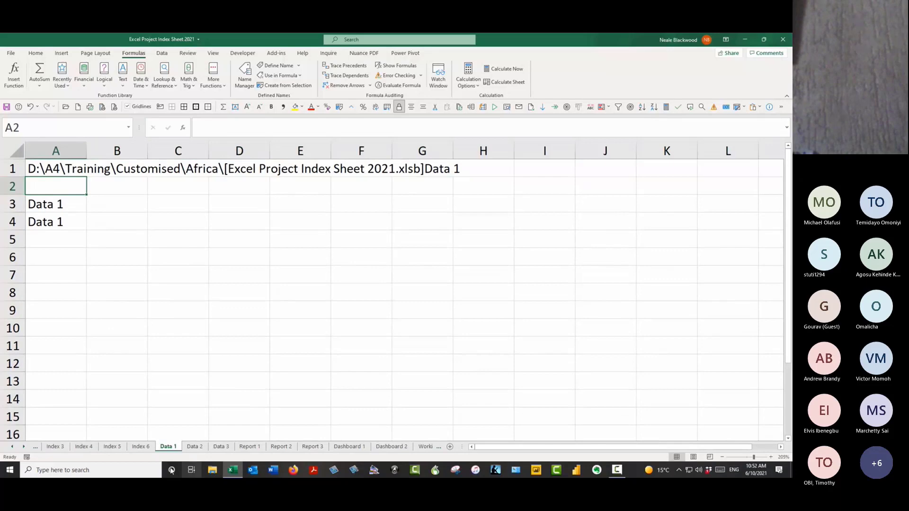
pyautogui.click(83, 447)
pyautogui.click(111, 217)
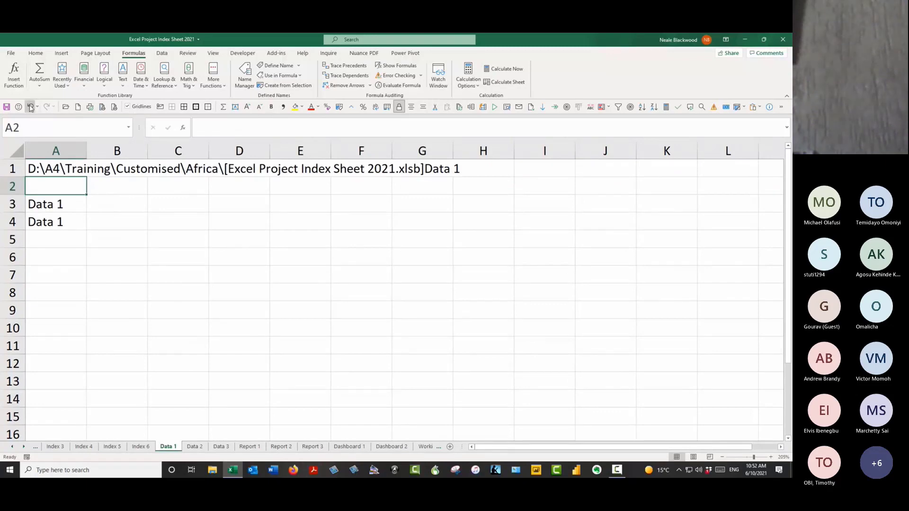
# Step: Undo the row deletion on the Data 1 sheet and return to Index 4
pyautogui.hotkey('ctrl', 'z')
pyautogui.click(76, 211)
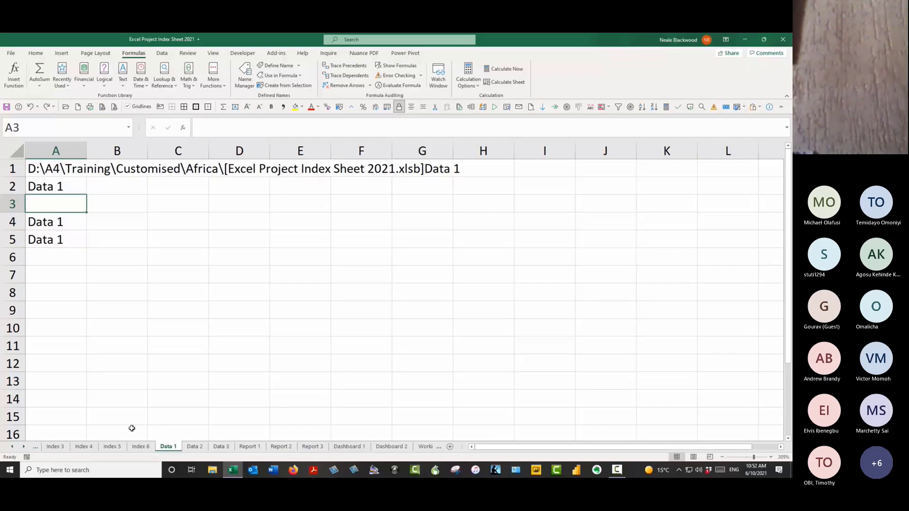
pyautogui.click(84, 446)
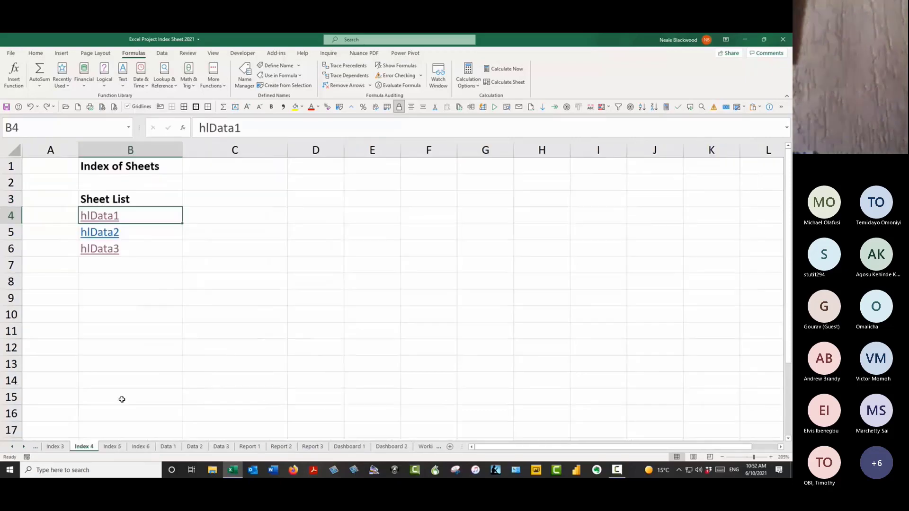
# Step: Check the defined names available as hyperlink targets for B8, and insert a link there to cell A1 of Index 4
pyautogui.click(150, 281)
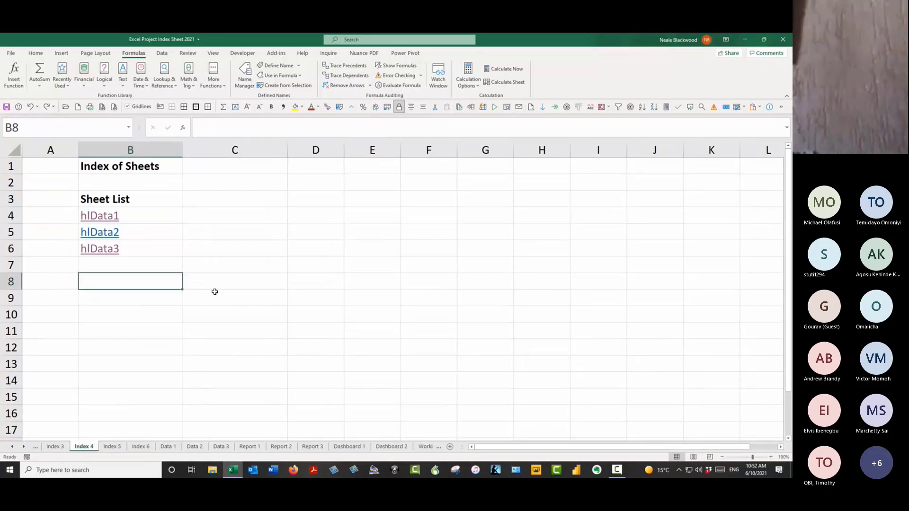
pyautogui.hotkey('ctrl', 'k')
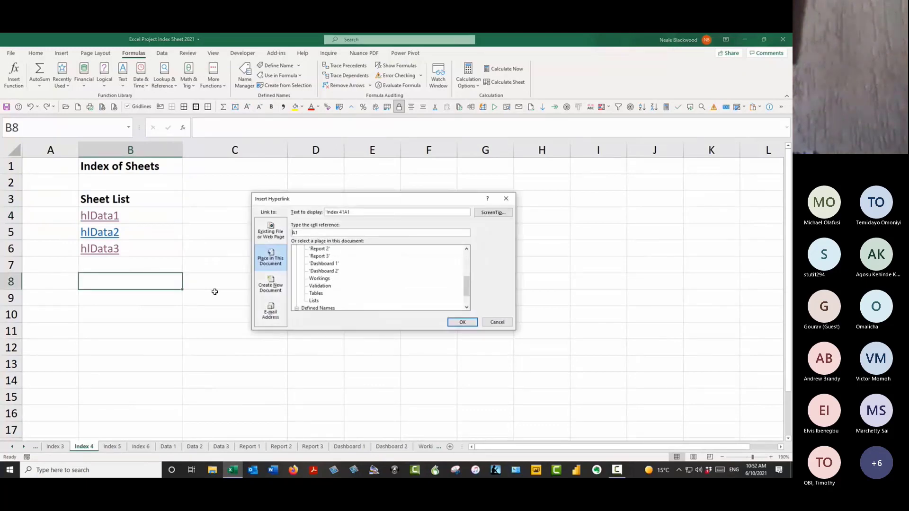
pyautogui.click(467, 307)
pyautogui.doubleClick(466, 307)
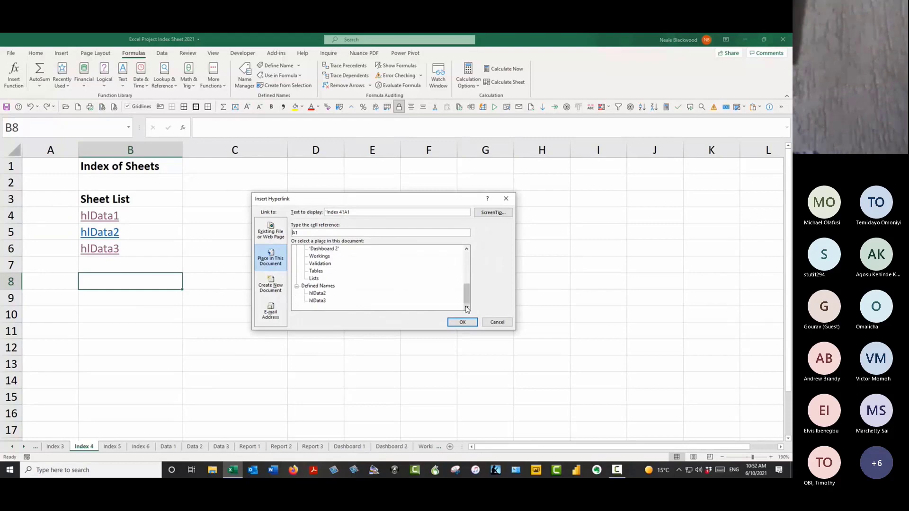
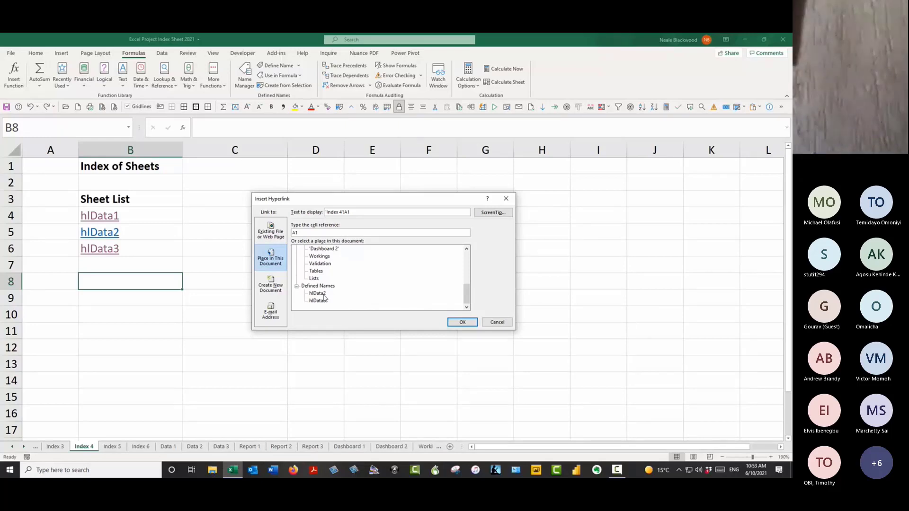
pyautogui.click(462, 322)
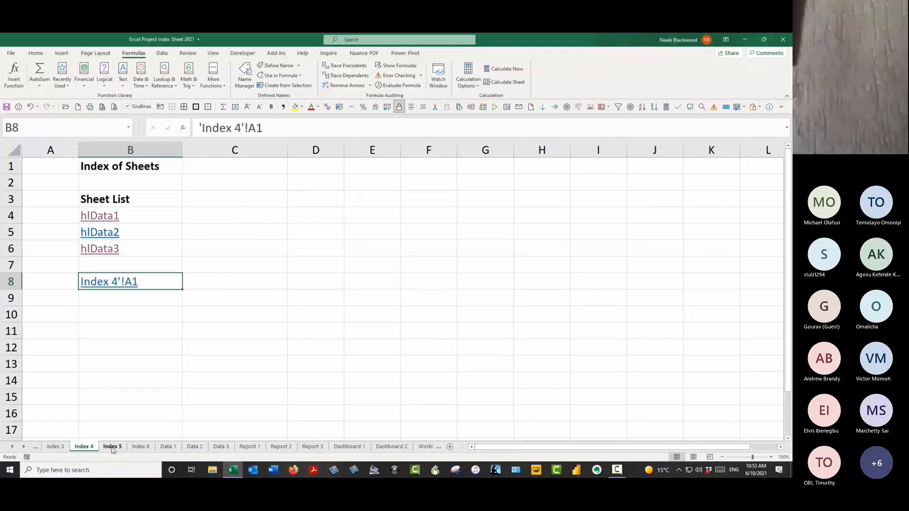
pyautogui.click(112, 448)
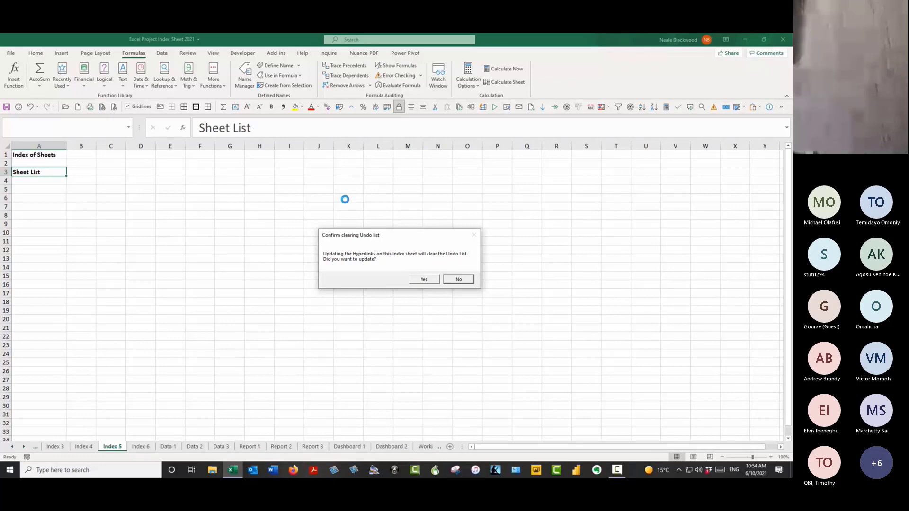
pyautogui.click(458, 280)
pyautogui.click(80, 448)
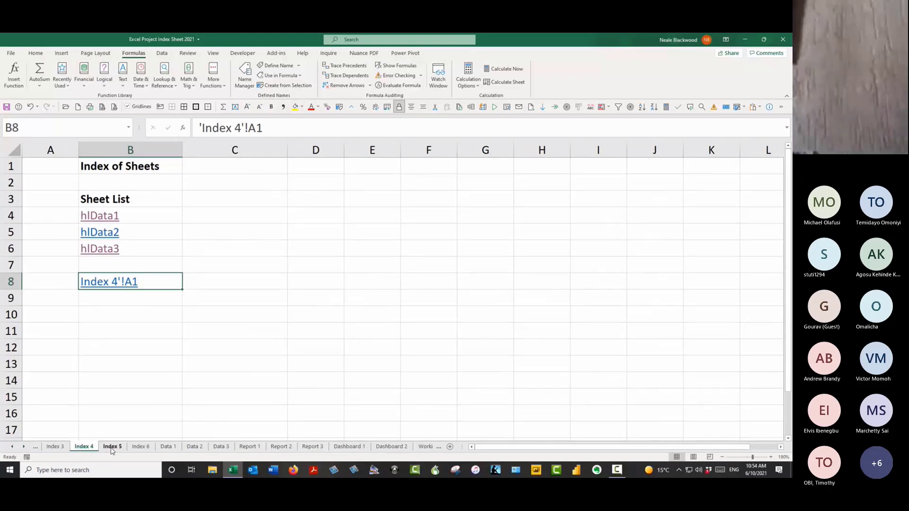
# Step: Activate the Index 5 sheet and accept the hyperlink update to generate its linked sheet list
pyautogui.click(112, 447)
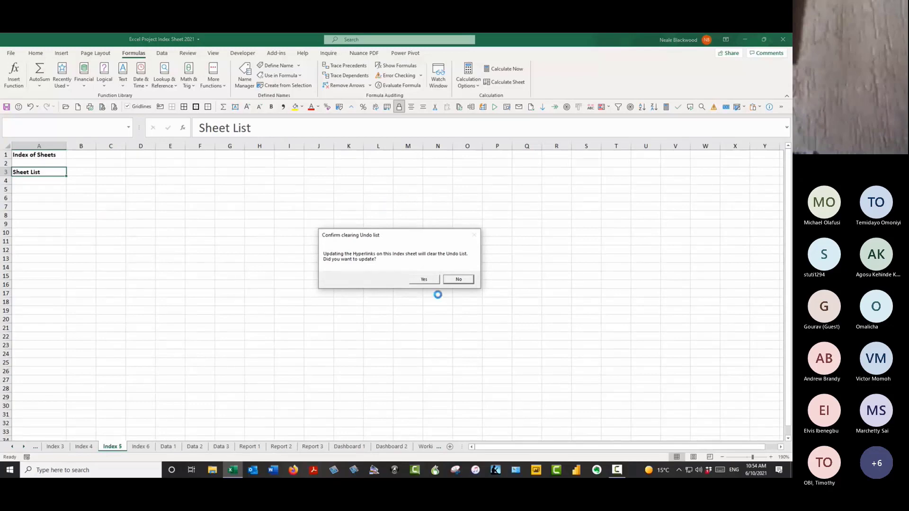
pyautogui.click(425, 279)
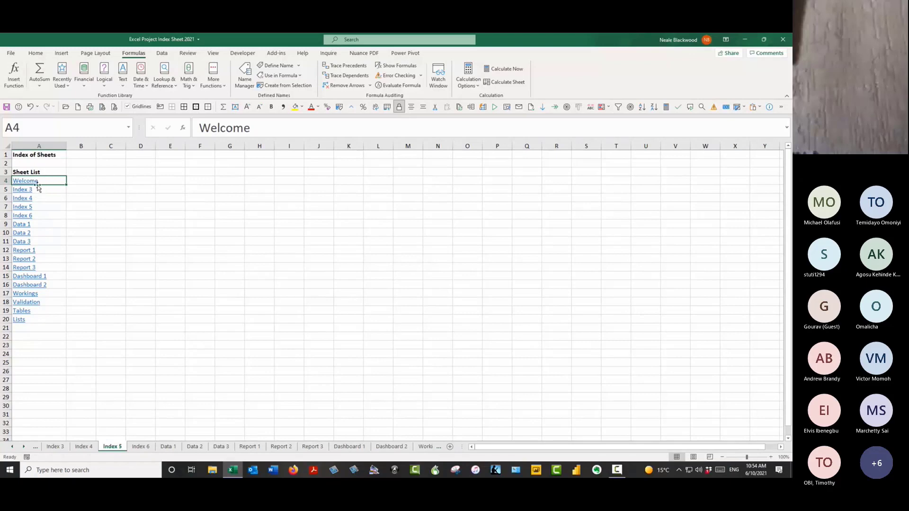
pyautogui.keyDown('ctrl'); pyautogui.scroll(1, 135, 257); pyautogui.keyUp('ctrl')
pyautogui.keyDown('ctrl'); pyautogui.scroll(3, 135, 257); pyautogui.keyUp('ctrl')
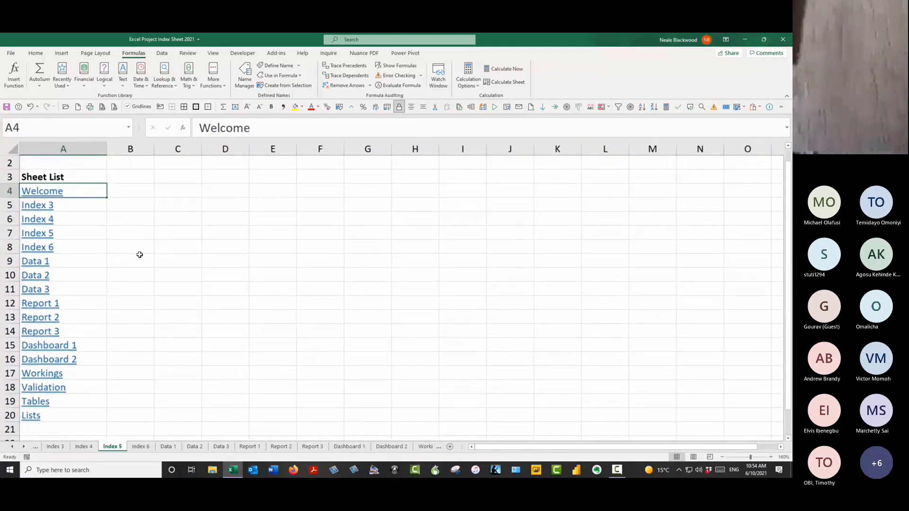
pyautogui.scroll(1, 141, 255)
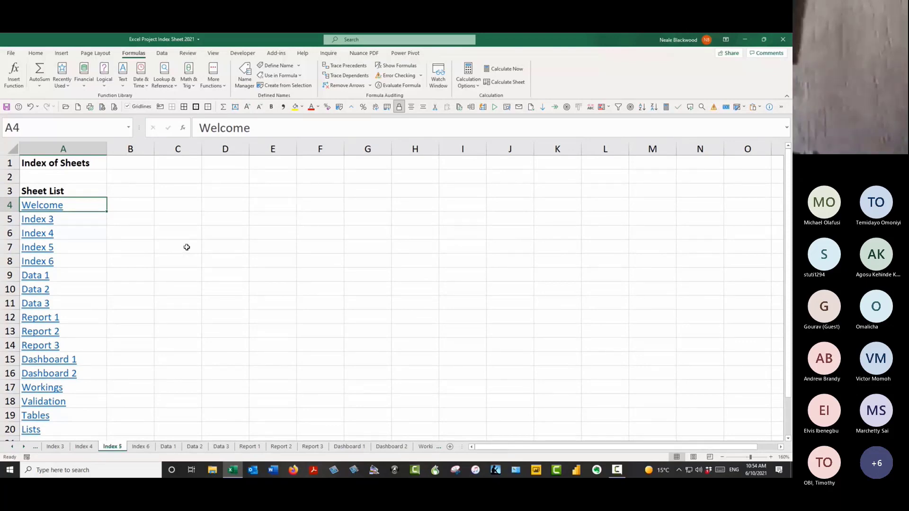
# Step: Switch between Index 6 and Index 5 twice to check whether reactivating Index 5 asks for another hyperlink update
pyautogui.click(142, 448)
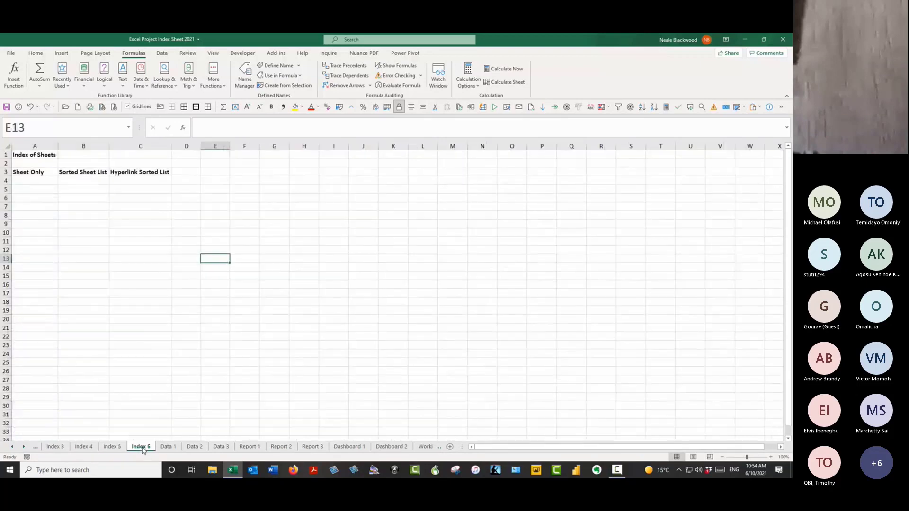
pyautogui.click(112, 446)
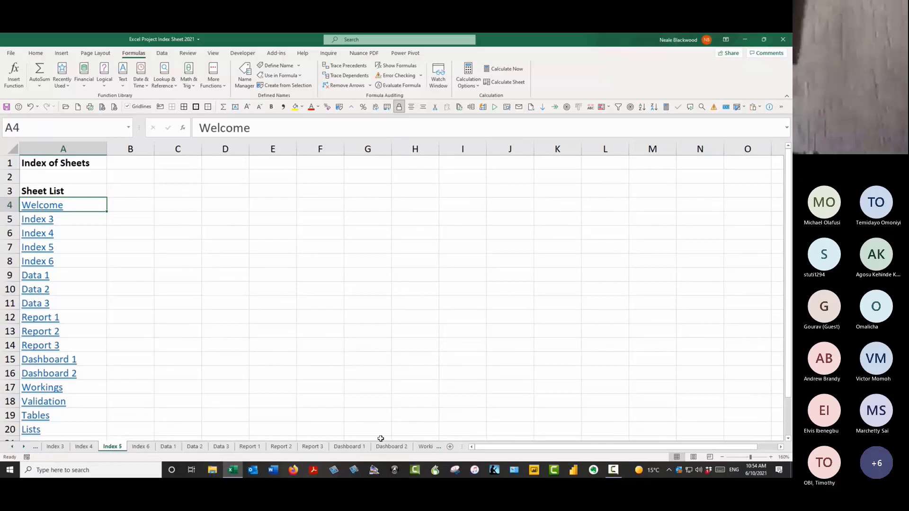
pyautogui.click(140, 447)
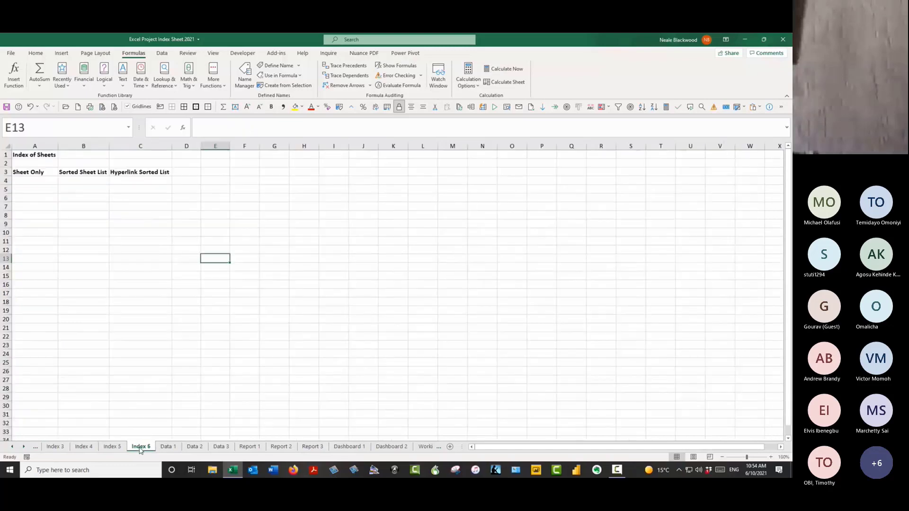
pyautogui.click(113, 447)
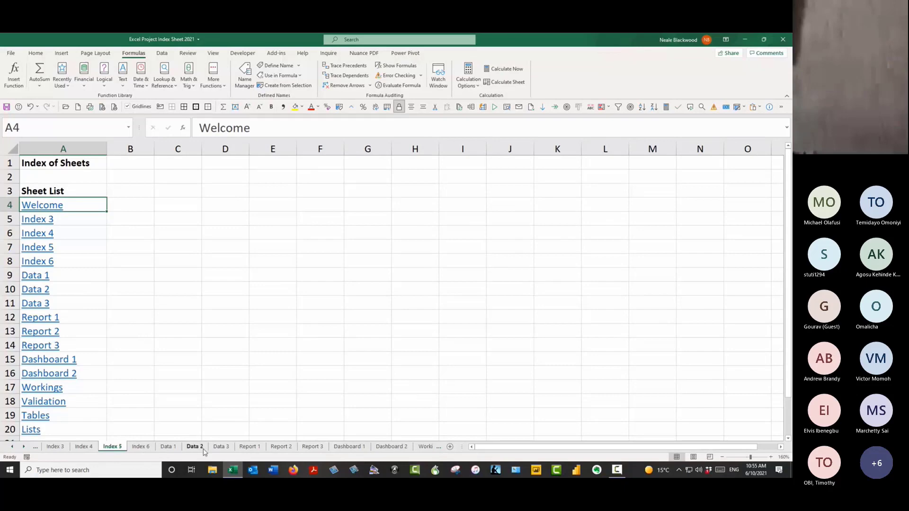
# Step: Rename the Data 3 sheet as Data 300 and update the hyperlink list on Index 5
pyautogui.click(219, 446)
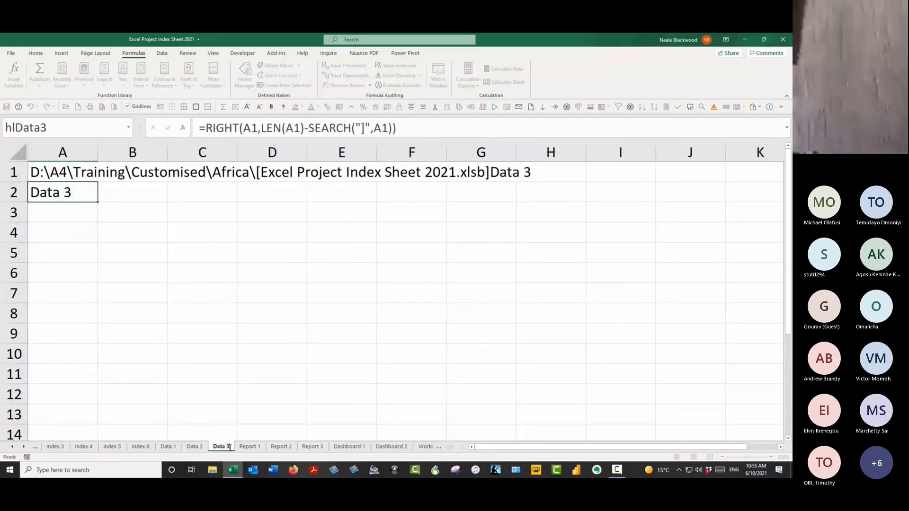
pyautogui.write('00')
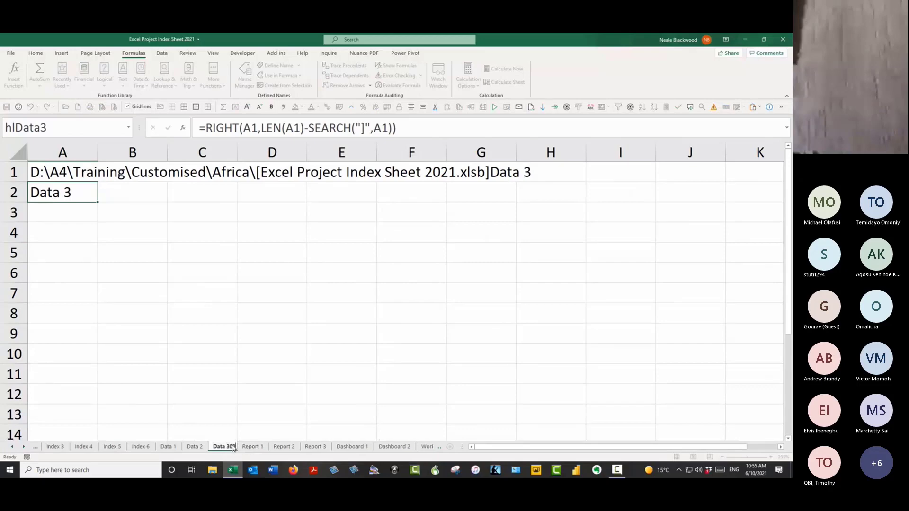
pyautogui.click(291, 336)
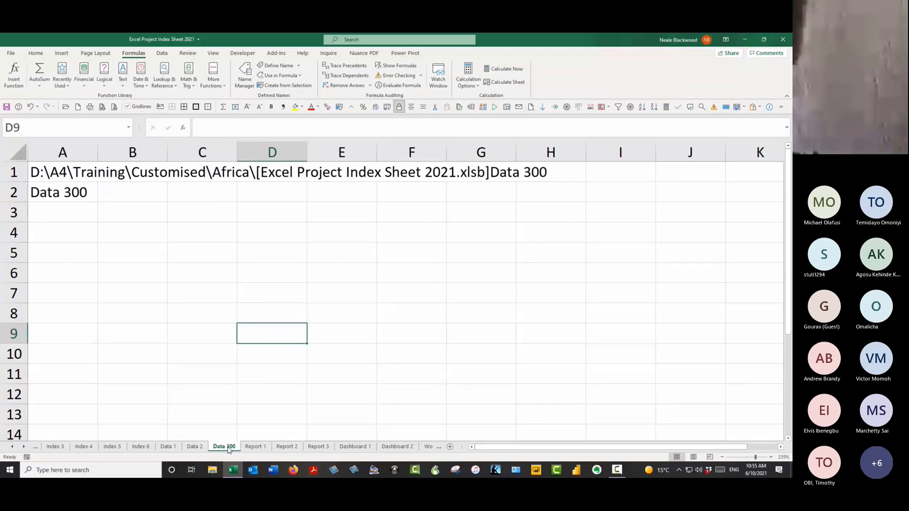
pyautogui.click(118, 450)
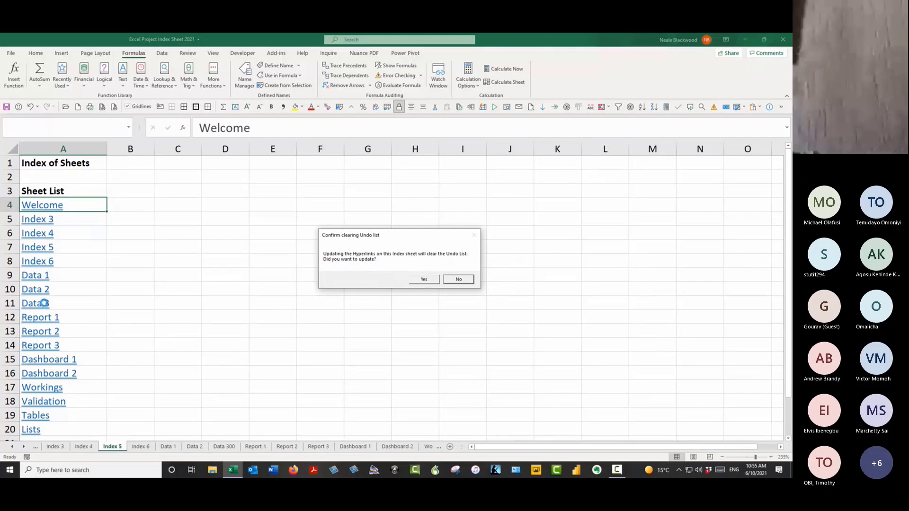
pyautogui.click(424, 280)
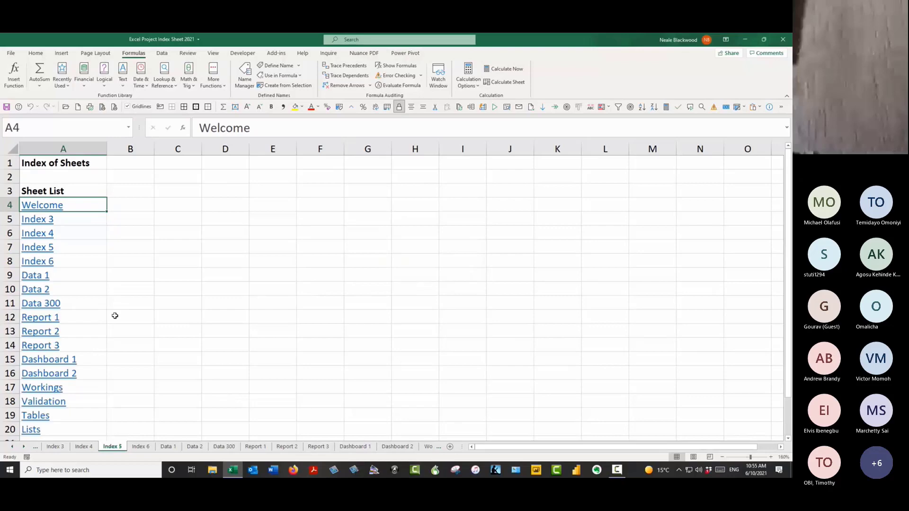
# Step: Test the Data 300 hyperlink in A11 of Index 5 and return to the index sheet
pyautogui.click(53, 305)
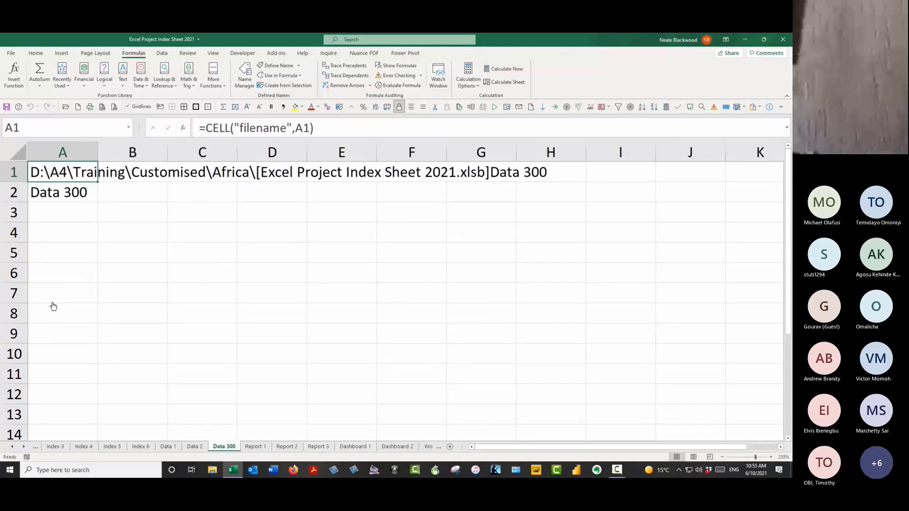
pyautogui.press('F5')
pyautogui.press('Return')
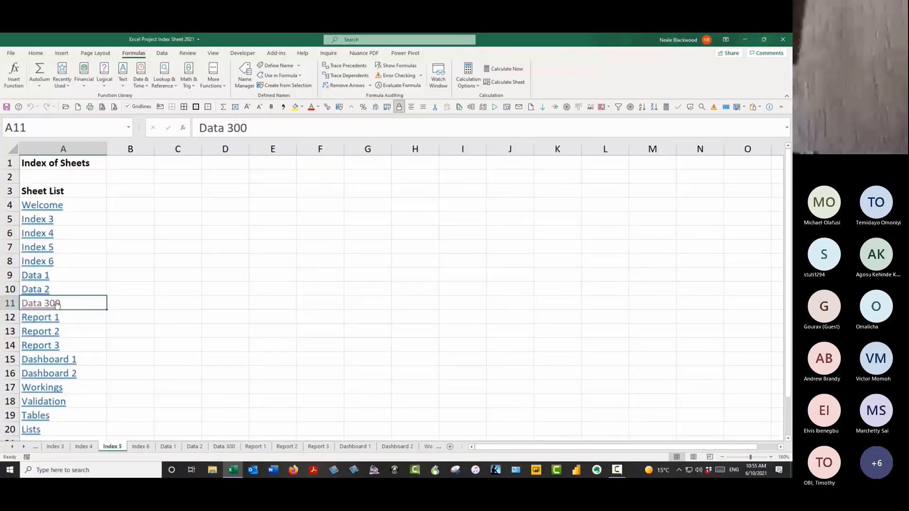
pyautogui.click(127, 201)
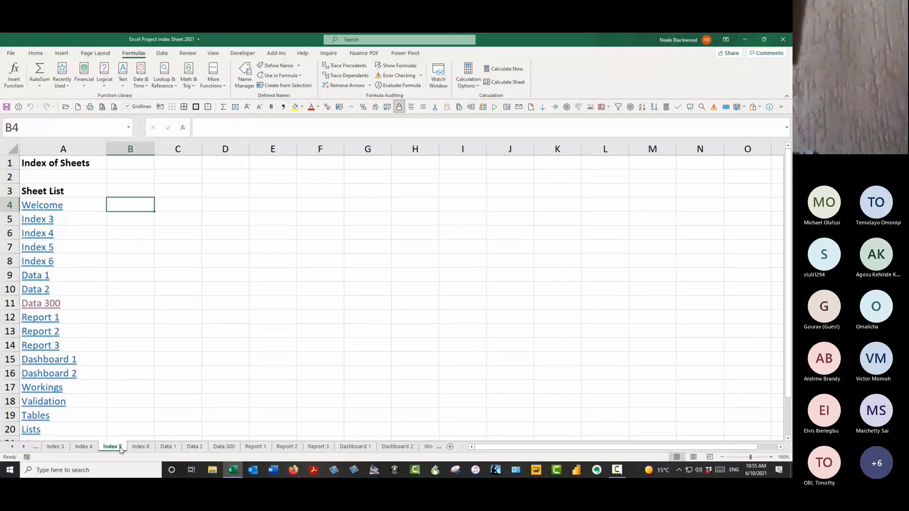
# Step: Open the VBA code behind the Index 5 sheet in a maximized editor and review the UpdateHyperlinkList procedure
pyautogui.rightClick(121, 450)
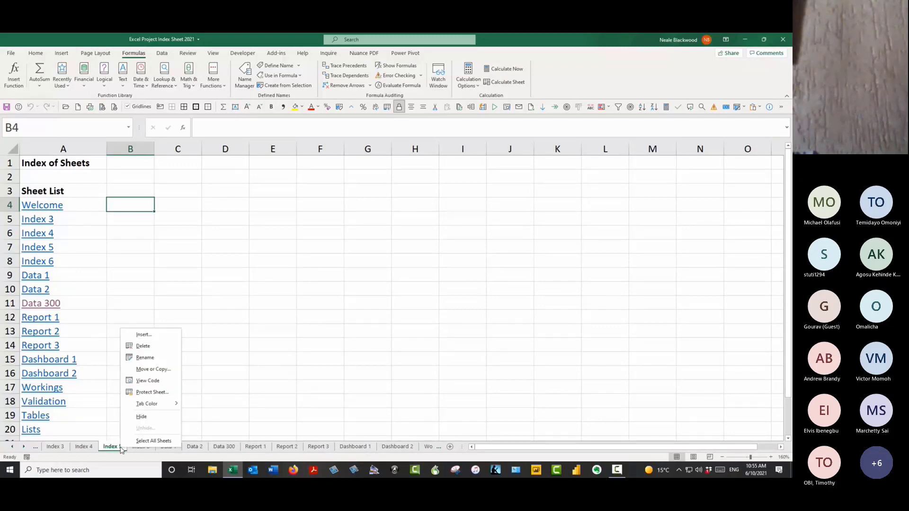
pyautogui.click(148, 381)
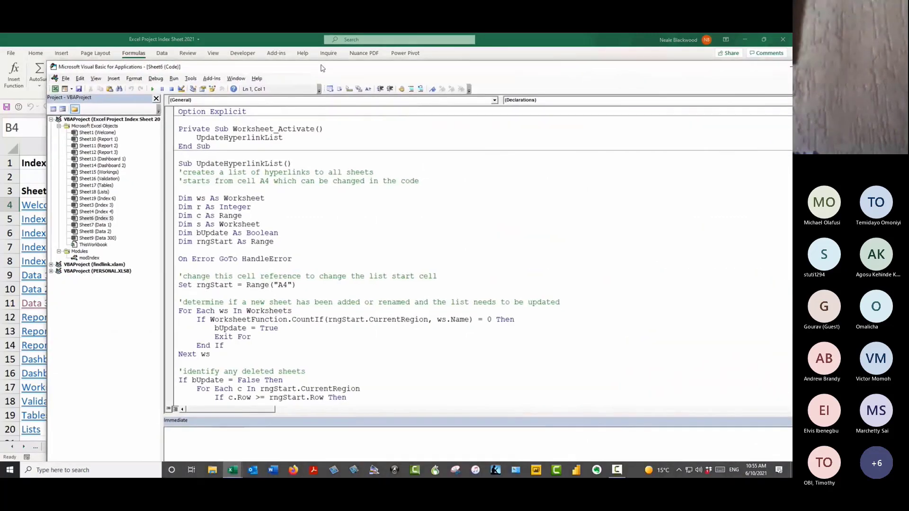
pyautogui.doubleClick(320, 67)
pyautogui.scroll(-3, 305, 170)
pyautogui.scroll(-14, 304, 171)
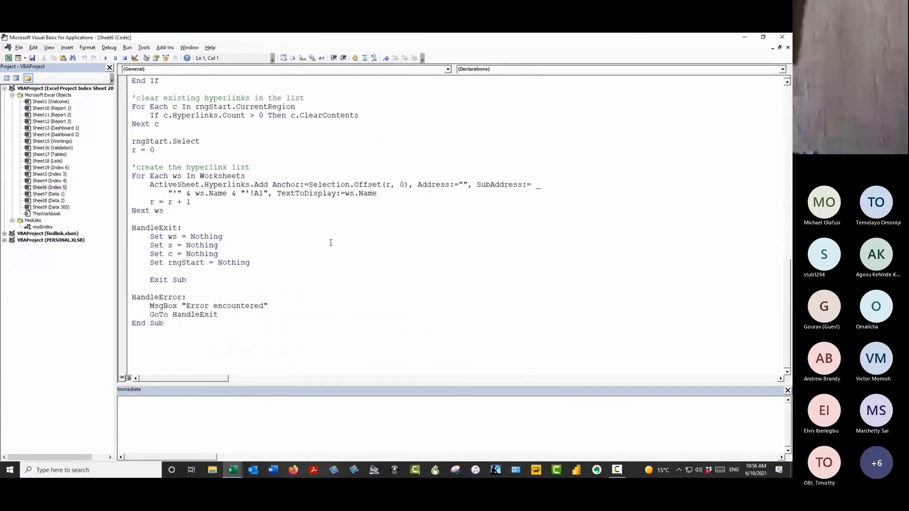
pyautogui.scroll(14, 333, 292)
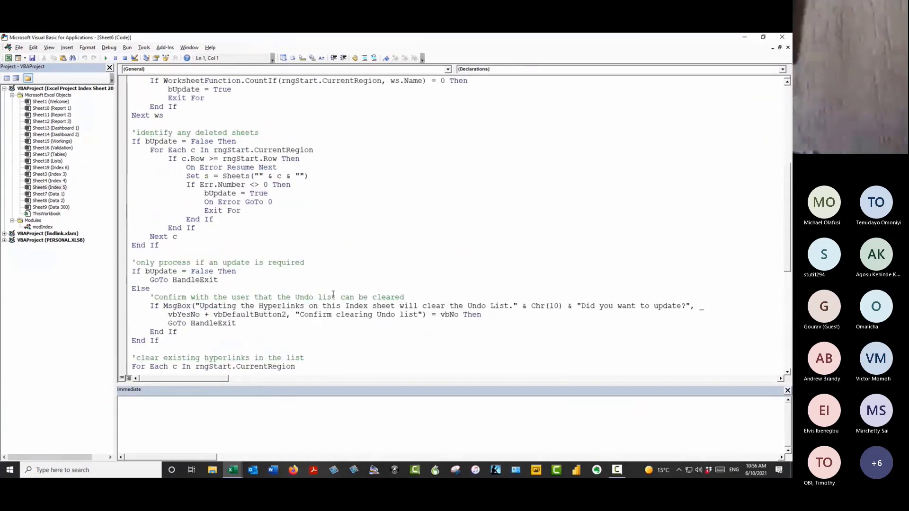
pyautogui.scroll(3, 335, 292)
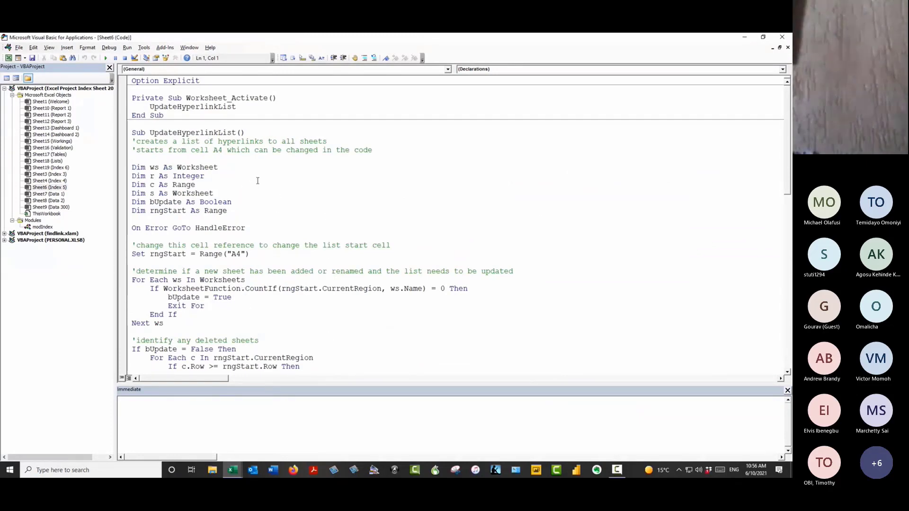
# Step: Examine the Dim declarations, the Option Explicit line and the UpdateHyperlinkList call inside Worksheet_Activate
pyautogui.moveTo(235, 211); pyautogui.dragTo(126, 163)
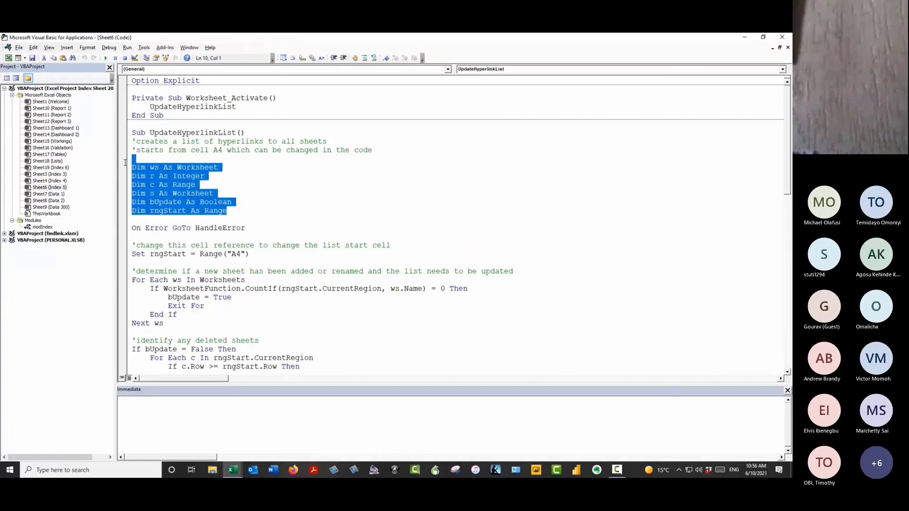
pyautogui.click(283, 196)
pyautogui.moveTo(200, 82); pyautogui.dragTo(131, 81)
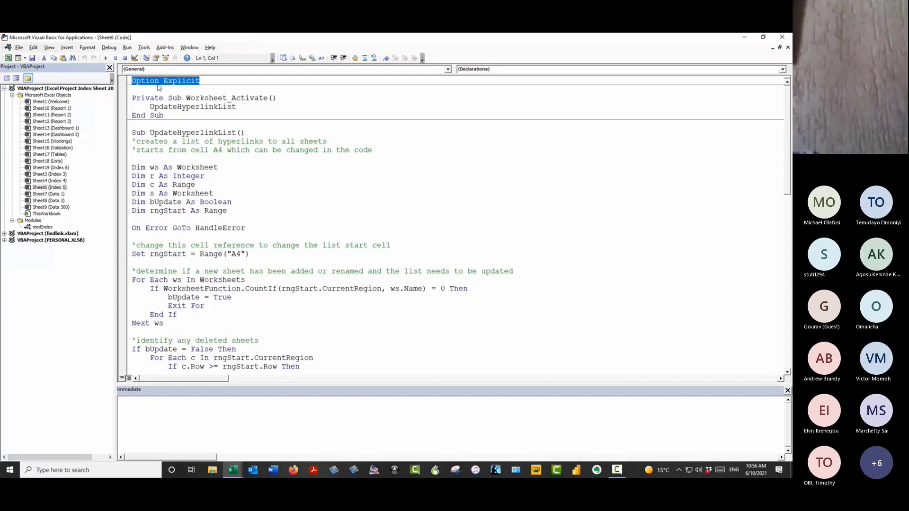
pyautogui.click(242, 184)
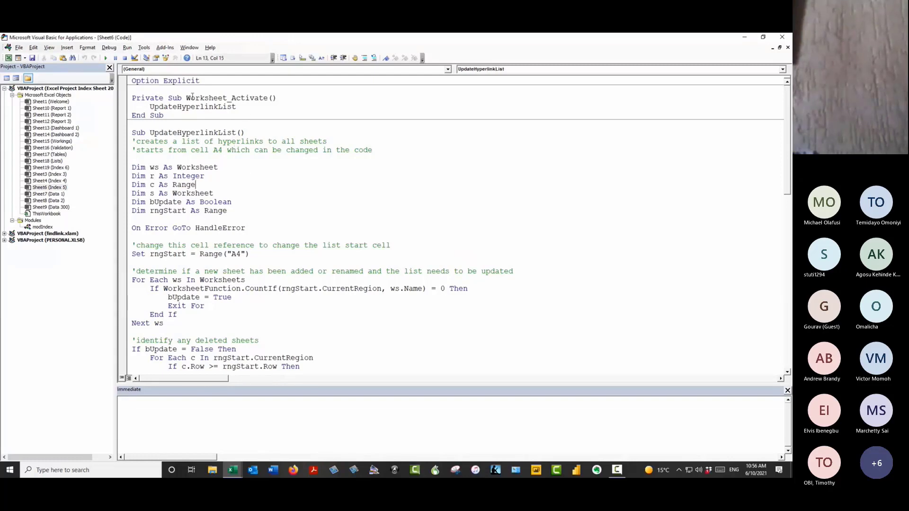
pyautogui.click(239, 106)
pyautogui.moveTo(232, 106); pyautogui.dragTo(149, 106)
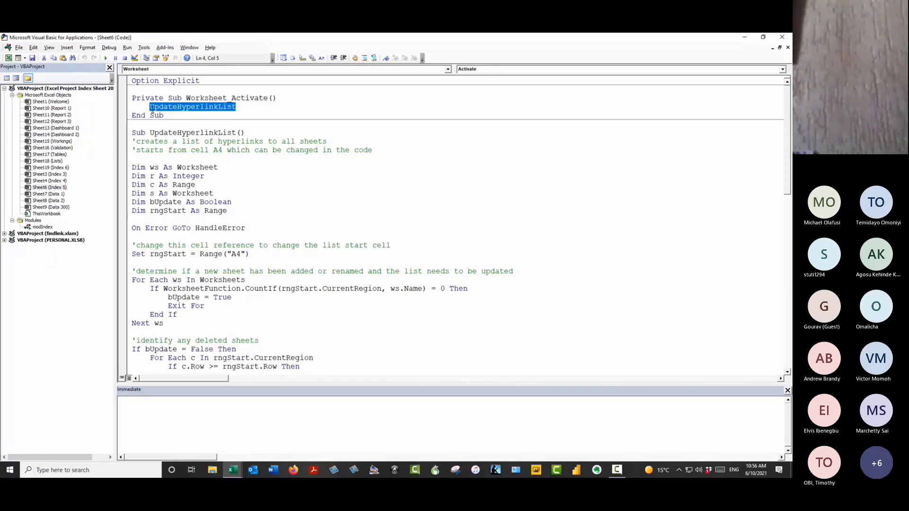
# Step: Switch to Excel to check the hyperlink list on the Index 5 sheet and return to its UpdateHyperlinkList code
pyautogui.click(208, 133)
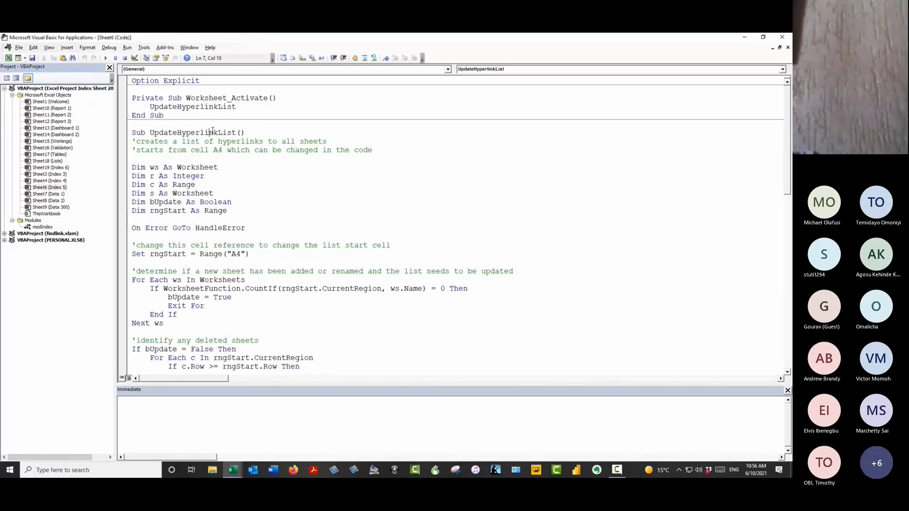
pyautogui.click(230, 169)
pyautogui.moveTo(235, 462)
pyautogui.click(208, 444)
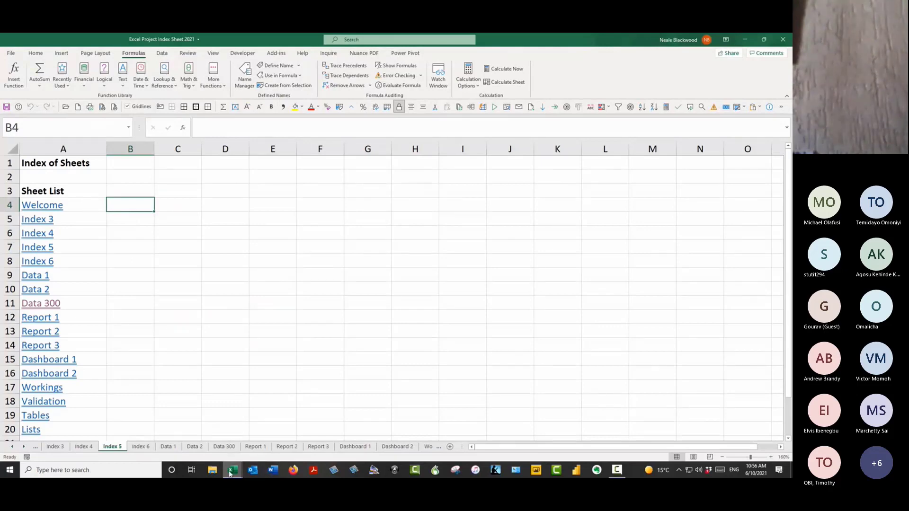
pyautogui.moveTo(233, 469)
pyautogui.click(279, 433)
# Step: Examine the WorksheetFunction.CountIf test and the bUpdate = True line in the loop that detects added or renamed sheets
pyautogui.click(246, 263)
pyautogui.scroll(-1, 247, 264)
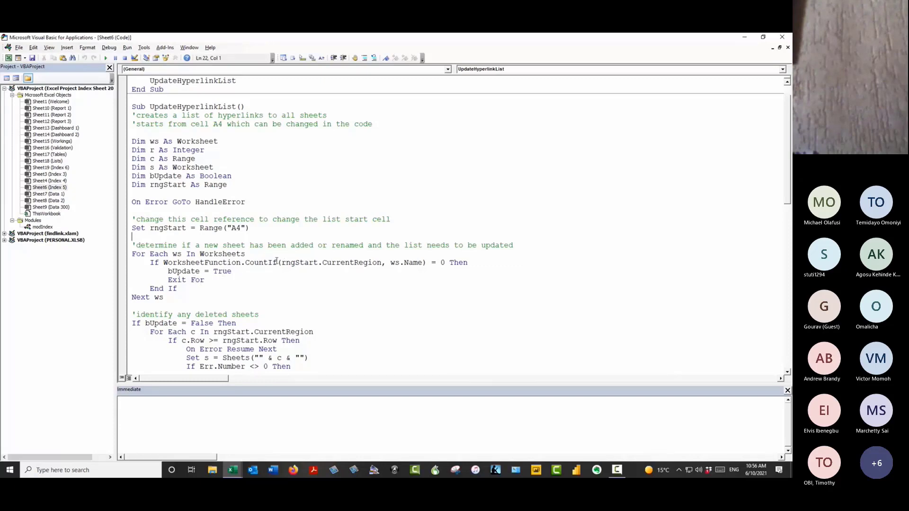
pyautogui.moveTo(277, 263); pyautogui.dragTo(164, 263)
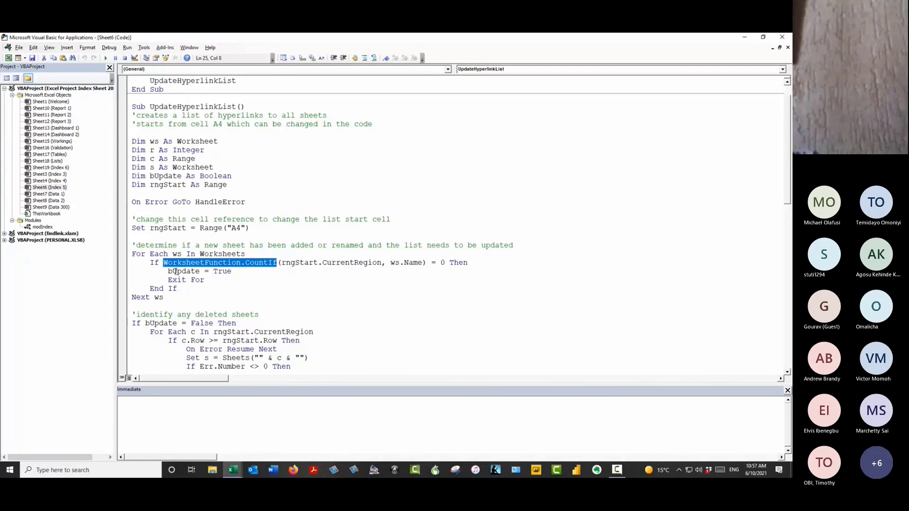
pyautogui.moveTo(168, 272); pyautogui.dragTo(234, 272)
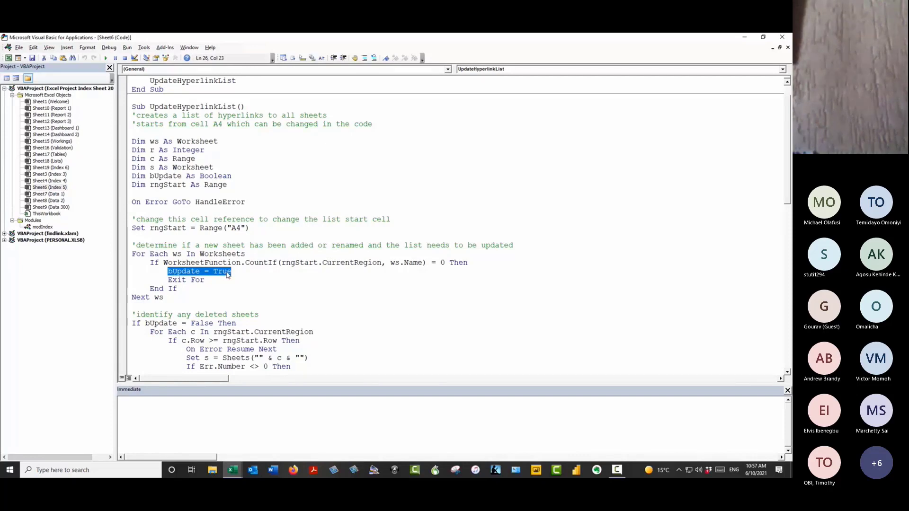
pyautogui.scroll(-1, 228, 275)
# Step: Examine the code block that identifies deleted sheets in UpdateHyperlinkList
pyautogui.click(163, 297)
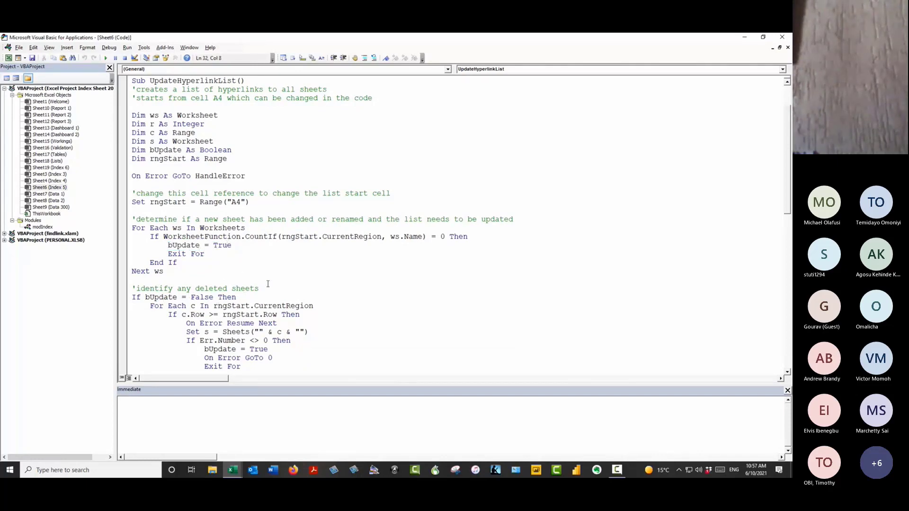
pyautogui.scroll(-2, 268, 283)
pyautogui.scroll(-1, 266, 318)
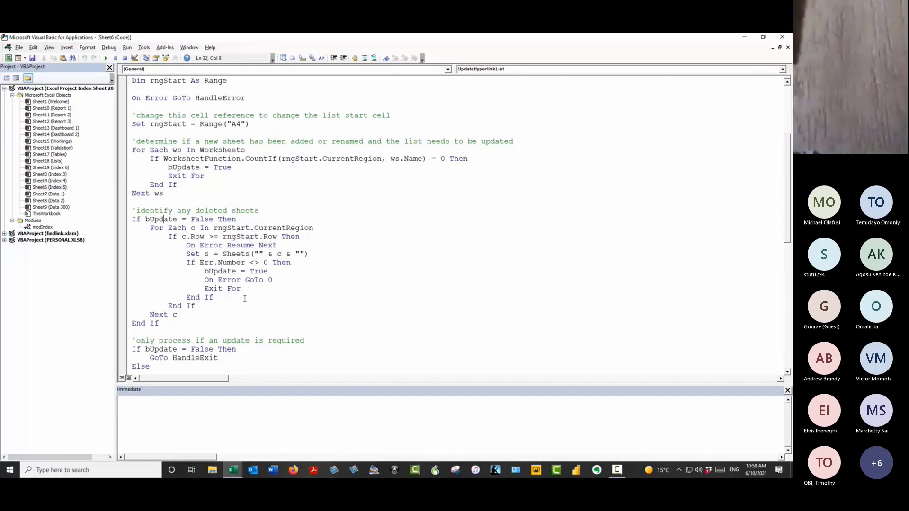
# Step: Review the update confirmation and hyperlink clearing code, and highlight the block that creates the hyperlink list
pyautogui.scroll(-4, 245, 298)
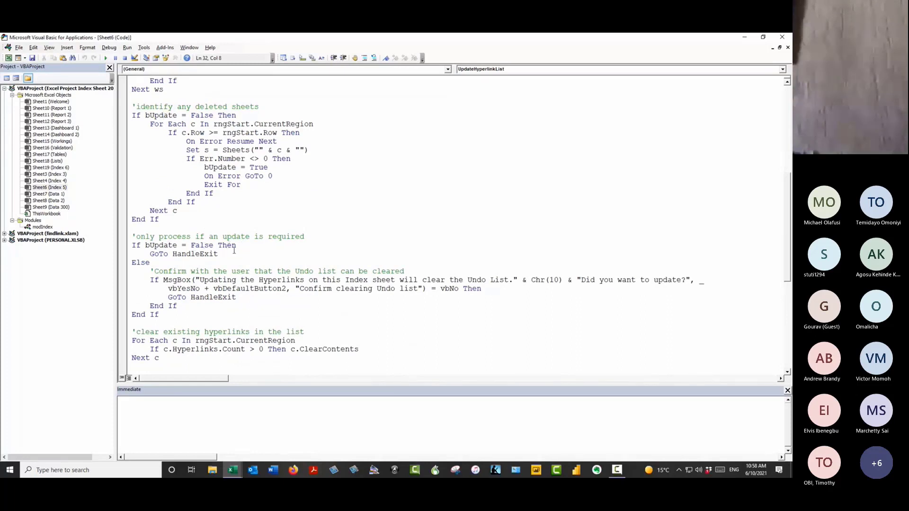
pyautogui.scroll(-2, 222, 246)
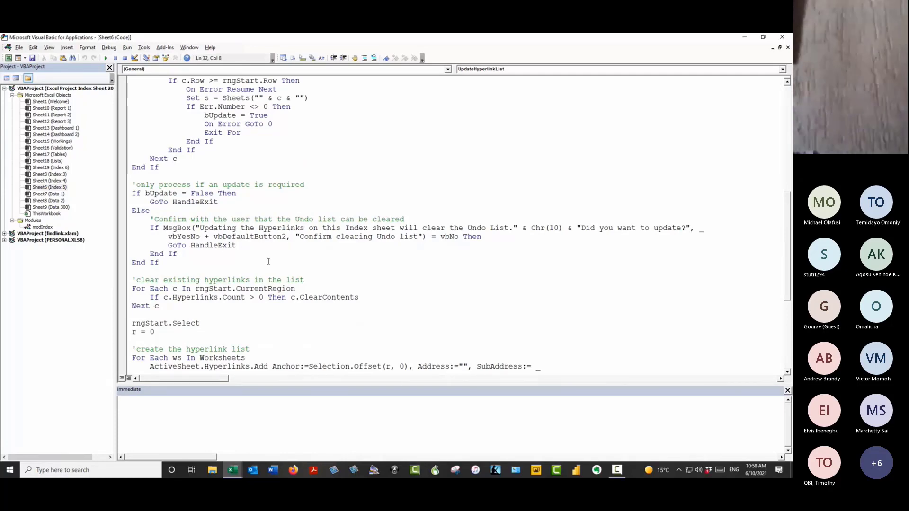
pyautogui.scroll(-2, 268, 262)
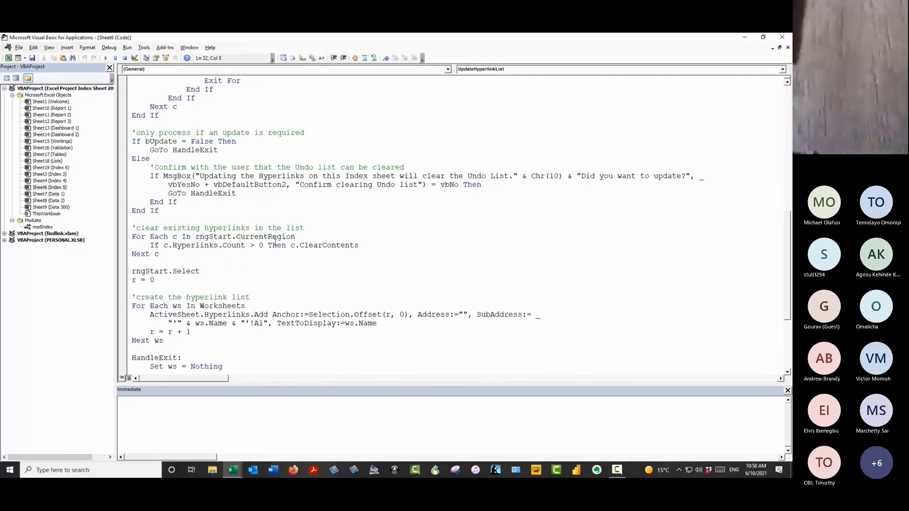
pyautogui.scroll(-1, 275, 271)
pyautogui.scroll(-1, 274, 271)
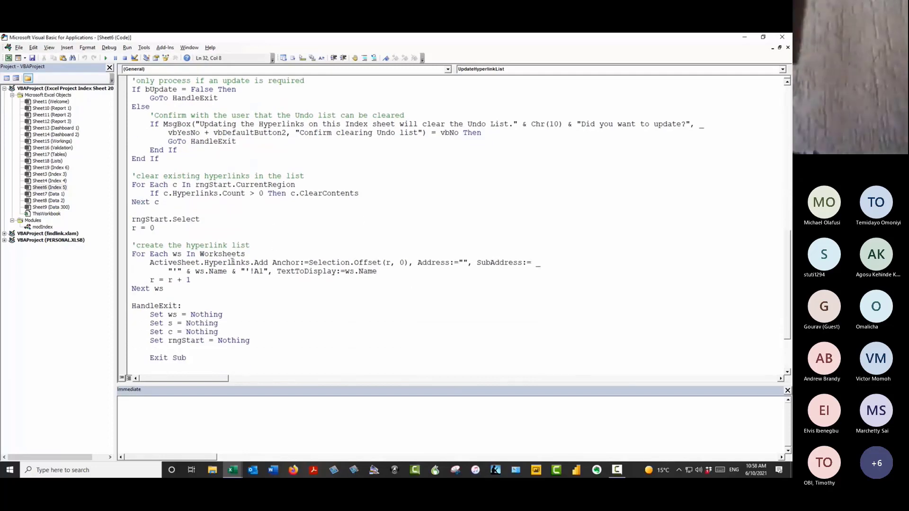
pyautogui.moveTo(166, 290); pyautogui.dragTo(123, 247)
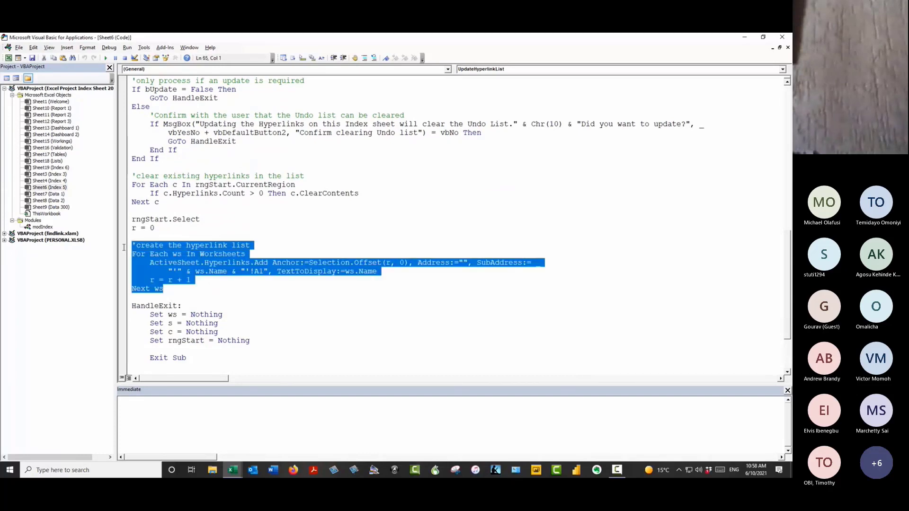
pyautogui.click(288, 241)
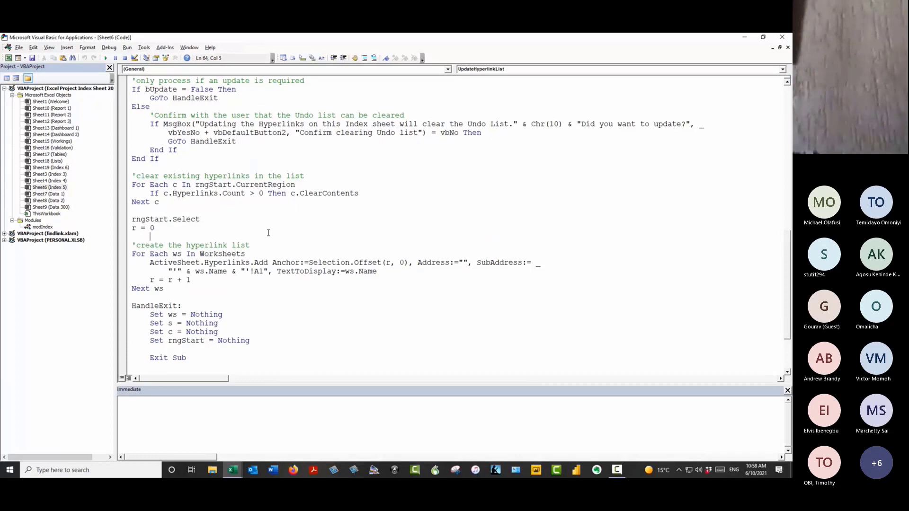
# Step: Highlight the On Error Resume Next and On Error GoTo 0 lines in the deleted-sheets block
pyautogui.scroll(4, 285, 209)
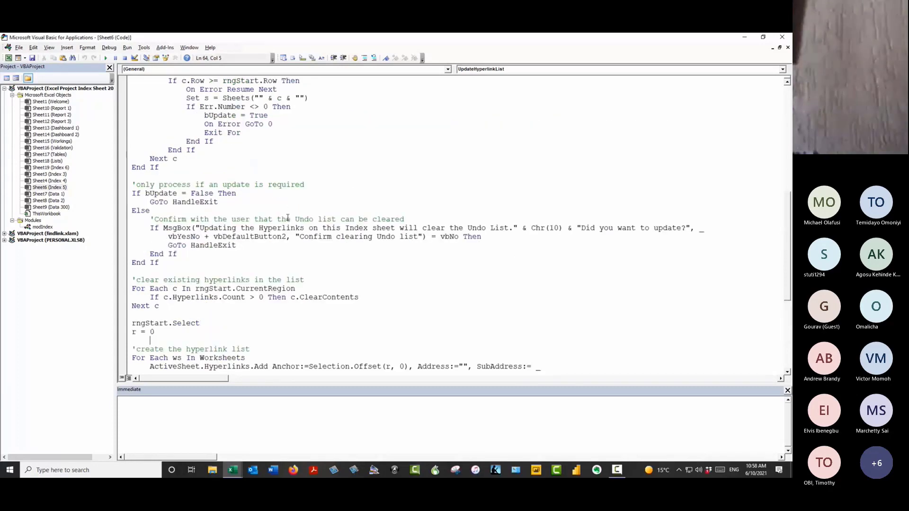
pyautogui.scroll(10, 278, 206)
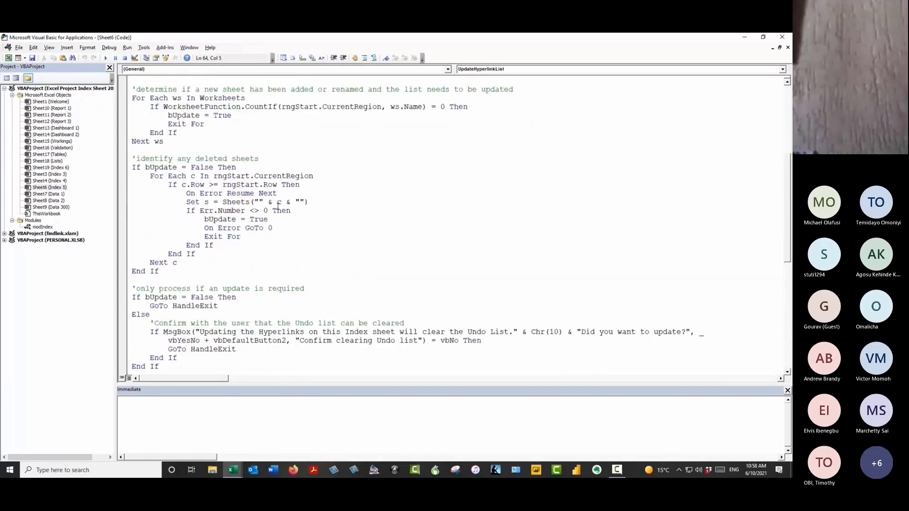
pyautogui.scroll(2, 242, 194)
pyautogui.scroll(-8, 242, 194)
pyautogui.click(315, 202)
pyautogui.moveTo(279, 193); pyautogui.dragTo(187, 194)
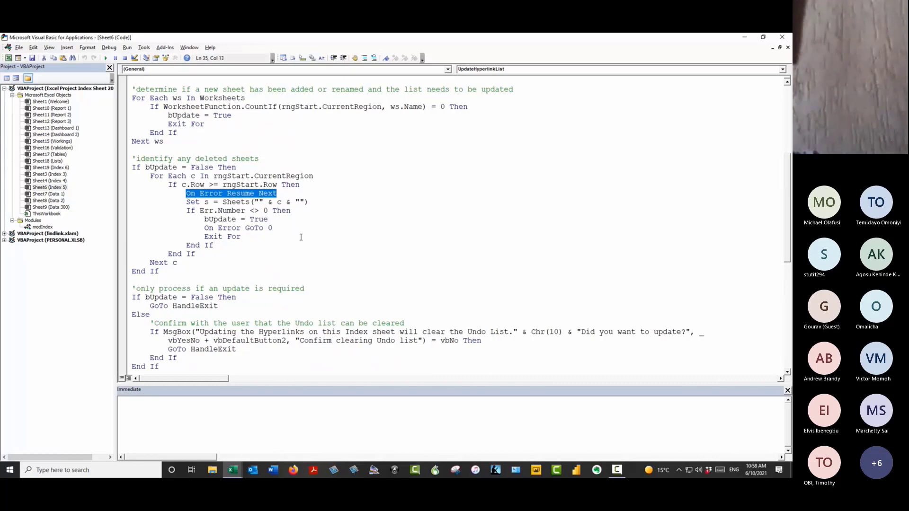
pyautogui.moveTo(279, 228); pyautogui.dragTo(204, 228)
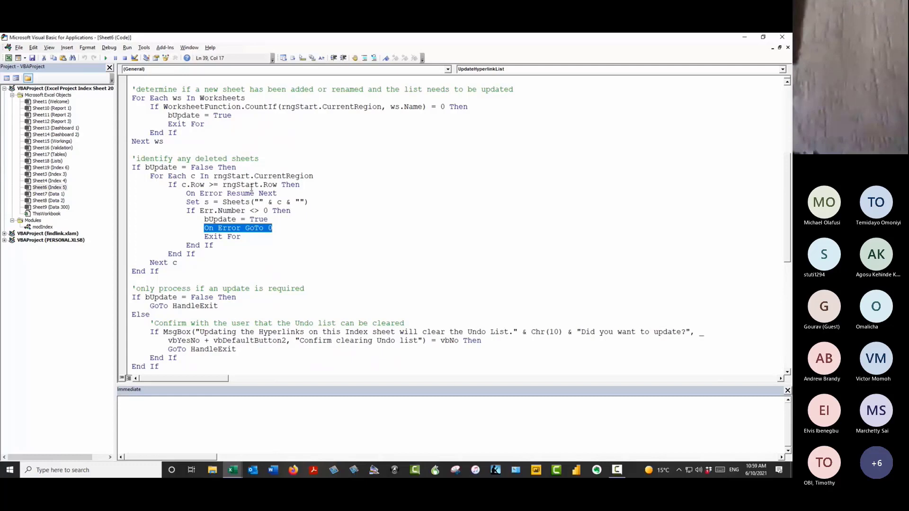
# Step: Examine the rngStart.Select line and the row counter r, from r = 0 to its increment in the hyperlink loop
pyautogui.scroll(-8, 293, 233)
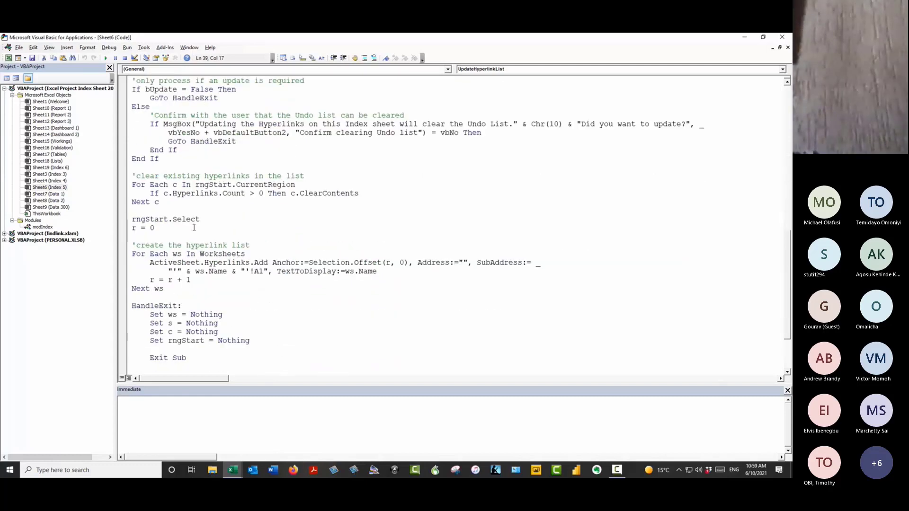
pyautogui.click(194, 235)
pyautogui.scroll(-1, 276, 302)
pyautogui.scroll(-1, 276, 302)
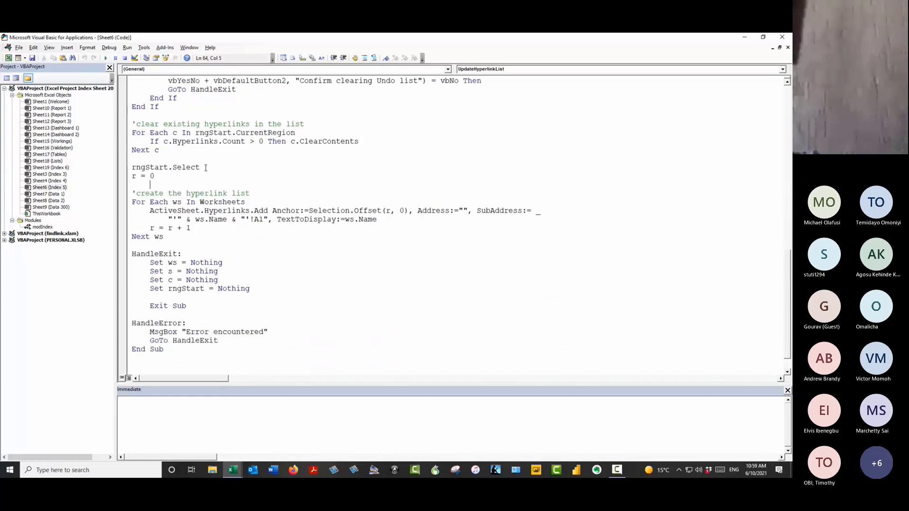
pyautogui.moveTo(199, 168); pyautogui.dragTo(132, 168)
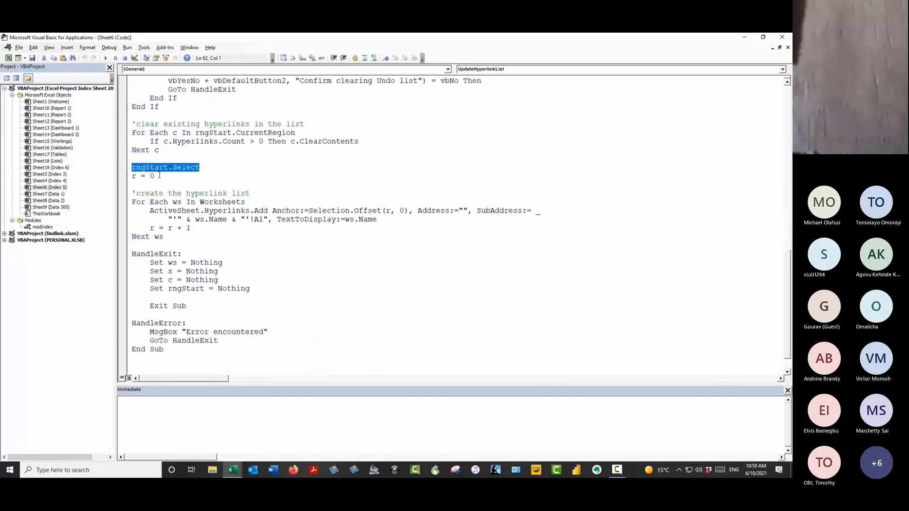
pyautogui.click(159, 176)
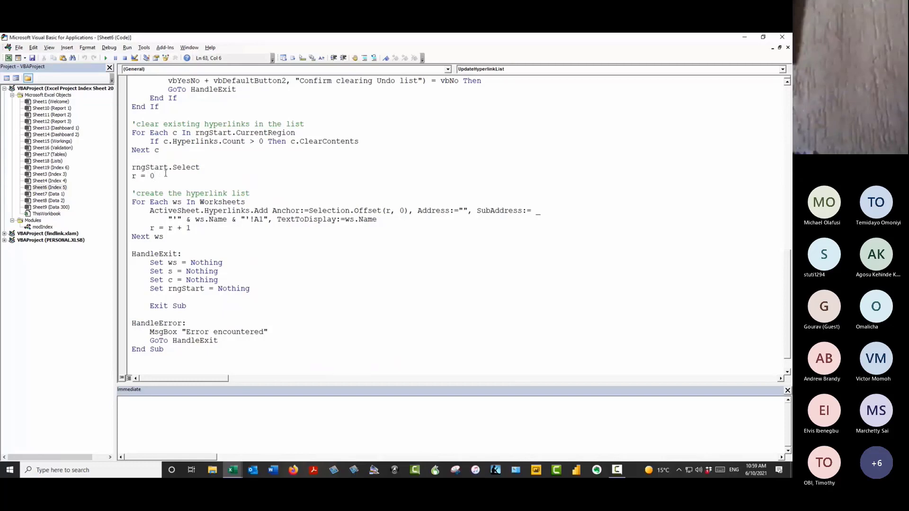
pyautogui.moveTo(194, 228); pyautogui.dragTo(149, 228)
pyautogui.click(191, 229)
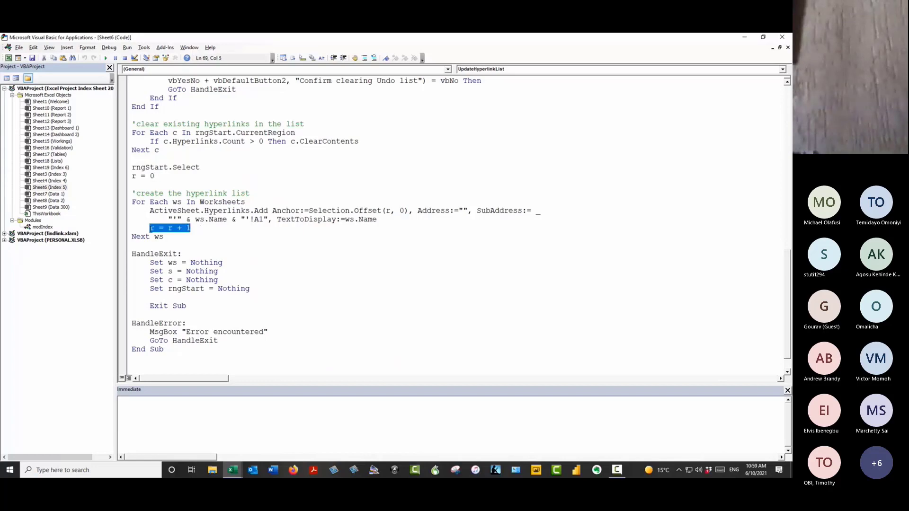
pyautogui.click(196, 228)
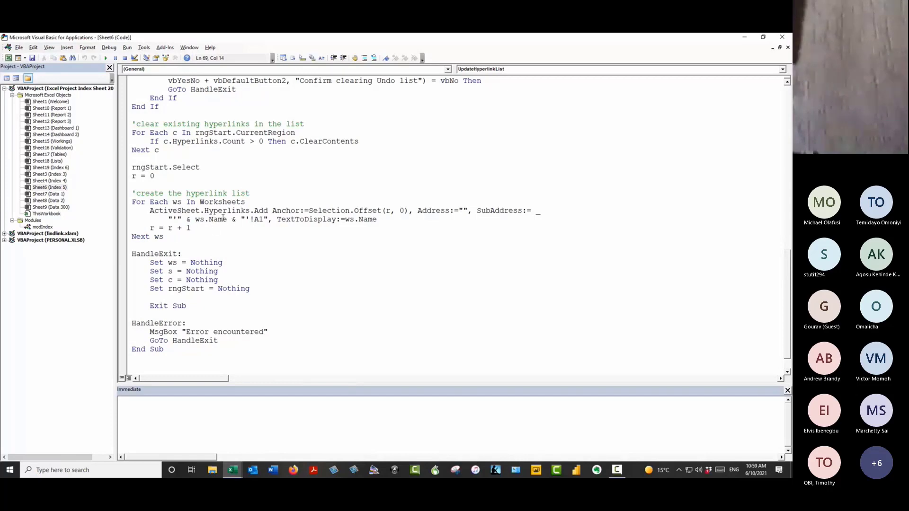
# Step: Highlight the Set ... = Nothing lines under HandleExit and review the rest of the procedure back to its beginning
pyautogui.moveTo(255, 289); pyautogui.dragTo(119, 263)
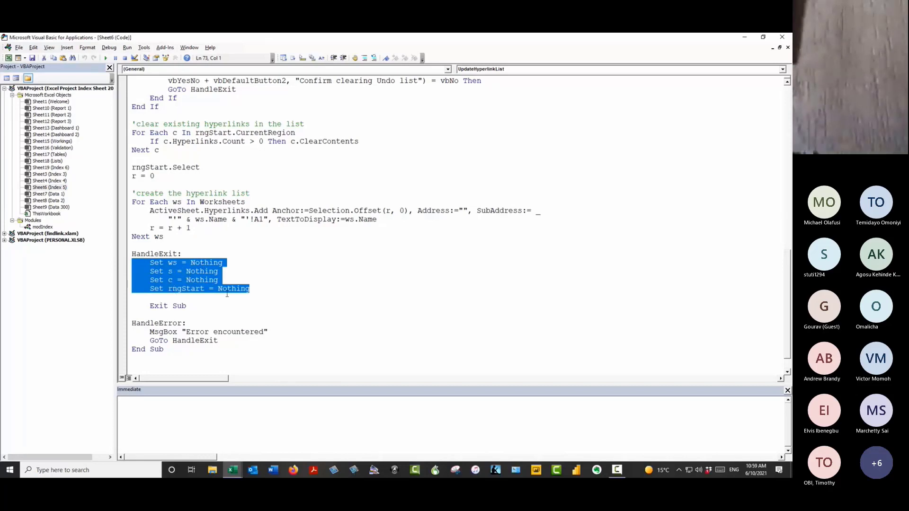
pyautogui.click(257, 289)
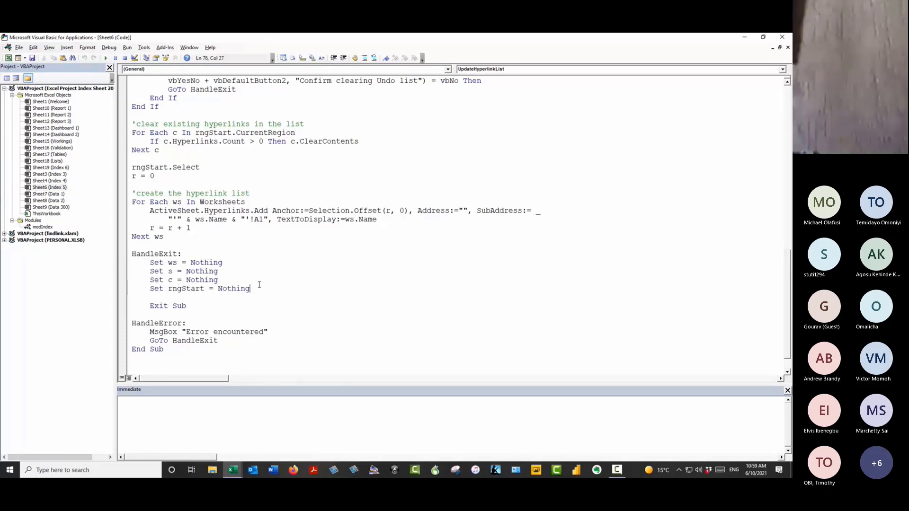
pyautogui.scroll(-1, 259, 286)
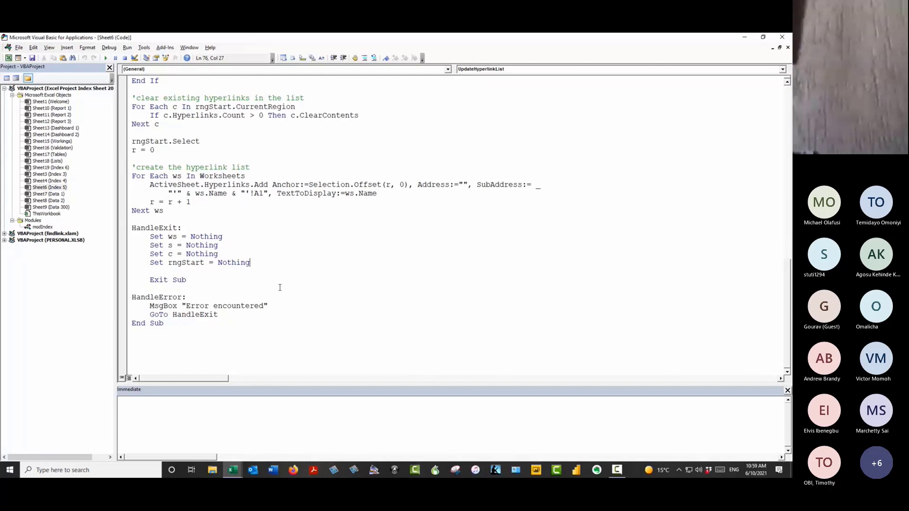
pyautogui.scroll(3, 280, 287)
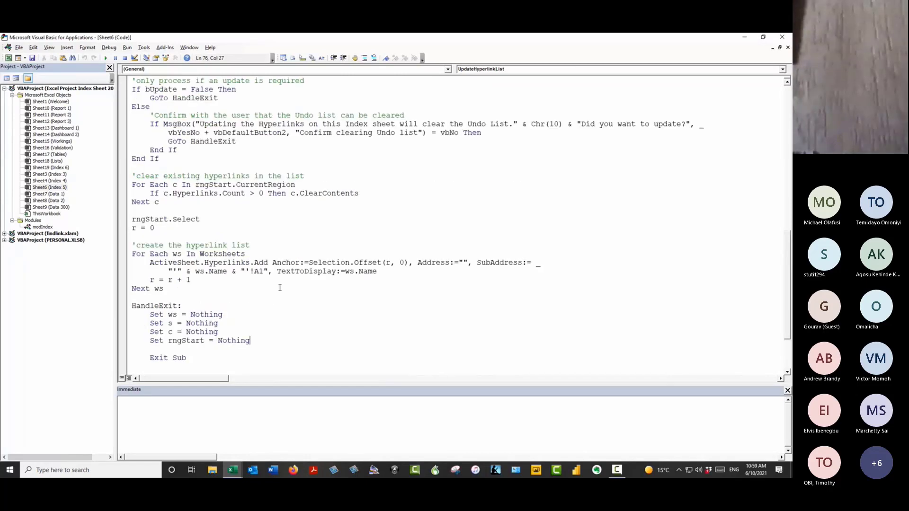
pyautogui.scroll(15, 299, 196)
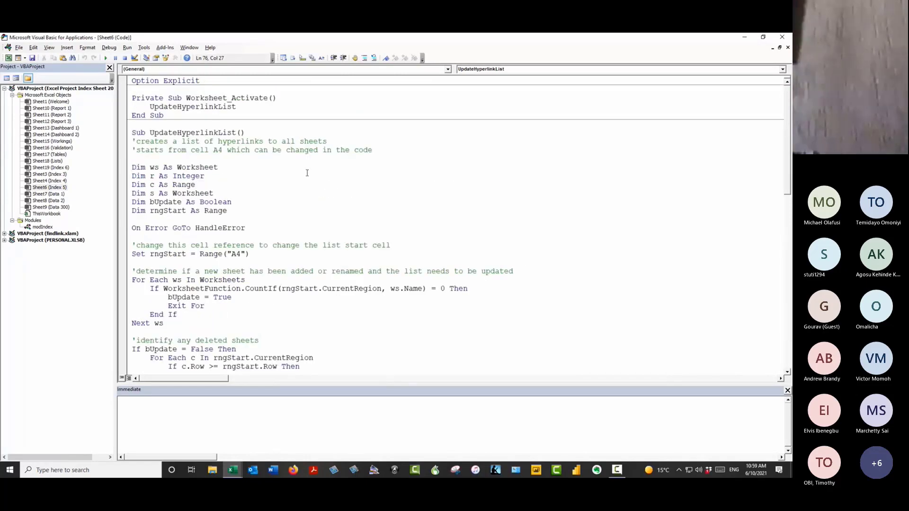
pyautogui.scroll(-4, 301, 192)
pyautogui.scroll(4, 302, 191)
# Step: Open the Sheet6 (Index 5) code and the modIndex module, and review the CreateHyperlinkList and FlexibleHyperlinkList macros
pyautogui.doubleClick(65, 188)
pyautogui.doubleClick(38, 227)
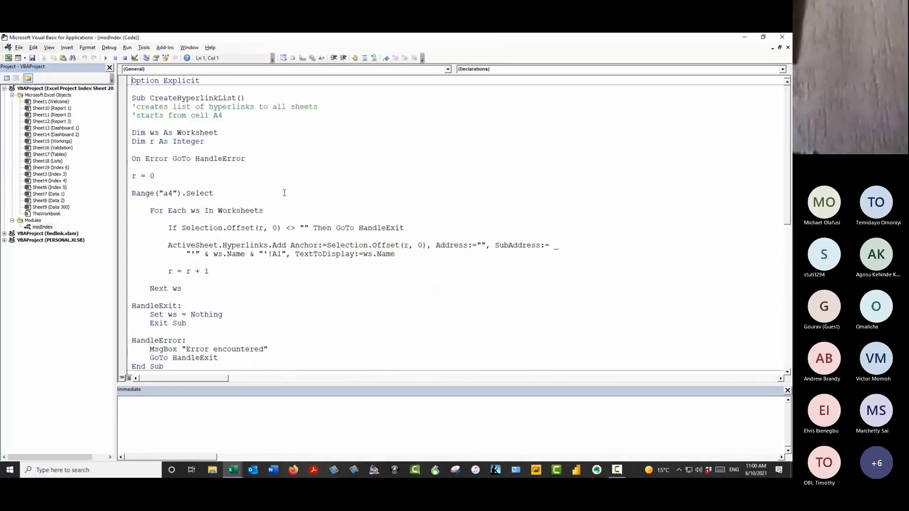
pyautogui.scroll(-12, 285, 194)
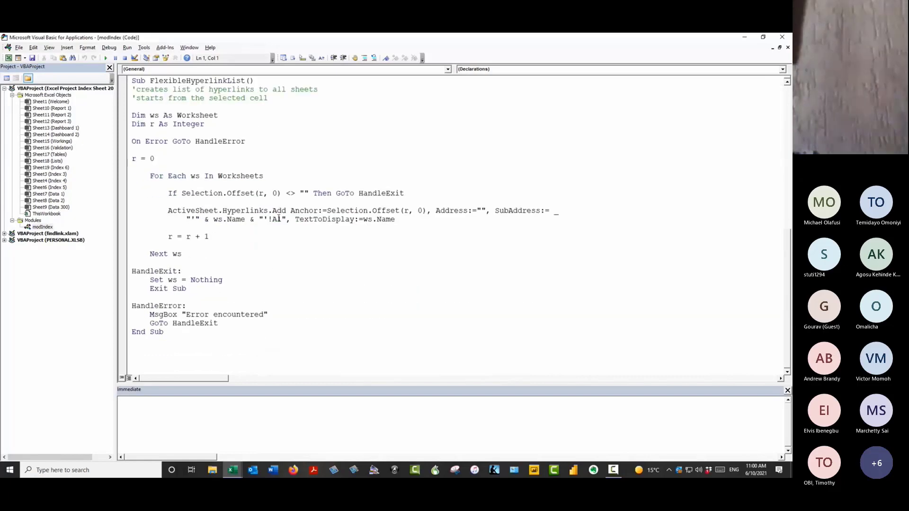
pyautogui.scroll(12, 279, 218)
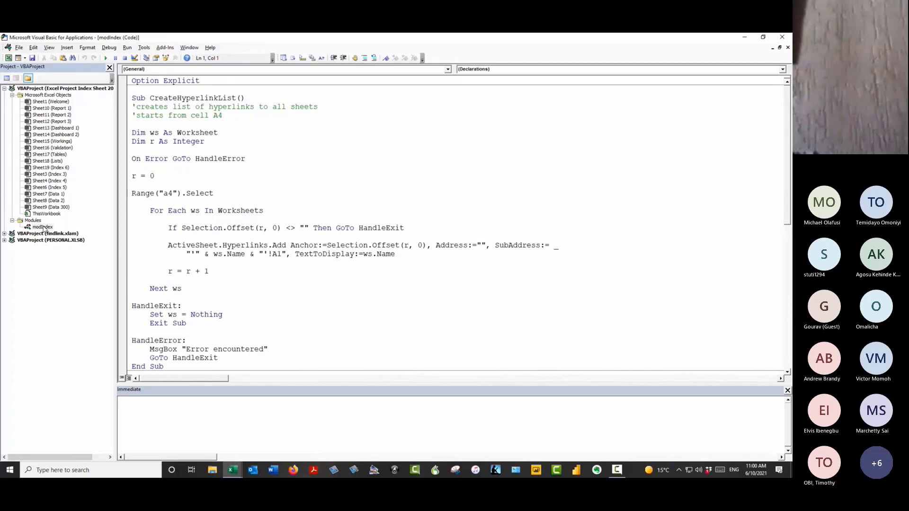
# Step: Close the Project Explorer and display it again in the code editor
pyautogui.click(43, 227)
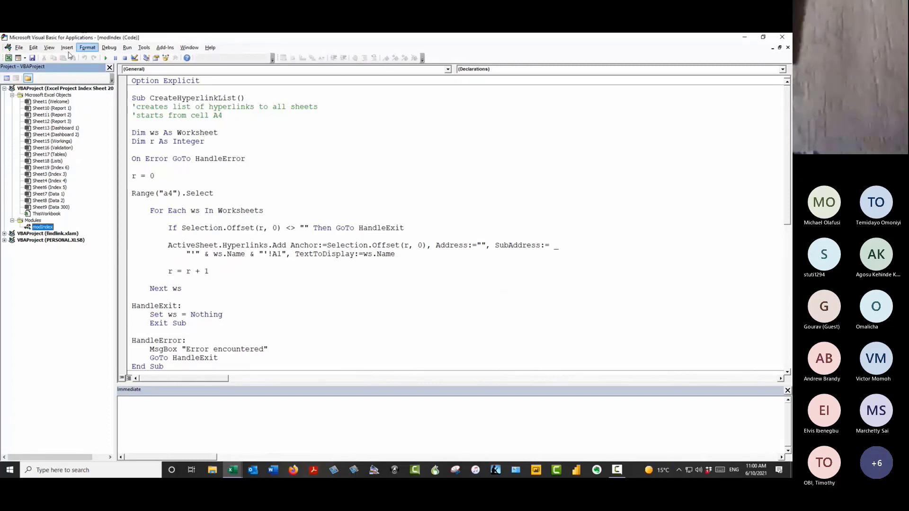
pyautogui.click(49, 48)
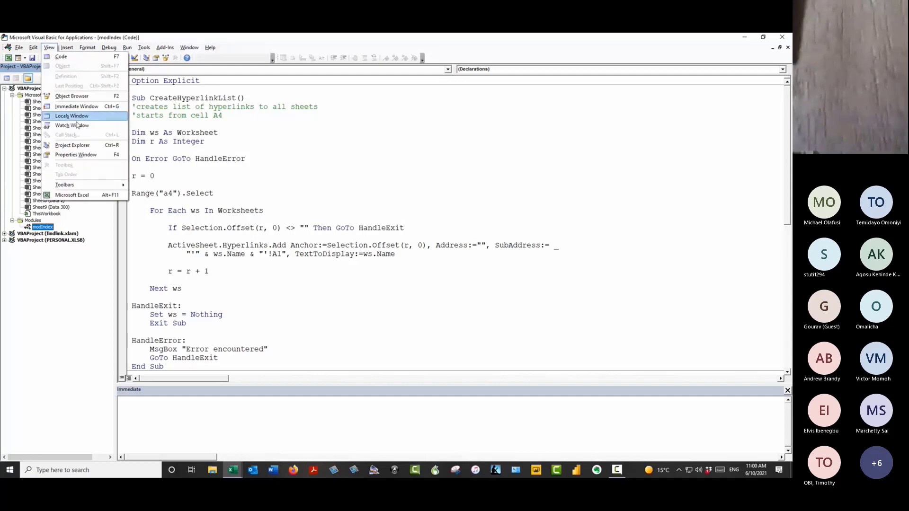
pyautogui.click(88, 146)
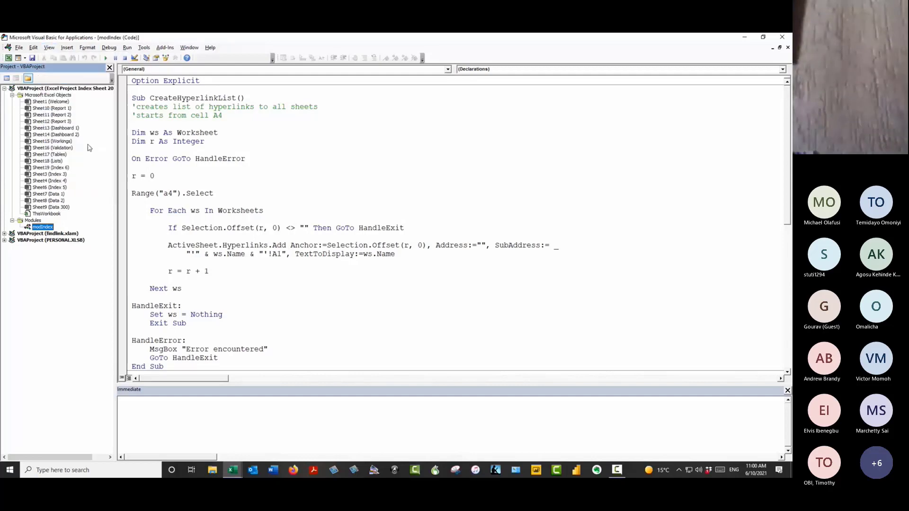
pyautogui.click(49, 48)
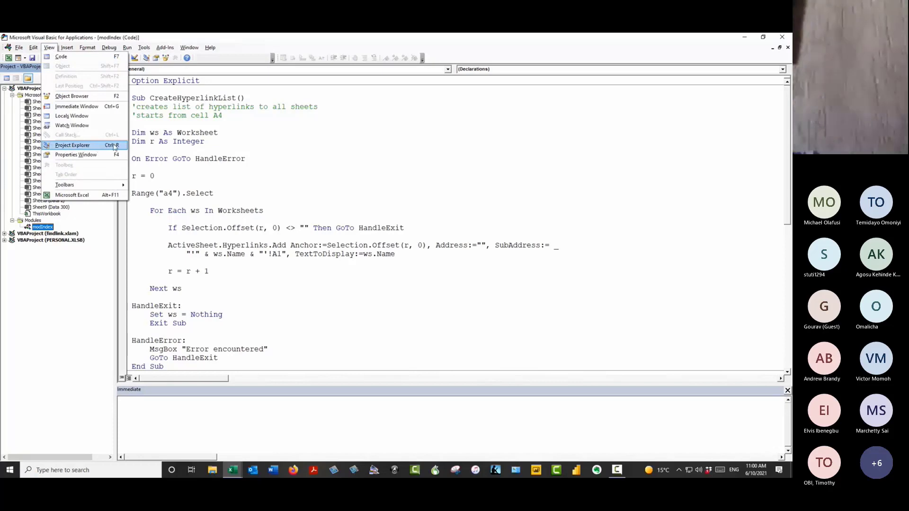
pyautogui.click(113, 148)
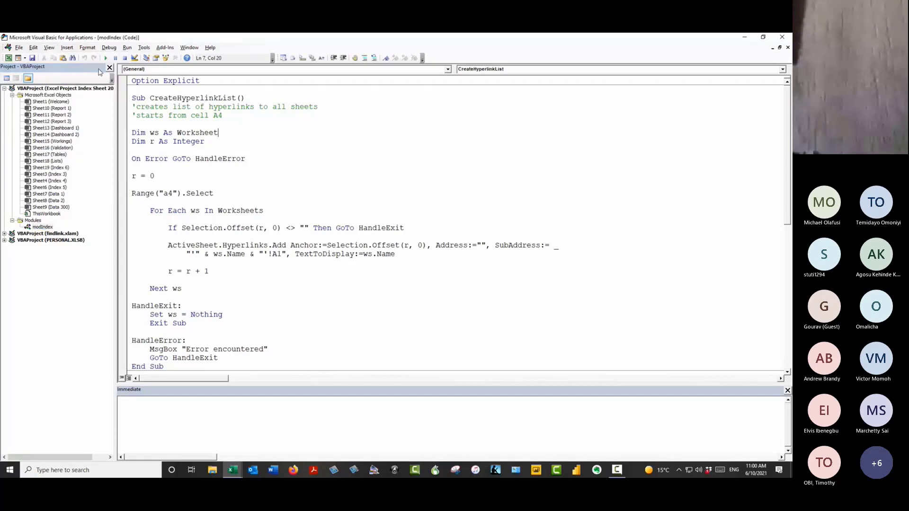
pyautogui.click(112, 67)
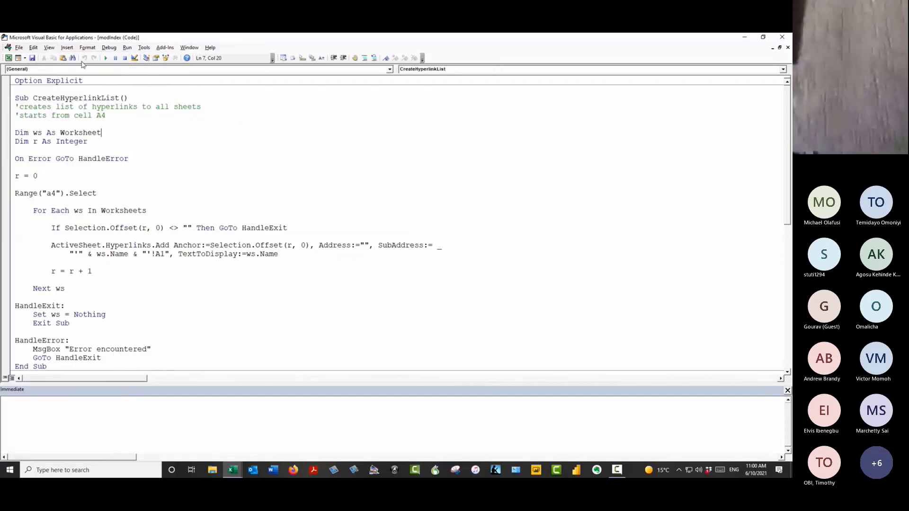
pyautogui.click(49, 47)
pyautogui.click(88, 145)
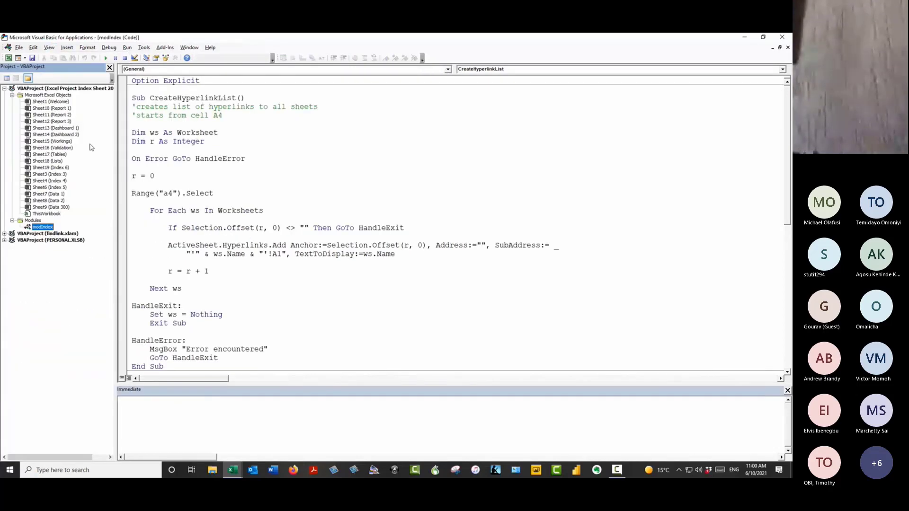
# Step: Review the CreateHyperlinkList and FlexibleHyperlinkList macros in the modIndex module
pyautogui.click(262, 165)
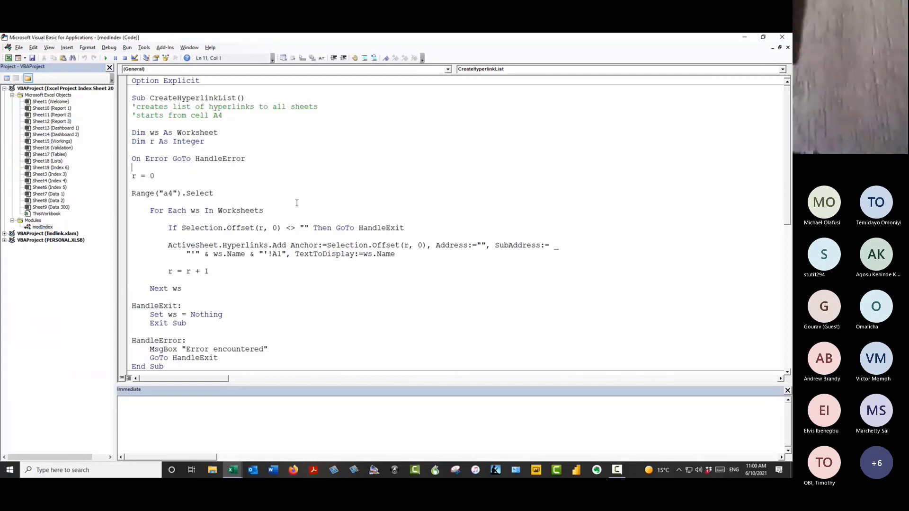
pyautogui.scroll(-6, 297, 203)
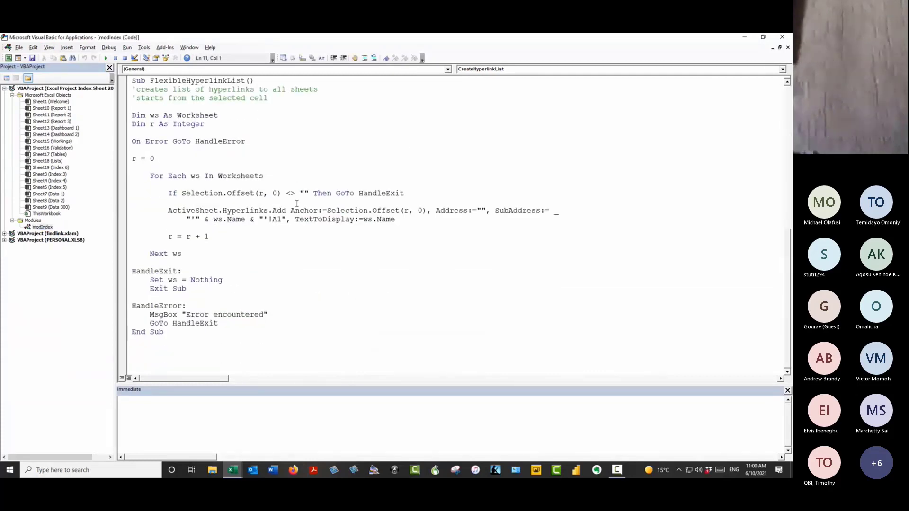
pyautogui.scroll(6, 297, 203)
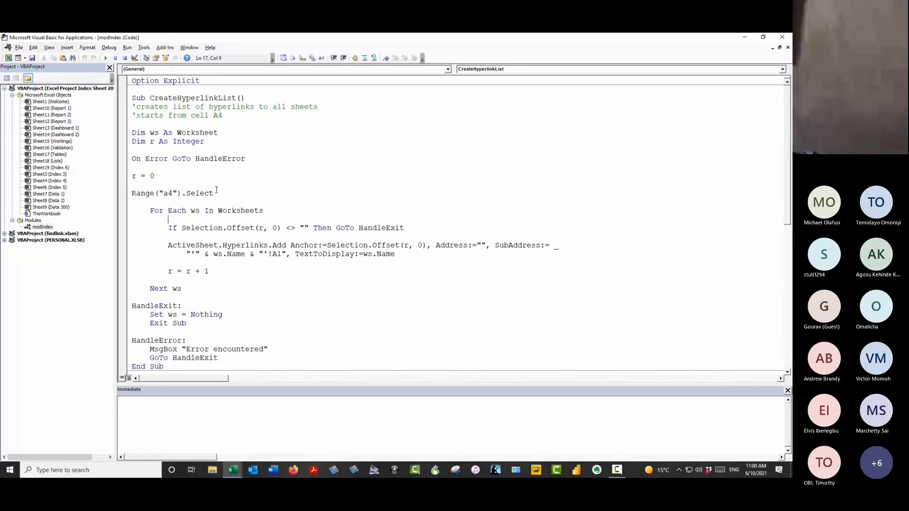
pyautogui.scroll(-4, 288, 270)
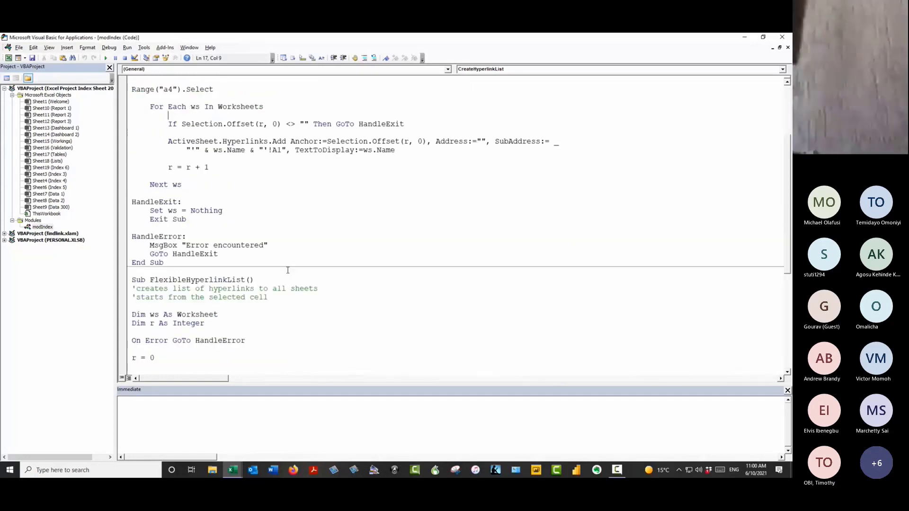
pyautogui.scroll(-6, 287, 270)
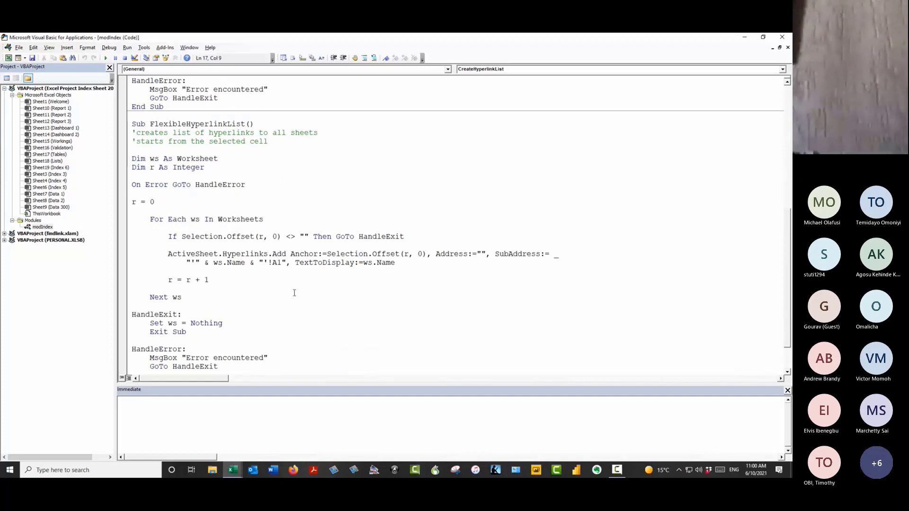
pyautogui.scroll(9, 311, 305)
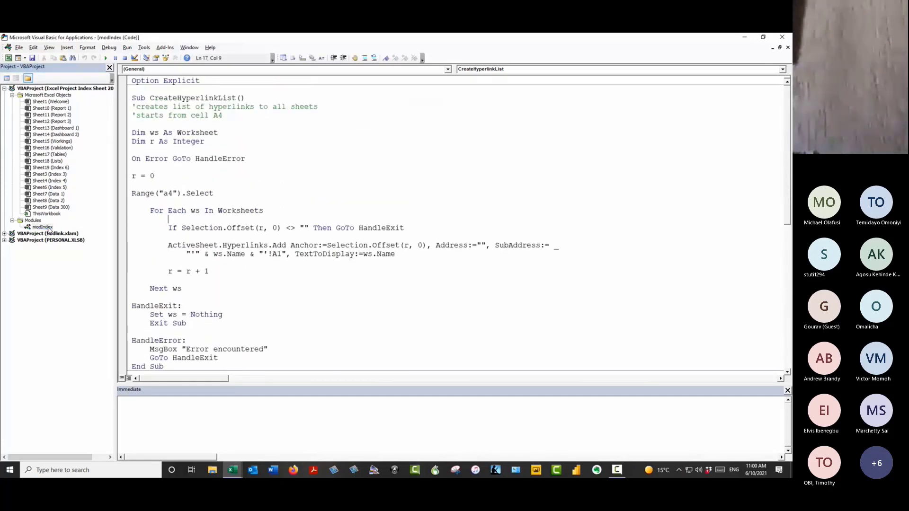
# Step: Open the Sheet6 (Index 5) code and look through its UpdateHyperlinkList procedure
pyautogui.doubleClick(62, 188)
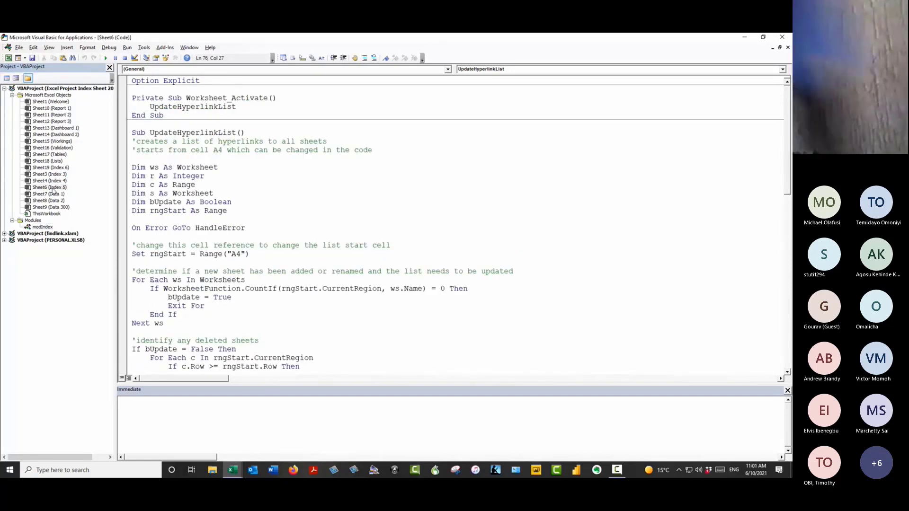
pyautogui.click(56, 189)
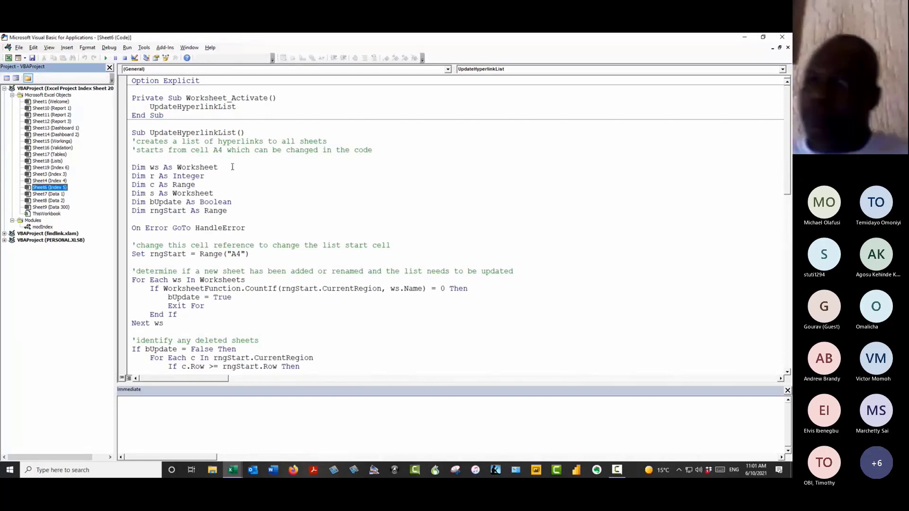
pyautogui.scroll(-10, 290, 228)
pyautogui.scroll(14, 290, 228)
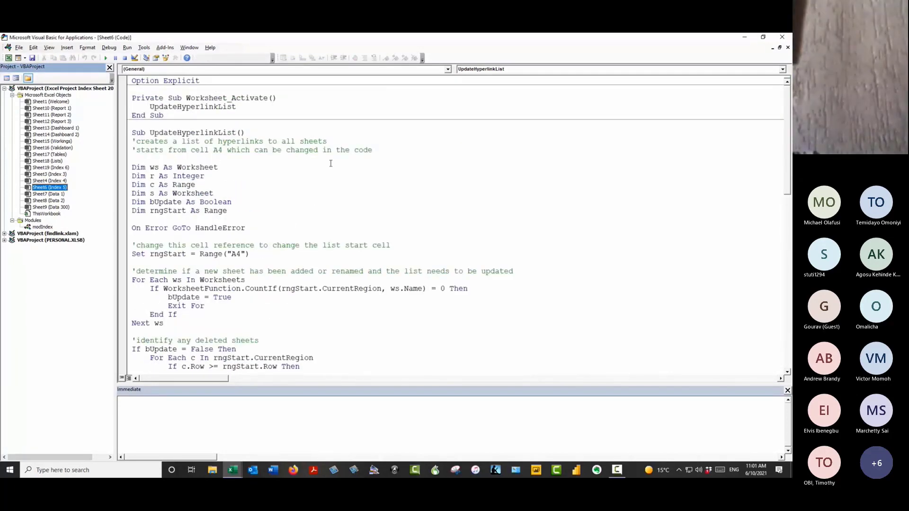
# Step: Return from the VBA editor to the workbook's Index 6 sheet and select the Hyperlink Sorted List heading in C3
pyautogui.click(784, 39)
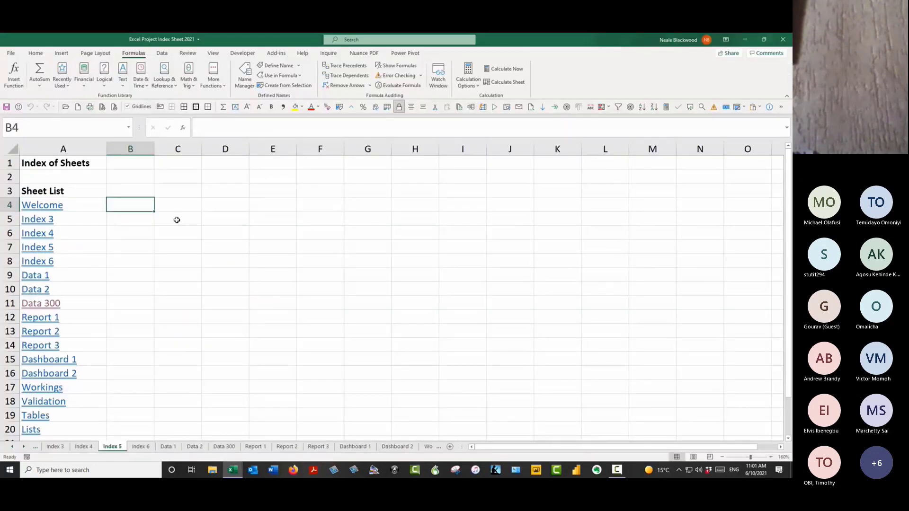
pyautogui.click(140, 447)
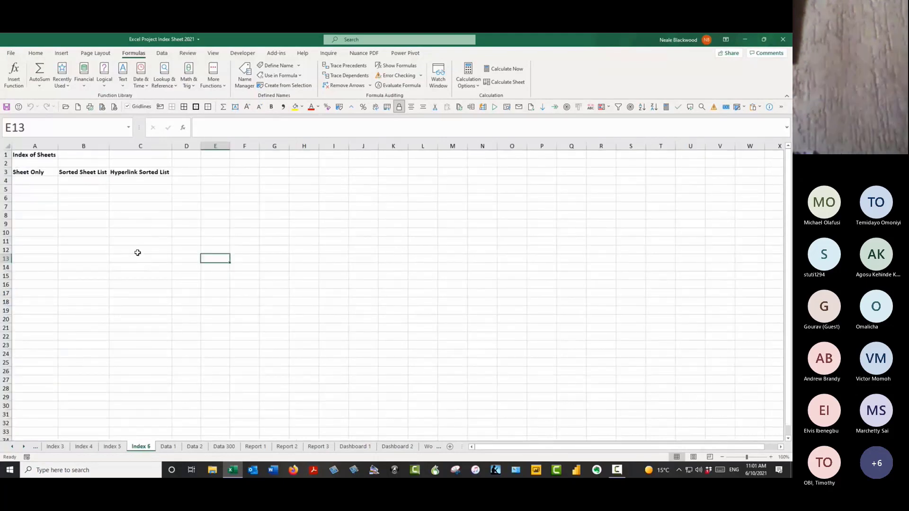
pyautogui.click(141, 173)
pyautogui.scroll(5, 216, 286)
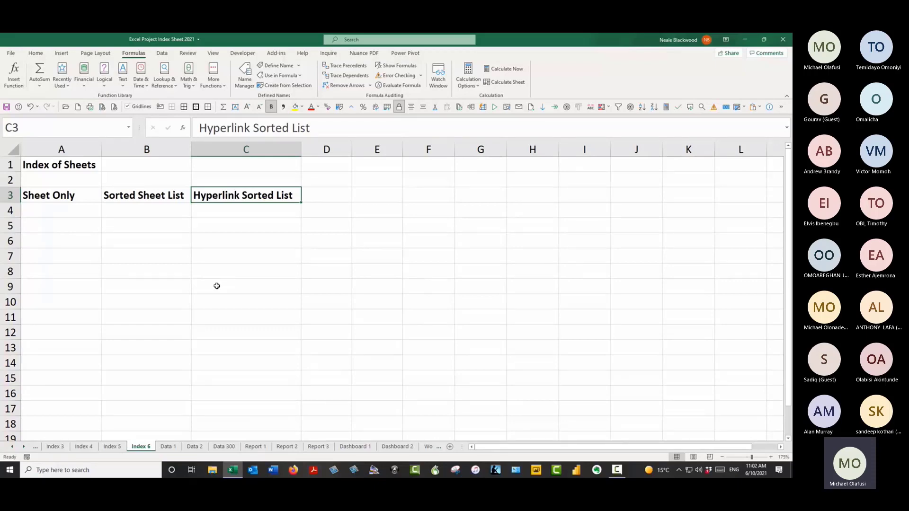
# Step: Define a workbook-scoped name SheetListing that refers to =TRANSPOSE(GET.WORKBOOK(1+0*NOW()))
pyautogui.click(244, 76)
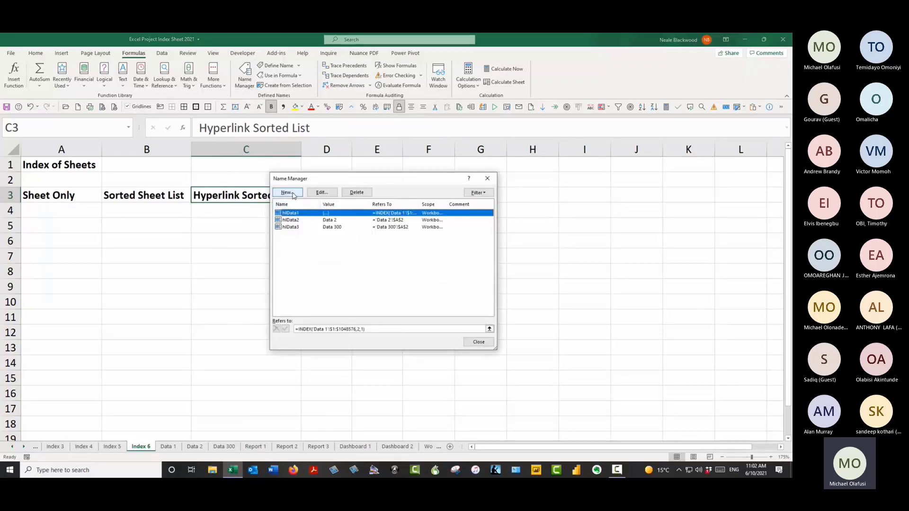
pyautogui.click(287, 193)
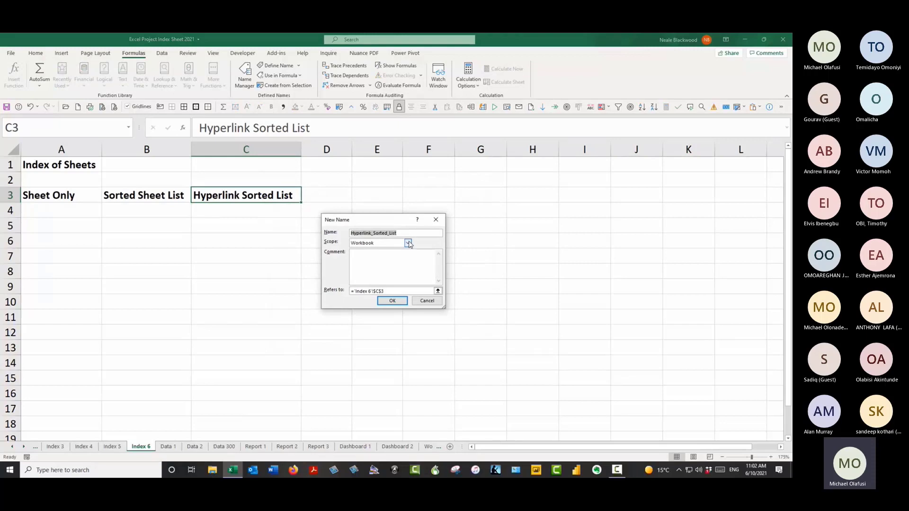
pyautogui.write('SheetListing')
pyautogui.moveTo(386, 292); pyautogui.dragTo(340, 289)
pyautogui.write('=')
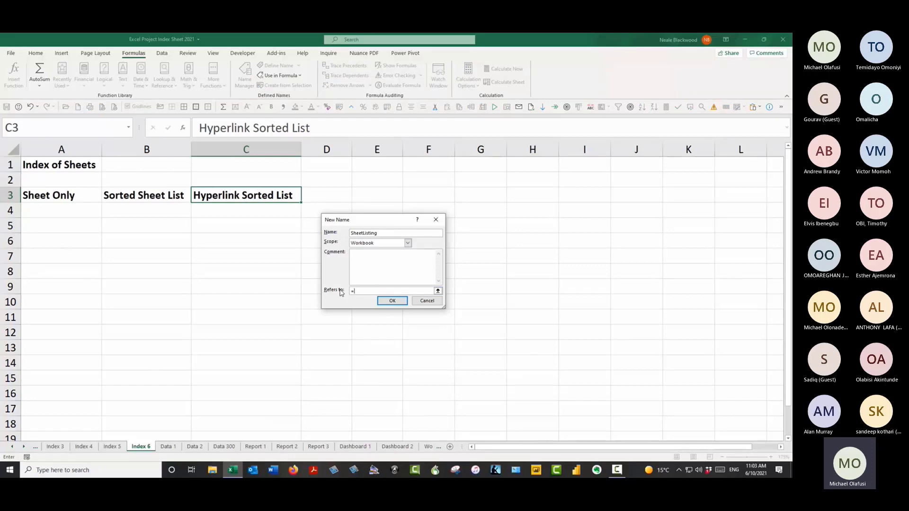
pyautogui.write('transpose')
pyautogui.moveTo(444, 308)
pyautogui.mouseDown()
pyautogui.moveTo(464, 310)
pyautogui.moveTo(456, 318)
pyautogui.mouseUp()
pyautogui.write('(get.workbook')
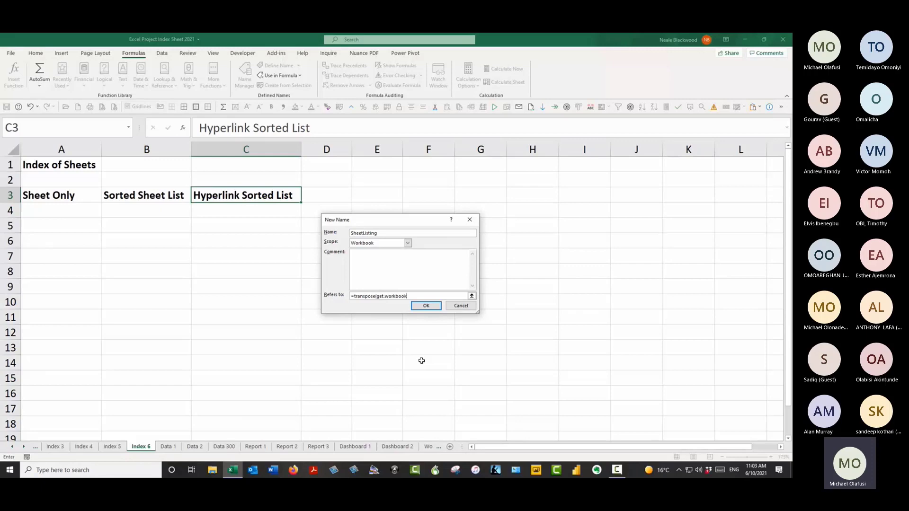
pyautogui.write('(1')
pyautogui.write('+0*now()')
pyautogui.press('Return')
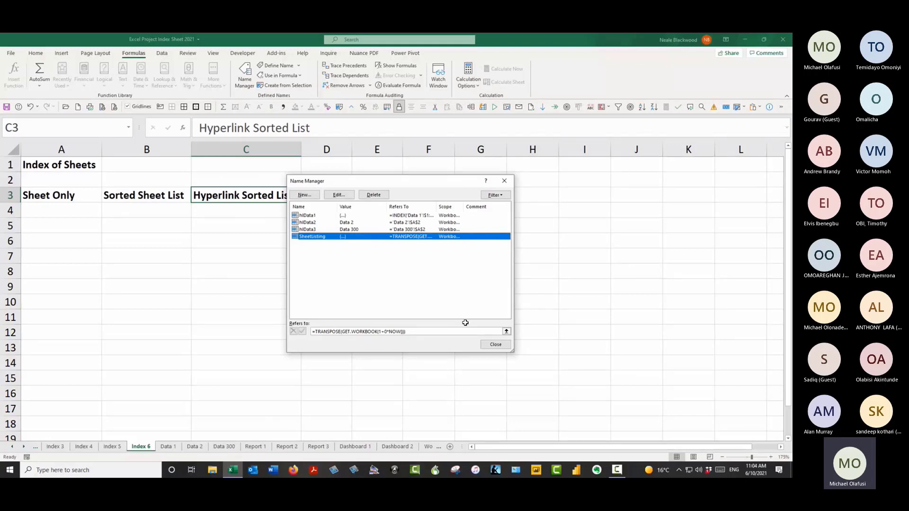
# Step: Check the SheetListing name's definition and close the Name Manager
pyautogui.click(339, 195)
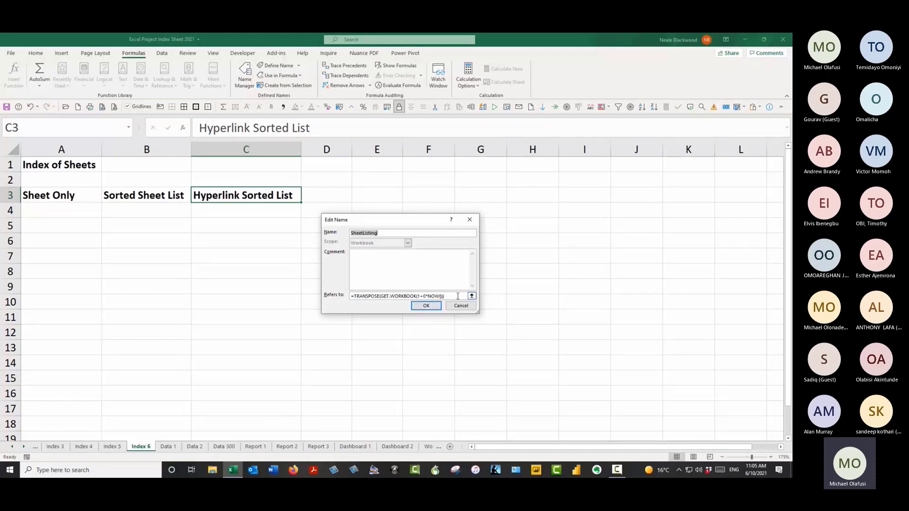
pyautogui.click(426, 306)
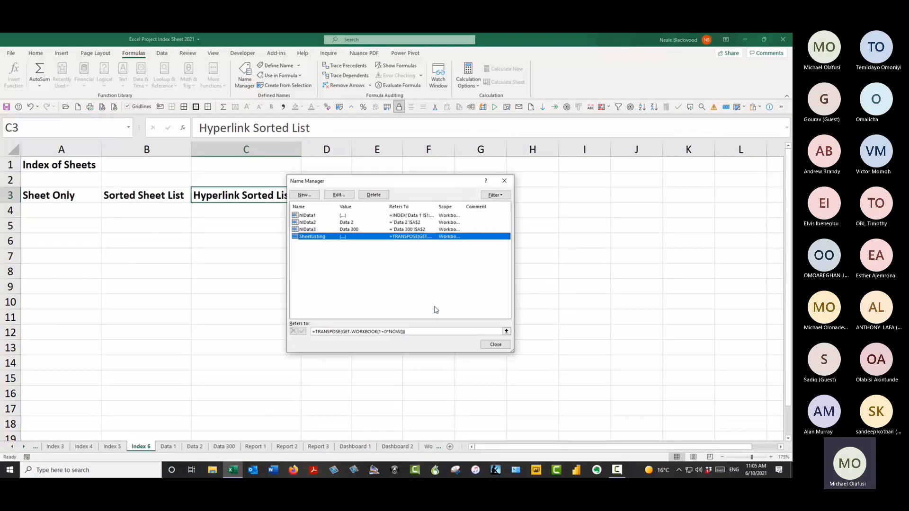
pyautogui.click(496, 344)
# Step: Enter the formula =SheetListing in cell G4 of the Index 6 sheet
pyautogui.click(494, 207)
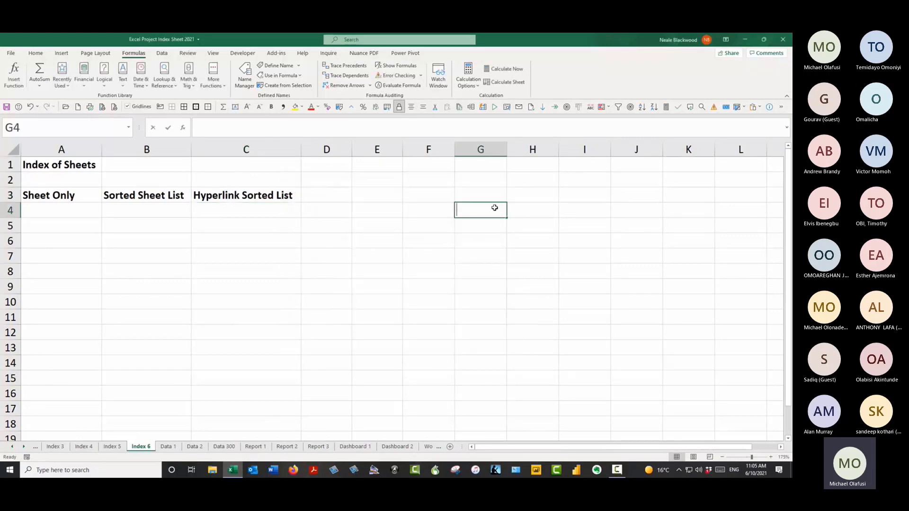
pyautogui.write('=she')
pyautogui.press('Tab')
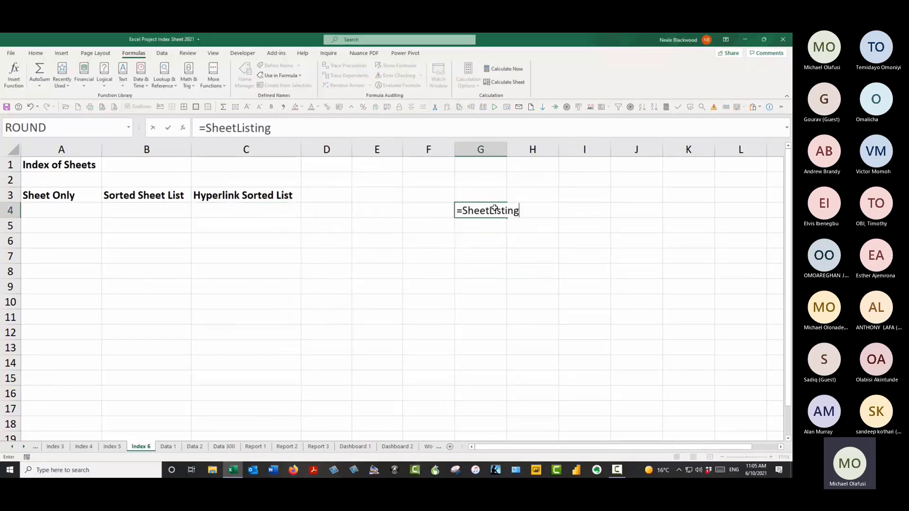
pyautogui.press('Return')
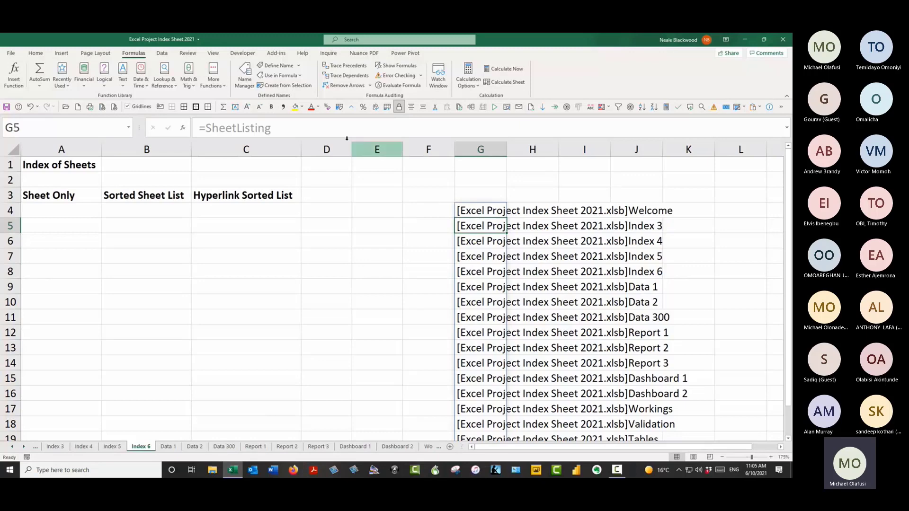
# Step: Start defining a new workbook-scoped name called SheetOnlyListing
pyautogui.click(269, 69)
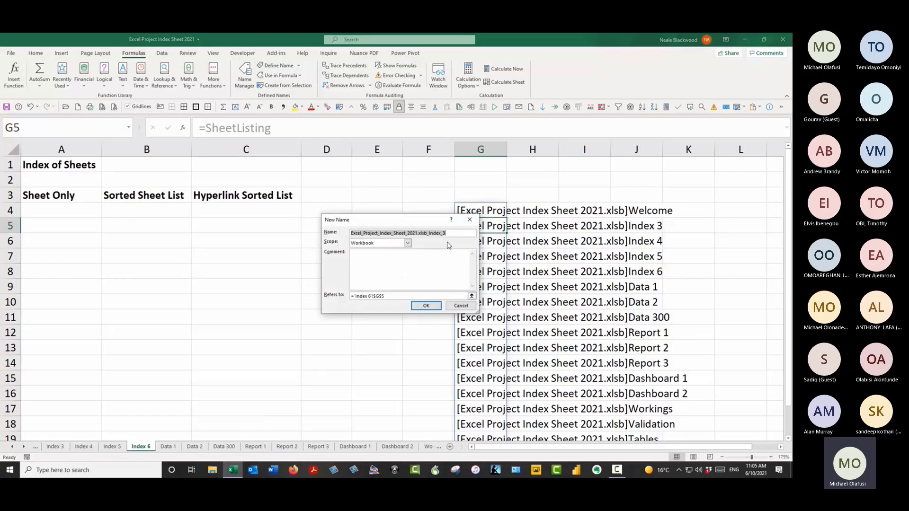
pyautogui.write('SheetOnlyListiun')
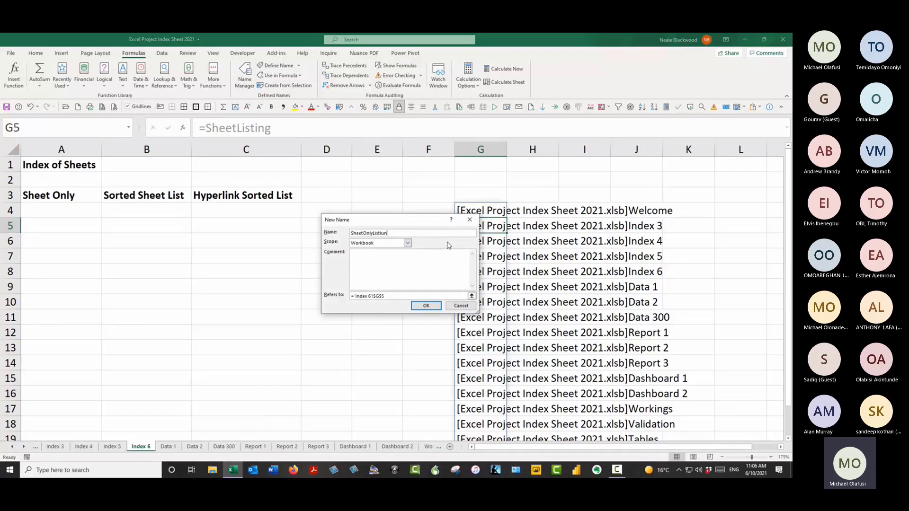
pyautogui.press('BackSpace')
pyautogui.press('BackSpace')
pyautogui.press('BackSpace')
pyautogui.write('ng')
# Step: Try to define SheetOnlyListing as =right(sheetlisting,len(sheetlisting)-find("]",sheetlisting))
pyautogui.click(394, 295)
pyautogui.press('BackSpace')
pyautogui.press('BackSpace')
pyautogui.press('BackSpace')
pyautogui.press('BackSpace')
pyautogui.press('BackSpace')
pyautogui.press('BackSpace')
pyautogui.press('BackSpace')
pyautogui.press('BackSpace')
pyautogui.press('BackSpace')
pyautogui.press('BackSpace')
pyautogui.press('BackSpace')
pyautogui.press('BackSpace')
pyautogui.press('BackSpace')
pyautogui.press('BackSpace')
pyautogui.press('BackSpace')
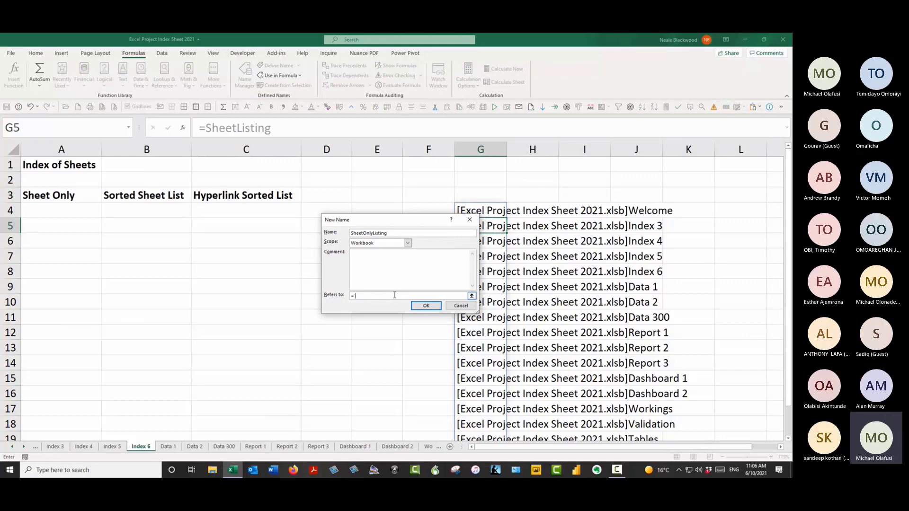
pyautogui.write('=right(sheetlistu')
pyautogui.press('BackSpace')
pyautogui.write('ing,len(sheetlisting)-find')
pyautogui.write('("]')
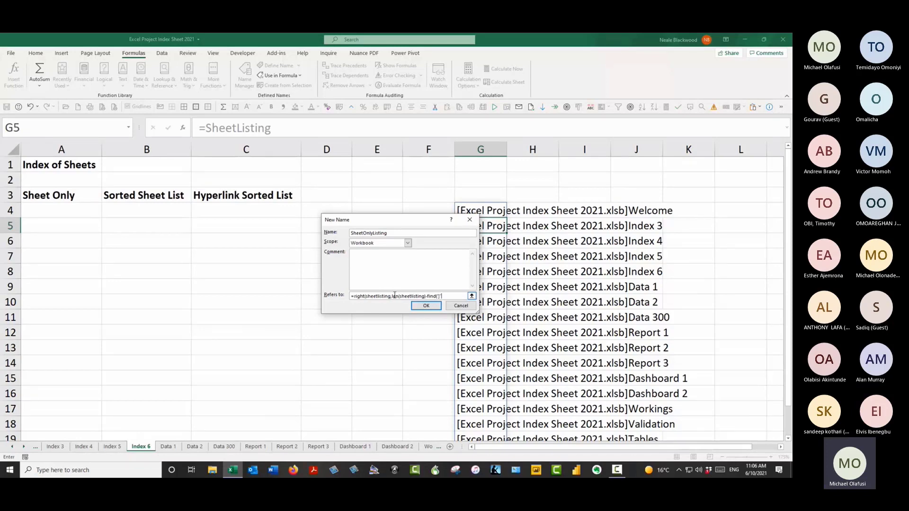
pyautogui.write('",sheetlisting')
pyautogui.press('BackSpace')
pyautogui.press('BackSpace')
pyautogui.press('BackSpace')
pyautogui.write('sting')
pyautogui.click(423, 306)
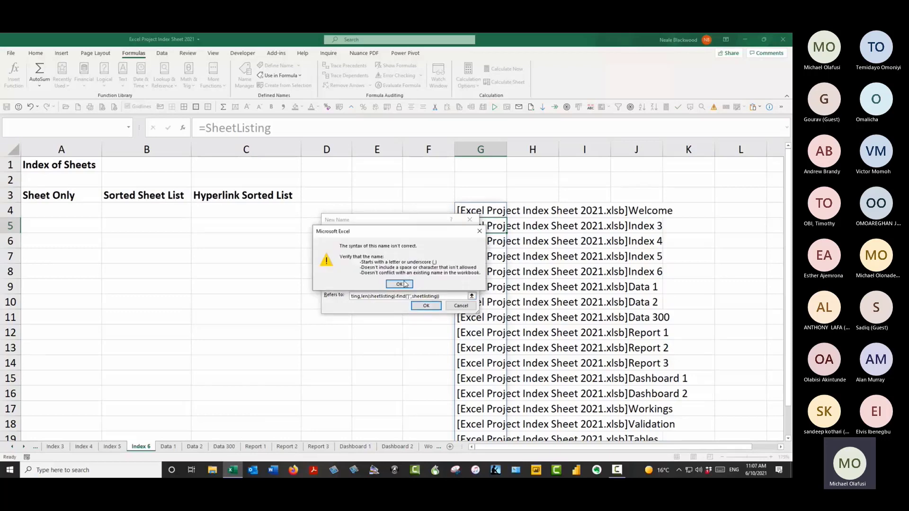
pyautogui.click(399, 284)
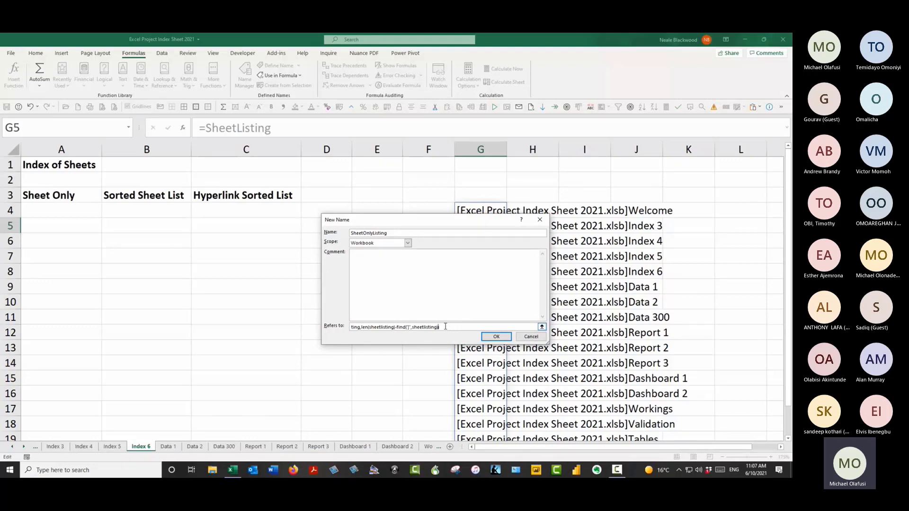
# Step: Correct the quotation marks around the "]" search text in SheetOnlyListing's find argument and create the name
pyautogui.write(',')
pyautogui.press('Delete')
pyautogui.press('Delete')
pyautogui.press('Delete')
pyautogui.press('Delete')
pyautogui.write('"]"')
pyautogui.write('"')
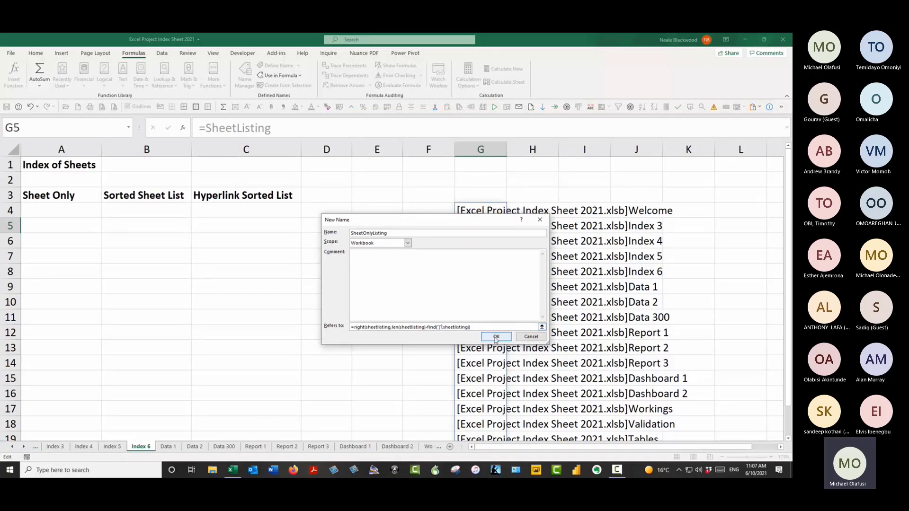
pyautogui.click(496, 337)
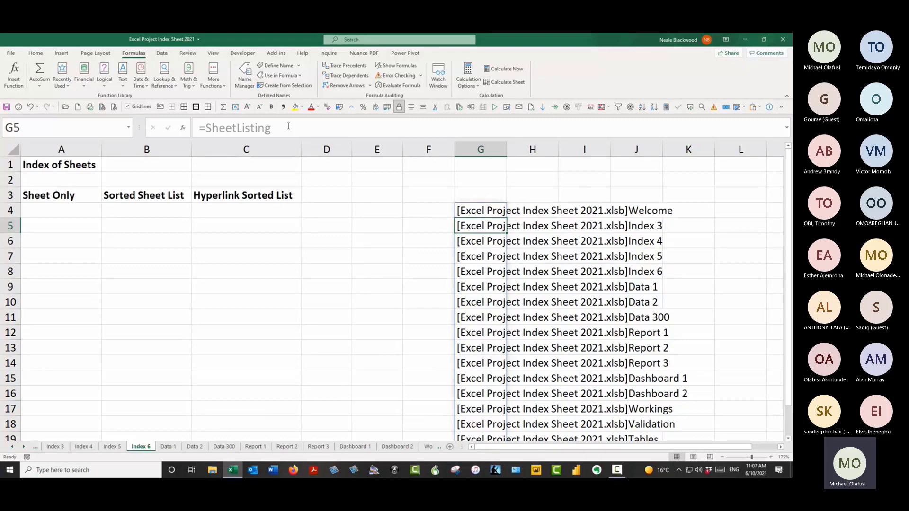
pyautogui.click(475, 195)
pyautogui.click(483, 210)
pyautogui.click(237, 128)
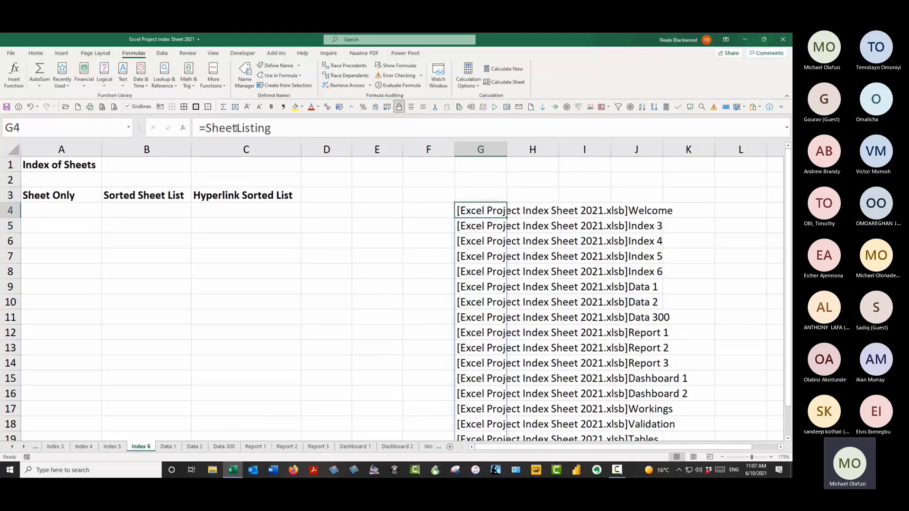
pyautogui.press('Left')
pyautogui.press('Left')
pyautogui.press('Left')
pyautogui.press('Left')
pyautogui.press('Left')
pyautogui.press('Left')
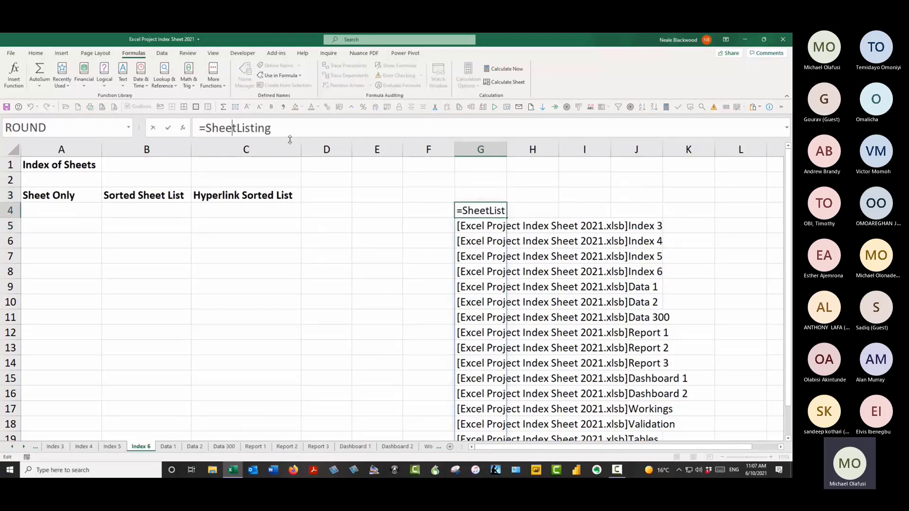
pyautogui.press('Escape')
# Step: Enter the formula =SheetOnlyListing in cell A4 under Sheet Only and look through the spilled list
pyautogui.press('Left')
pyautogui.press('Left')
pyautogui.press('Left')
pyautogui.press('Left')
pyautogui.press('Left')
pyautogui.press('Left')
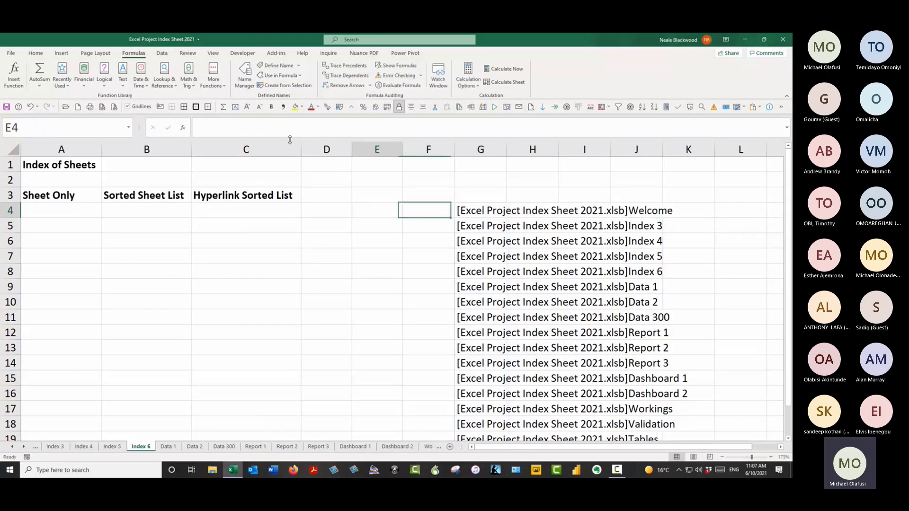
pyautogui.write('=sheet')
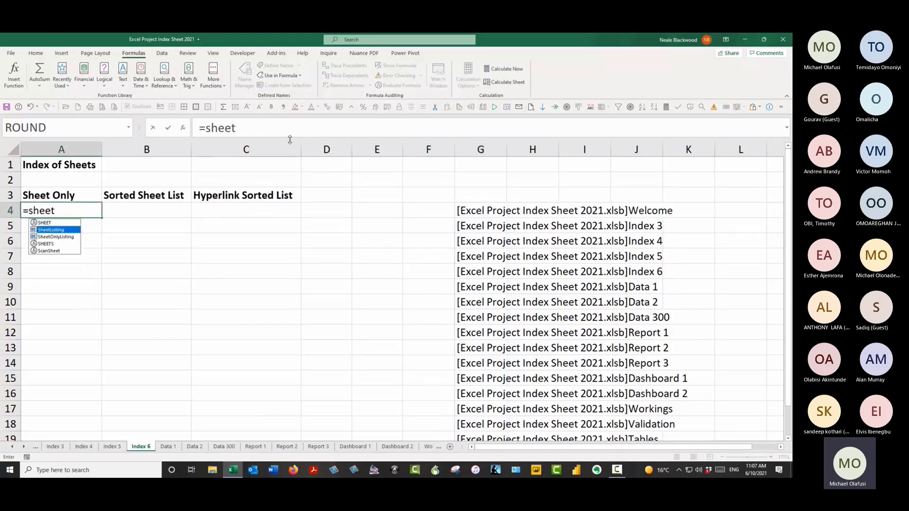
pyautogui.press('Down')
pyautogui.press('Tab')
pyautogui.press('Return')
pyautogui.press('Up')
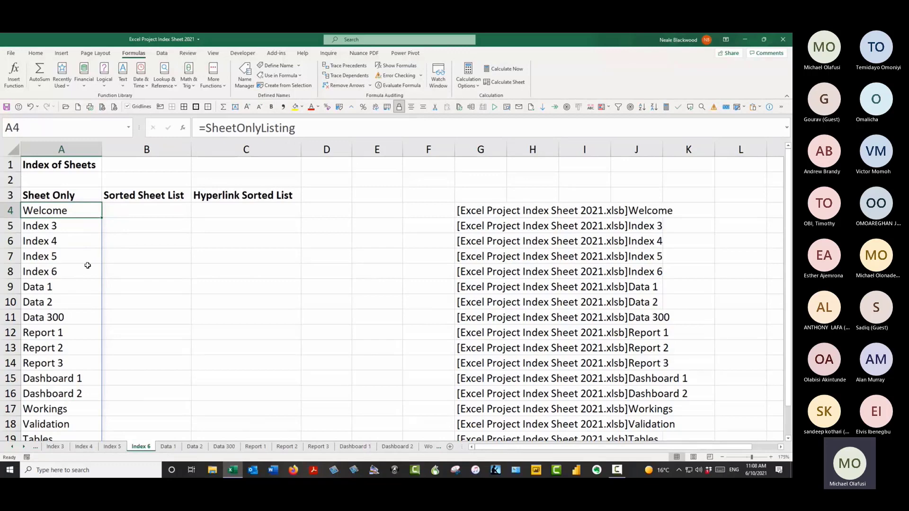
pyautogui.scroll(-2, 120, 276)
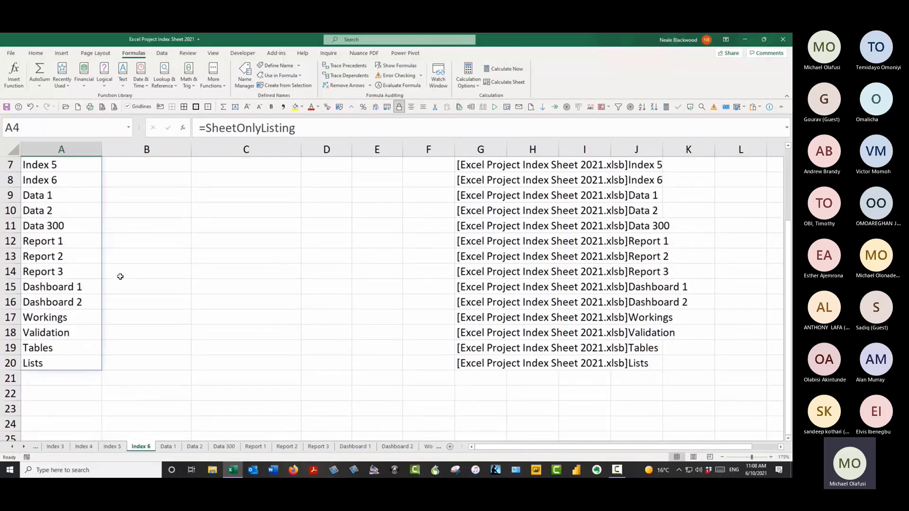
pyautogui.scroll(2, 120, 276)
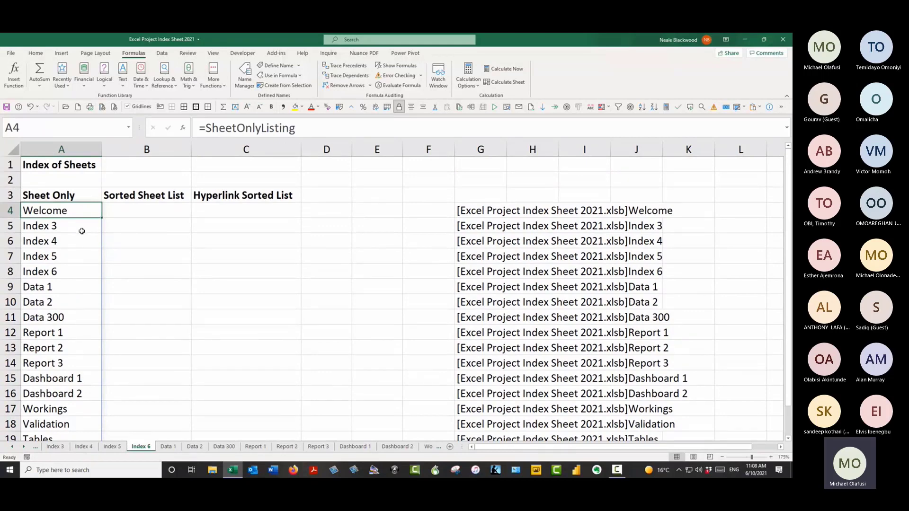
# Step: Enter =SORT(A4#) in cell B4 under Sorted Sheet List
pyautogui.press('Right')
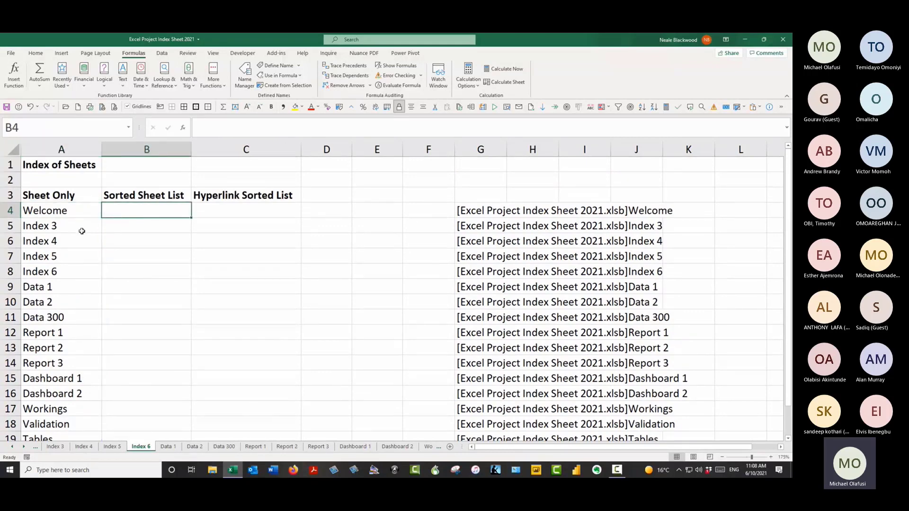
pyautogui.write('=sort')
pyautogui.press('Tab')
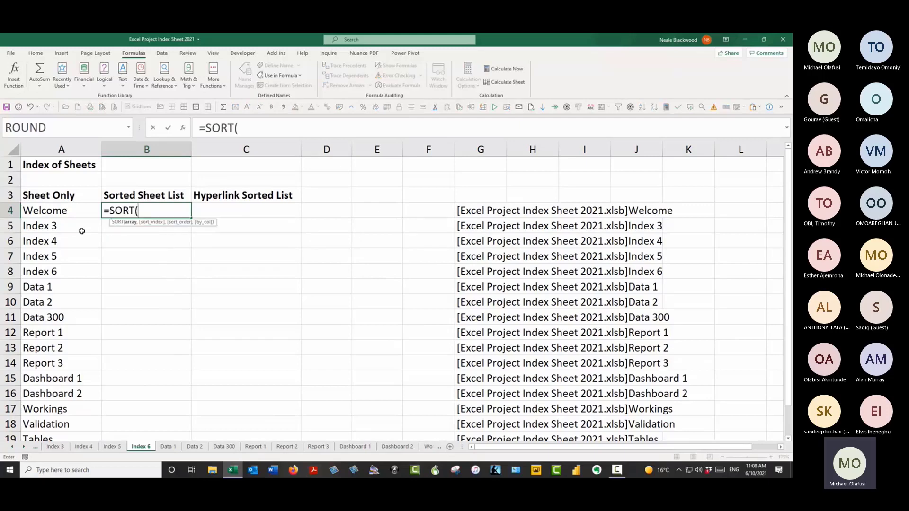
pyautogui.press('Left')
pyautogui.write('#')
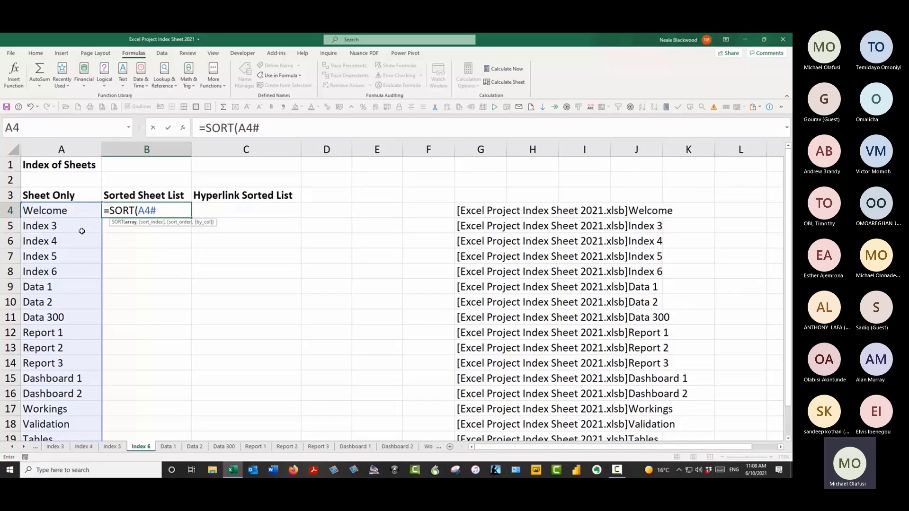
pyautogui.write(')')
pyautogui.hotkey('ctrl', 'Return')
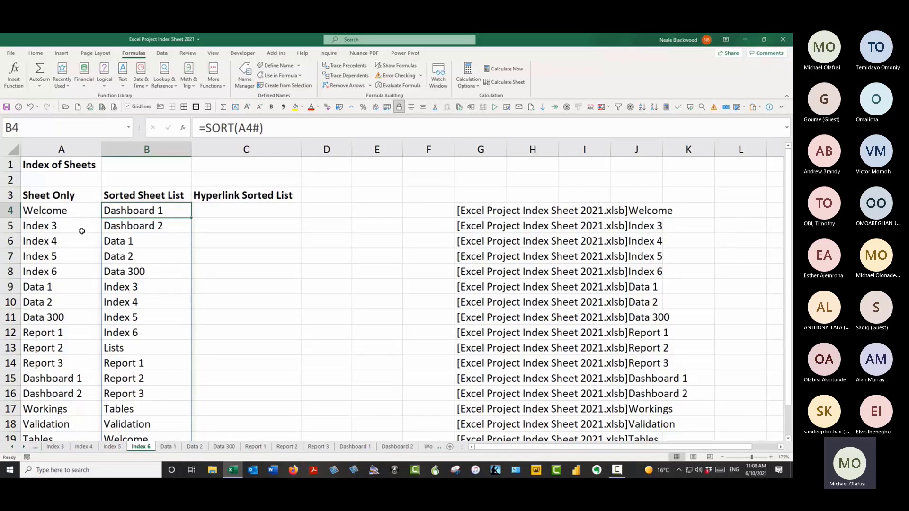
# Step: Enter =HYPERLINK("#'"&B4&"'!A1","link") in cell C4 under Hyperlink Sorted List
pyautogui.press('Right')
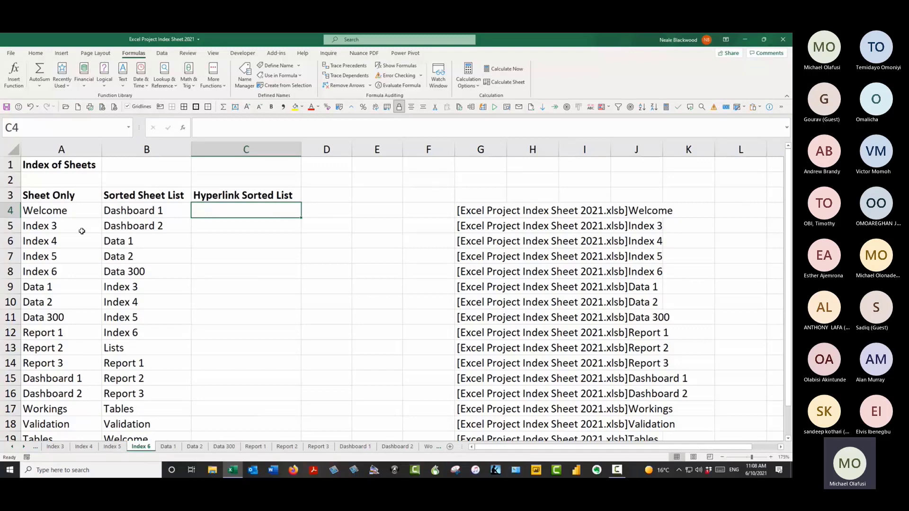
pyautogui.write('=')
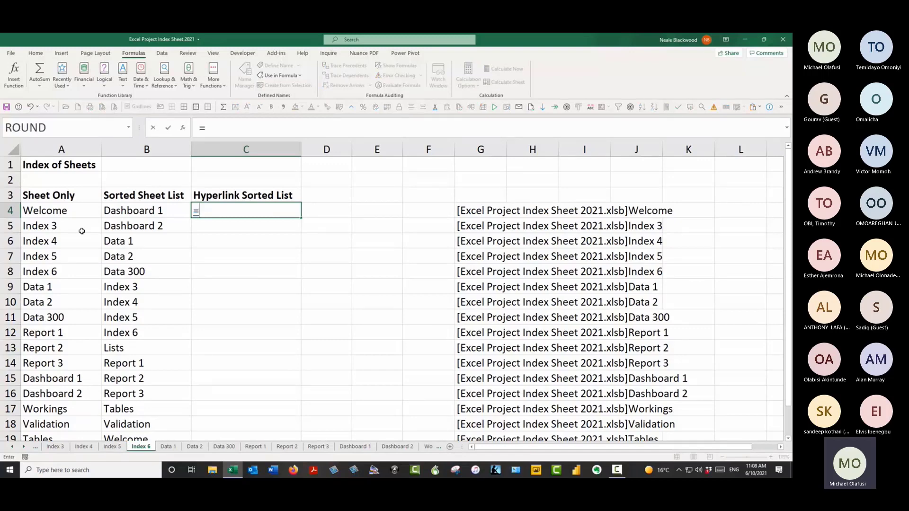
pyautogui.write('HYPERLINK(')
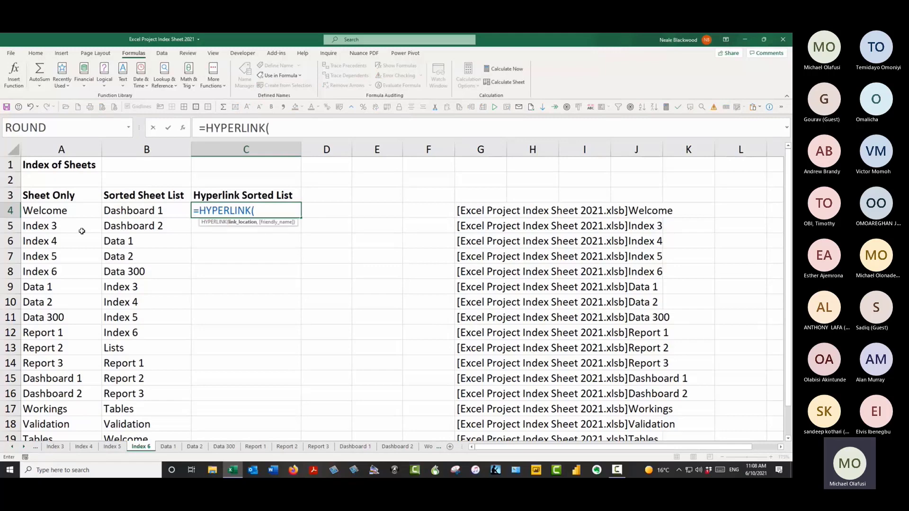
pyautogui.write('"#\'"&')
pyautogui.click(161, 211)
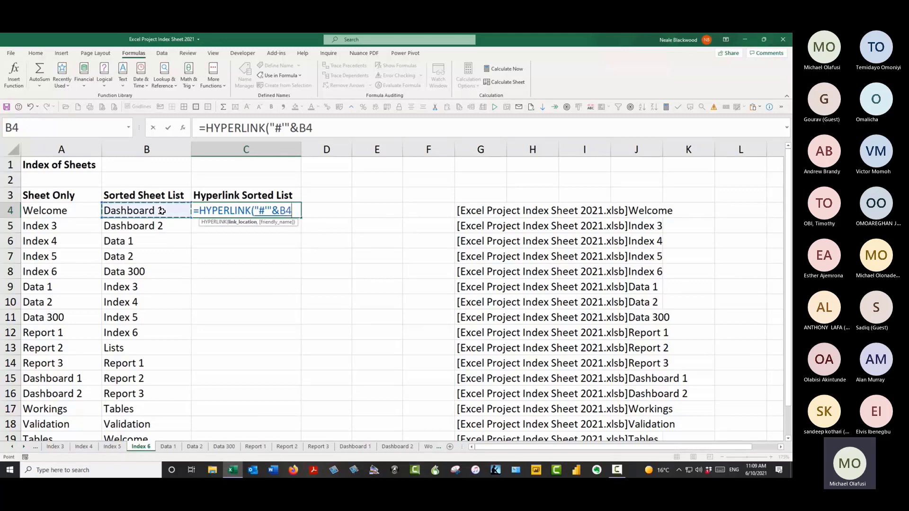
pyautogui.write('&"')
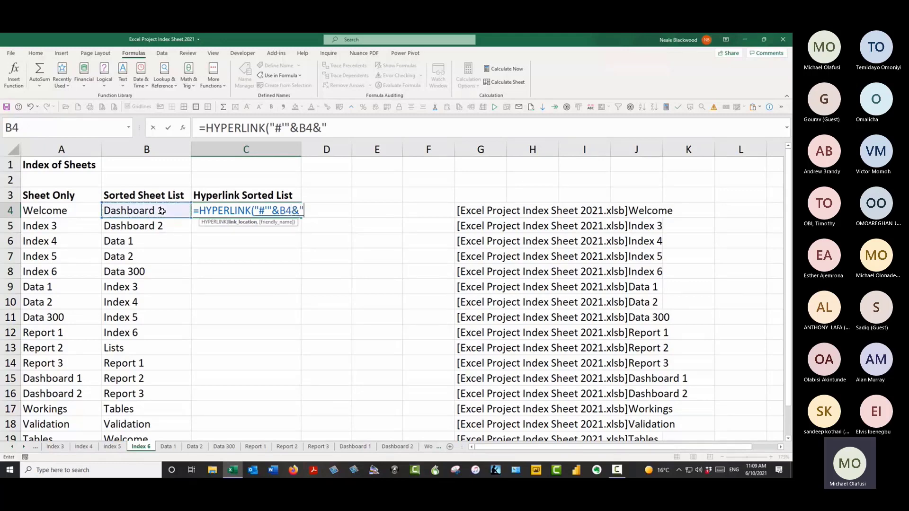
pyautogui.write('\'!"A1",')
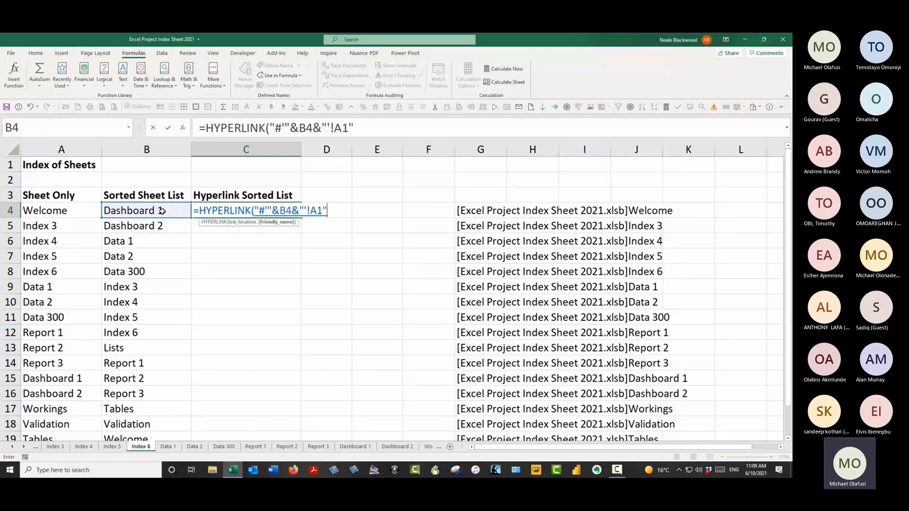
pyautogui.write('"link")')
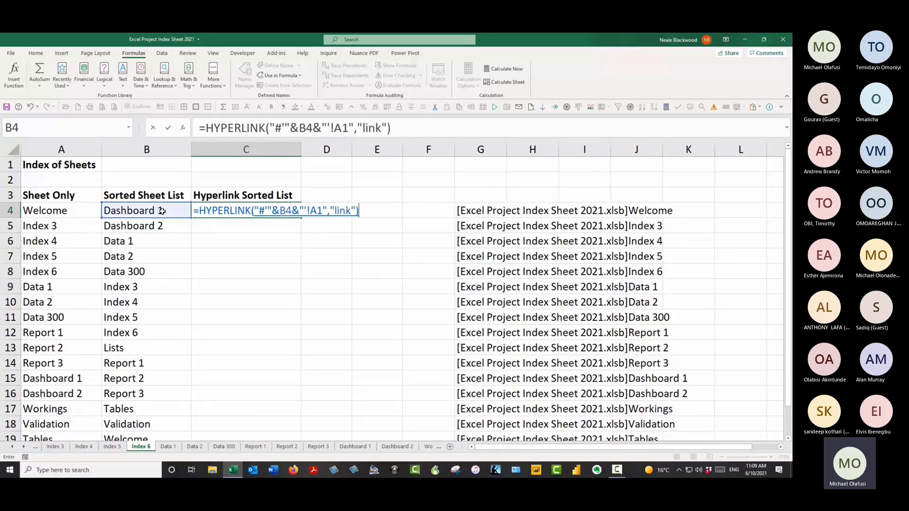
pyautogui.press('Return')
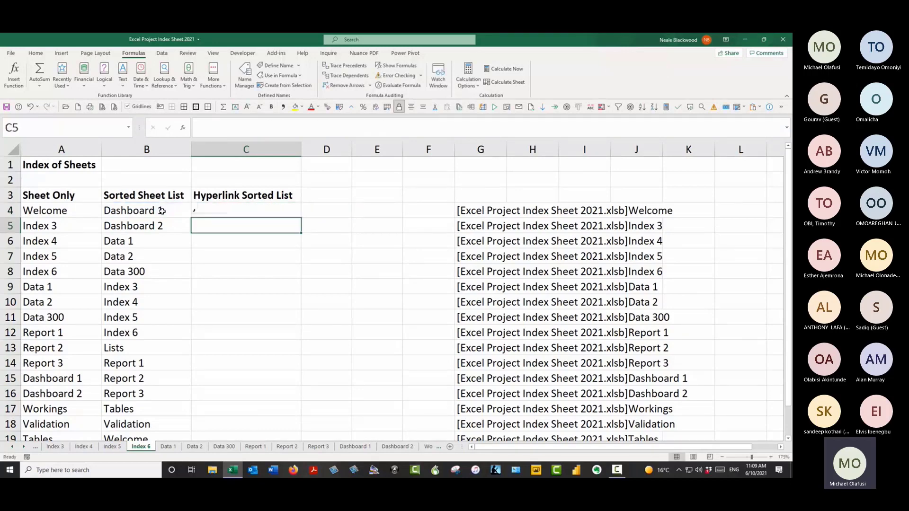
# Step: Change the B4 reference in C4's HYPERLINK formula to the spill reference B4#
pyautogui.press('Up')
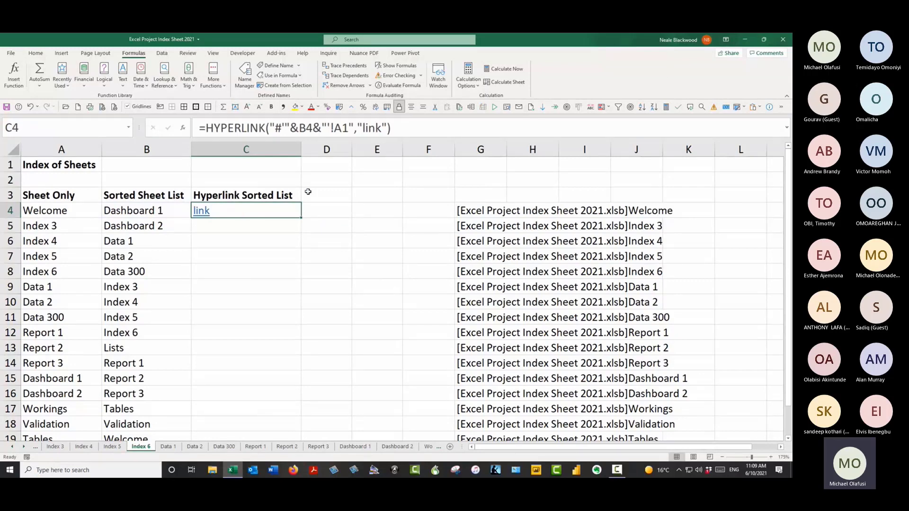
pyautogui.click(314, 128)
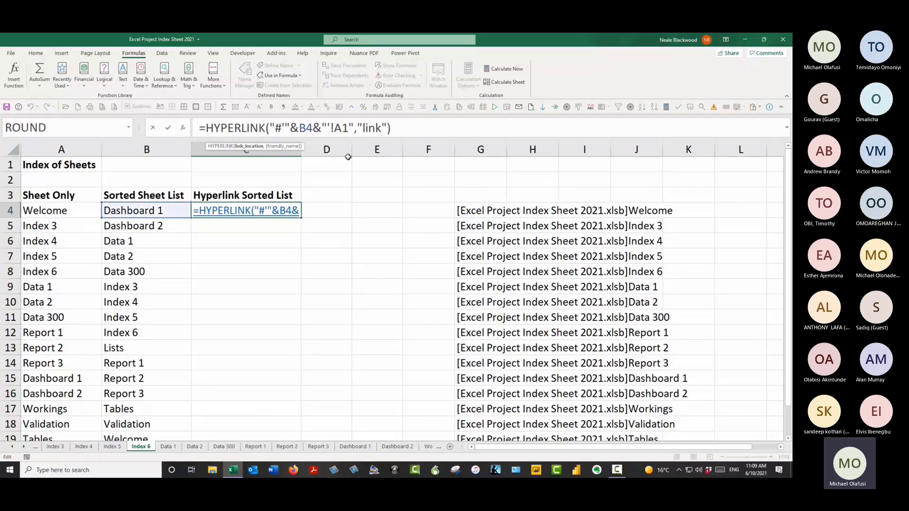
pyautogui.write('#')
pyautogui.press('Return')
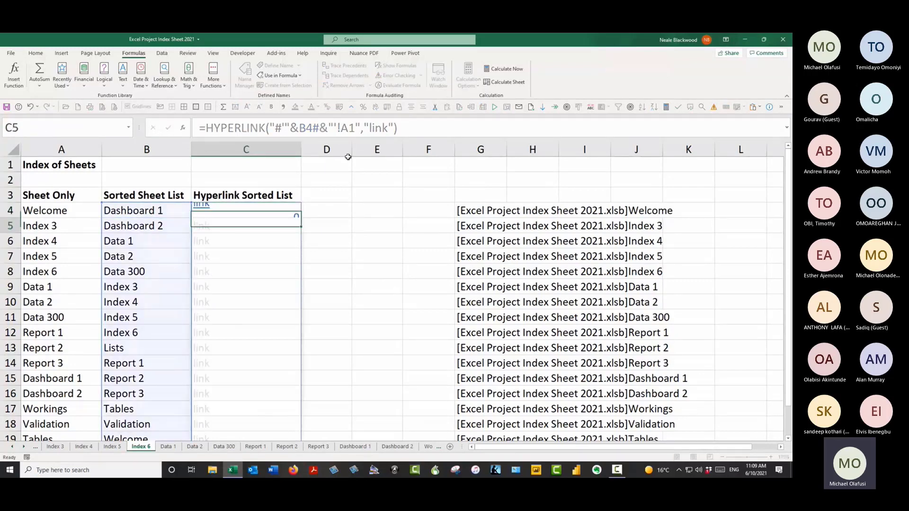
pyautogui.press('Up')
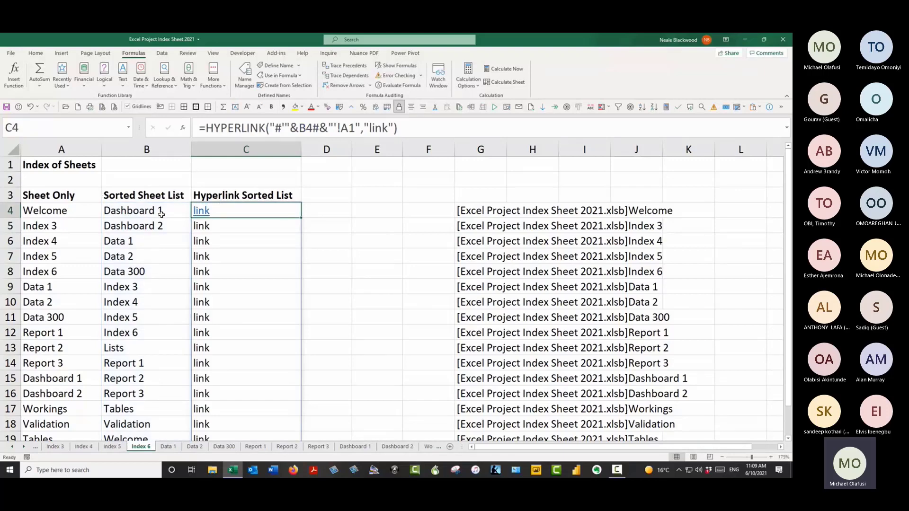
# Step: Review the formulas in A4, B4 and C4, including the B4# spill reference inside the HYPERLINK formula
pyautogui.click(76, 212)
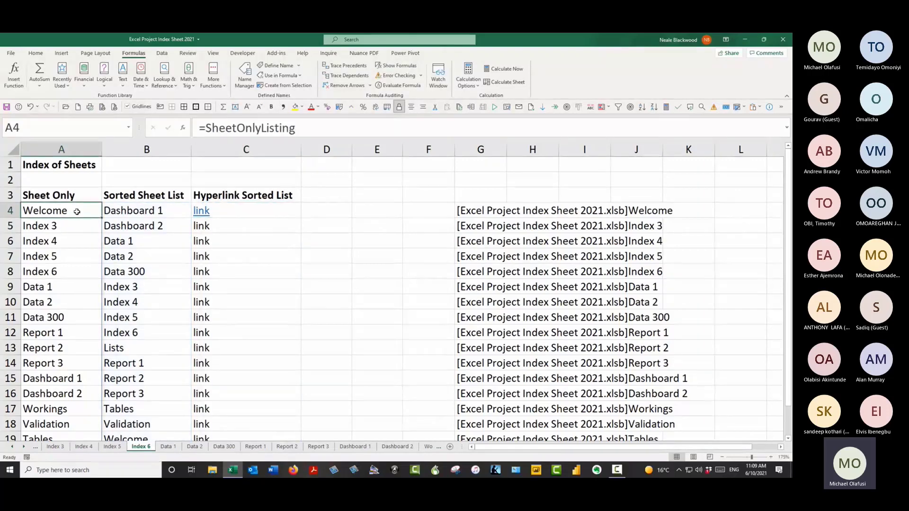
pyautogui.click(137, 212)
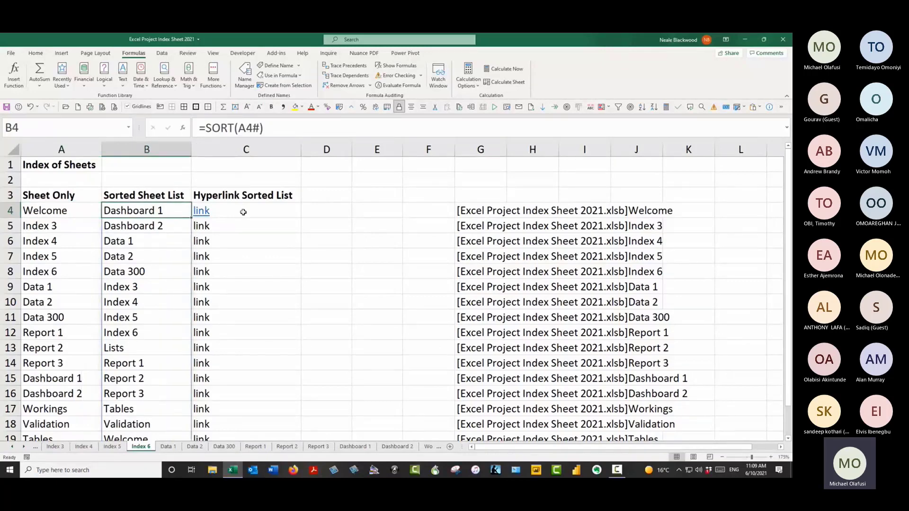
pyautogui.click(243, 212)
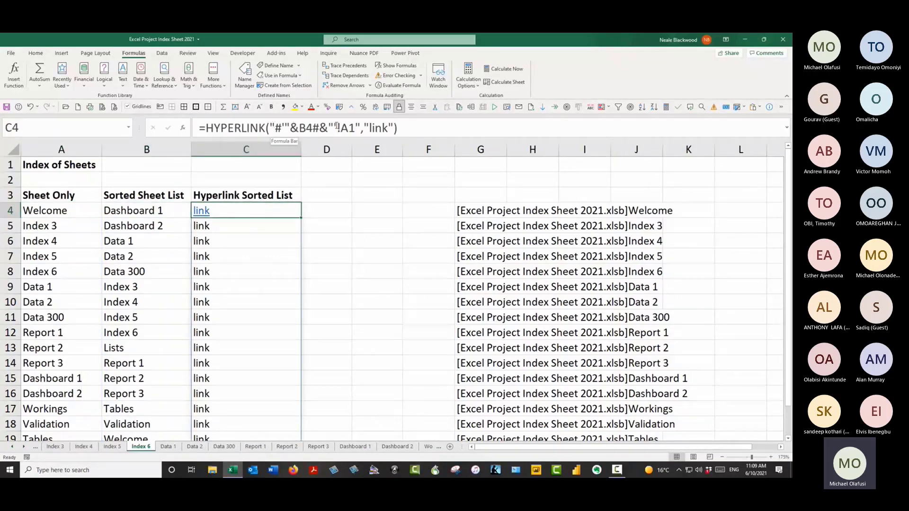
pyautogui.moveTo(270, 127); pyautogui.dragTo(249, 127)
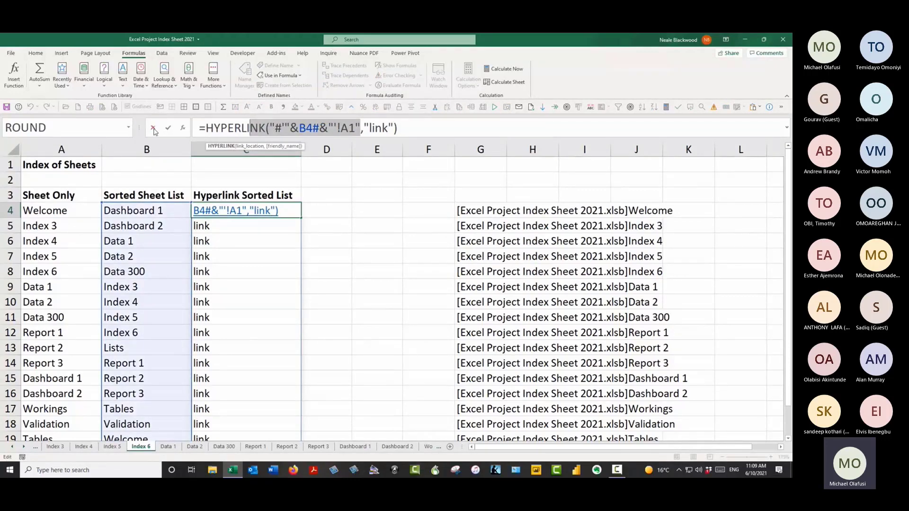
pyautogui.click(152, 128)
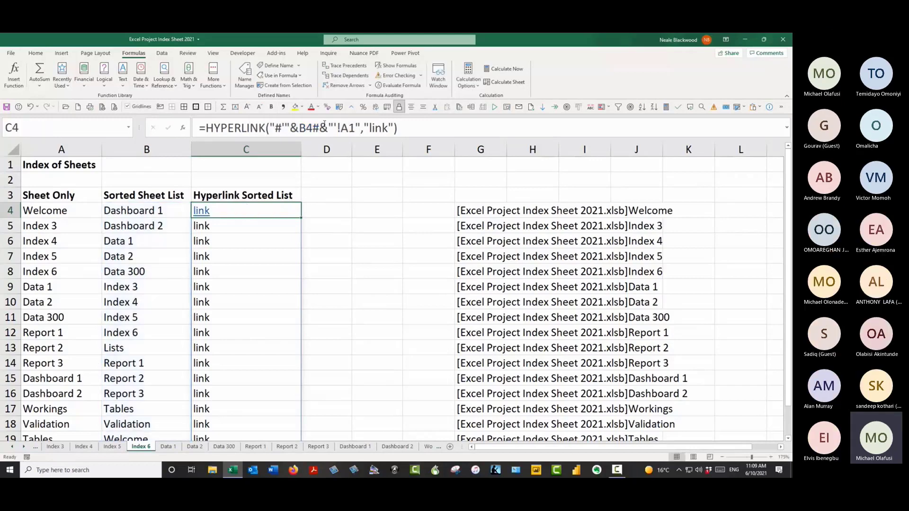
pyautogui.moveTo(312, 128); pyautogui.dragTo(319, 128)
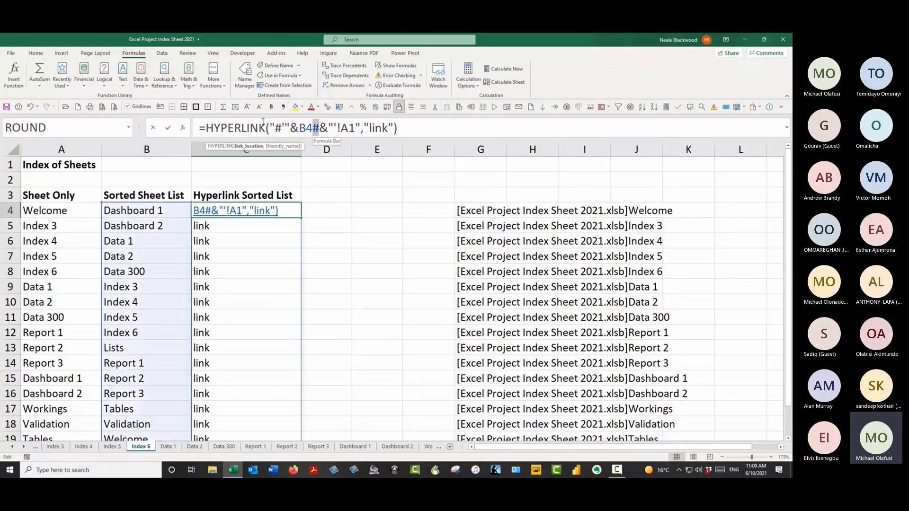
pyautogui.click(321, 128)
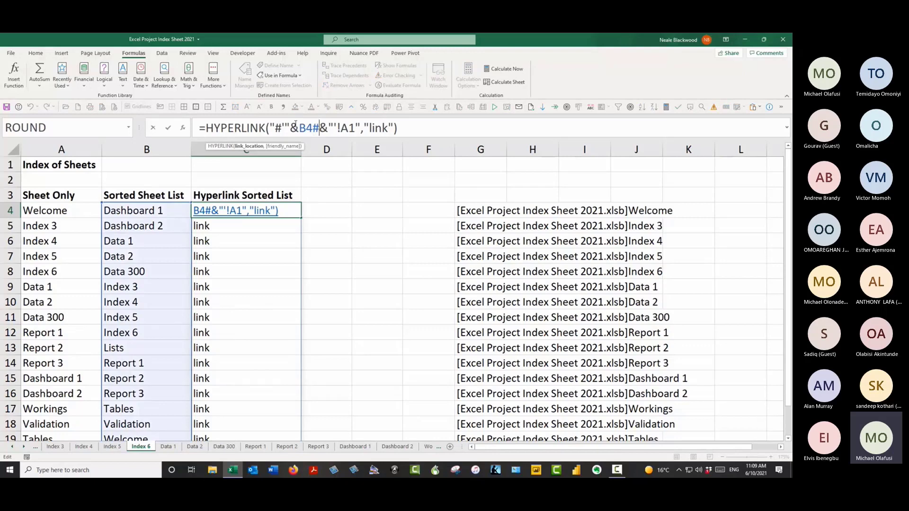
pyautogui.moveTo(269, 128); pyautogui.dragTo(319, 128)
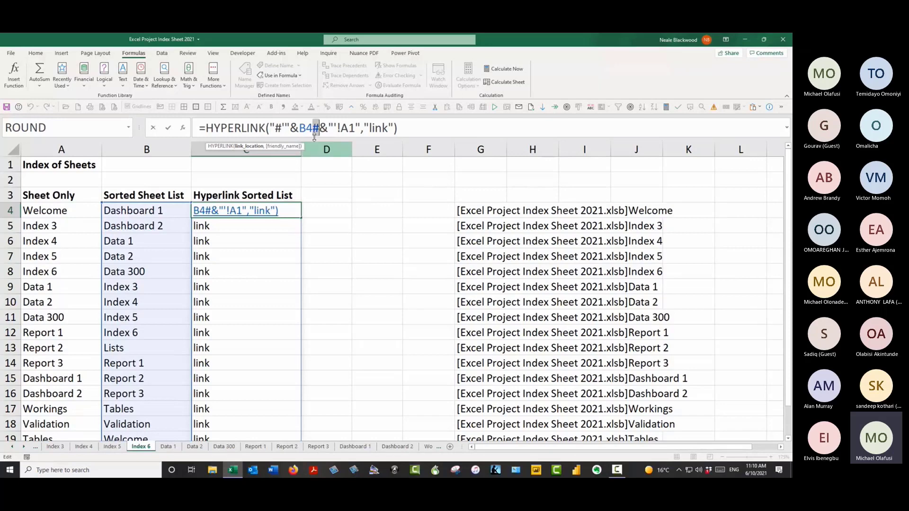
pyautogui.press('Escape')
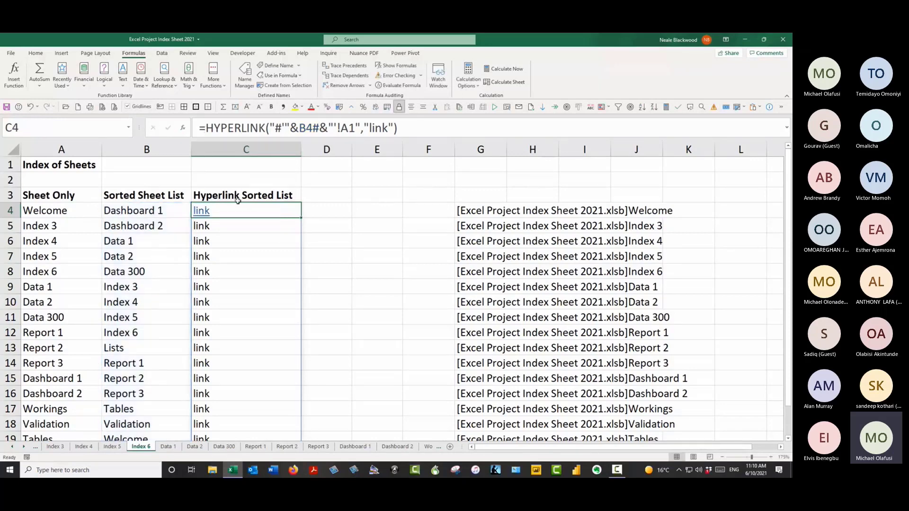
# Step: Test the spilled hyperlink in C20 for the Workings sheet and return to the index on Index 6
pyautogui.scroll(-4, 229, 308)
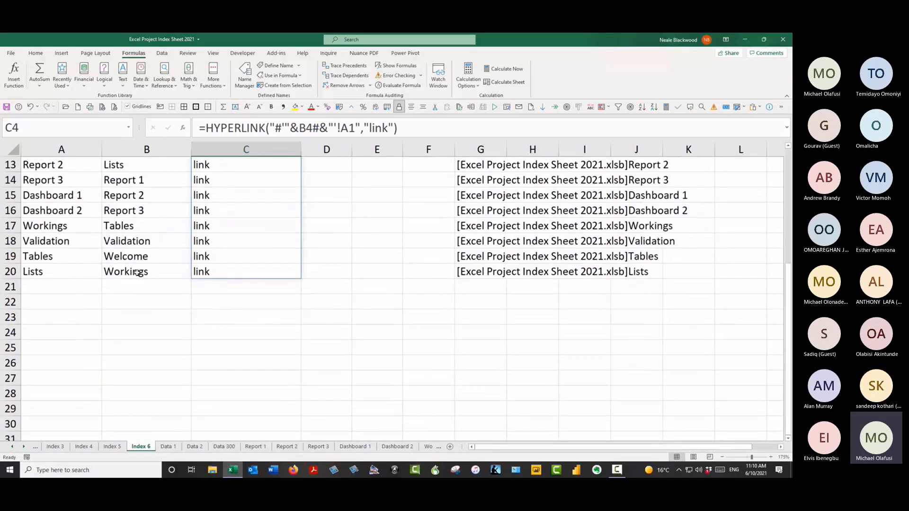
pyautogui.click(205, 275)
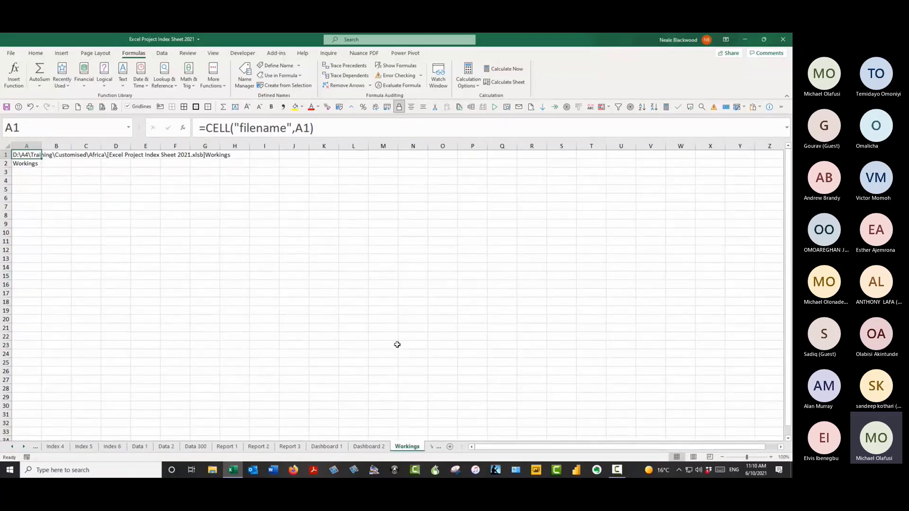
pyautogui.press('F5')
pyautogui.press('Return')
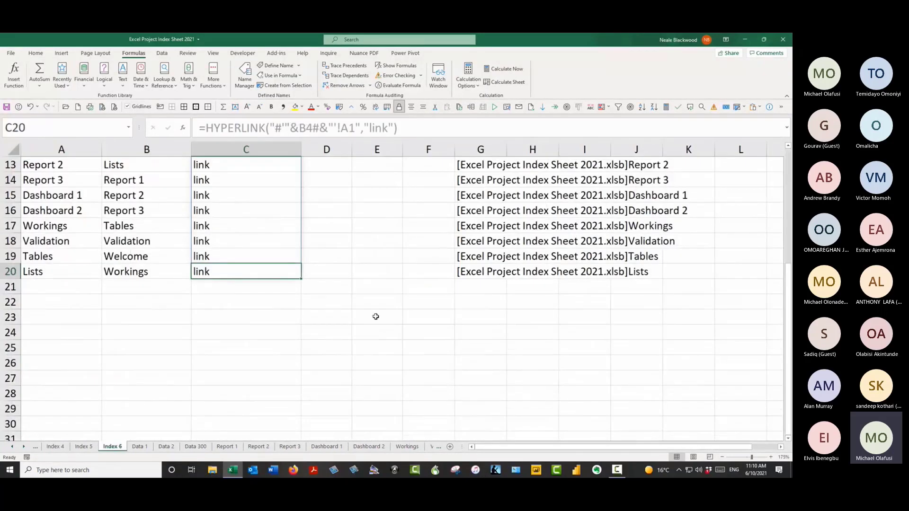
pyautogui.scroll(4, 375, 315)
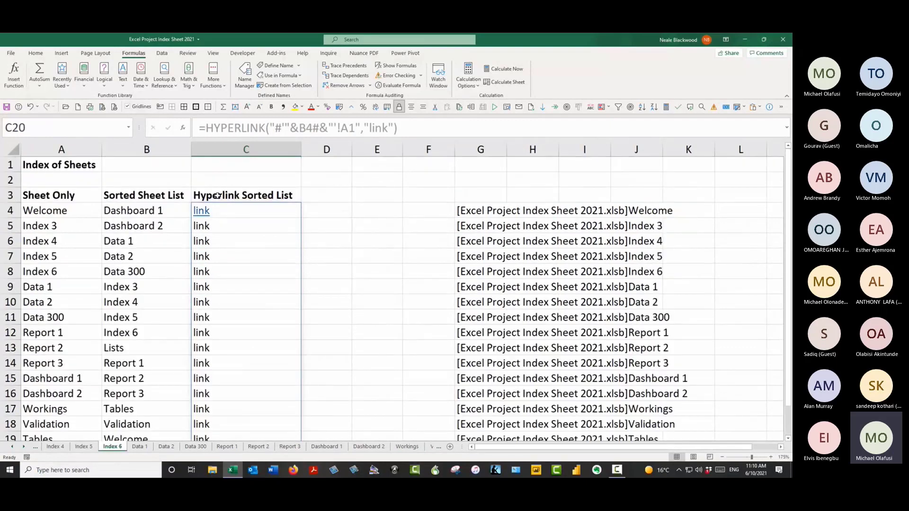
# Step: Duplicate the Report 3 sheet, placing the copy before Dashboard 1, and rename the copy Report 4
pyautogui.click(282, 447)
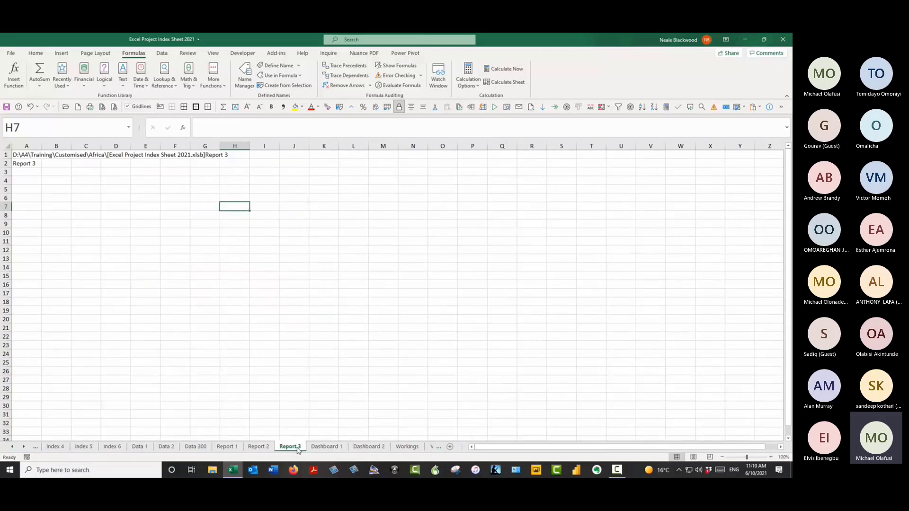
pyautogui.moveTo(298, 450); pyautogui.dragTo(323, 440)
pyautogui.moveTo(322, 439); pyautogui.dragTo(324, 440)
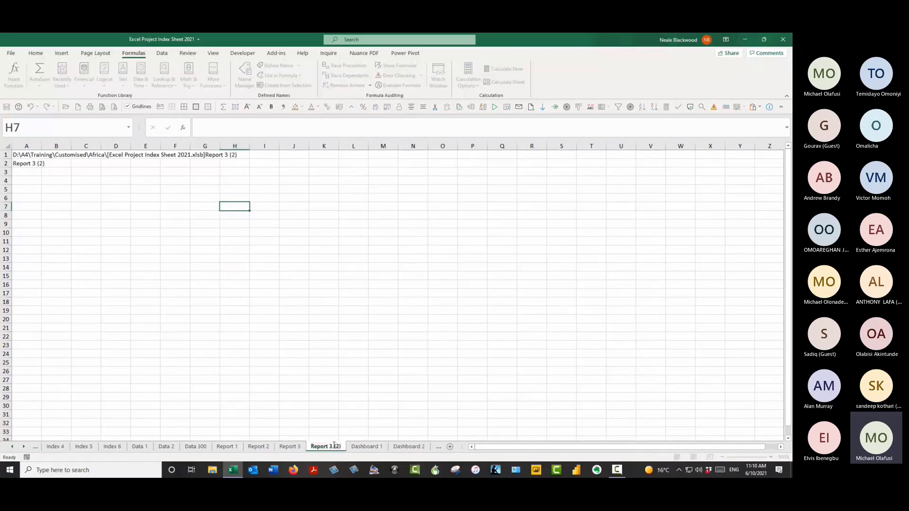
pyautogui.press('BackSpace')
pyautogui.press('BackSpace')
pyautogui.press('BackSpace')
pyautogui.press('BackSpace')
pyautogui.press('BackSpace')
pyautogui.write('4')
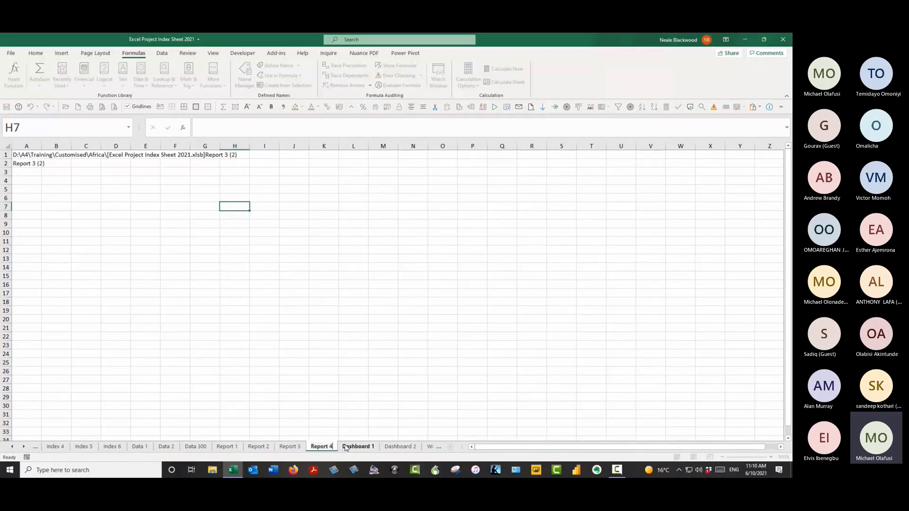
pyautogui.press('Return')
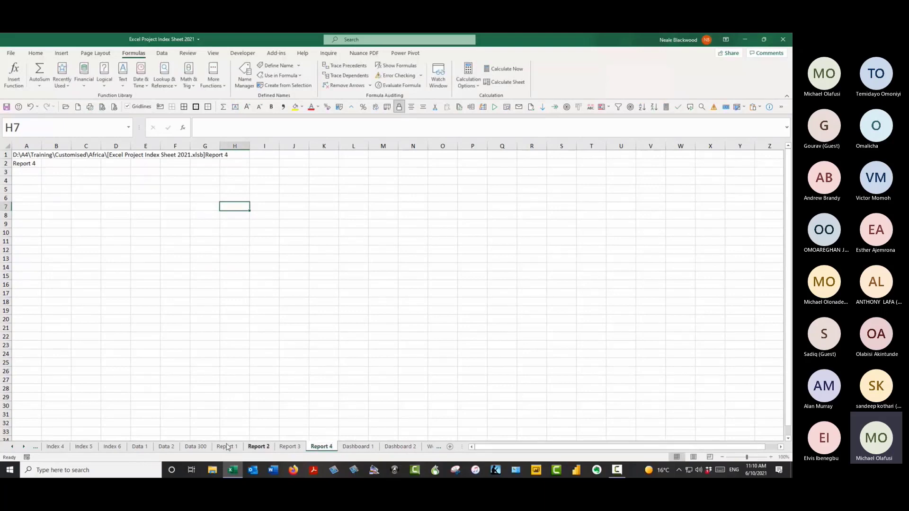
# Step: Check the Sheet Only and Sorted Sheet List columns on Index 6 for the new Report 4 sheet
pyautogui.click(112, 447)
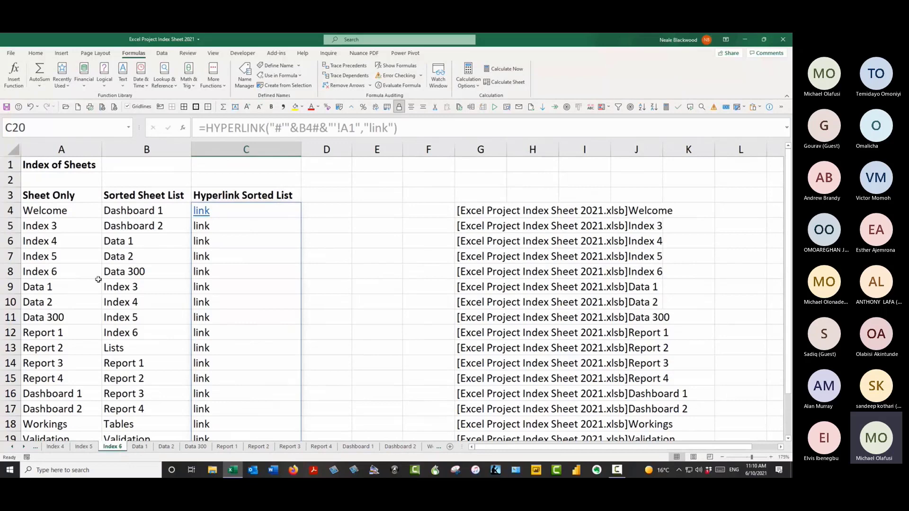
pyautogui.click(42, 379)
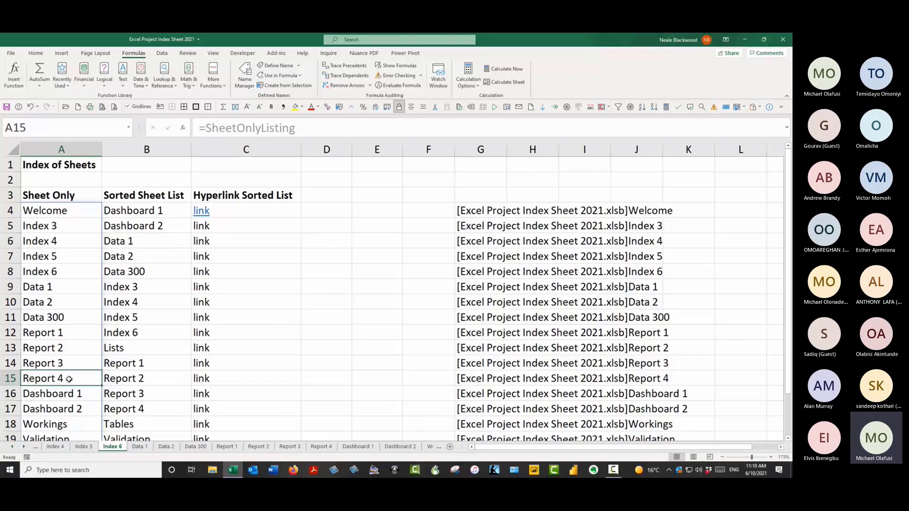
pyautogui.click(346, 243)
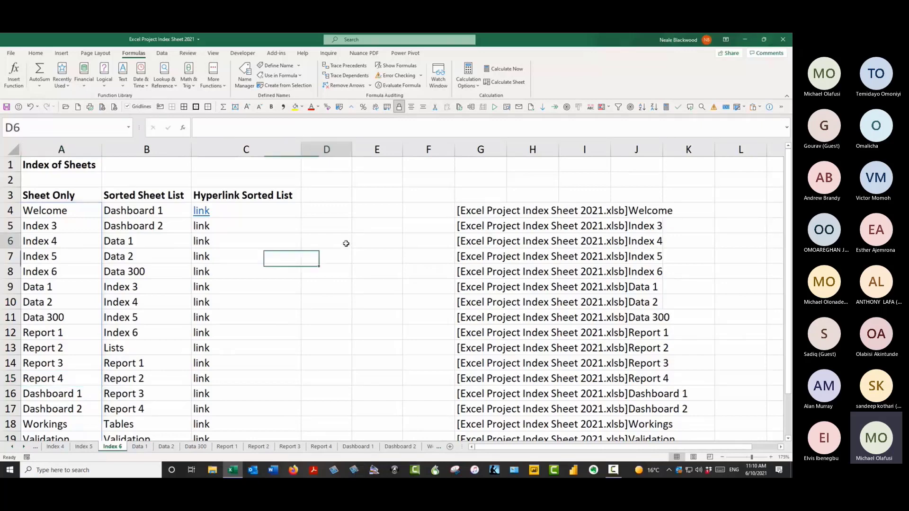
pyautogui.click(325, 209)
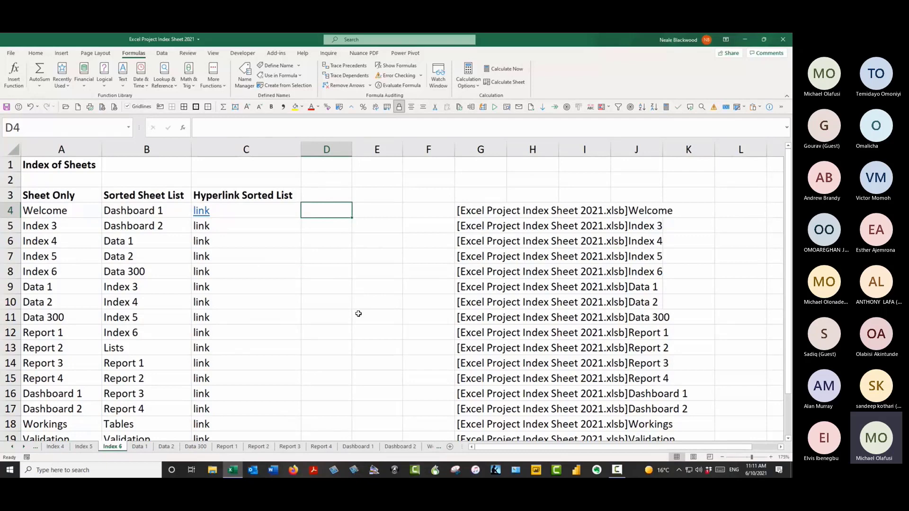
pyautogui.click(132, 210)
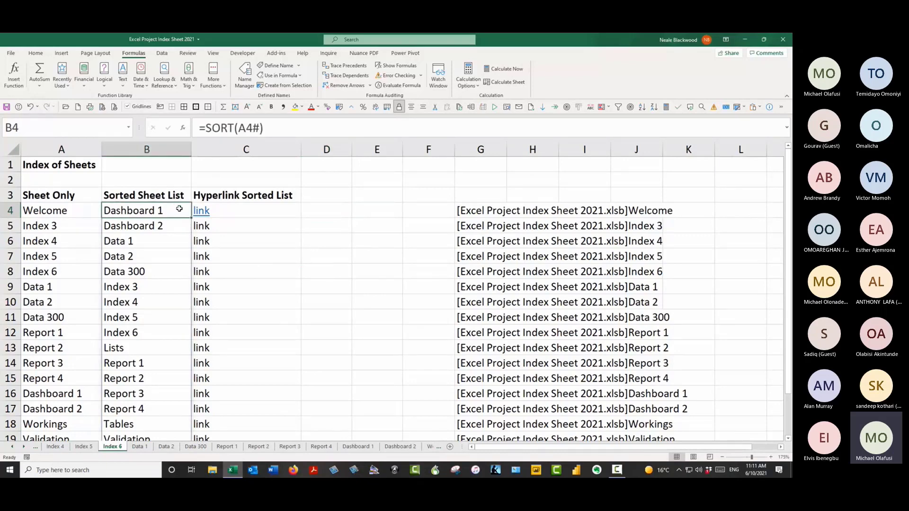
pyautogui.click(81, 212)
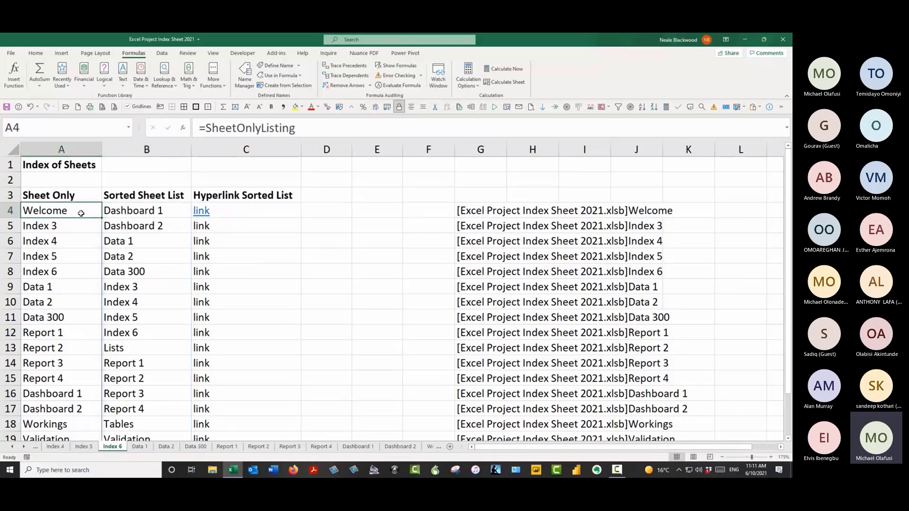
pyautogui.click(342, 211)
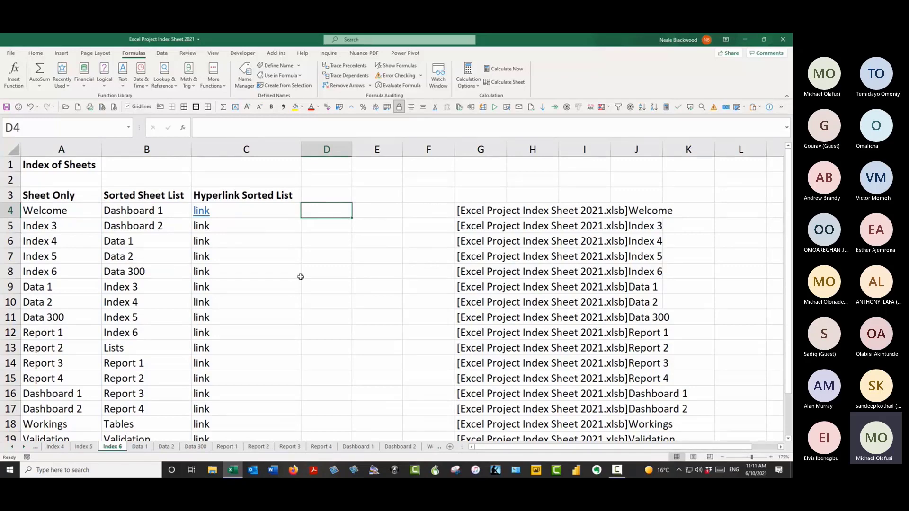
# Step: On the Data 1 sheet, enter =SHEET() in cell D6 to return the sheet's number
pyautogui.click(138, 446)
pyautogui.click(247, 209)
pyautogui.click(293, 202)
pyautogui.click(353, 203)
pyautogui.click(424, 207)
pyautogui.click(353, 207)
pyautogui.click(303, 209)
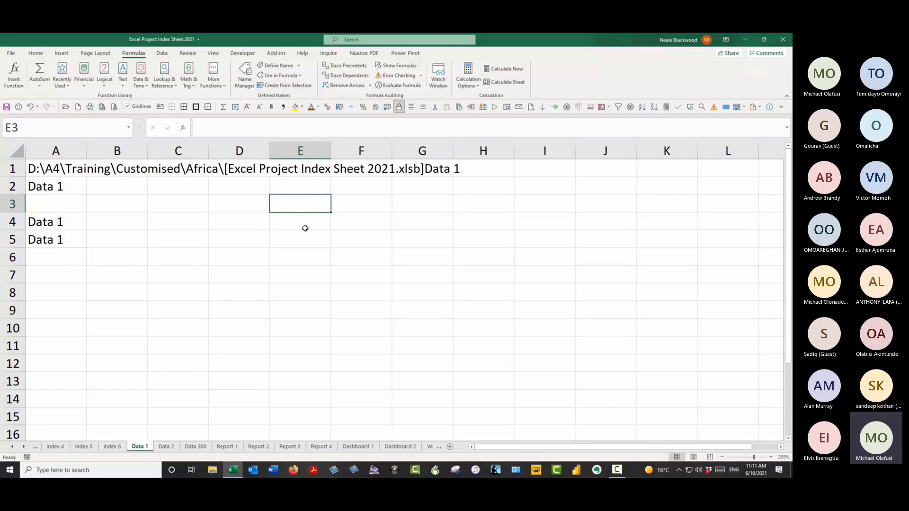
pyautogui.click(332, 201)
pyautogui.click(326, 203)
pyautogui.press('Left')
pyautogui.press('Down')
pyautogui.press('Down')
pyautogui.press('Down')
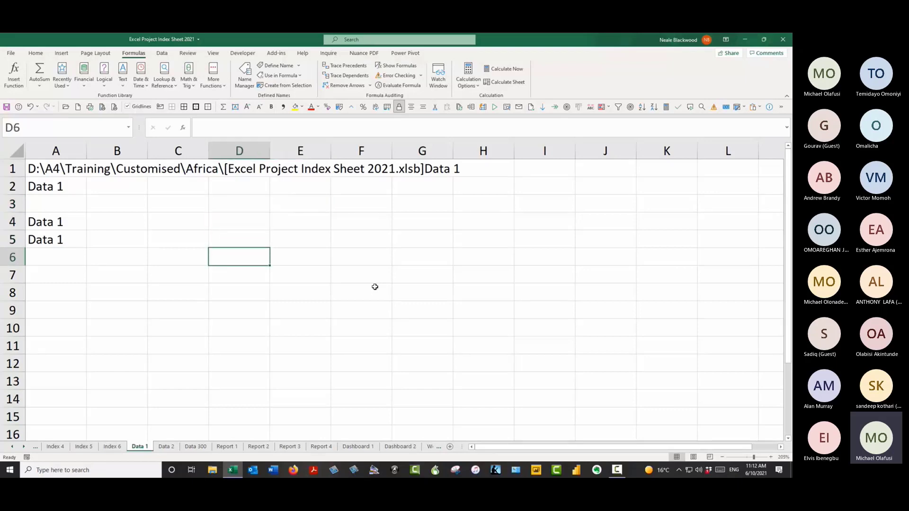
pyautogui.write('=sheet')
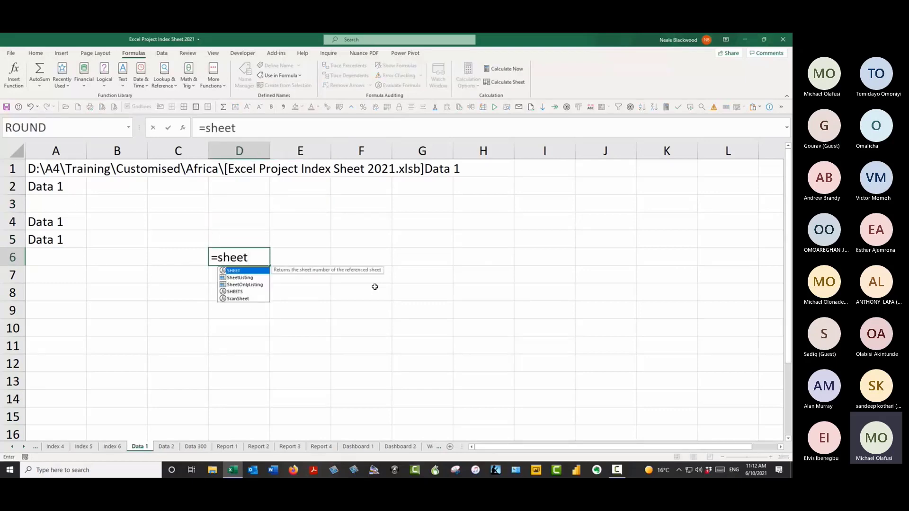
pyautogui.press('Return')
pyautogui.press('Up')
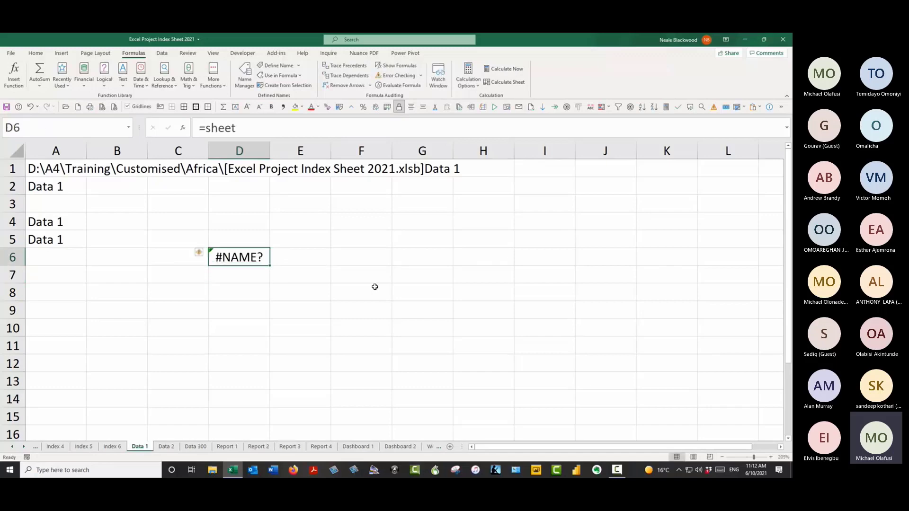
pyautogui.press('F2')
pyautogui.write('()')
pyautogui.hotkey('ctrl', 'Return')
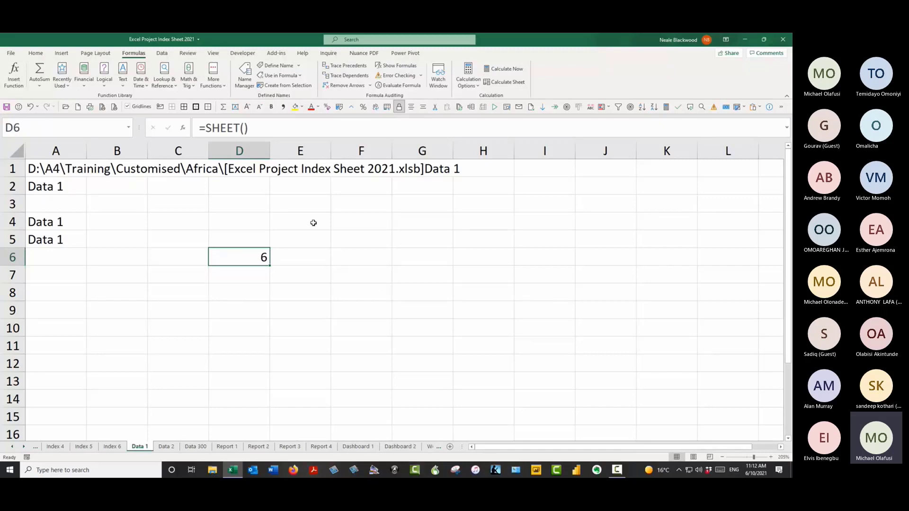
# Step: Bring the first sheets of the workbook into view and enter =SHEETS() in cell D7 to count all sheets
pyautogui.click(12, 447)
pyautogui.click(12, 446)
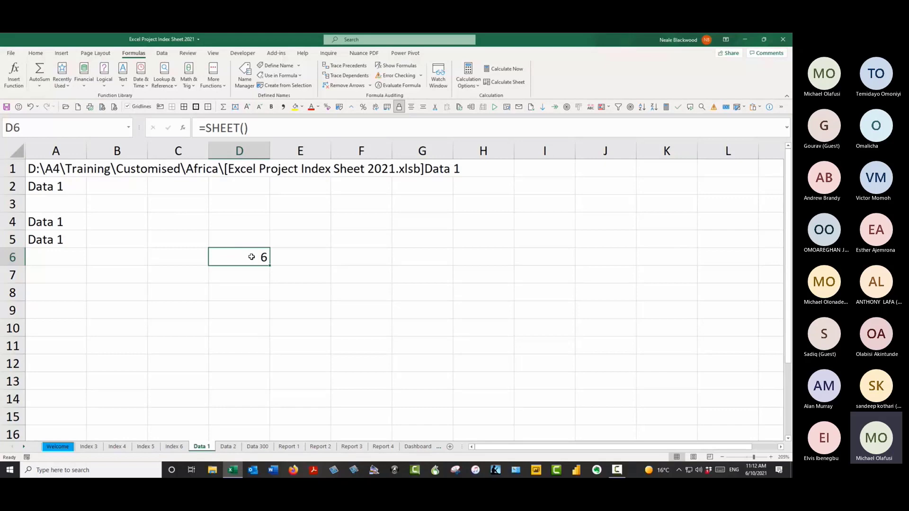
pyautogui.click(255, 276)
pyautogui.click(233, 258)
pyautogui.click(258, 279)
pyautogui.write('=s')
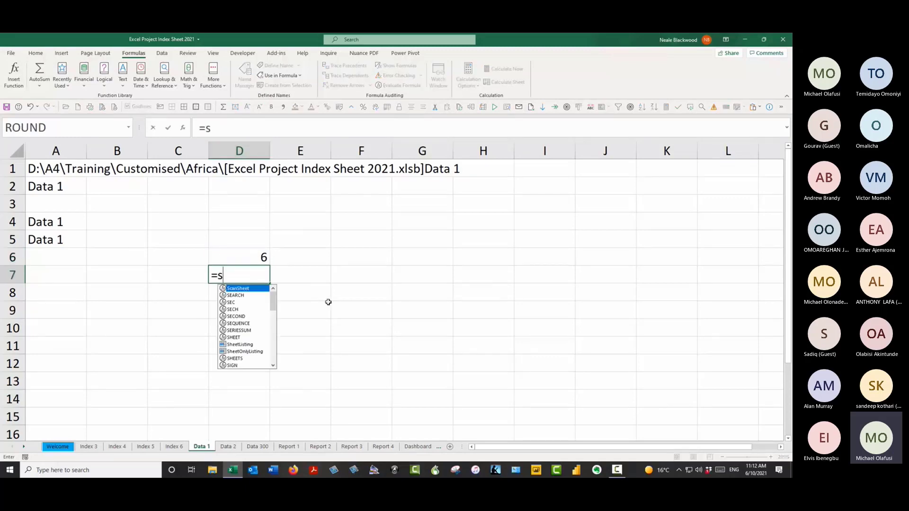
pyautogui.write('heets')
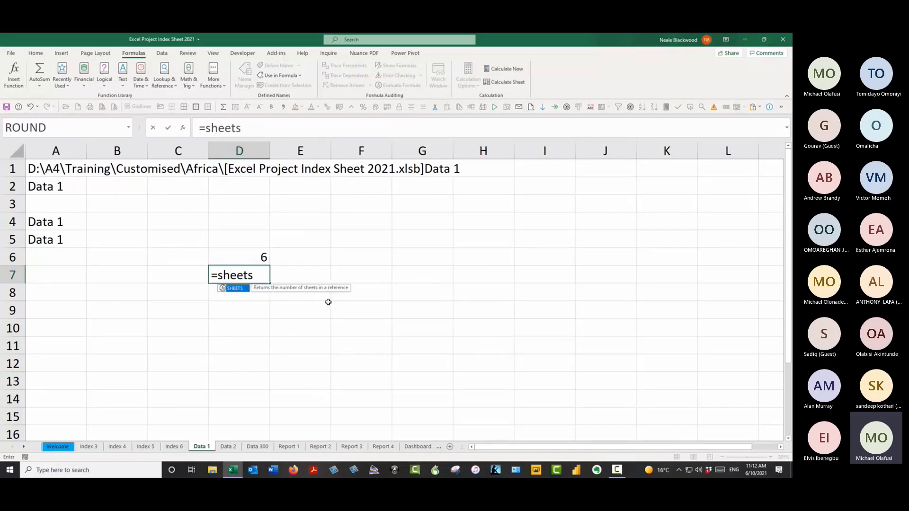
pyautogui.press('Tab')
pyautogui.press('Return')
pyautogui.press('Up')
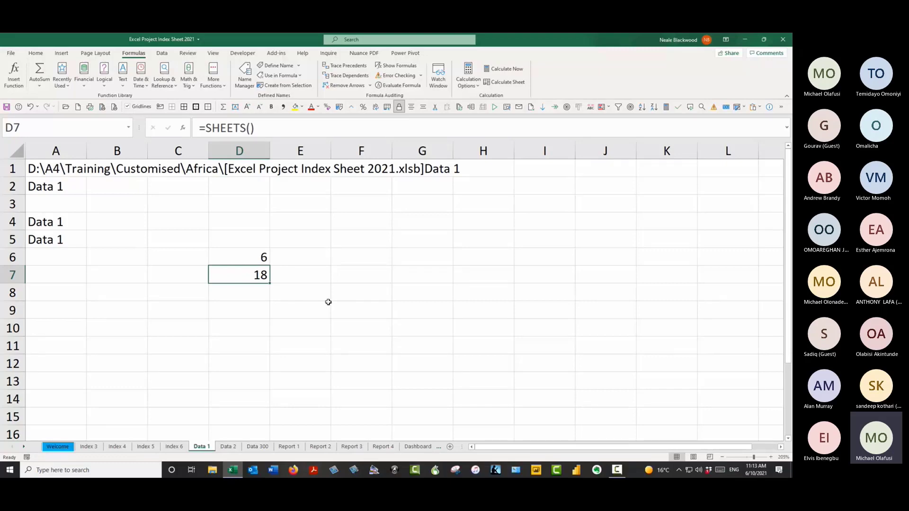
pyautogui.press('Up')
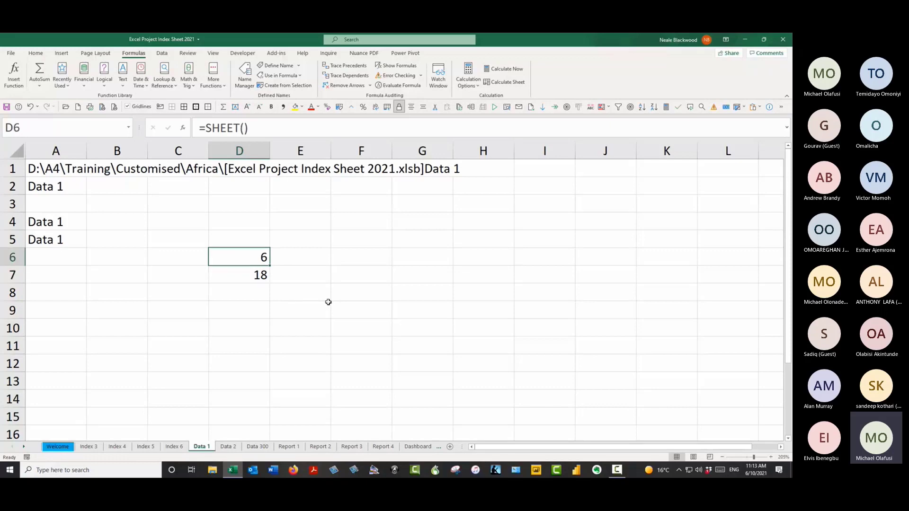
pyautogui.press('Down')
pyautogui.press('Down')
pyautogui.press('Down')
pyautogui.press('Down')
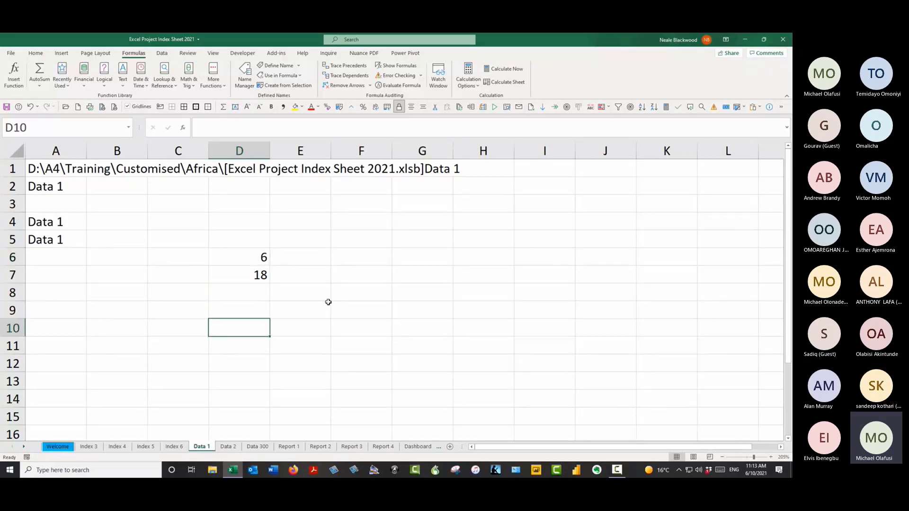
# Step: Enter =SHEET(Welcome!E1) in cell D5 of Data 1 to return the Welcome sheet's number
pyautogui.press('Up')
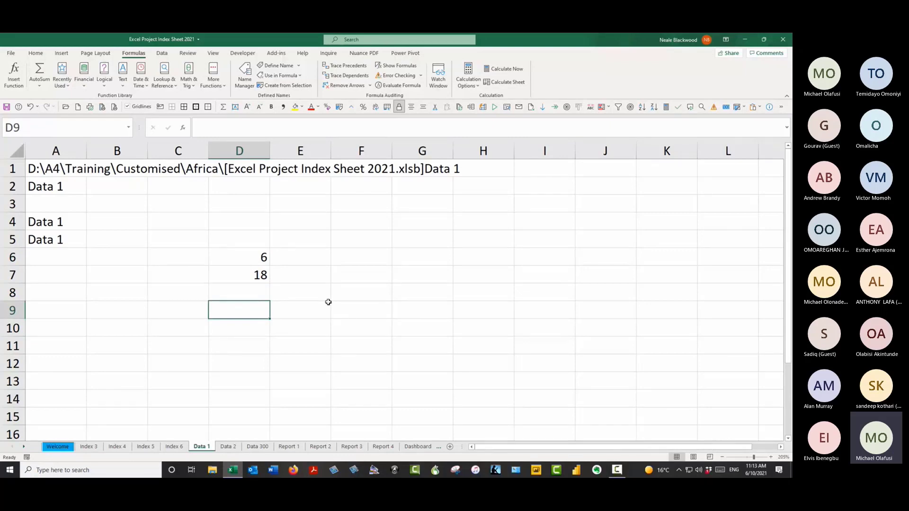
pyautogui.press('Up')
pyautogui.press('Up')
pyautogui.press('Up')
pyautogui.press('Up')
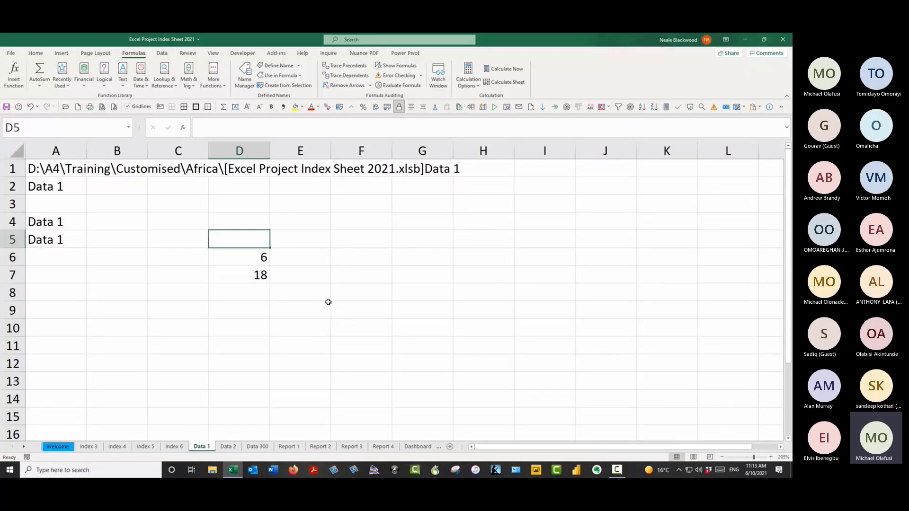
pyautogui.write('=sheet')
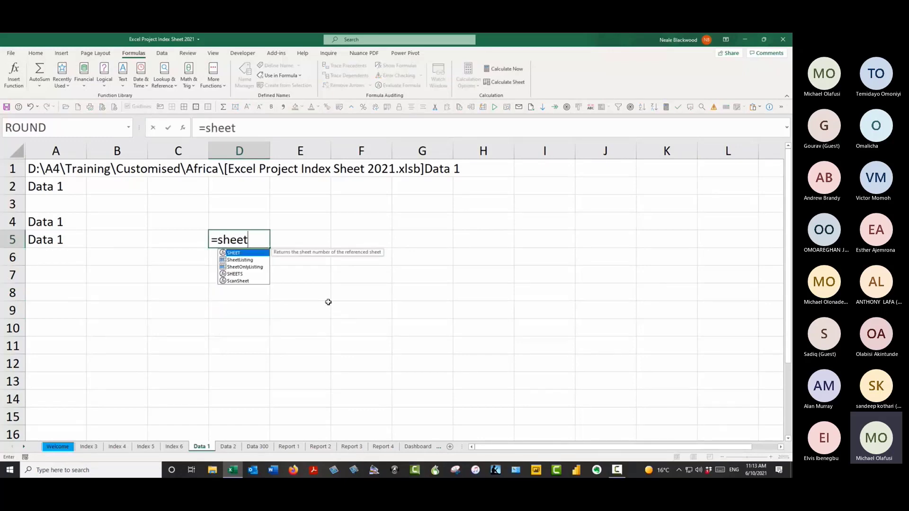
pyautogui.press('Tab')
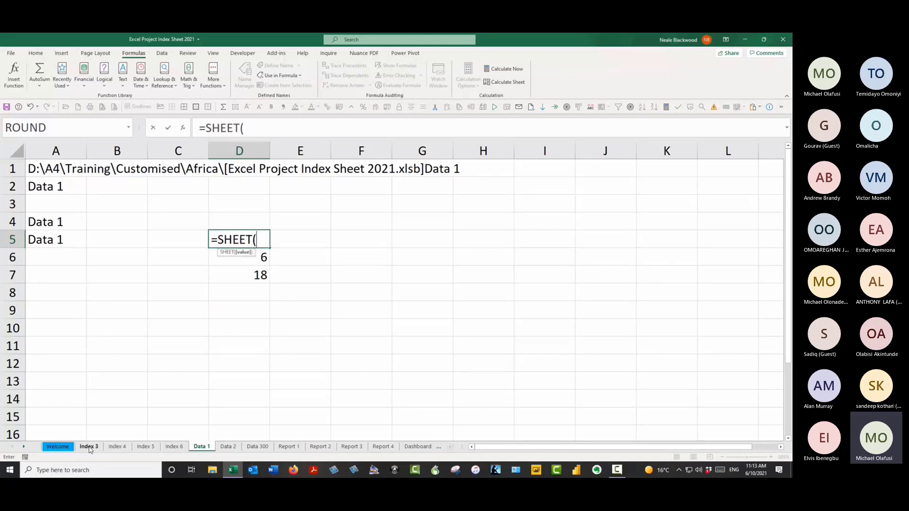
pyautogui.click(67, 447)
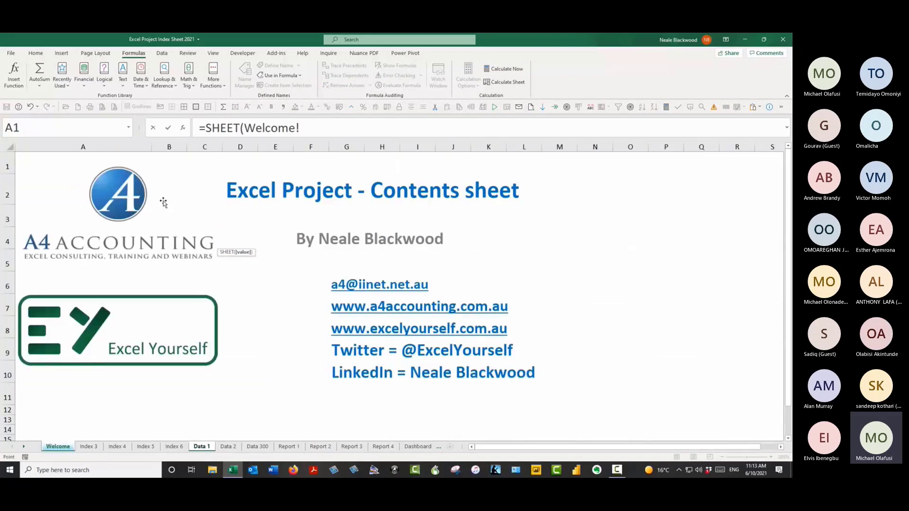
pyautogui.click(283, 161)
pyautogui.write(')')
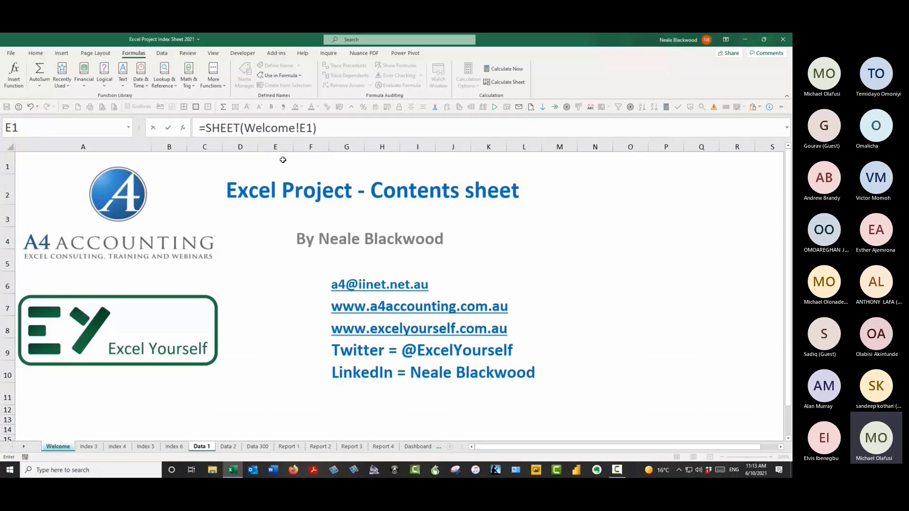
pyautogui.press('Return')
pyautogui.press('Up')
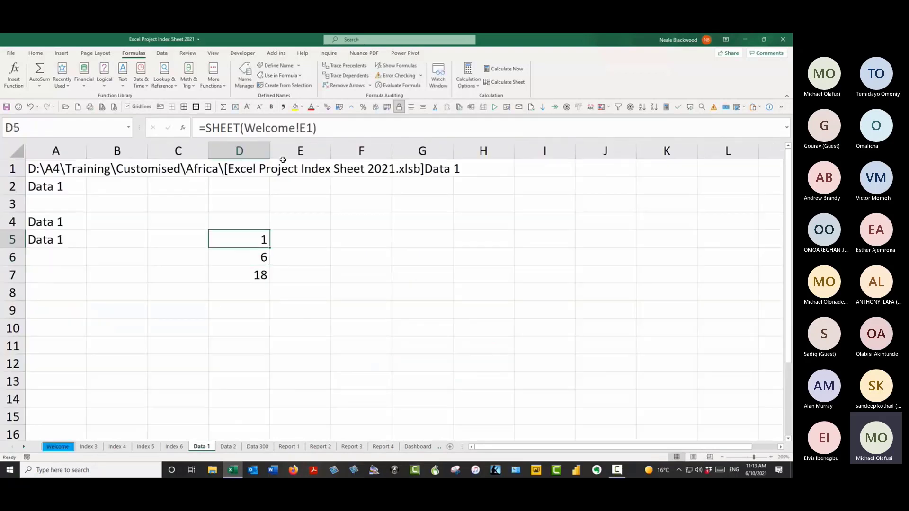
# Step: Review the Welcome!E1 reference inside the D5 formula without editing it
pyautogui.click(247, 125)
pyautogui.moveTo(245, 125); pyautogui.dragTo(314, 126)
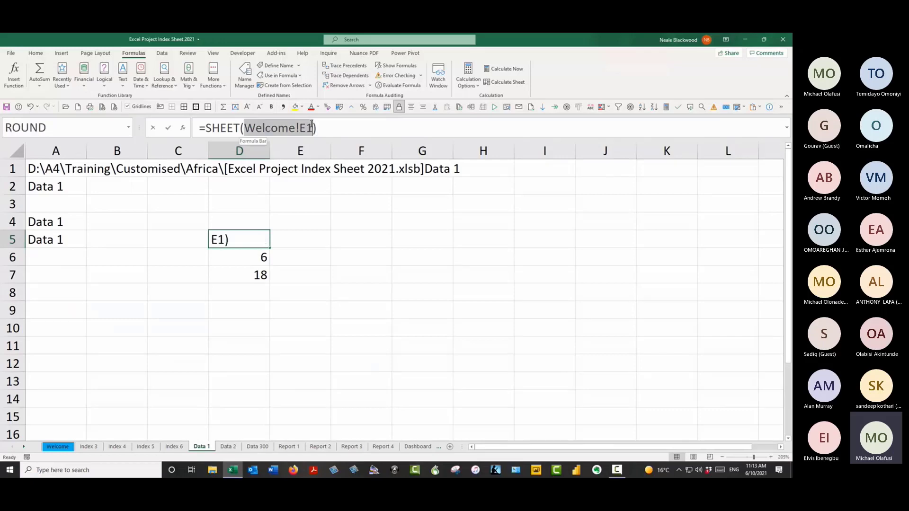
pyautogui.press('Escape')
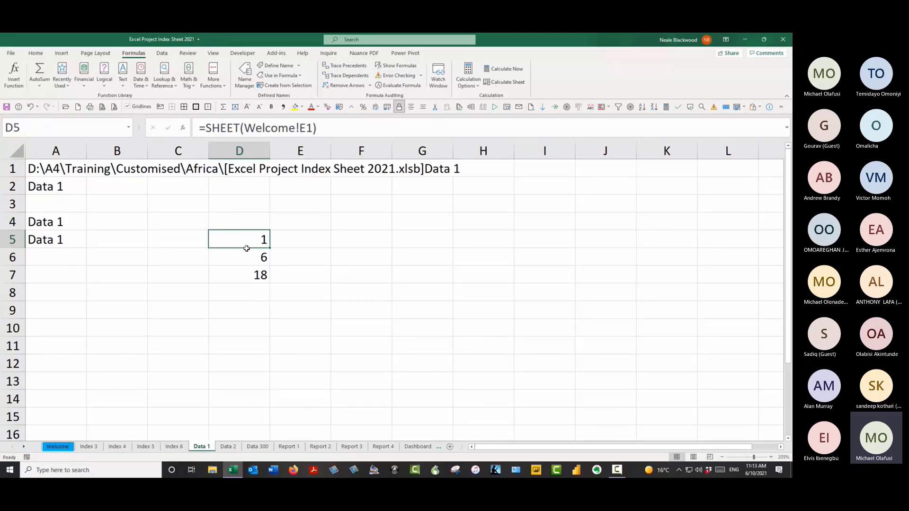
pyautogui.click(290, 238)
pyautogui.click(258, 308)
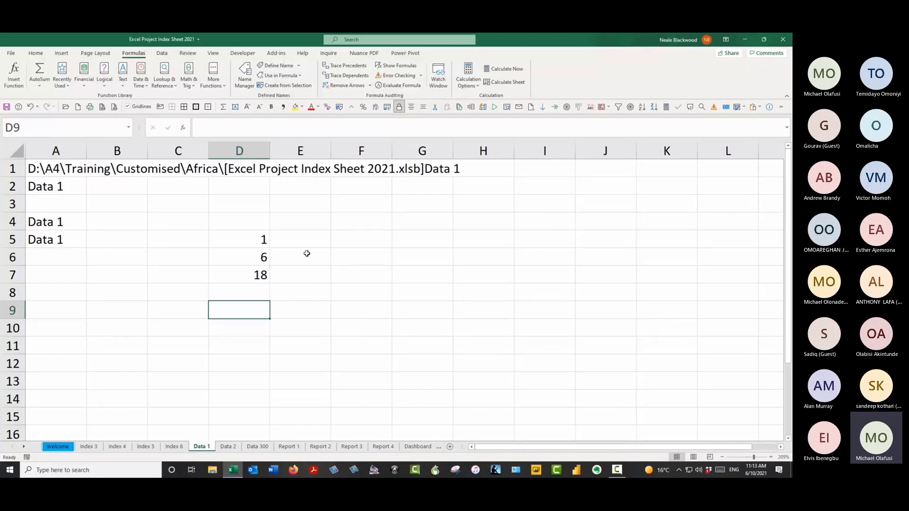
# Step: Define a workbook-scoped name Next that refers to =INDEX(SheetOnlyListing,MIN(SHEET(!$A$1)+1,SHEETS()))
pyautogui.click(345, 238)
pyautogui.click(305, 240)
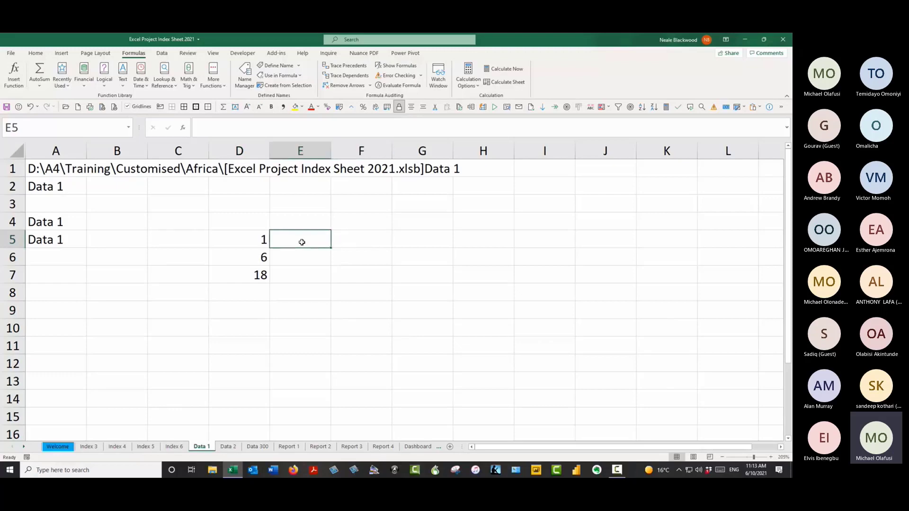
pyautogui.click(279, 66)
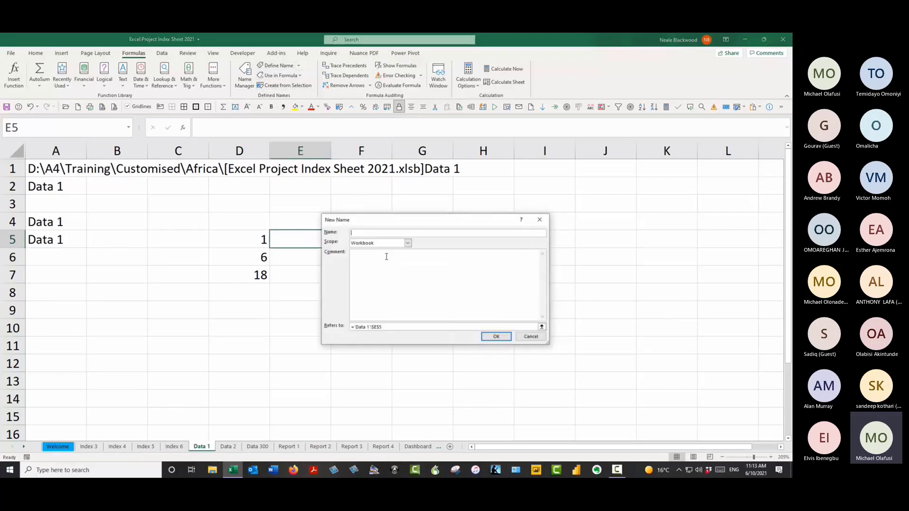
pyautogui.write('Next')
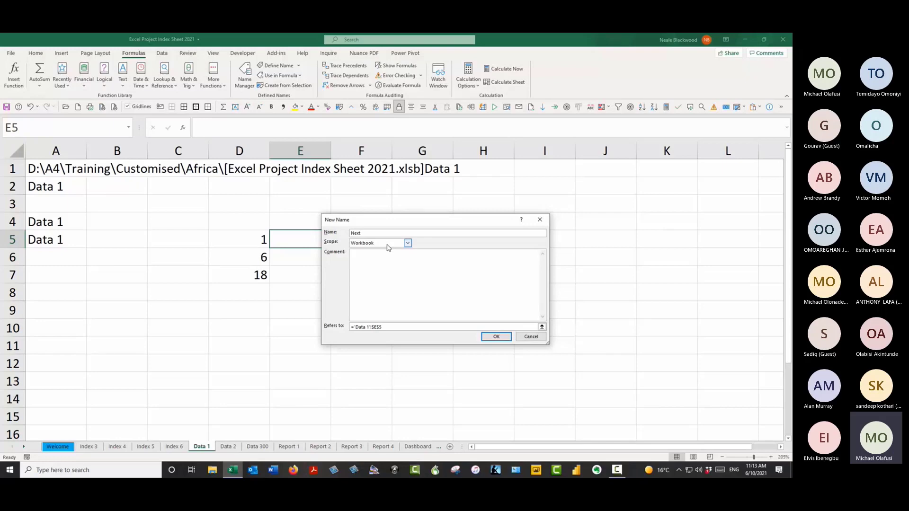
pyautogui.moveTo(383, 327); pyautogui.dragTo(347, 331)
pyautogui.write('=index(')
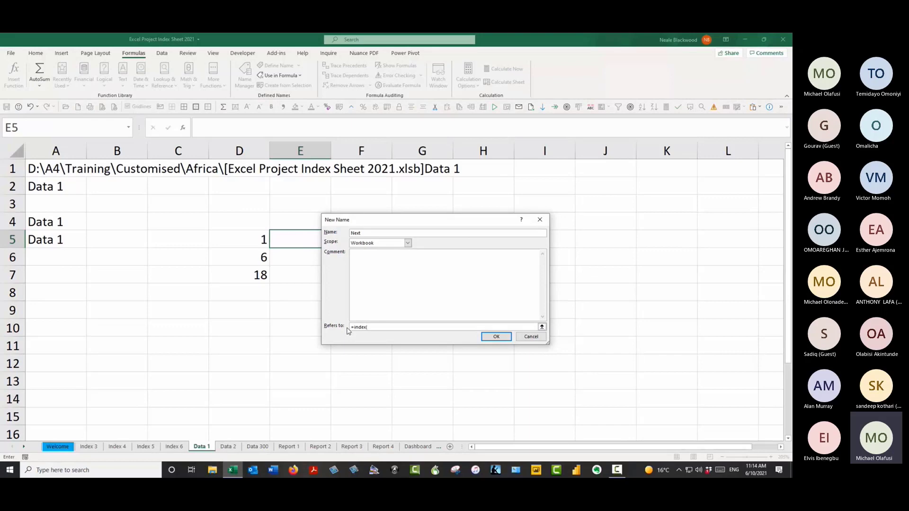
pyautogui.write('sheetonlyliting')
pyautogui.press('BackSpace')
pyautogui.press('BackSpace')
pyautogui.press('BackSpace')
pyautogui.press('BackSpace')
pyautogui.write('sting,min')
pyautogui.write('(sheet($A$1)+1,')
pyautogui.write('sheets(')
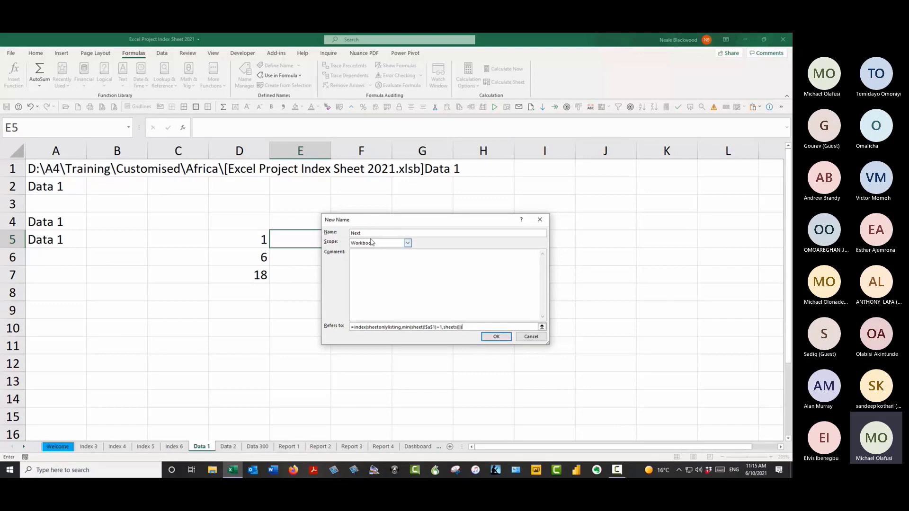
pyautogui.click(496, 337)
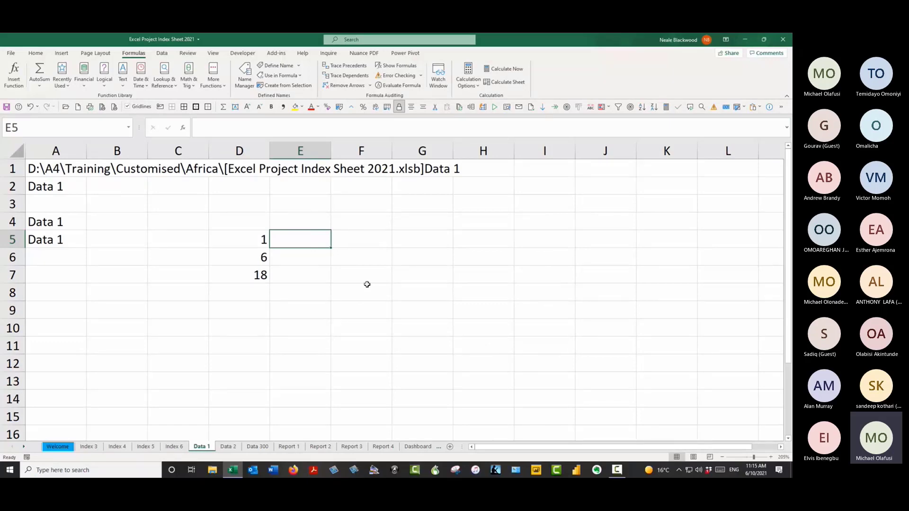
# Step: Define a workbook-scoped name Previous that refers to =INDEX(SheetOnlyListing,MAX(SHEET(!$A$1)-1,1))
pyautogui.click(245, 75)
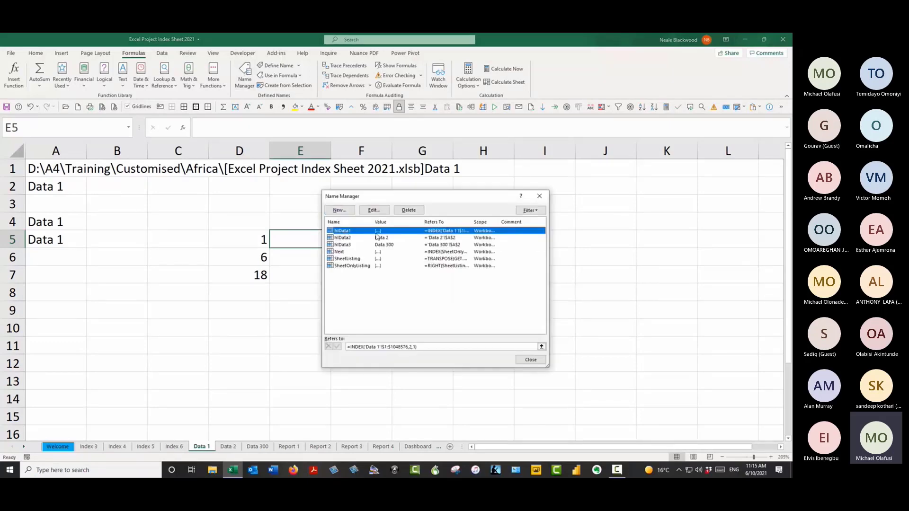
pyautogui.click(346, 211)
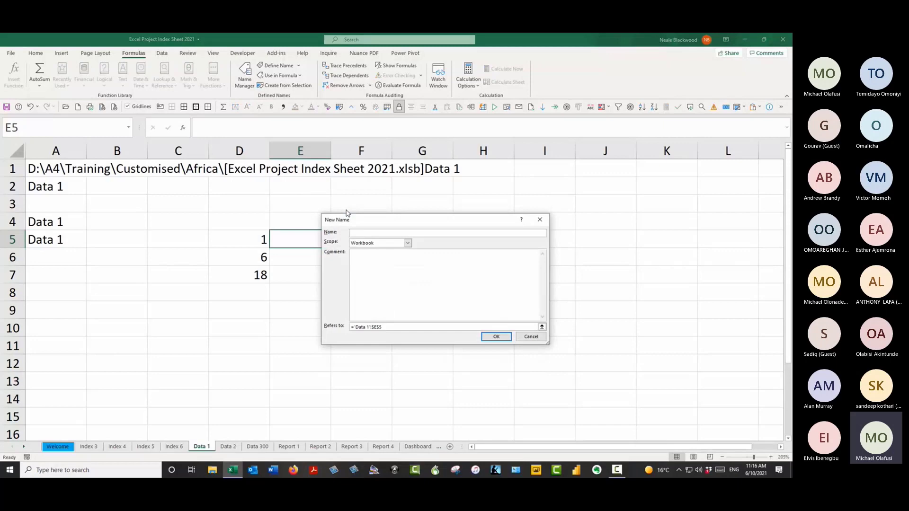
pyautogui.write('Preb')
pyautogui.write('iou')
pyautogui.write('s')
pyautogui.click(337, 327)
pyautogui.write('=')
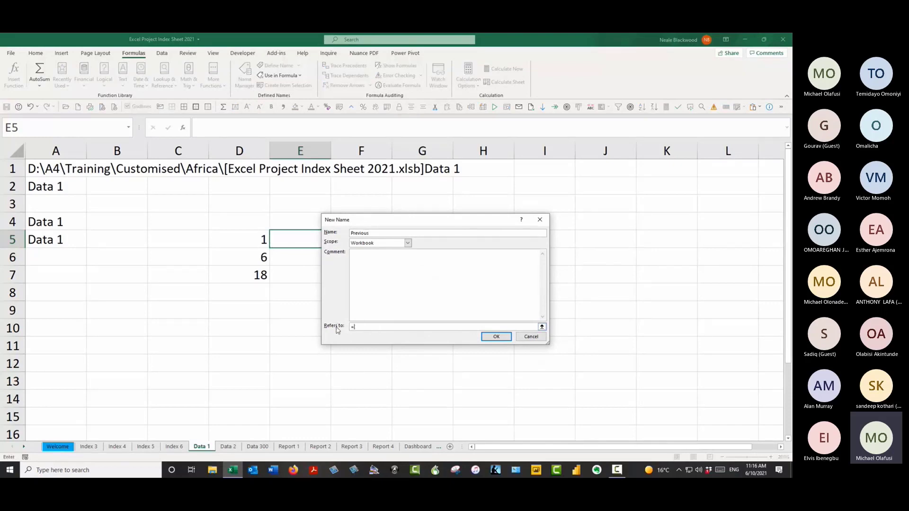
pyautogui.write('index(sheet')
pyautogui.write('nnlylisting')
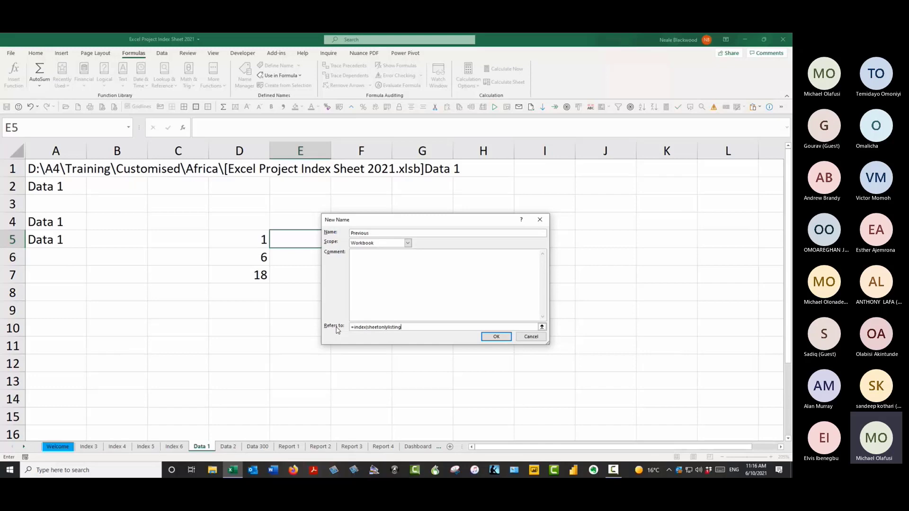
pyautogui.write(',max(sheet($a$1)-1,1')
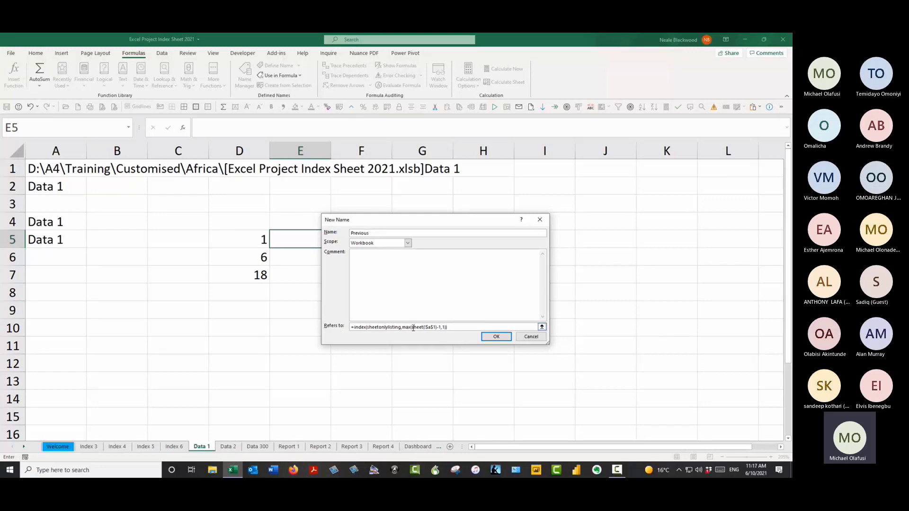
pyautogui.write(')')
pyautogui.click(492, 337)
# Step: Check the formulas behind the defined names Next and Previous
pyautogui.hotkey('ctrl', 'F3')
pyautogui.click(344, 251)
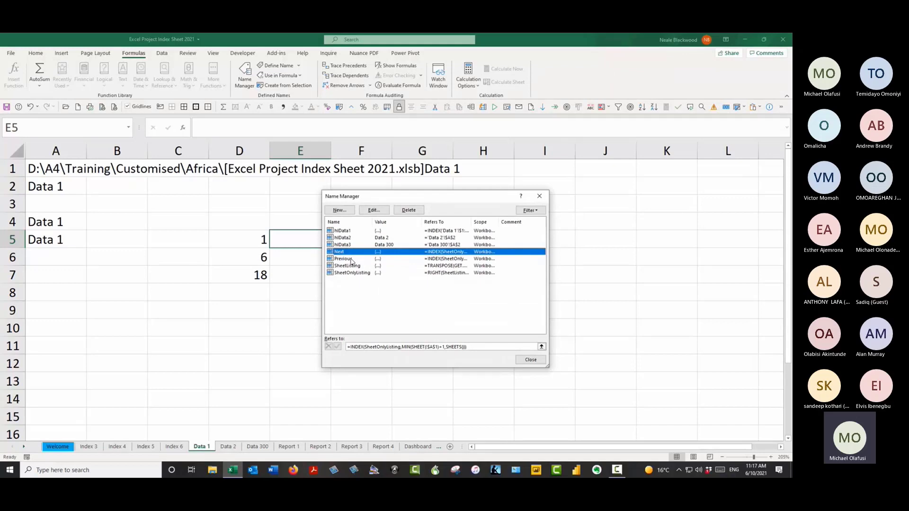
pyautogui.click(350, 259)
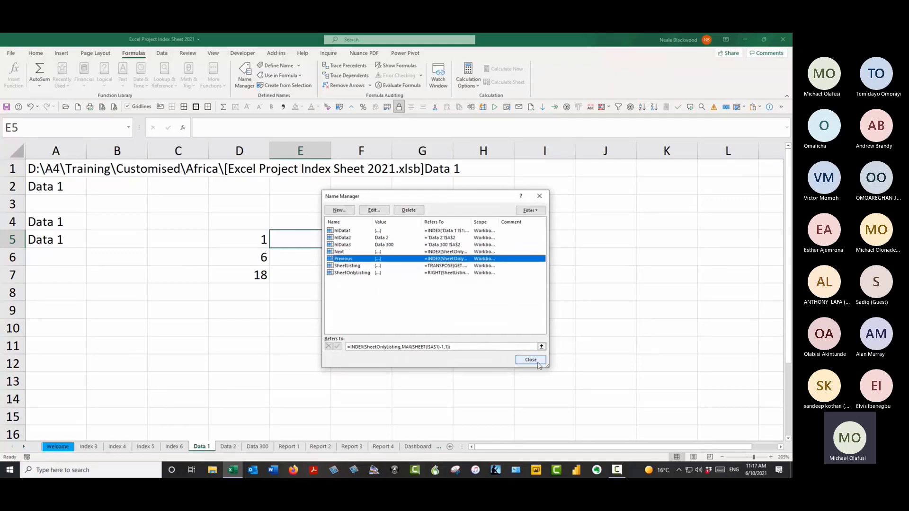
pyautogui.click(537, 362)
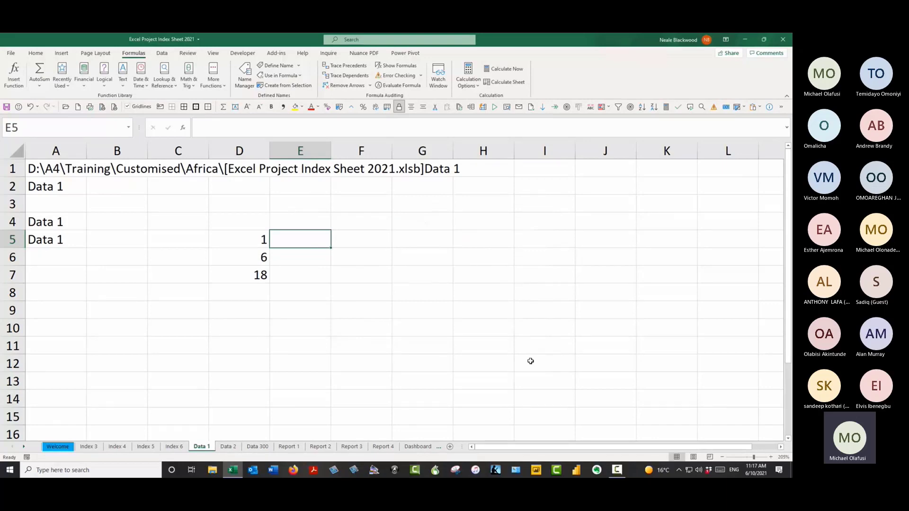
# Step: Start a HYPERLINK formula in cell E3 whose link location begins with "#"&Previous
pyautogui.press('Up')
pyautogui.press('Up')
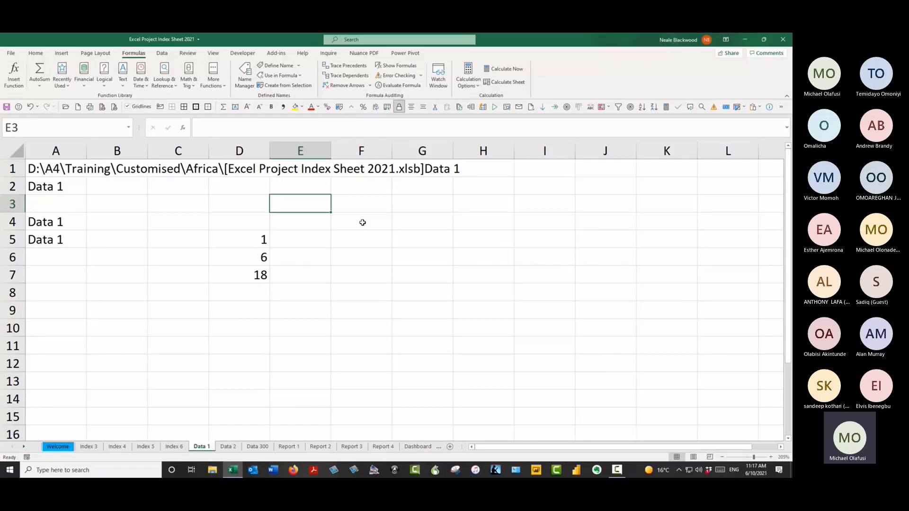
pyautogui.write('=hyp')
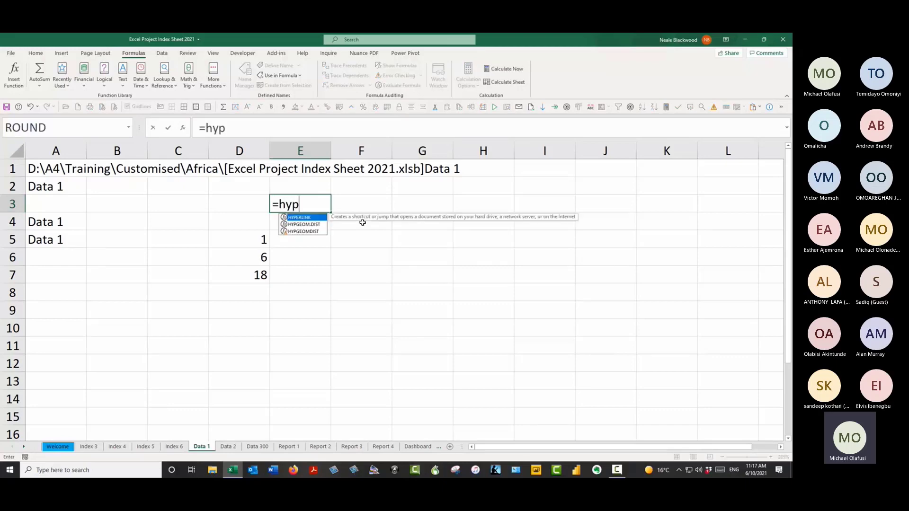
pyautogui.press('Tab')
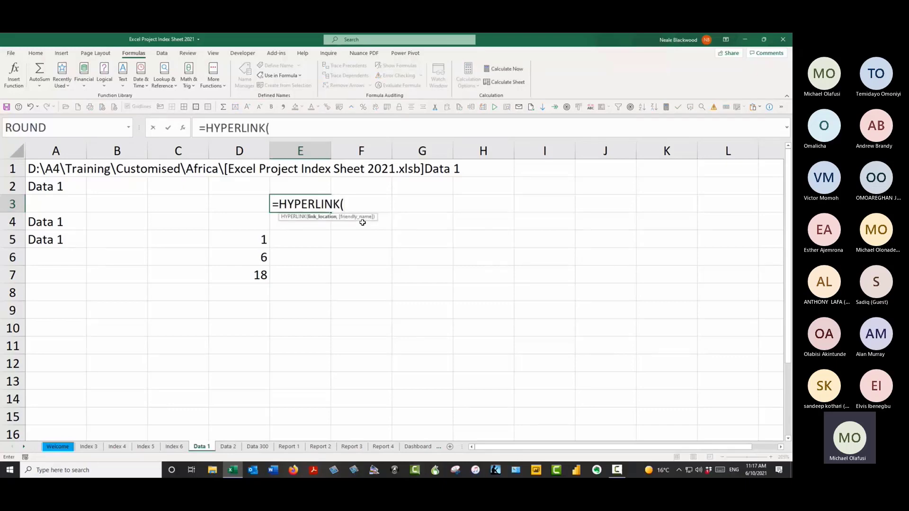
pyautogui.write('"#')
pyautogui.write('"&pr')
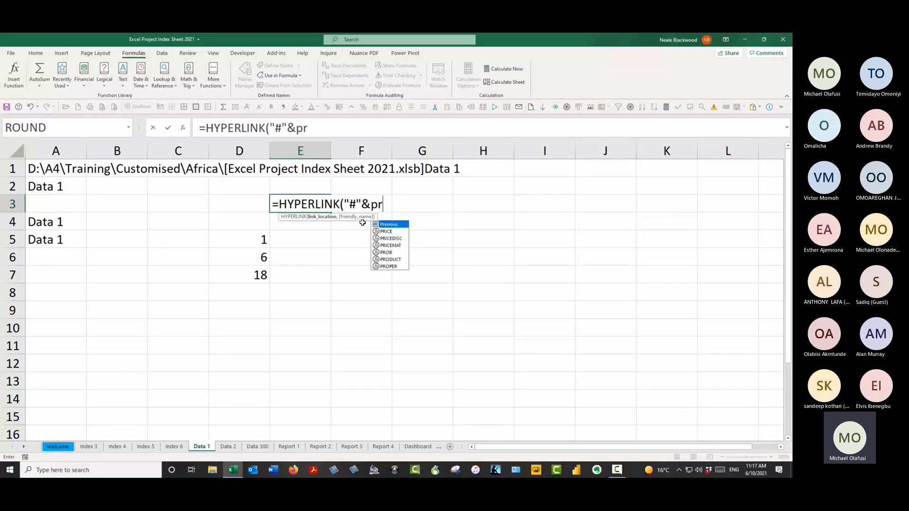
pyautogui.write('evious')
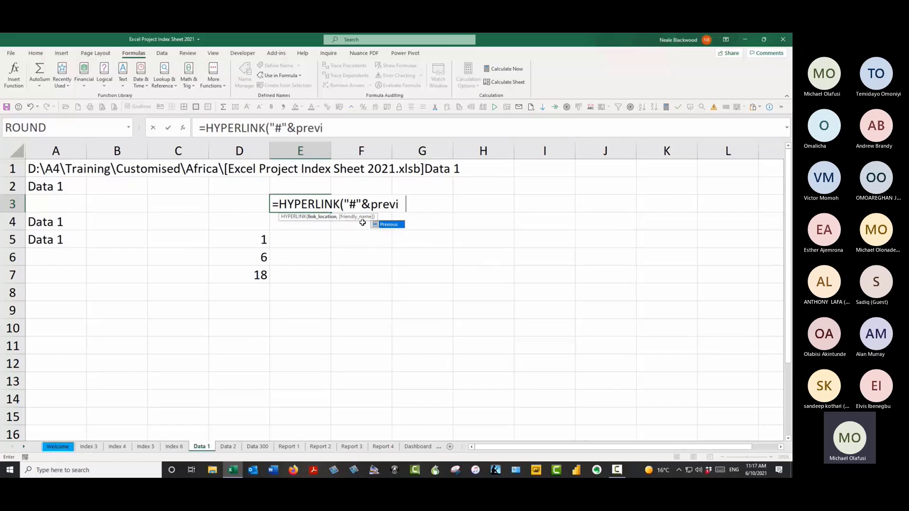
pyautogui.press('BackSpace')
pyautogui.press('BackSpace')
pyautogui.press('BackSpace')
pyautogui.press('BackSpace')
pyautogui.press('Tab')
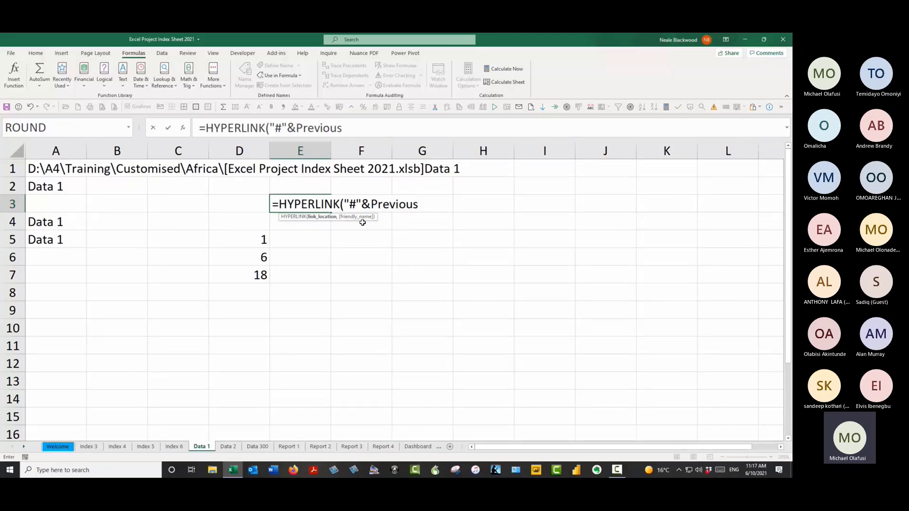
# Step: Add the sheet-name apostrophes, the A1 target and the friendly name, completing E3 as =HYPERLINK("#'"&Previous&"'!A1","Back")
pyautogui.write('&"!')
pyautogui.press('BackSpace')
pyautogui.click(357, 205)
pyautogui.write("'")
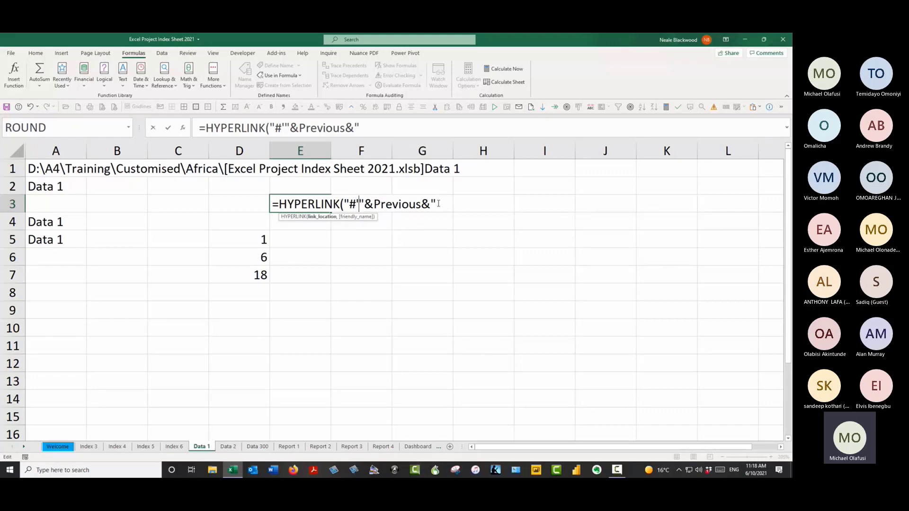
pyautogui.press('End')
pyautogui.write('\'!A1",')
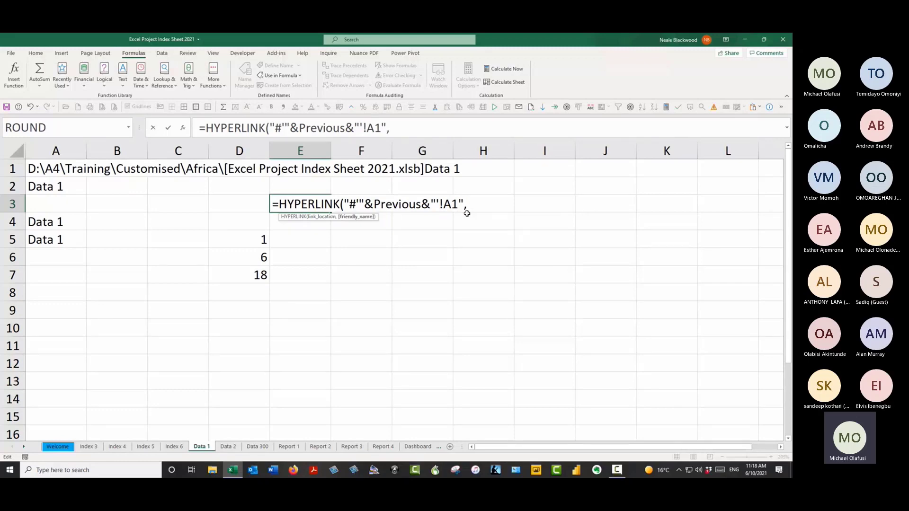
pyautogui.write('"Back")')
pyautogui.press('Return')
pyautogui.press('Up')
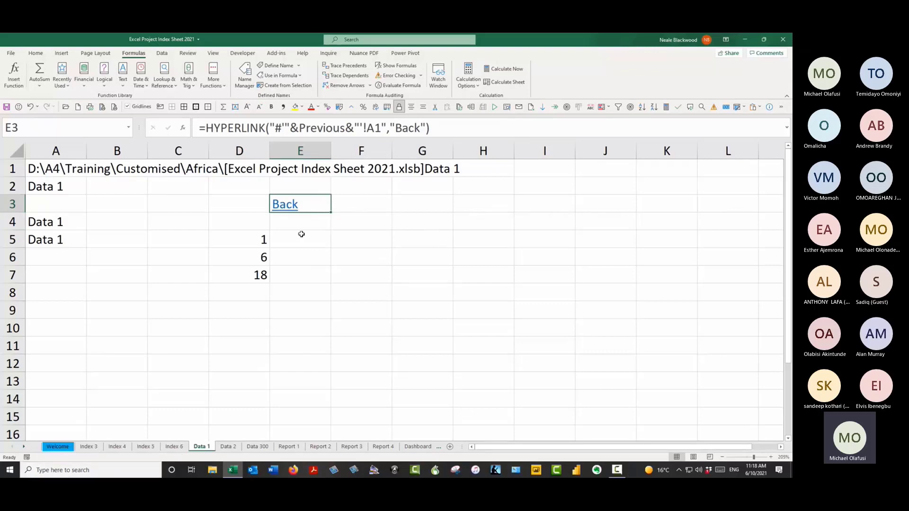
# Step: Test the Back link in E3 and return to the same cell on Data 1
pyautogui.click(293, 207)
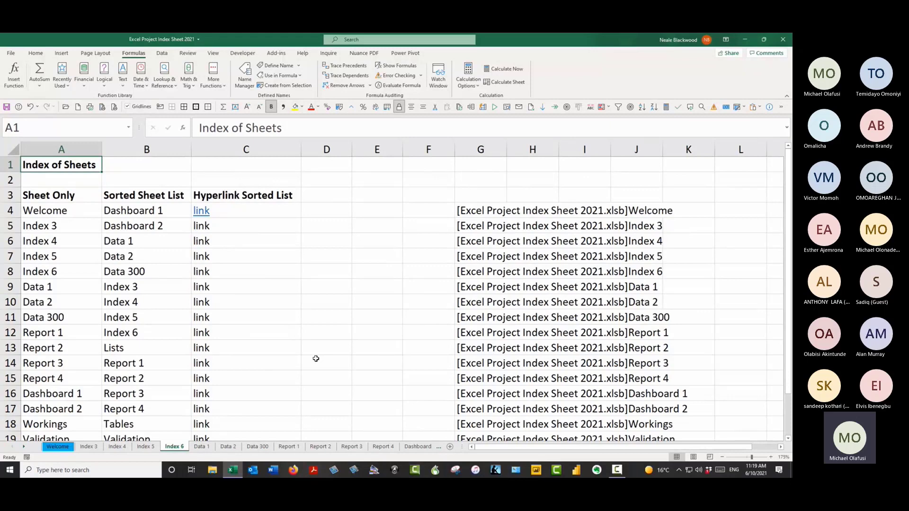
pyautogui.press('F5')
pyautogui.press('Return')
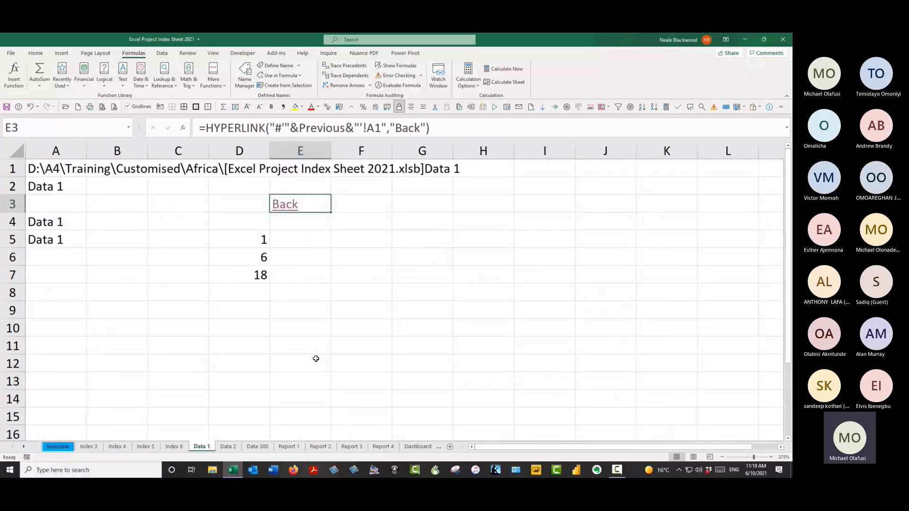
# Step: Copy the Back formula from E3 into F3 and change it to =HYPERLINK("#'"&Next&"'!A1","Next")
pyautogui.moveTo(320, 211); pyautogui.dragTo(361, 205)
pyautogui.moveTo(299, 129); pyautogui.dragTo(344, 130)
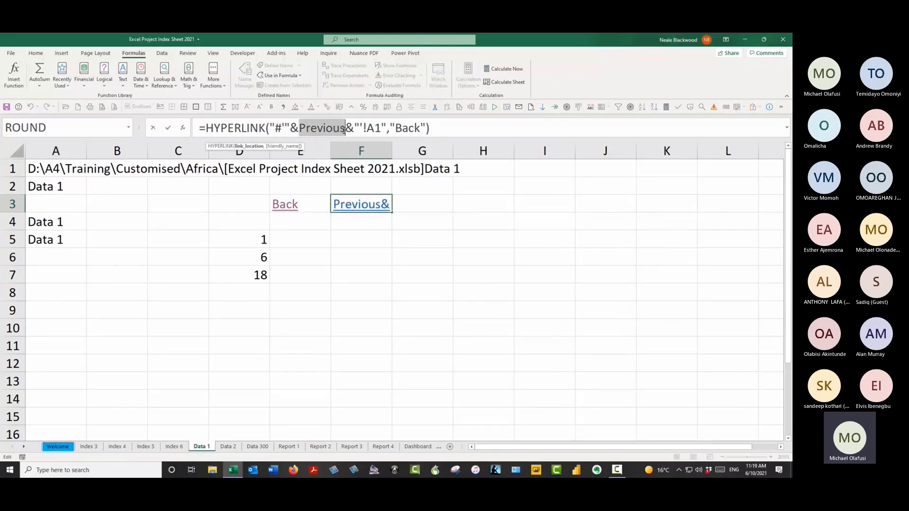
pyautogui.write('Next')
pyautogui.press('Delete')
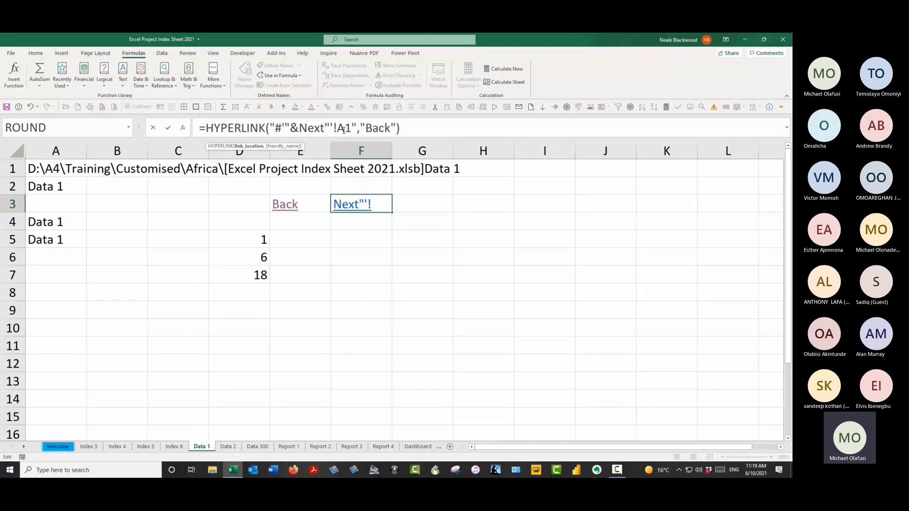
pyautogui.write('&')
pyautogui.click(375, 128)
pyautogui.write('Next')
pyautogui.press('Delete')
pyautogui.press('Delete')
pyautogui.press('Delete')
pyautogui.press('Delete')
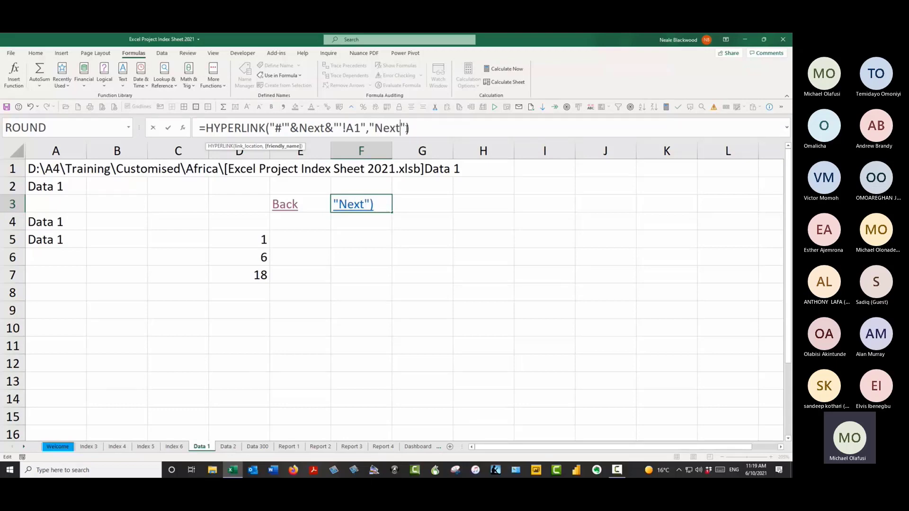
pyautogui.click(168, 129)
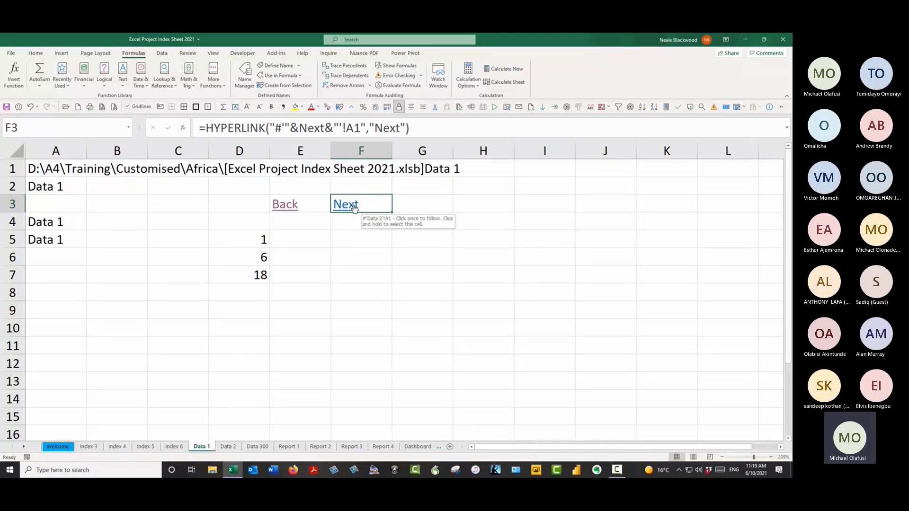
# Step: Test the Next link in F3 and return to cell E3 on Data 1
pyautogui.click(354, 208)
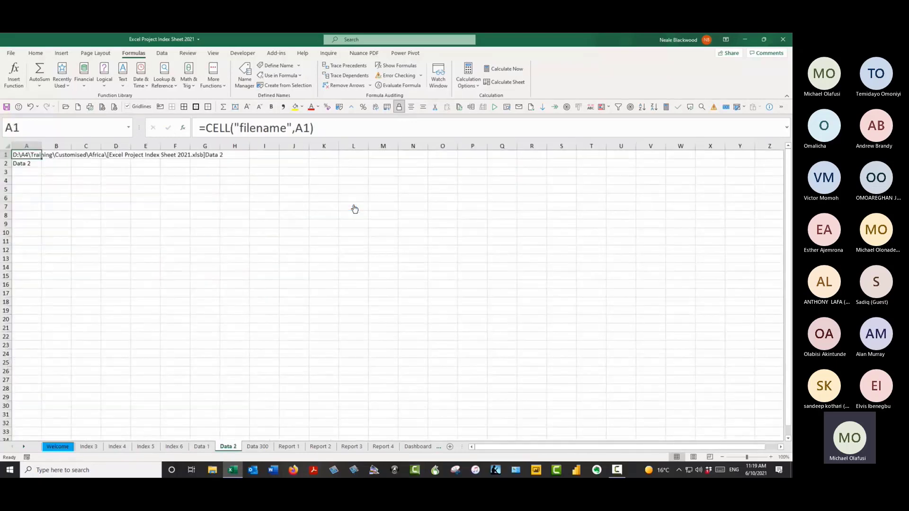
pyautogui.click(207, 446)
pyautogui.click(320, 201)
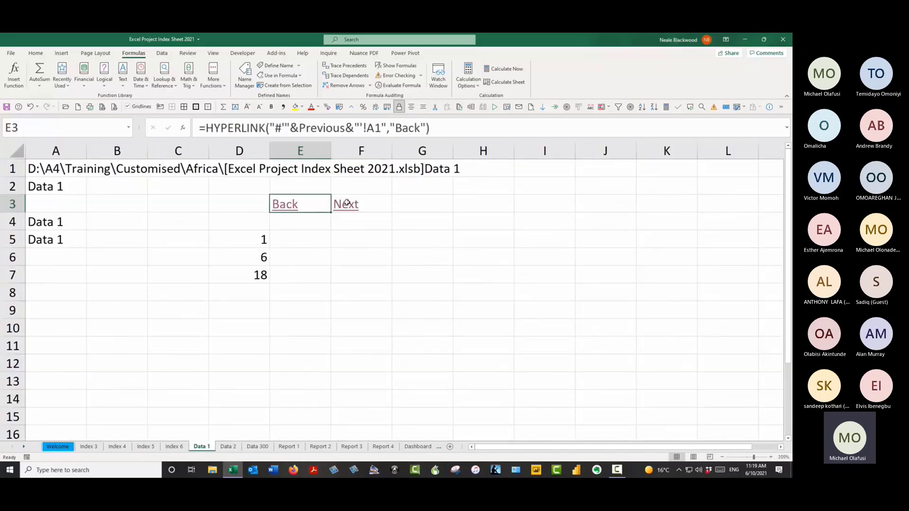
# Step: Copy the Back and Next links from E3:F3 on Data 1 to cell A37 of the Welcome sheet
pyautogui.keyDown('shift'); pyautogui.click(346, 202); pyautogui.keyUp('shift')
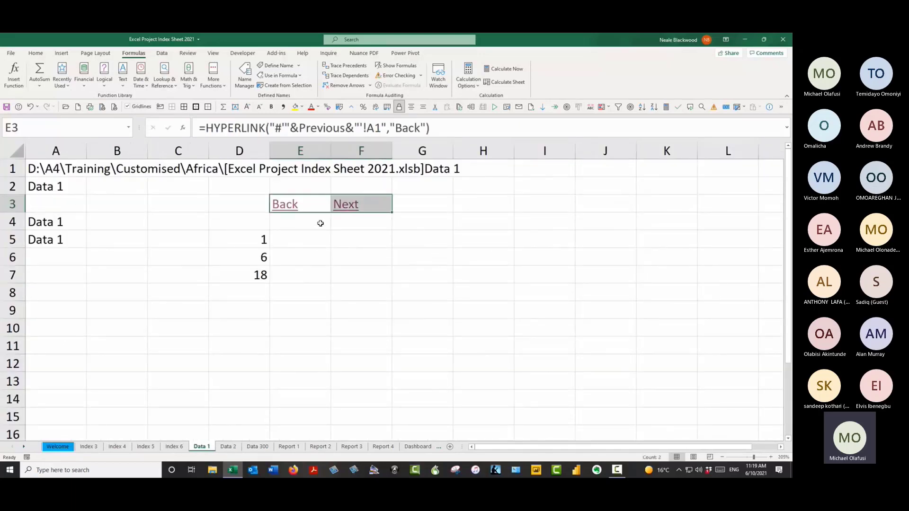
pyautogui.click(320, 223)
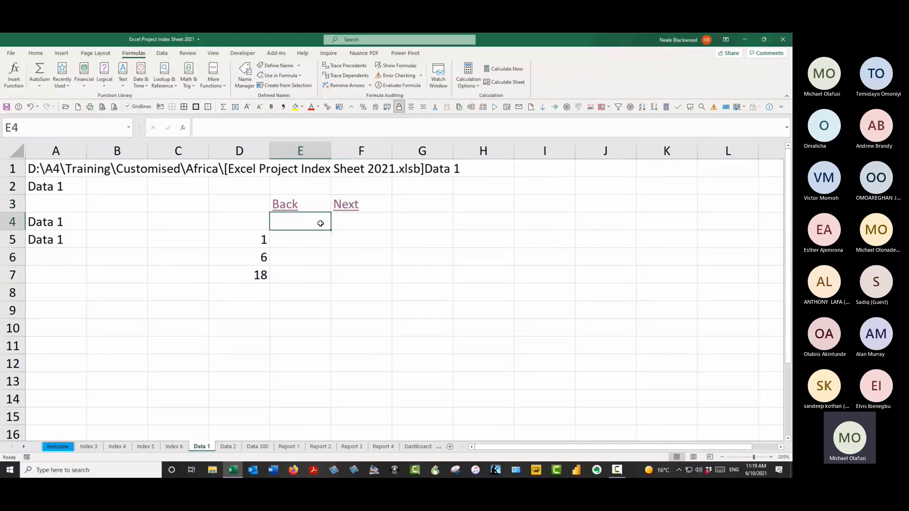
pyautogui.moveTo(321, 203); pyautogui.dragTo(346, 203)
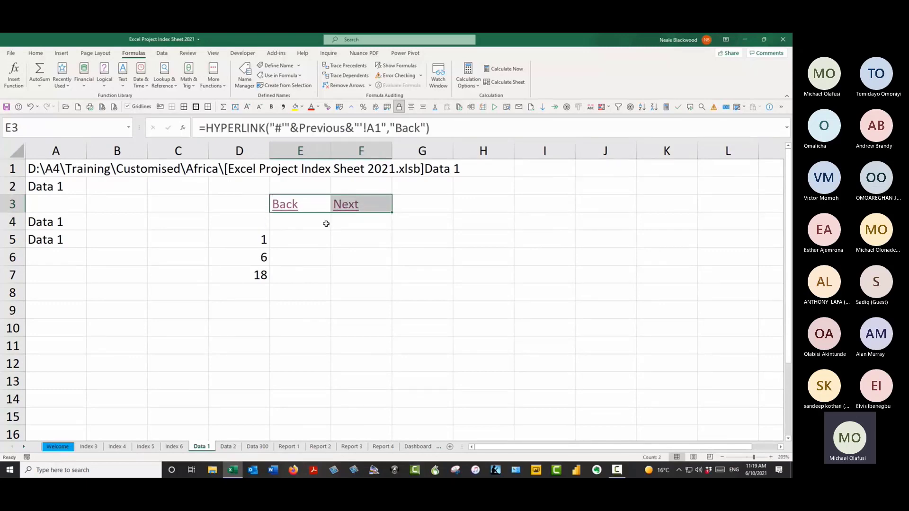
pyautogui.click(323, 223)
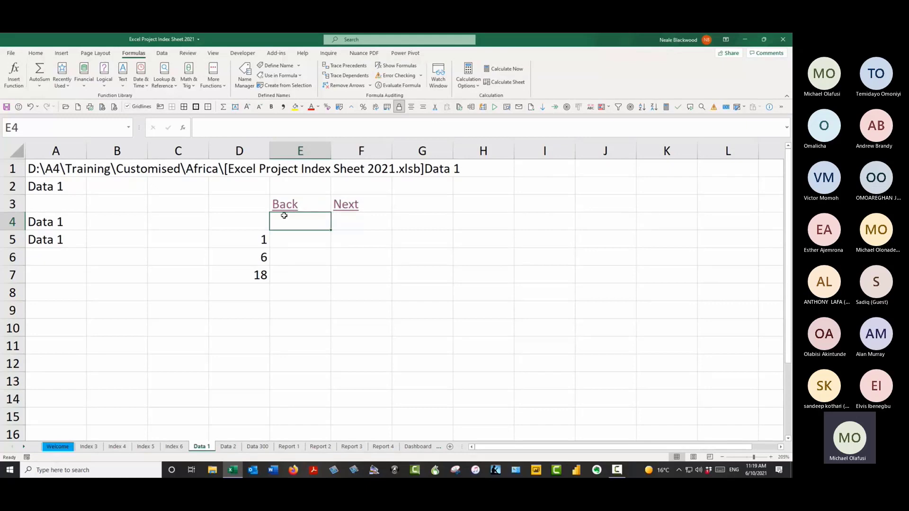
pyautogui.moveTo(311, 199); pyautogui.dragTo(350, 203)
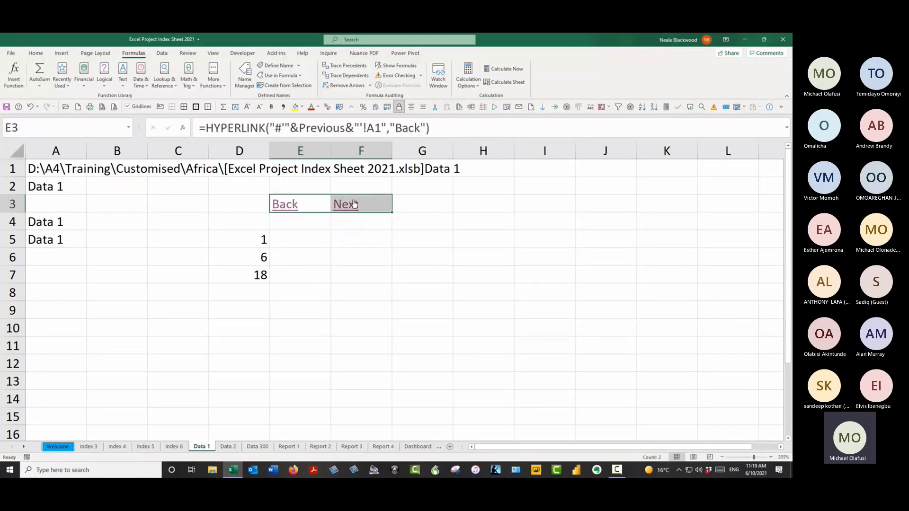
pyautogui.hotkey('ctrl', 'c')
pyautogui.click(65, 448)
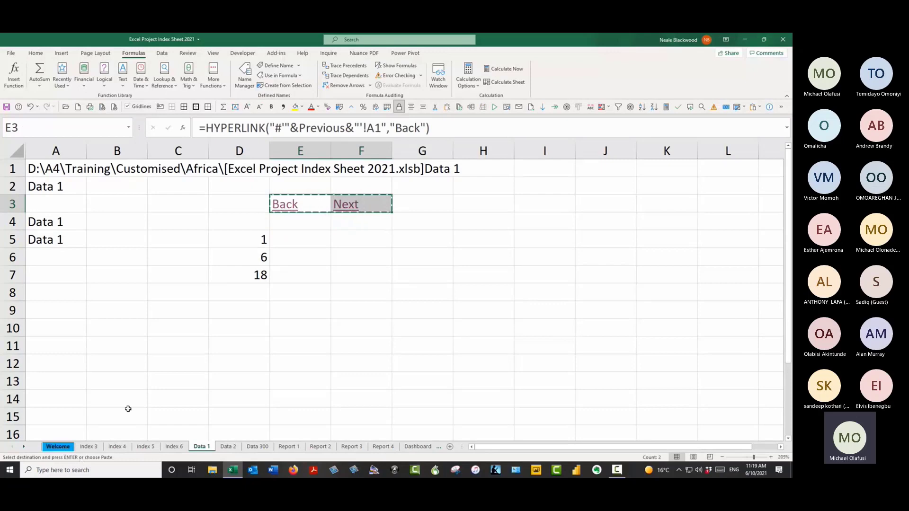
pyautogui.scroll(-8, 175, 360)
pyautogui.click(131, 275)
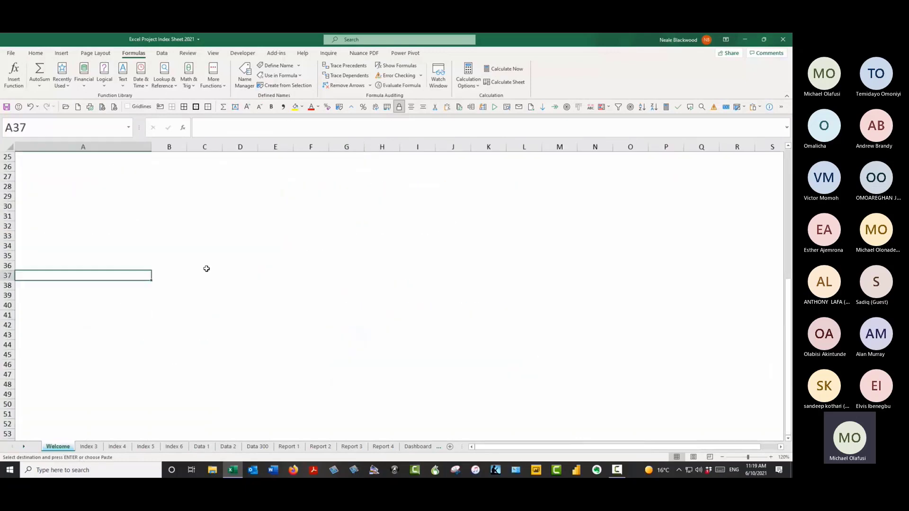
pyautogui.hotkey('ctrl', 'v')
pyautogui.click(118, 306)
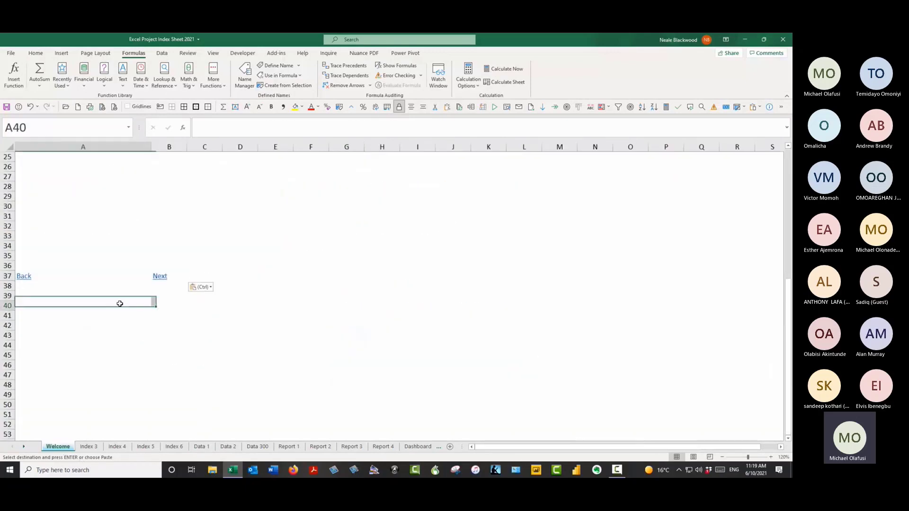
# Step: Test the Back and Next links in row 37 and return to the Welcome sheet
pyautogui.click(25, 276)
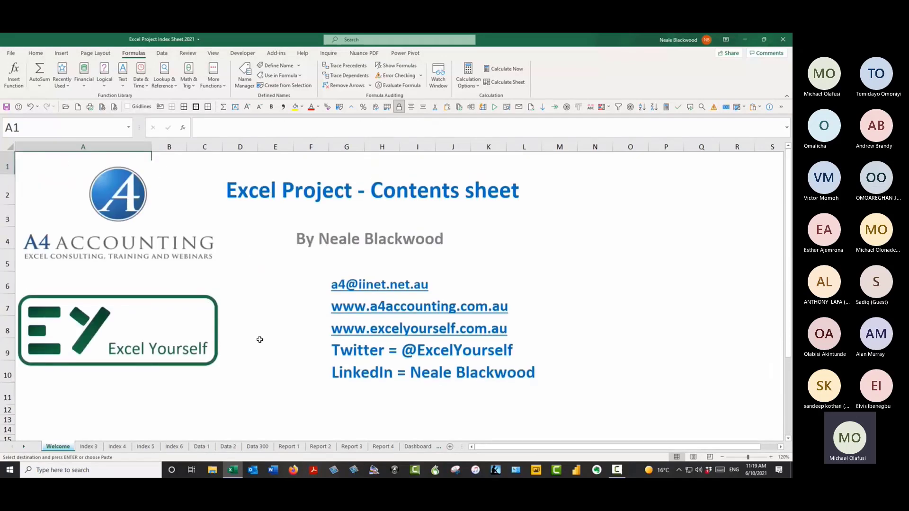
pyautogui.scroll(-6, 260, 339)
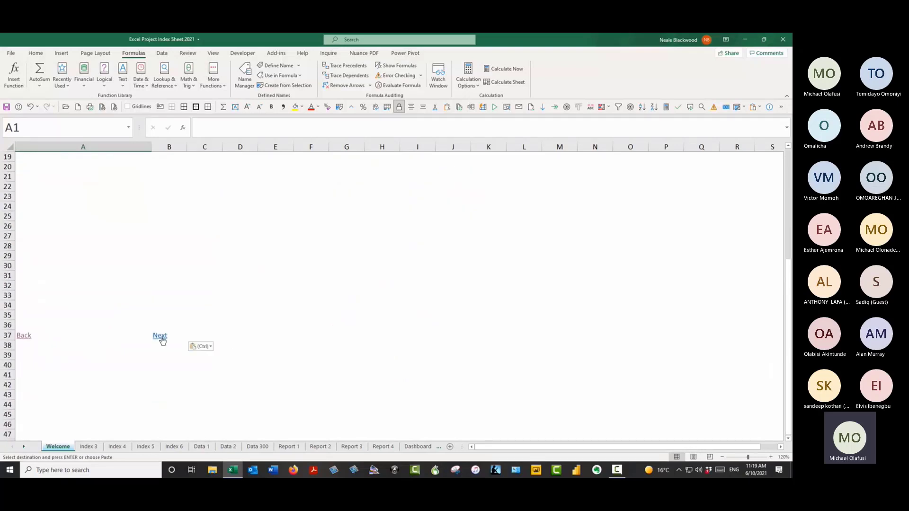
pyautogui.click(162, 340)
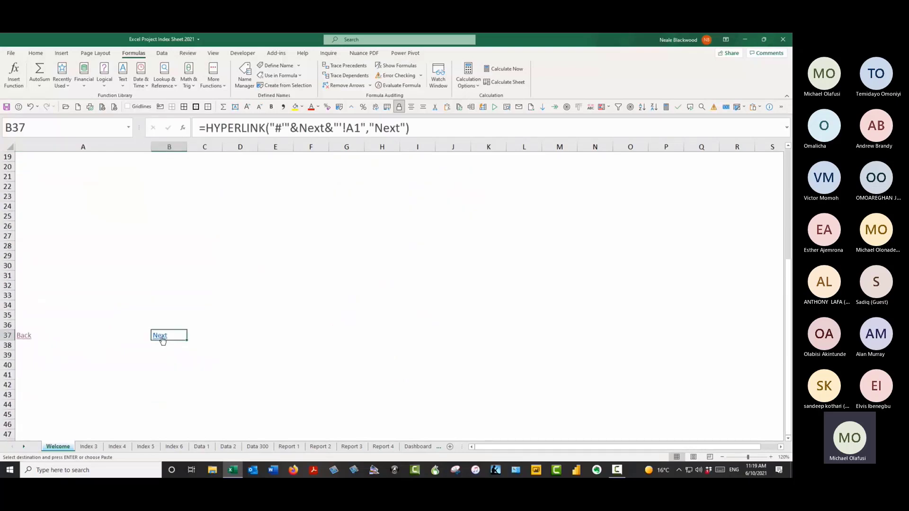
pyautogui.click(57, 447)
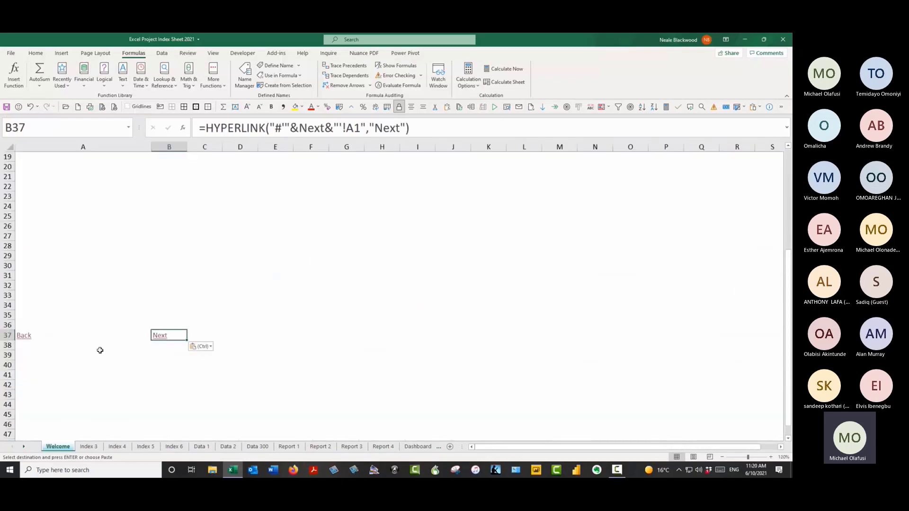
# Step: Copy the Back and Next links from A37:B37 on Welcome to cell F5 of the Lists sheet
pyautogui.moveTo(57, 334); pyautogui.dragTo(169, 335)
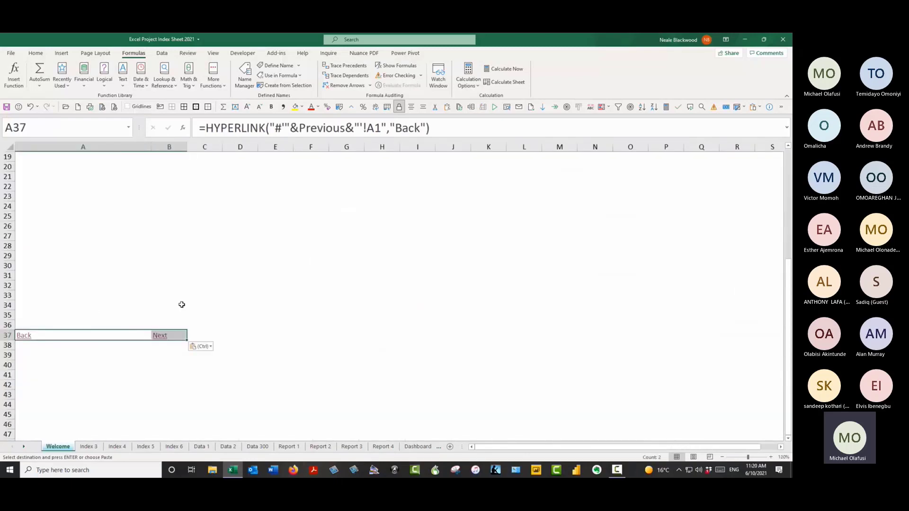
pyautogui.hotkey('ctrl', 'c')
pyautogui.click(23, 447)
pyautogui.click(23, 447)
pyautogui.click(23, 447)
pyautogui.click(23, 447)
pyautogui.click(24, 447)
pyautogui.click(23, 448)
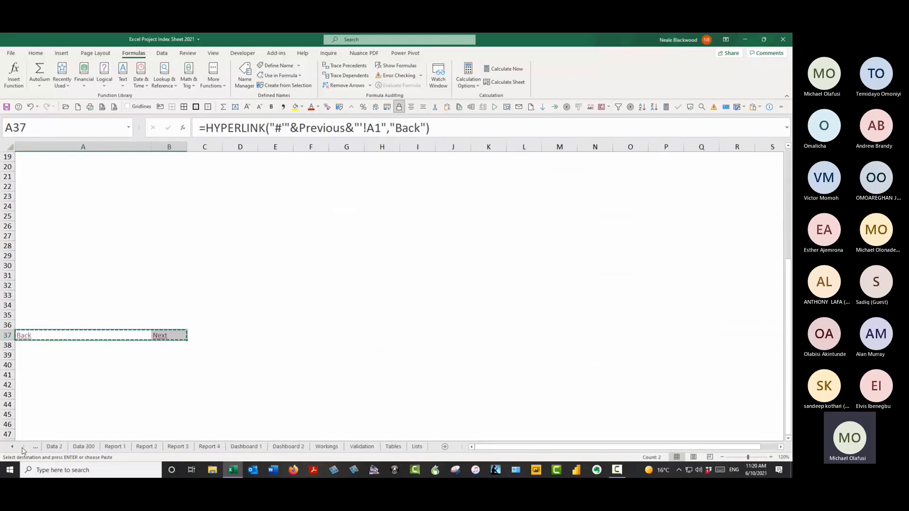
pyautogui.click(417, 446)
pyautogui.click(180, 188)
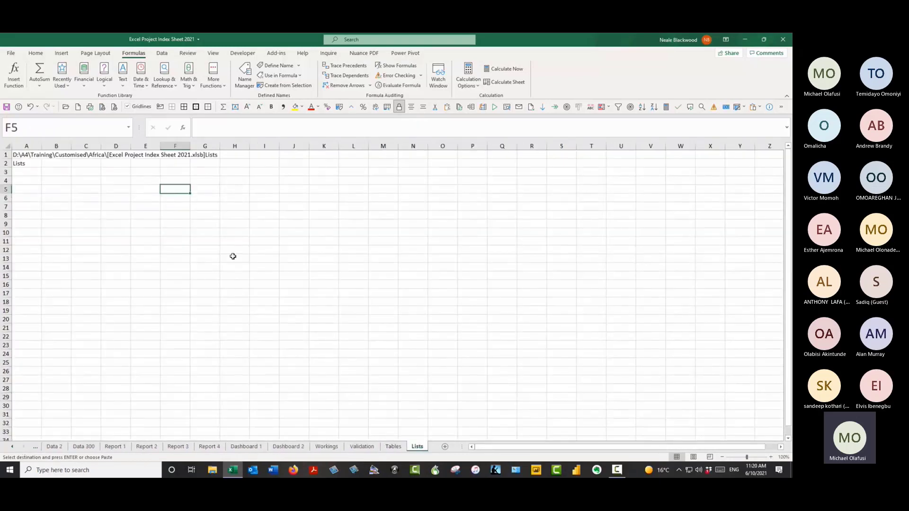
pyautogui.scroll(6, 235, 263)
pyautogui.hotkey('ctrl', 'v')
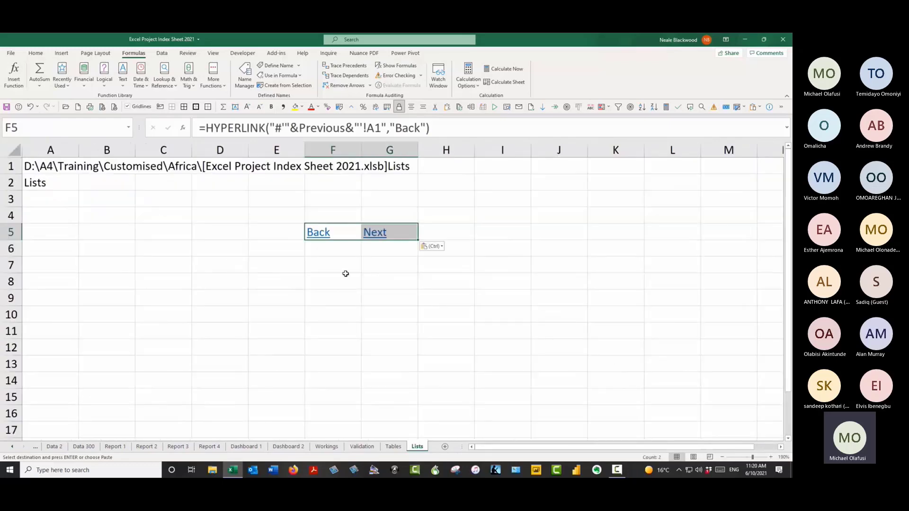
pyautogui.click(346, 269)
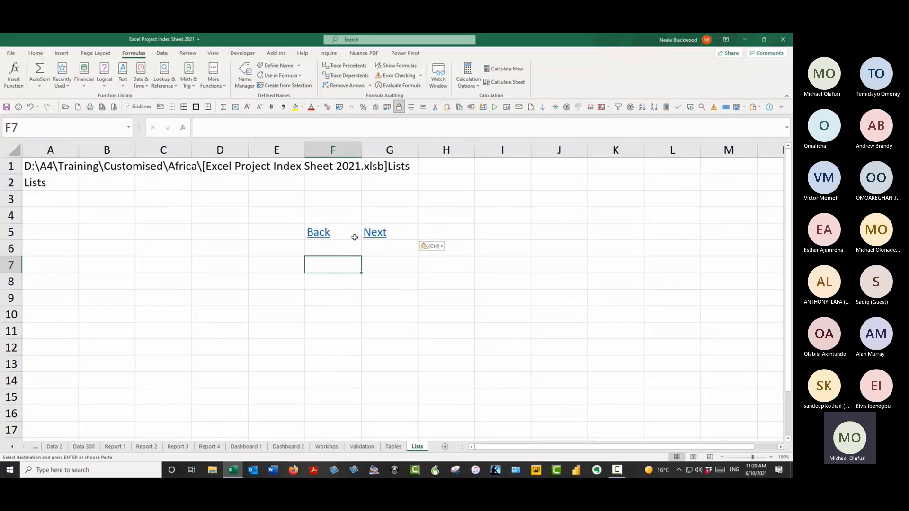
# Step: Test the Next and Back links in row 5 and return to the Lists sheet
pyautogui.click(381, 236)
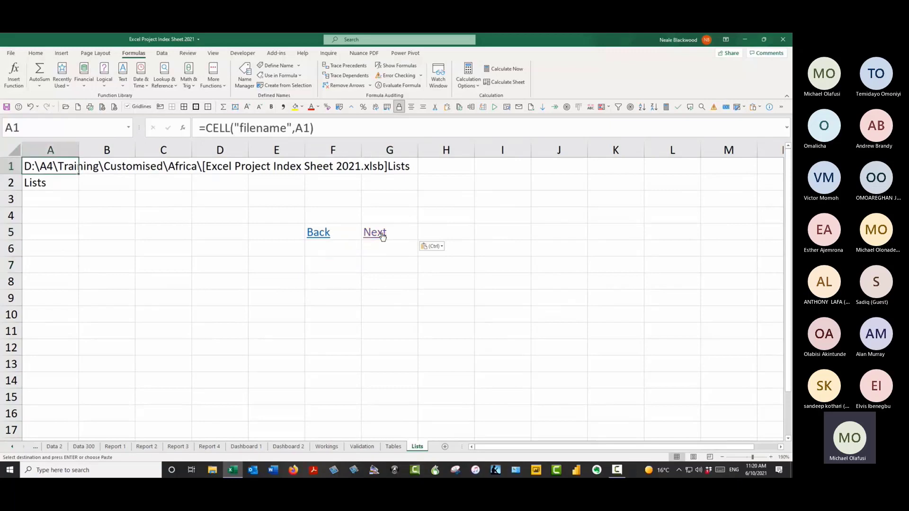
pyautogui.click(319, 235)
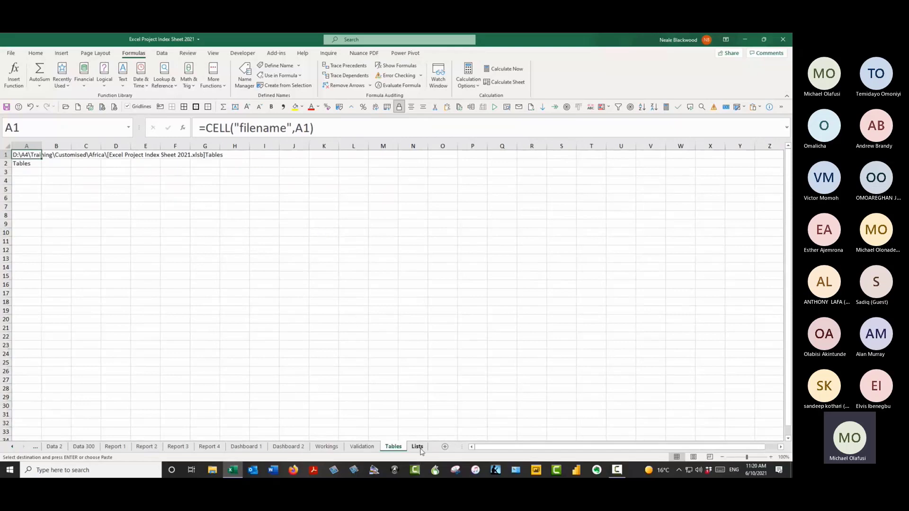
pyautogui.click(417, 446)
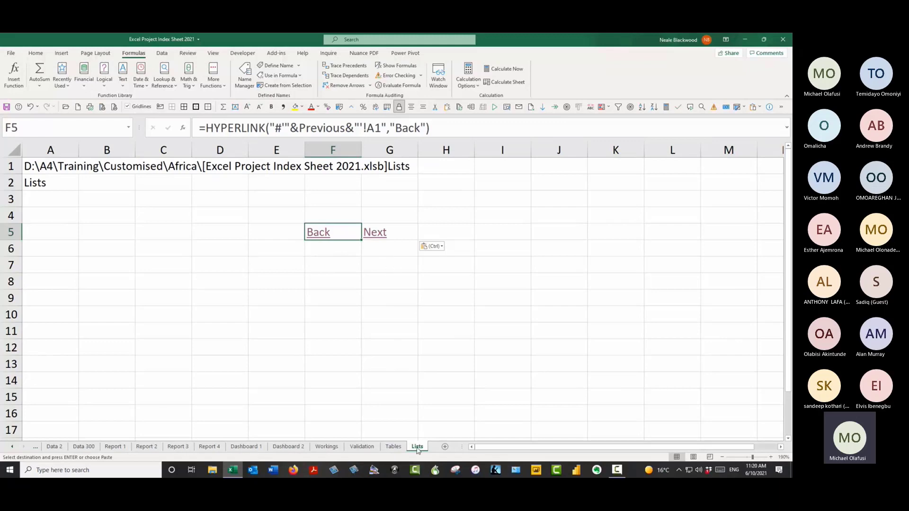
# Step: Hide the Tables sheet and inspect the Back link formula in F5 on Lists
pyautogui.click(394, 447)
pyautogui.rightClick(394, 447)
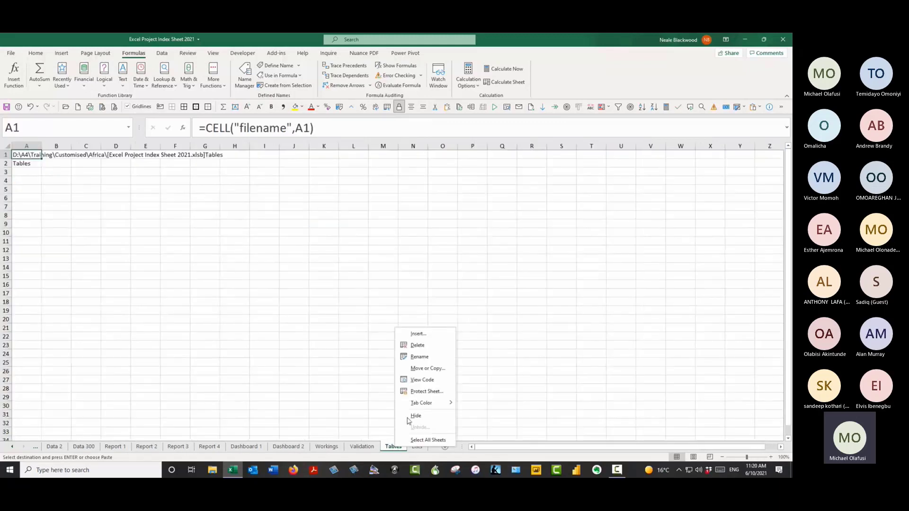
pyautogui.click(412, 417)
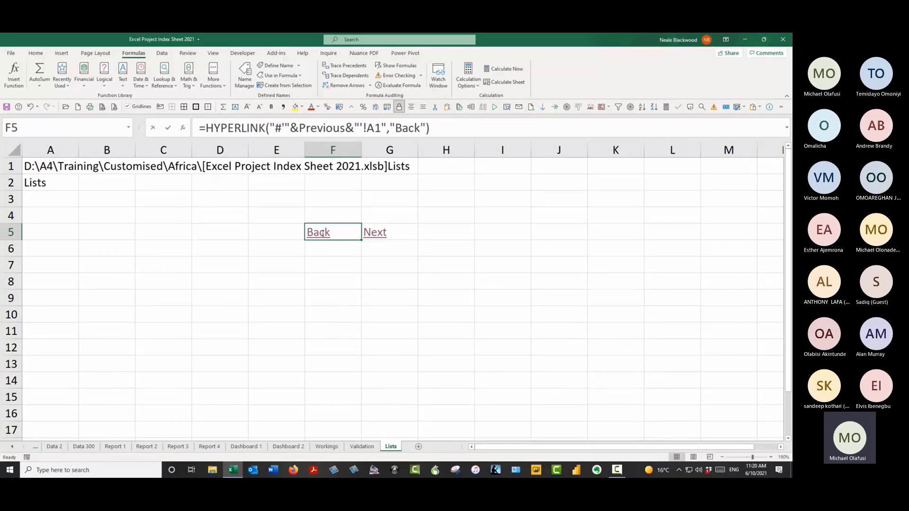
pyautogui.press('F2')
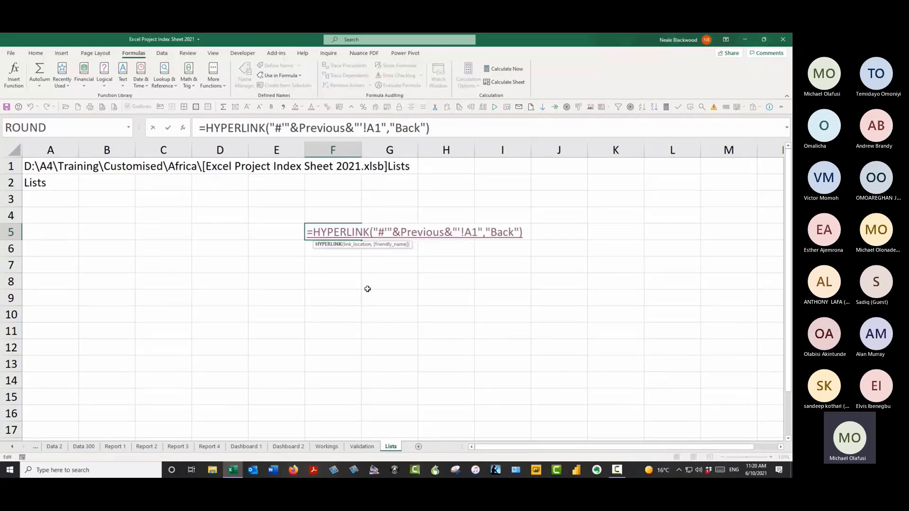
pyautogui.press('Escape')
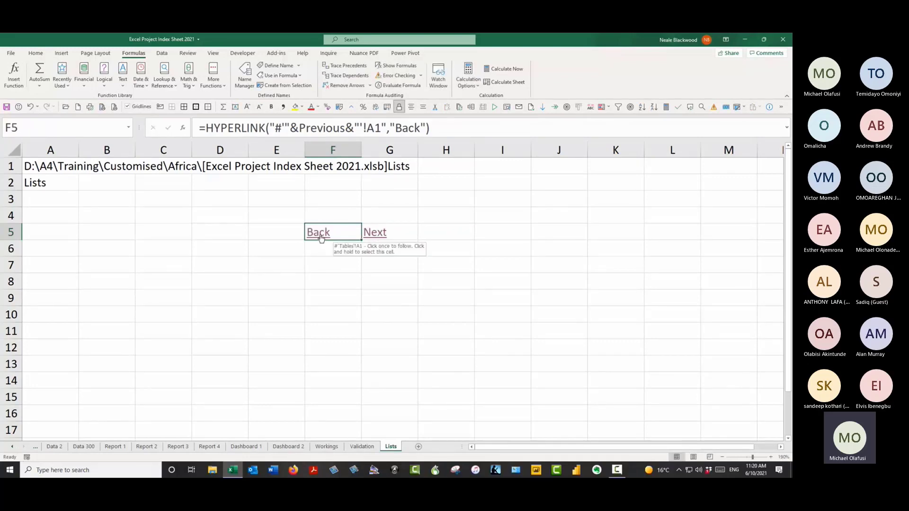
# Step: Unhide the Tables sheet
pyautogui.rightClick(389, 448)
pyautogui.click(414, 423)
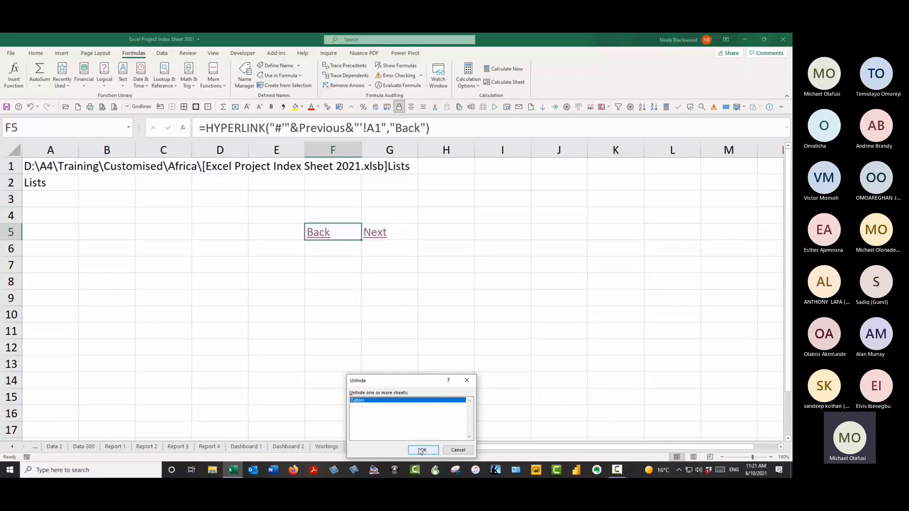
pyautogui.click(420, 450)
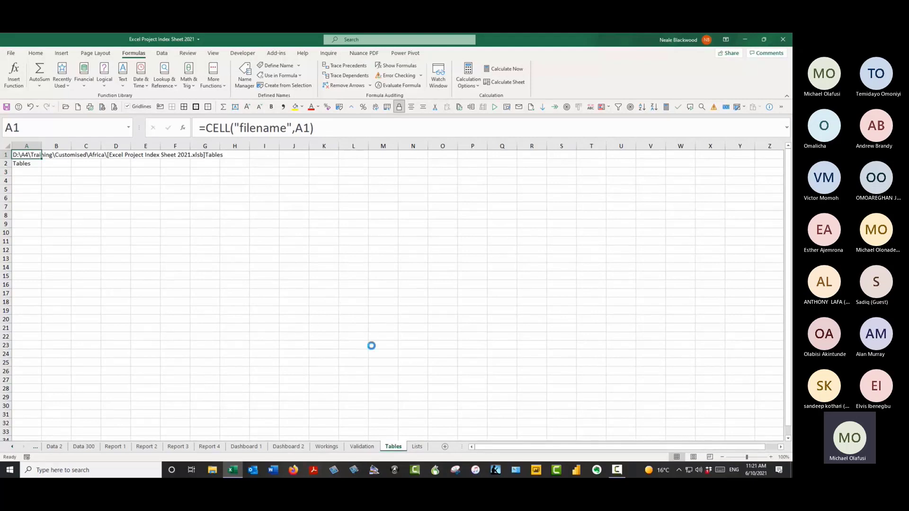
# Step: Start a new workbook-scoped defined name called hlBack from the Tables sheet
pyautogui.scroll(5, 371, 345)
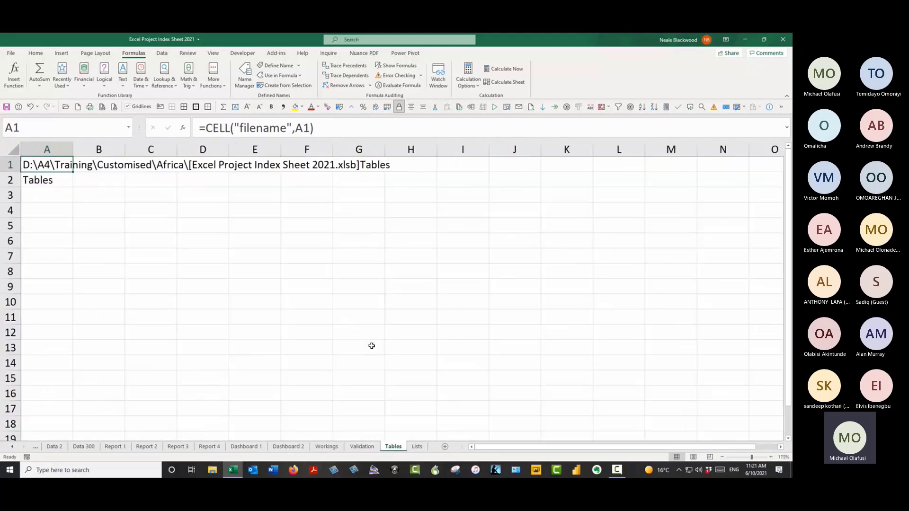
pyautogui.click(65, 53)
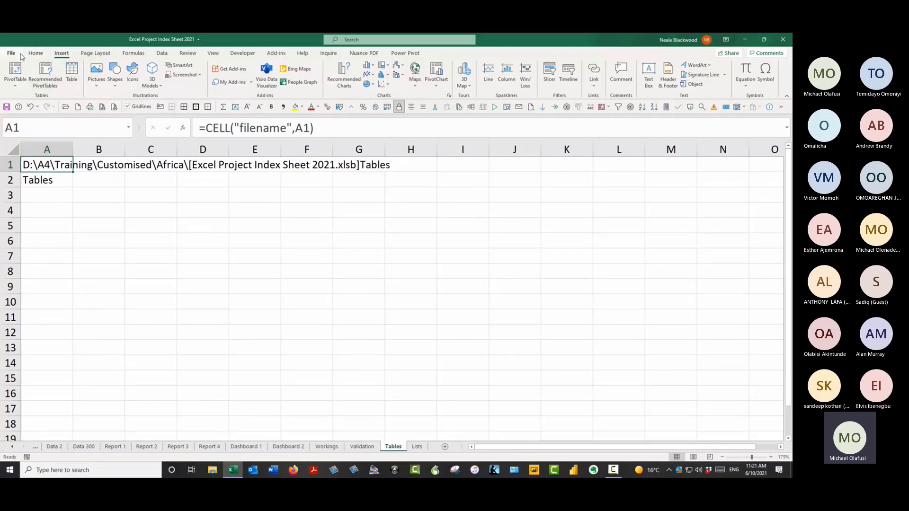
pyautogui.click(134, 53)
pyautogui.click(279, 65)
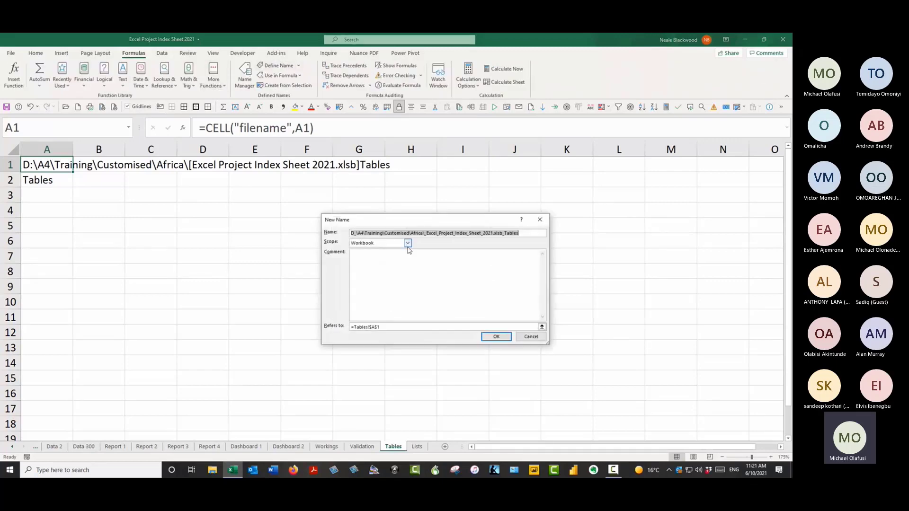
pyautogui.write('hl')
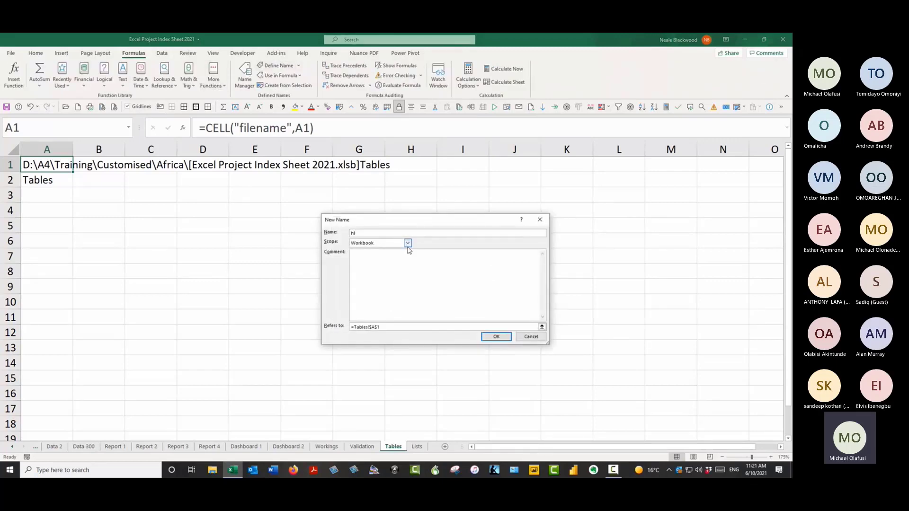
pyautogui.write('BAck')
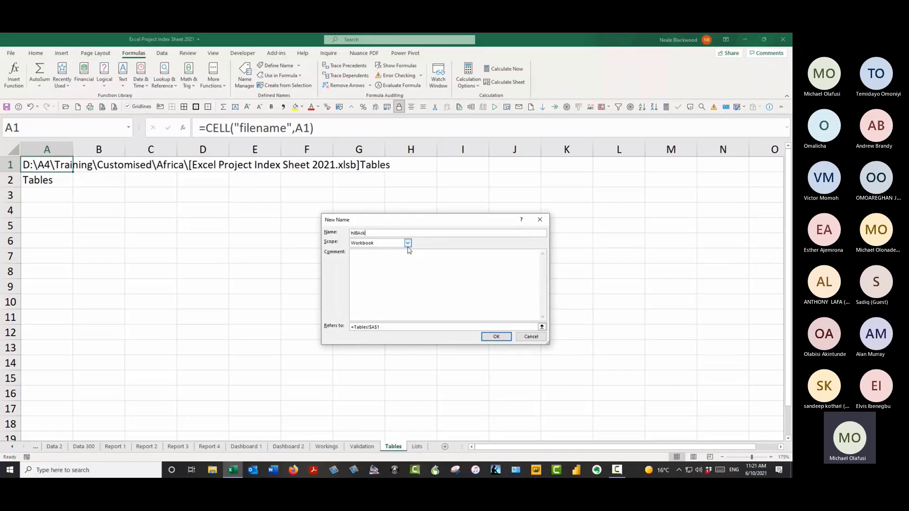
pyautogui.press('BackSpace')
pyautogui.press('BackSpace')
pyautogui.press('BackSpace')
pyautogui.write('Ba')
# Step: Enter =INDIRECT("'"&previous&"'!a1") as the reference of the new name hlBack
pyautogui.click(391, 326)
pyautogui.press('BackSpace')
pyautogui.press('BackSpace')
pyautogui.press('BackSpace')
pyautogui.press('BackSpace')
pyautogui.press('BackSpace')
pyautogui.press('BackSpace')
pyautogui.press('BackSpace')
pyautogui.press('BackSpace')
pyautogui.press('BackSpace')
pyautogui.press('BackSpace')
pyautogui.press('BackSpace')
pyautogui.write('INDIRECT(')
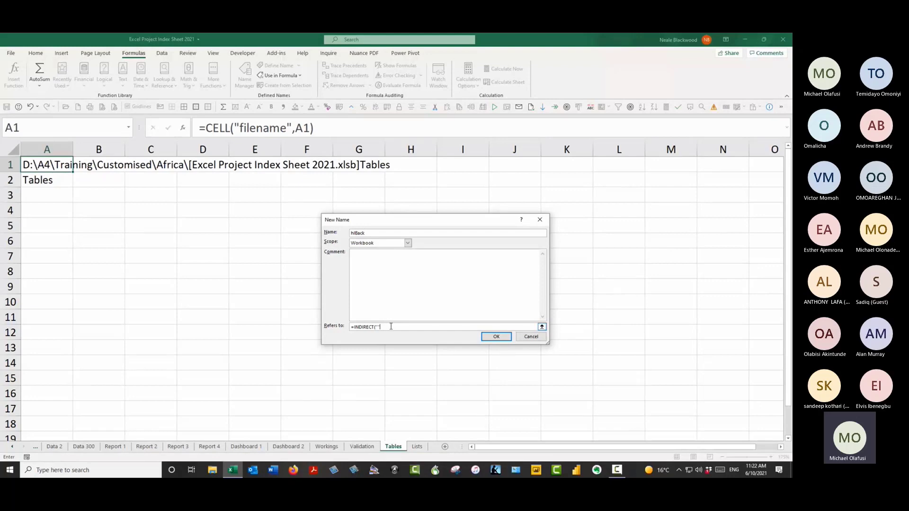
pyautogui.write('"&previous&"\'!a1')
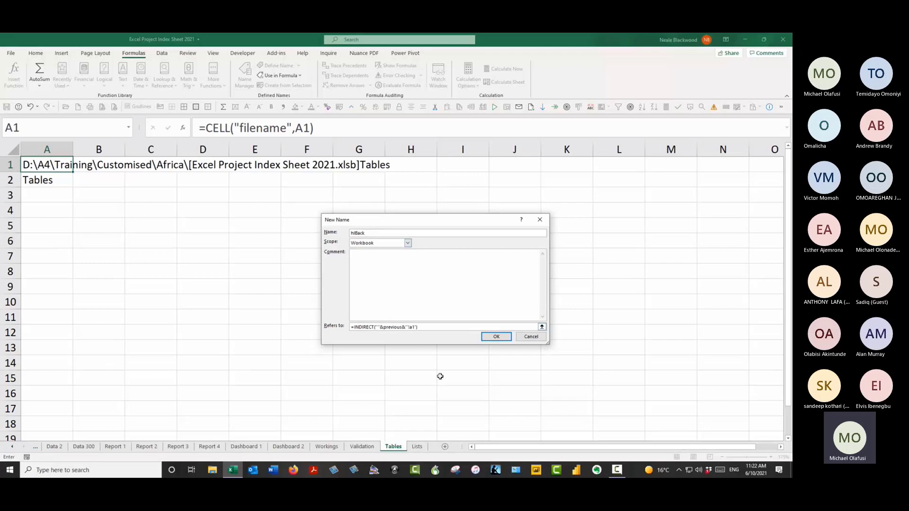
# Step: Copy the hlBack formula for reuse, replace the reference with cell E3 on Tables, and create the name
pyautogui.moveTo(418, 326); pyautogui.dragTo(336, 323)
pyautogui.click(427, 328)
pyautogui.press('BackSpace')
pyautogui.press('BackSpace')
pyautogui.press('BackSpace')
pyautogui.press('BackSpace')
pyautogui.press('BackSpace')
pyautogui.press('BackSpace')
pyautogui.press('BackSpace')
pyautogui.press('BackSpace')
pyautogui.press('BackSpace')
pyautogui.press('BackSpace')
pyautogui.press('BackSpace')
pyautogui.press('BackSpace')
pyautogui.press('BackSpace')
pyautogui.press('BackSpace')
pyautogui.press('BackSpace')
pyautogui.press('BackSpace')
pyautogui.press('BackSpace')
pyautogui.press('BackSpace')
pyautogui.press('BackSpace')
pyautogui.press('BackSpace')
pyautogui.click(264, 193)
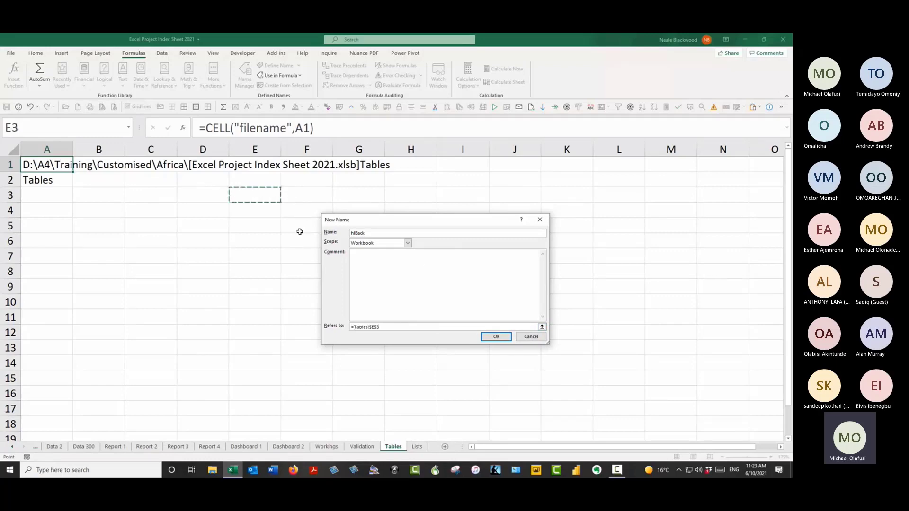
pyautogui.click(496, 337)
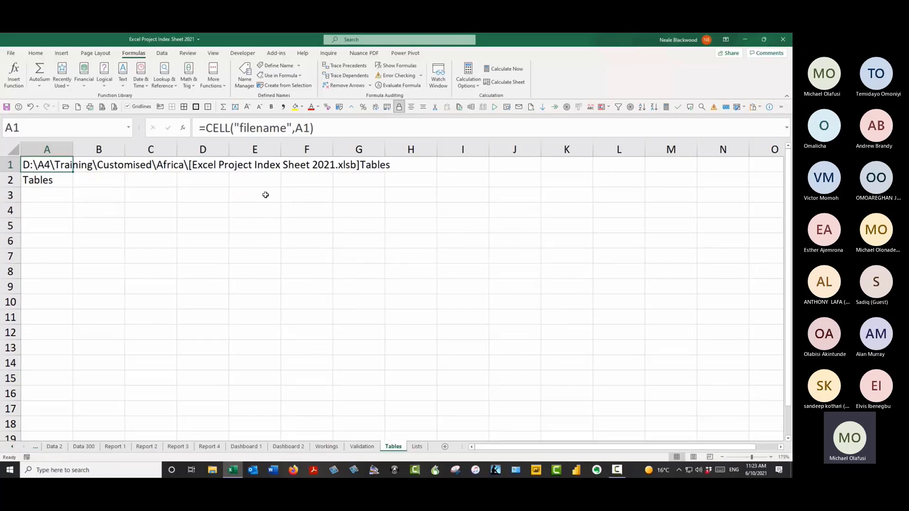
# Step: Search the icons for "arrows" and insert the solid left-pointing tapered arrow at cell D6 of Tables
pyautogui.click(203, 241)
pyautogui.click(62, 53)
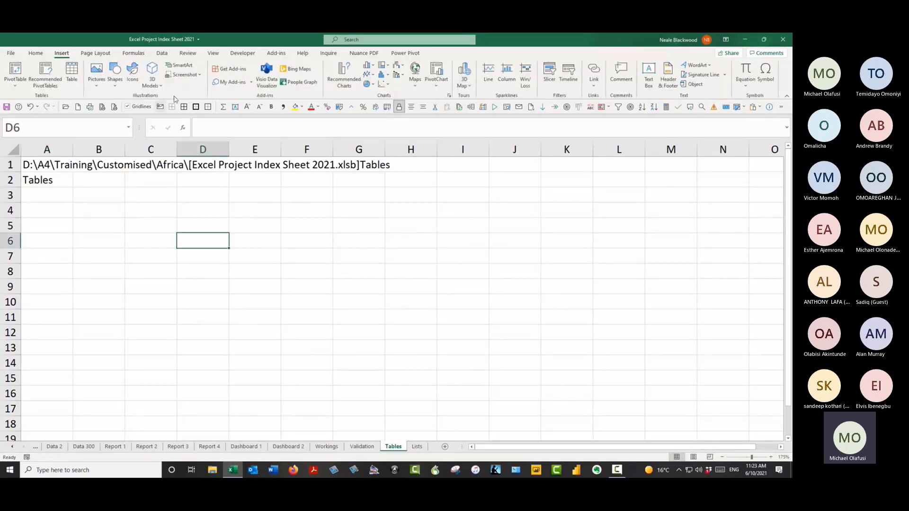
pyautogui.click(133, 75)
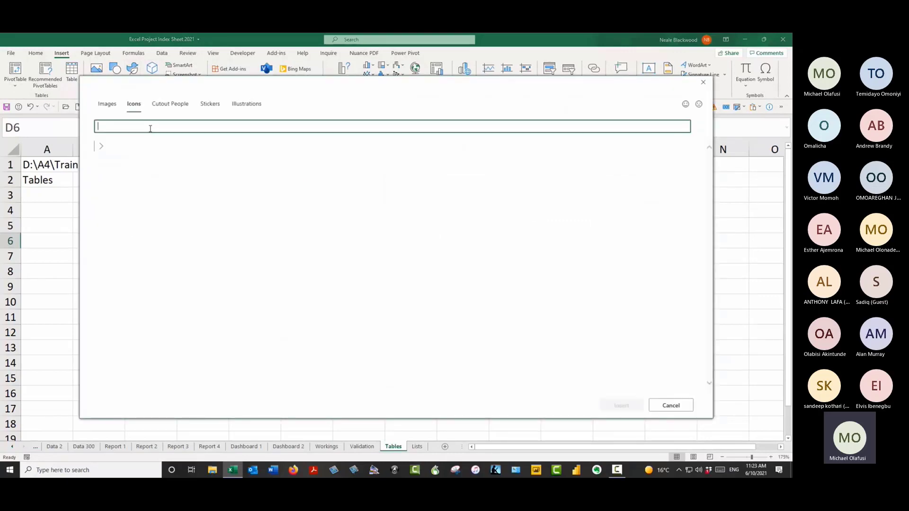
pyautogui.write('arrows')
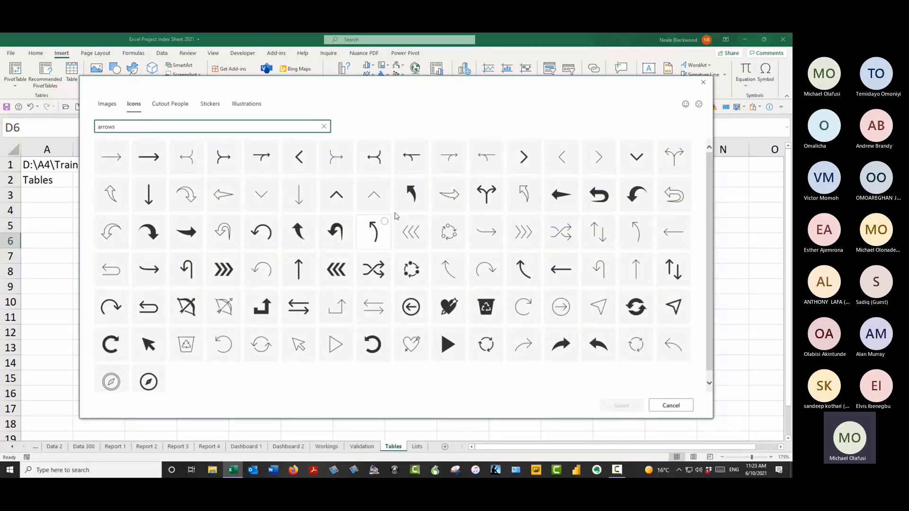
pyautogui.click(412, 194)
pyautogui.click(561, 194)
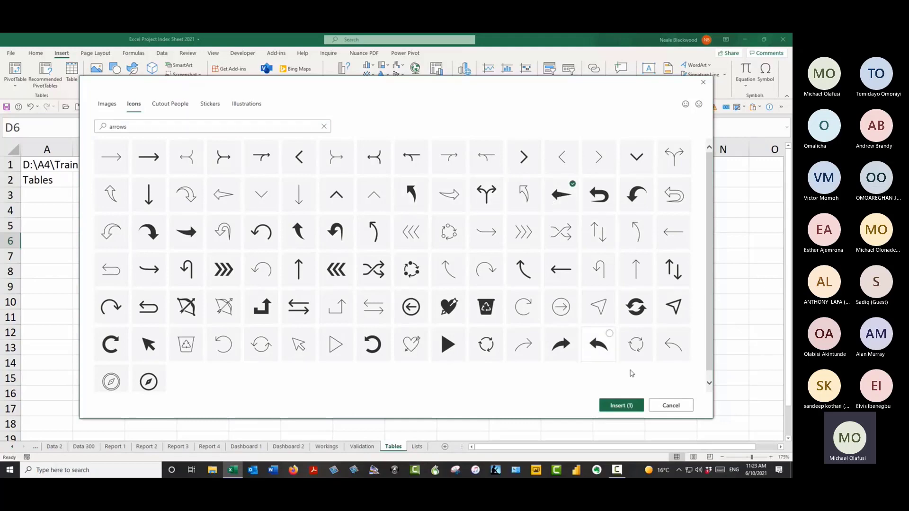
pyautogui.click(627, 406)
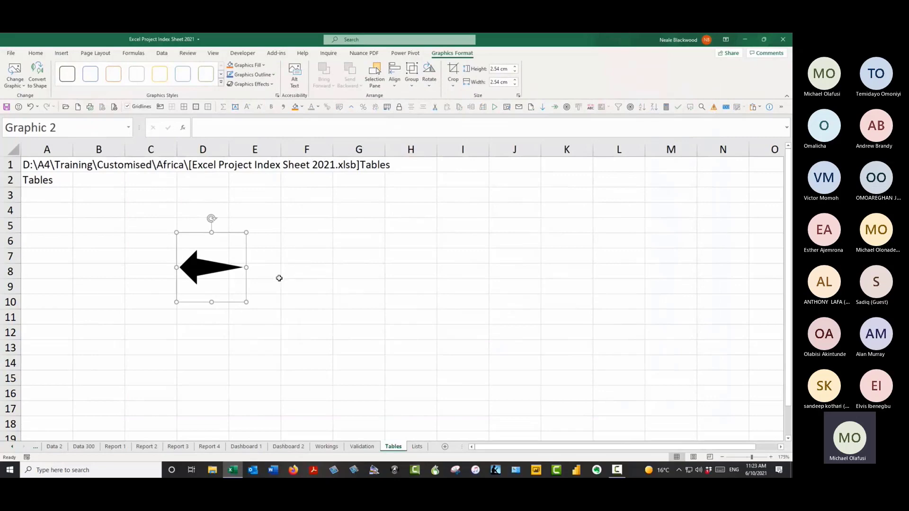
# Step: Link the arrow icon to the defined name hlBack in this document
pyautogui.rightClick(226, 250)
pyautogui.click(278, 370)
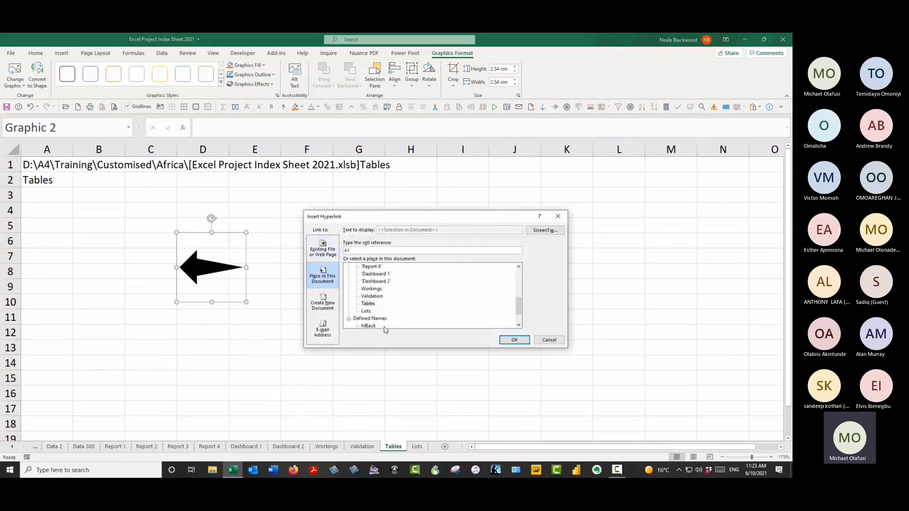
pyautogui.click(372, 327)
pyautogui.scroll(-2, 506, 332)
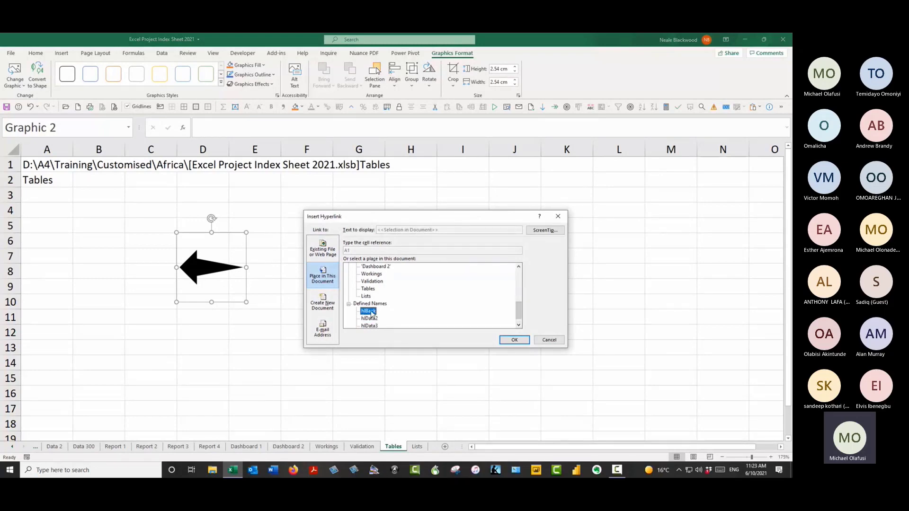
pyautogui.click(515, 341)
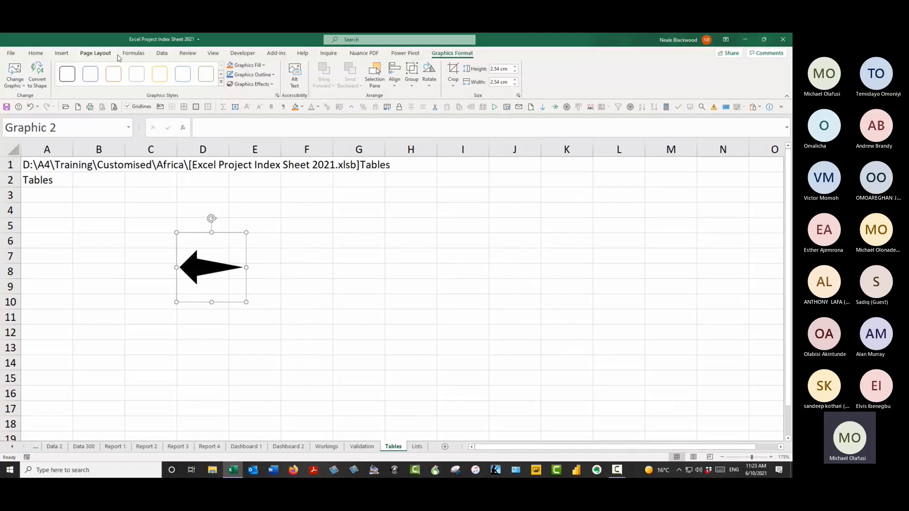
pyautogui.click(134, 53)
pyautogui.click(278, 65)
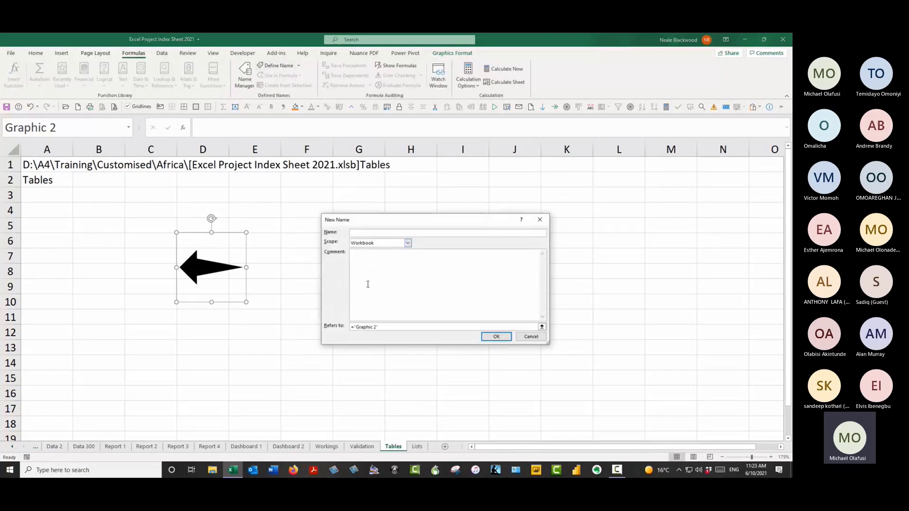
pyautogui.click(540, 220)
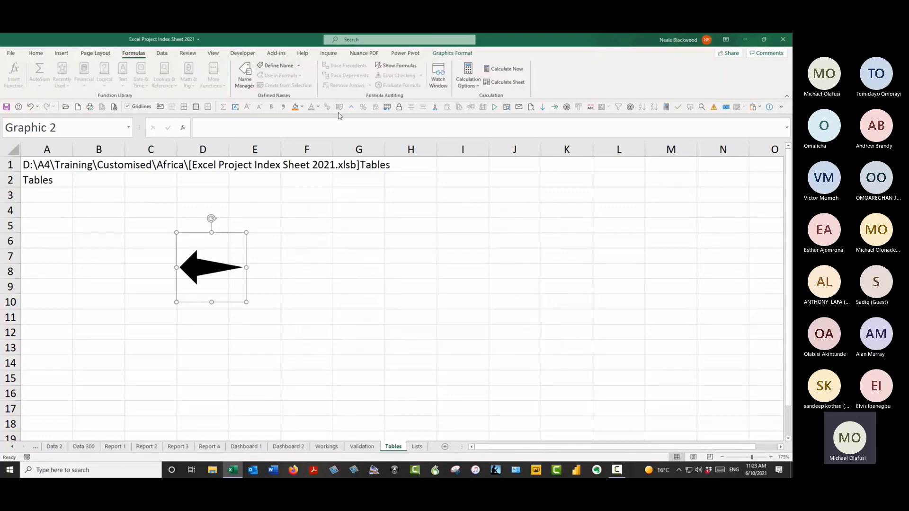
# Step: Replace the reference of the hlBack name with the copied formula =INDIRECT("'"&previous&"'!a1")
pyautogui.click(245, 73)
pyautogui.moveTo(380, 346); pyautogui.dragTo(345, 348)
pyautogui.hotkey('ctrl', 'v')
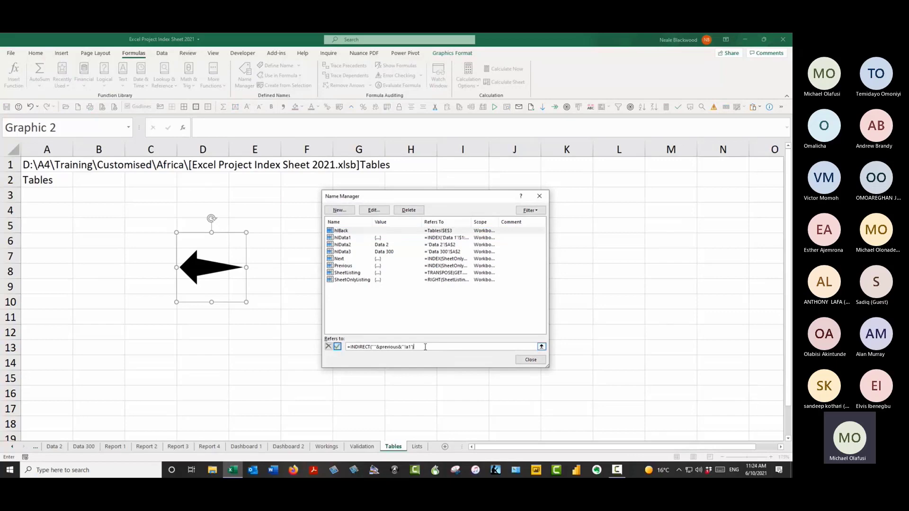
pyautogui.click(337, 348)
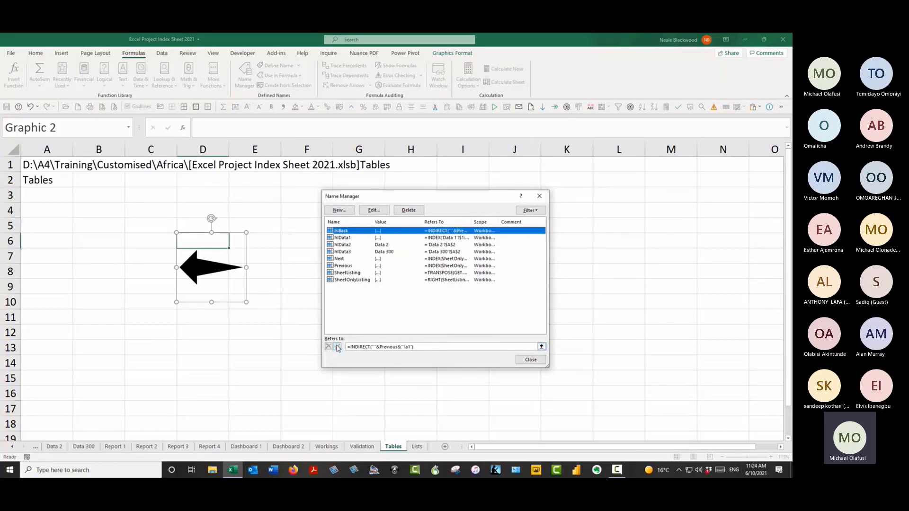
pyautogui.click(530, 360)
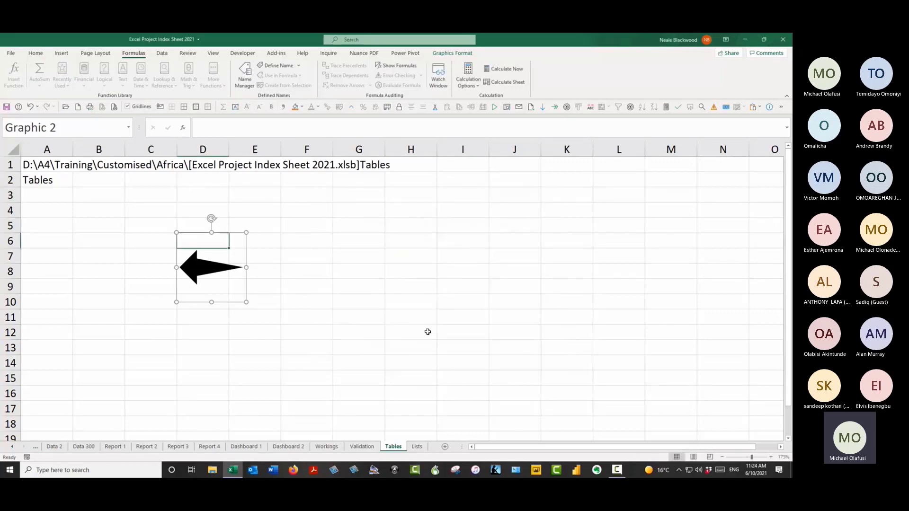
# Step: Deselect the arrow icon, test its link, and return to the Tables sheet
pyautogui.press('Escape')
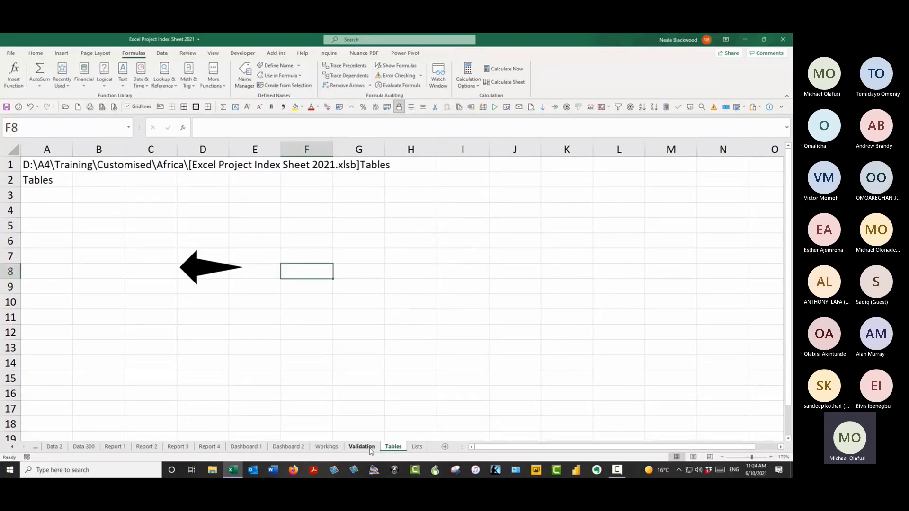
pyautogui.click(210, 271)
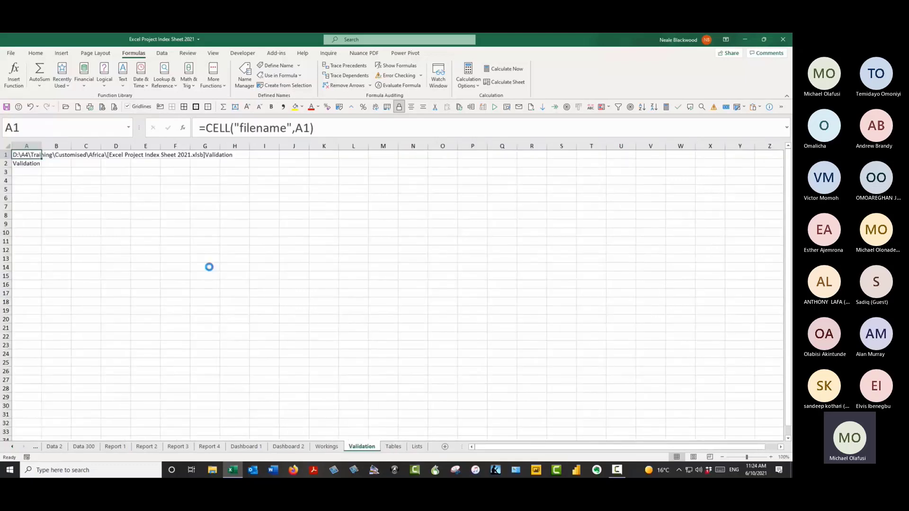
pyautogui.click(394, 447)
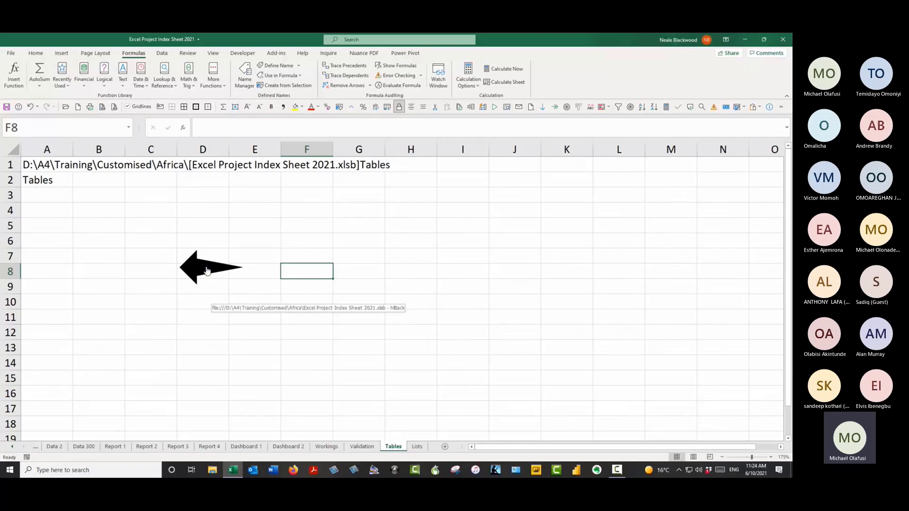
# Step: Copy the linked arrow icon from Tables and paste it onto the Validation sheet
pyautogui.rightClick(209, 268)
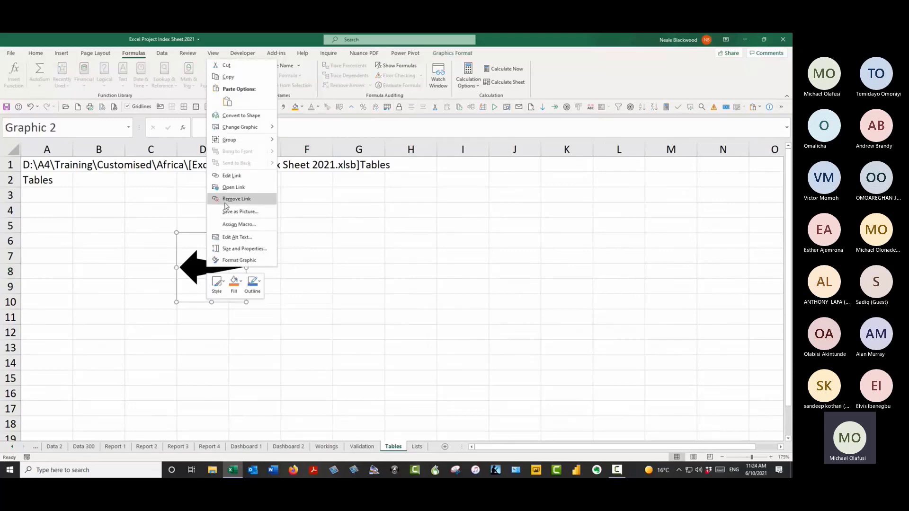
pyautogui.click(228, 77)
pyautogui.click(361, 446)
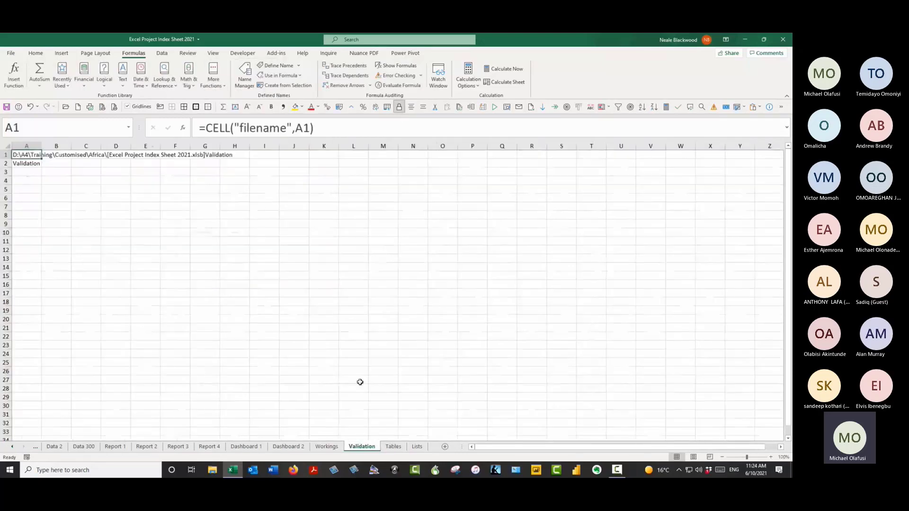
pyautogui.click(152, 220)
pyautogui.hotkey('ctrl', 'v')
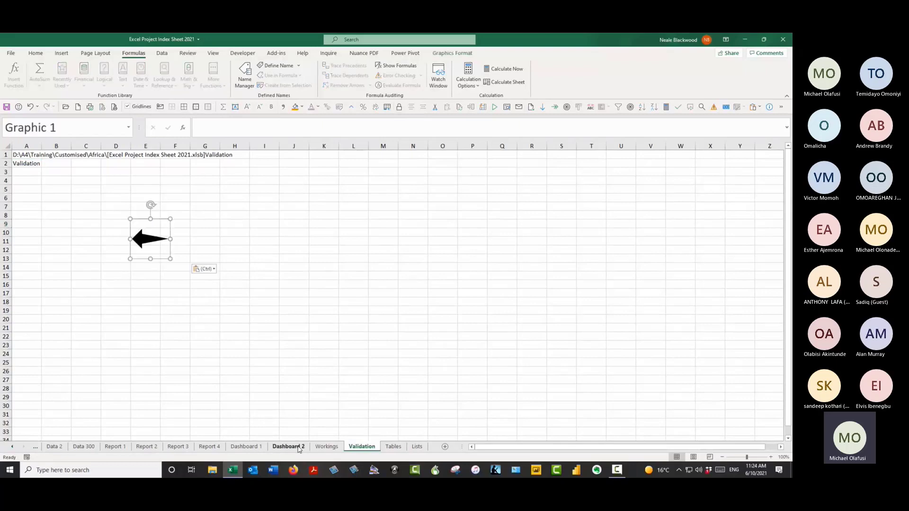
# Step: Paste the linked arrow icon onto the Workings sheet at G11 and onto the Dashboard 2 sheet
pyautogui.click(327, 447)
pyautogui.click(202, 241)
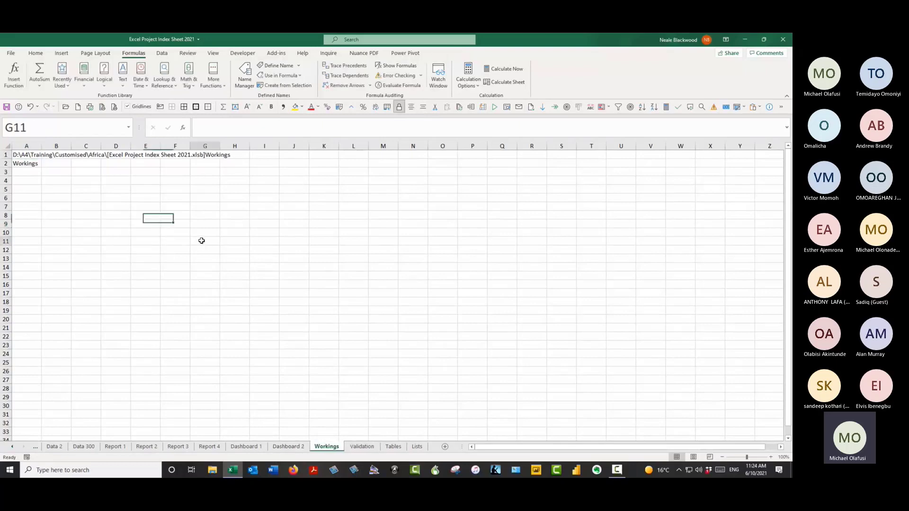
pyautogui.click(289, 446)
pyautogui.click(186, 215)
pyautogui.hotkey('ctrl', 'v')
# Step: Test the pasted arrows in turn from Validation through Workings and Dashboard 2 to Dashboard 1
pyautogui.click(331, 426)
pyautogui.click(362, 446)
pyautogui.click(197, 229)
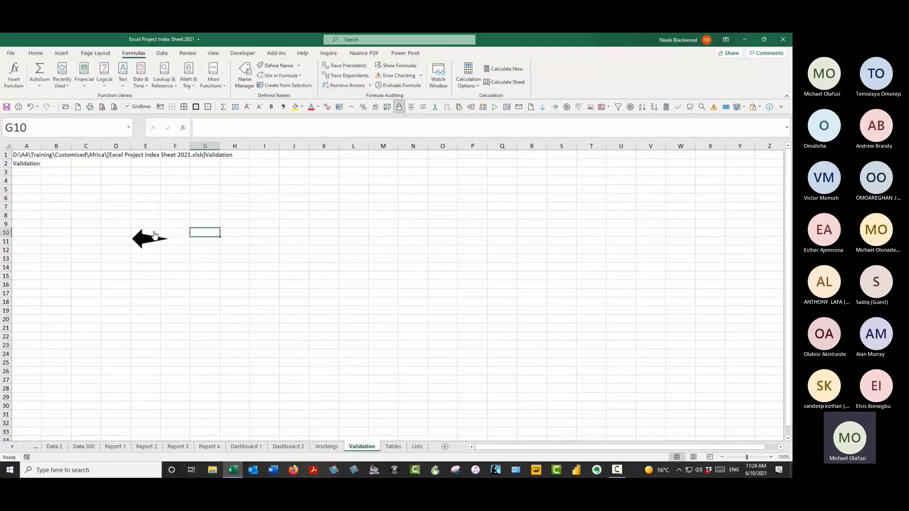
pyautogui.click(149, 240)
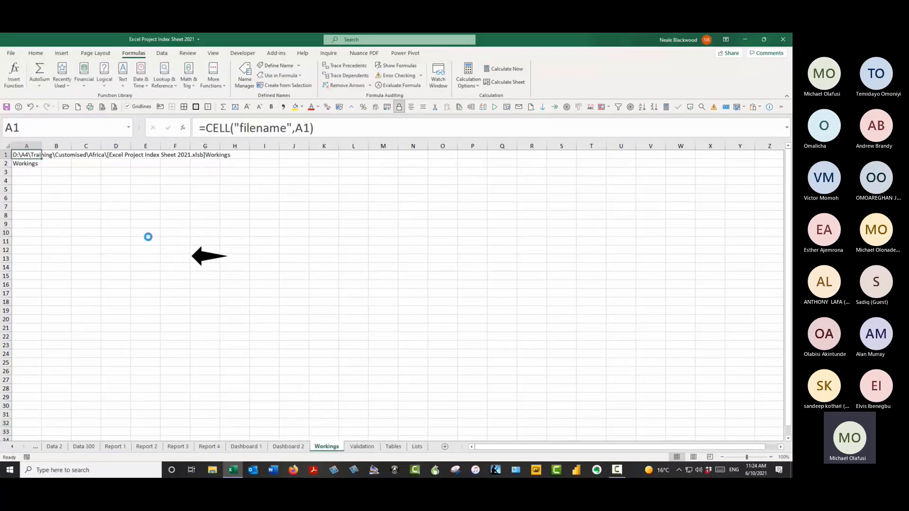
pyautogui.click(215, 293)
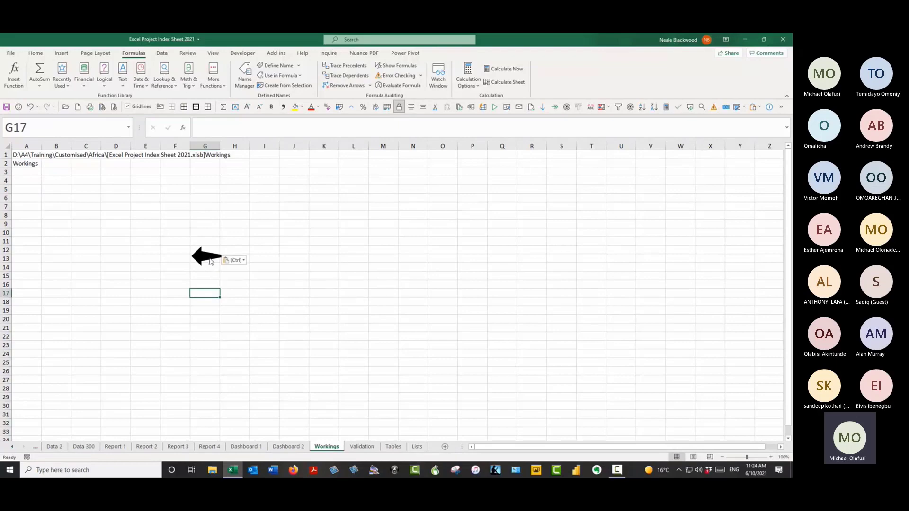
pyautogui.click(211, 263)
pyautogui.click(260, 318)
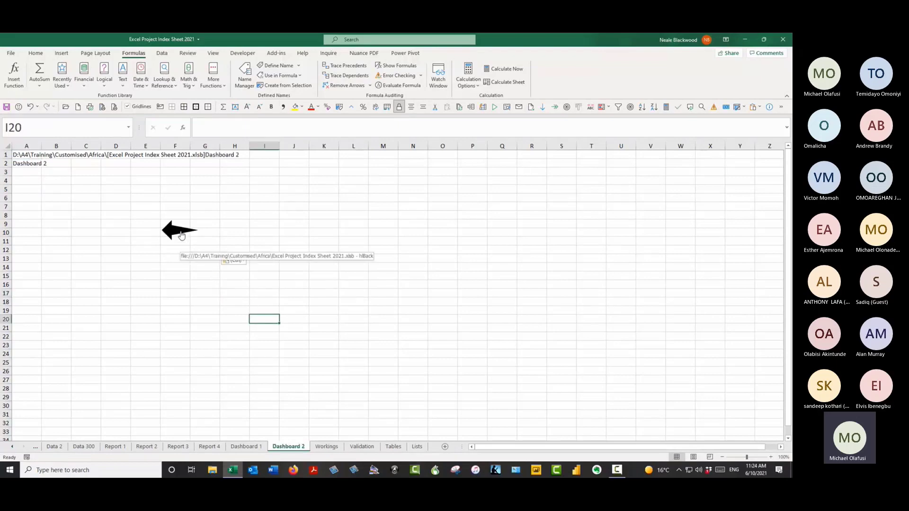
pyautogui.click(182, 236)
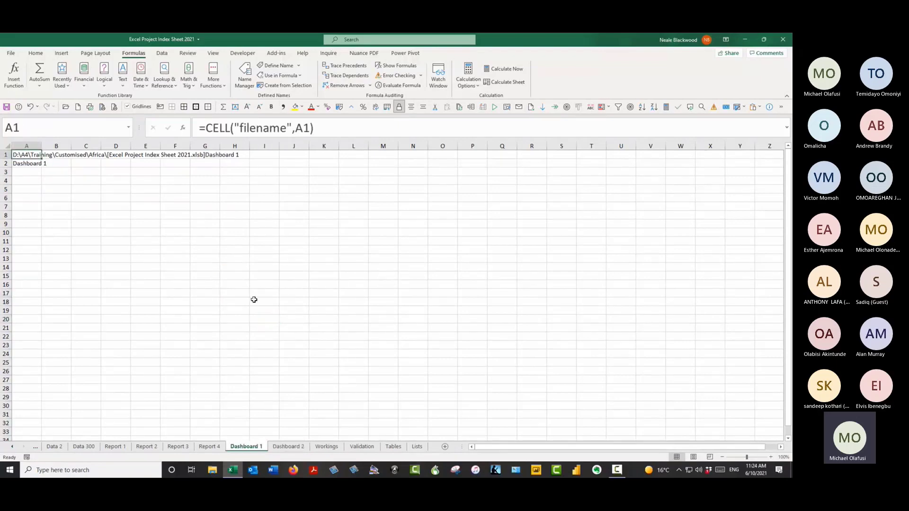
pyautogui.click(277, 252)
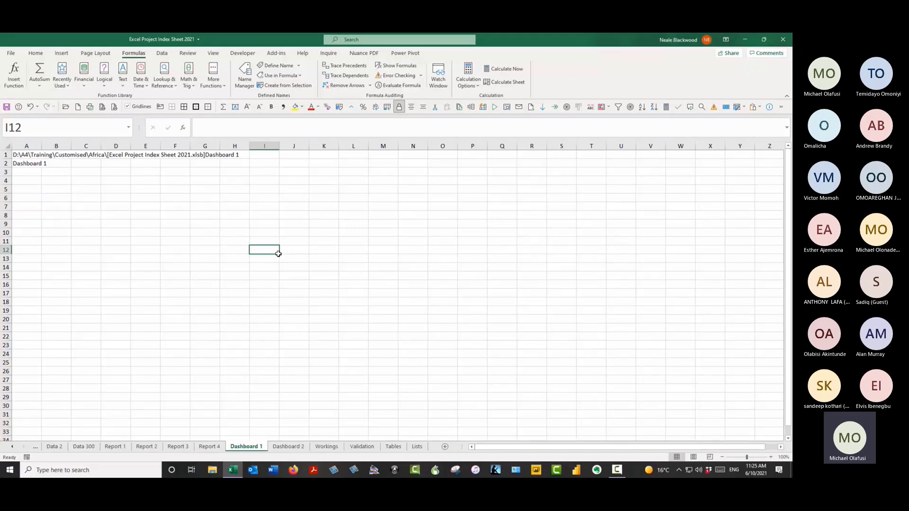
# Step: Open the Index 6 sheet and inspect the Sheet Only listing formula in A4
pyautogui.click(297, 239)
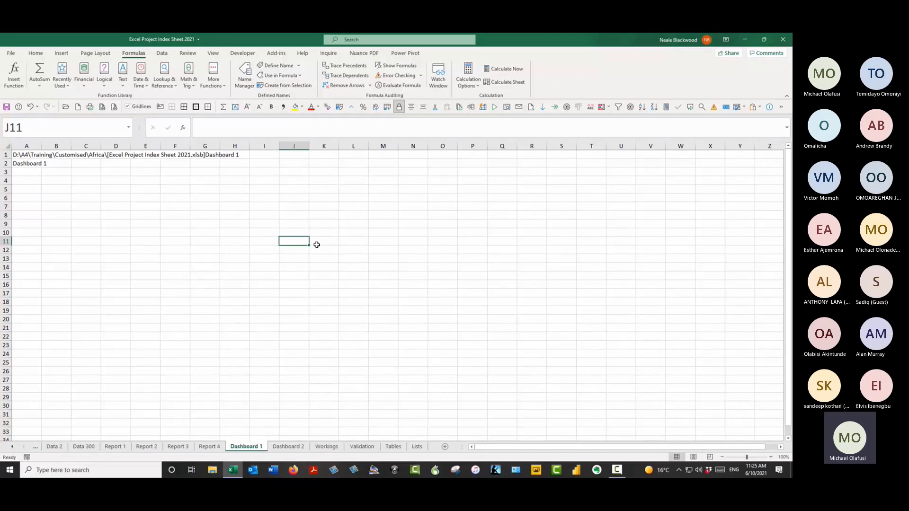
pyautogui.click(12, 447)
pyautogui.click(13, 448)
pyautogui.click(142, 447)
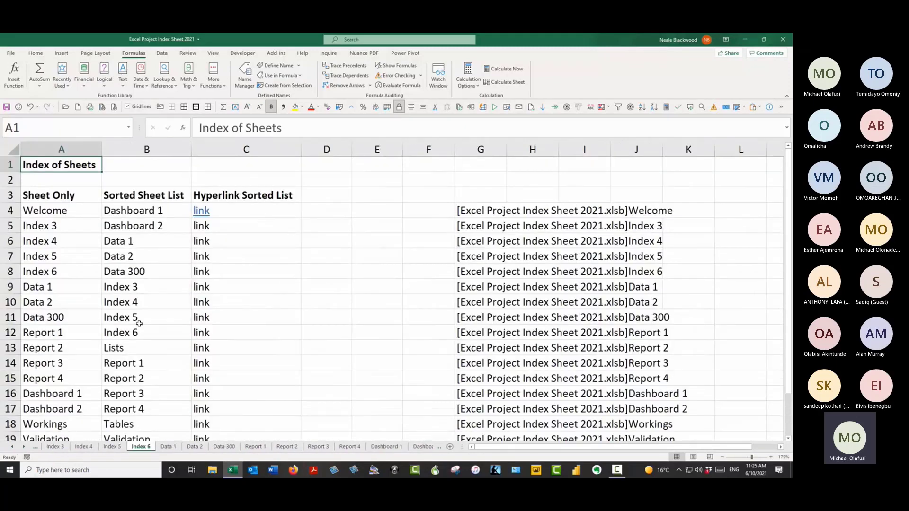
pyautogui.click(90, 207)
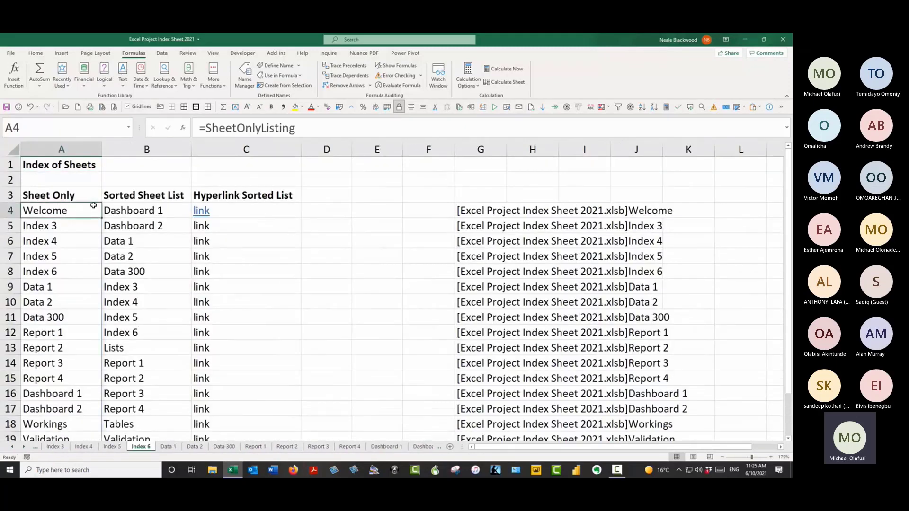
pyautogui.click(246, 167)
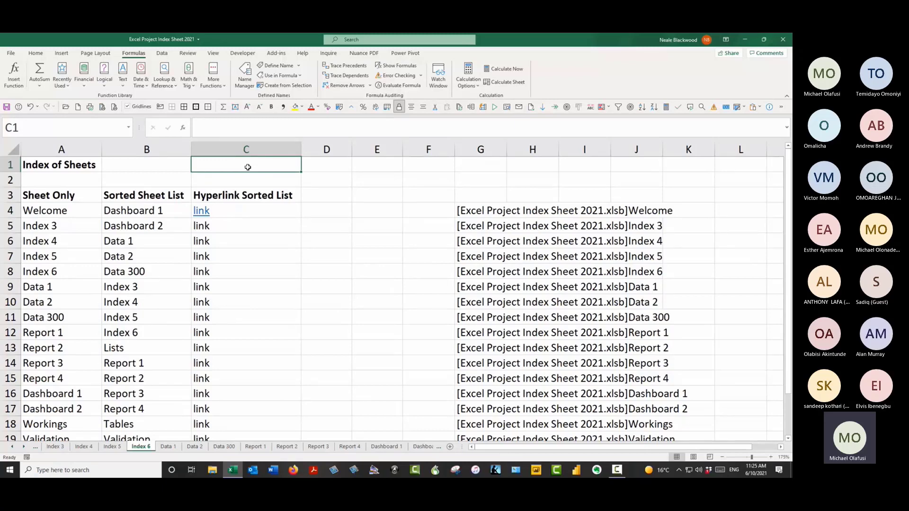
# Step: Return to the Welcome sheet, check the contact e-mail cell G6, and leave the selection on the blank cell K6
pyautogui.click(12, 447)
pyautogui.click(63, 449)
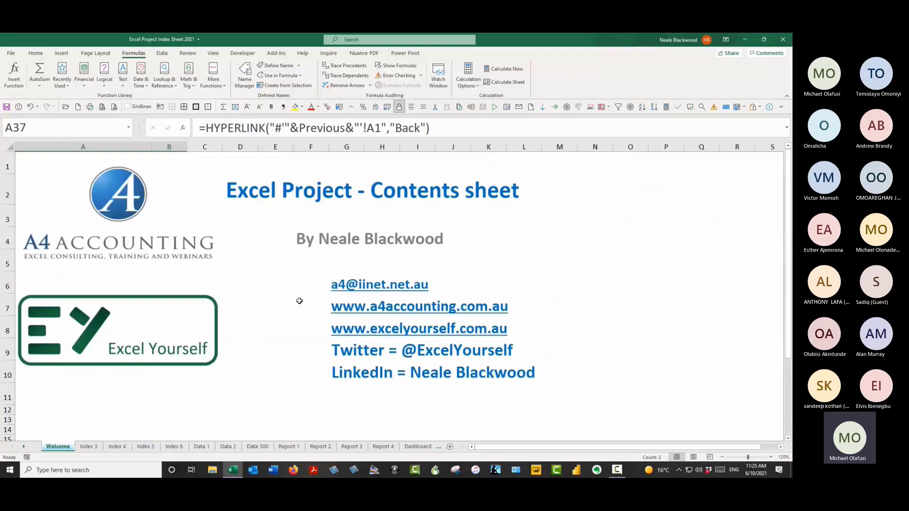
pyautogui.click(477, 283)
pyautogui.press('Left')
pyautogui.press('Left')
pyautogui.press('Left')
pyautogui.press('Left')
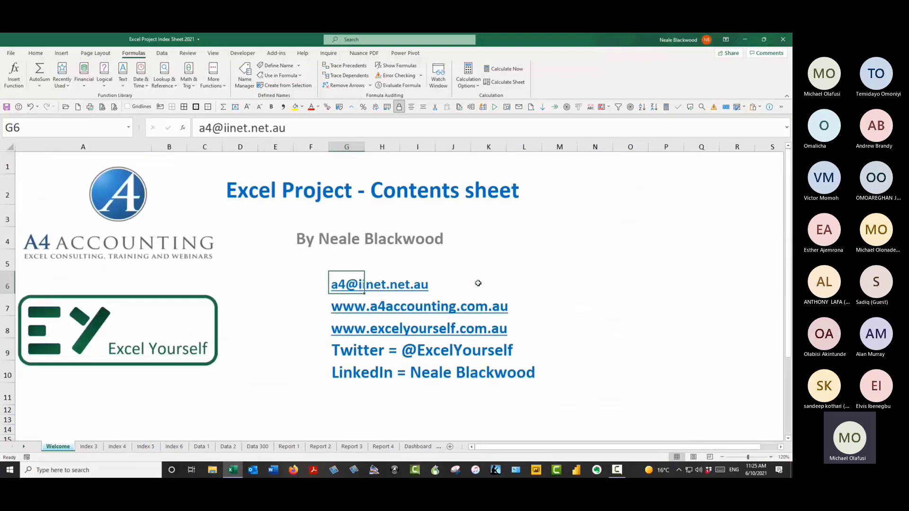
pyautogui.press('Right')
pyautogui.press('Right')
pyautogui.press('Right')
pyautogui.press('Right')
pyautogui.press('Right')
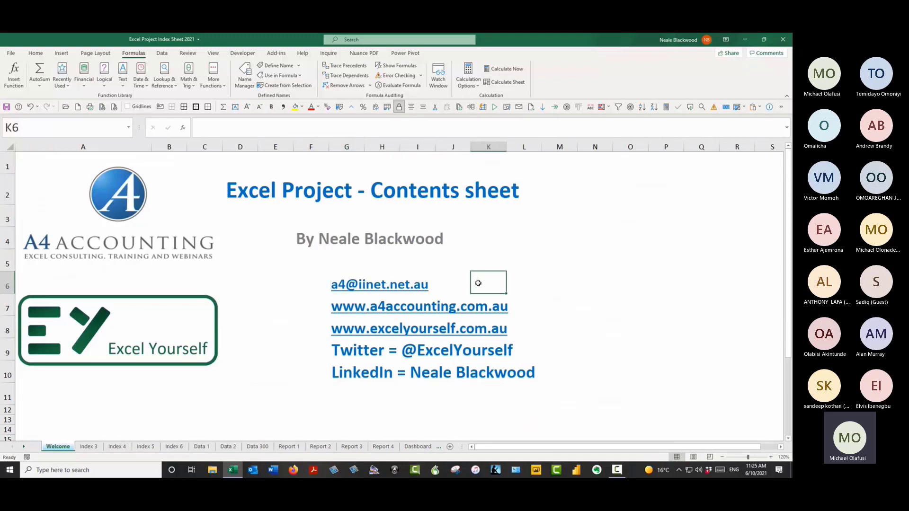